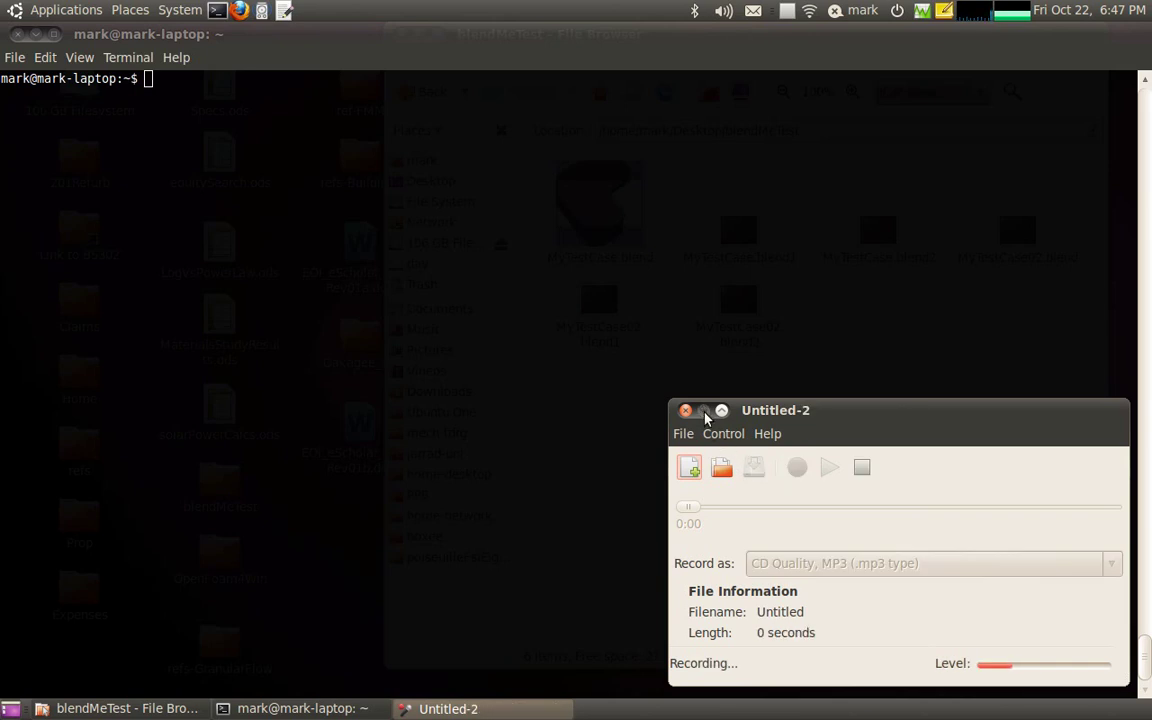
- Minimize the sound recorder and launch Blender from the terminal with ./blender-2.54-beta-linux-glibc27-i686/blender
{"action": "left_click", "coordinate": [704, 412]}
{"action": "type", "text": "./bl"}
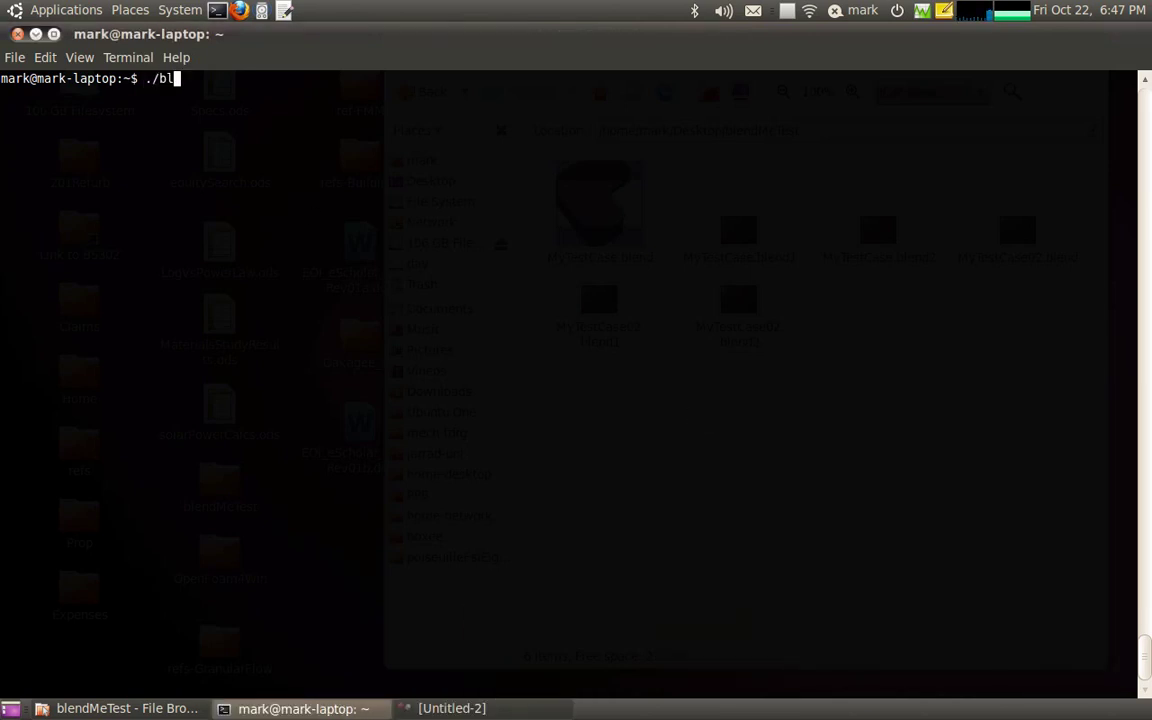
{"action": "type", "text": "ender-2.54"}
{"action": "key", "text": "Tab"}
{"action": "type", "text": "blender"}
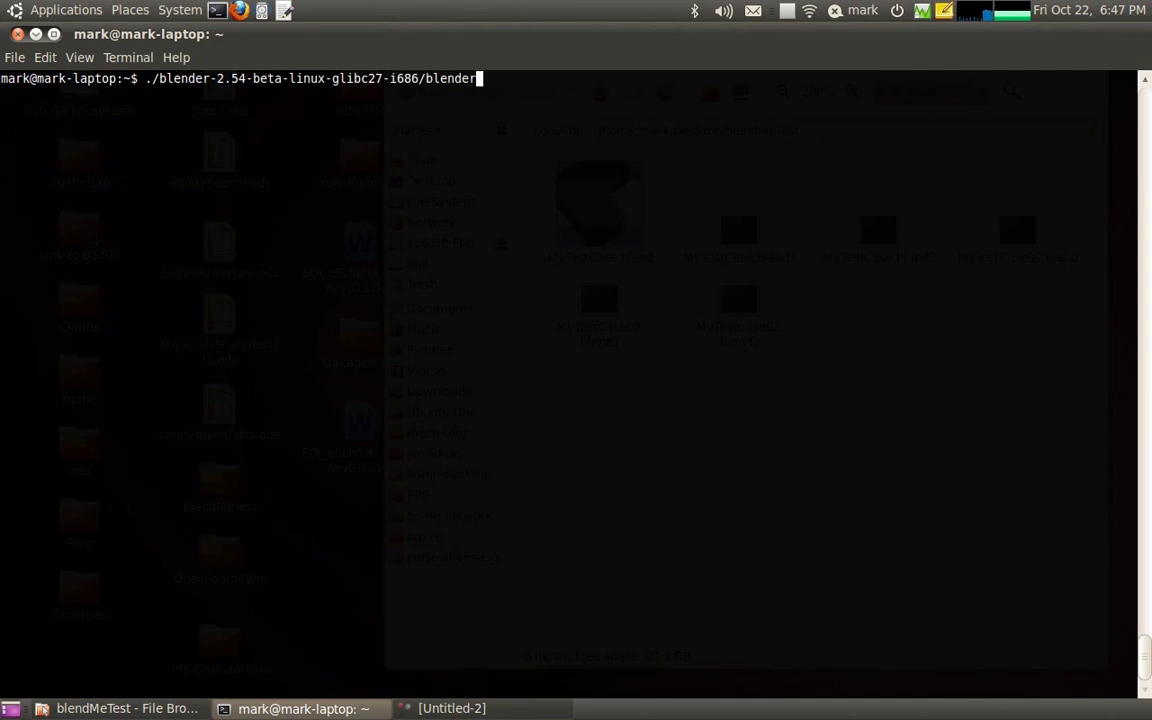
{"action": "key", "text": "Return"}
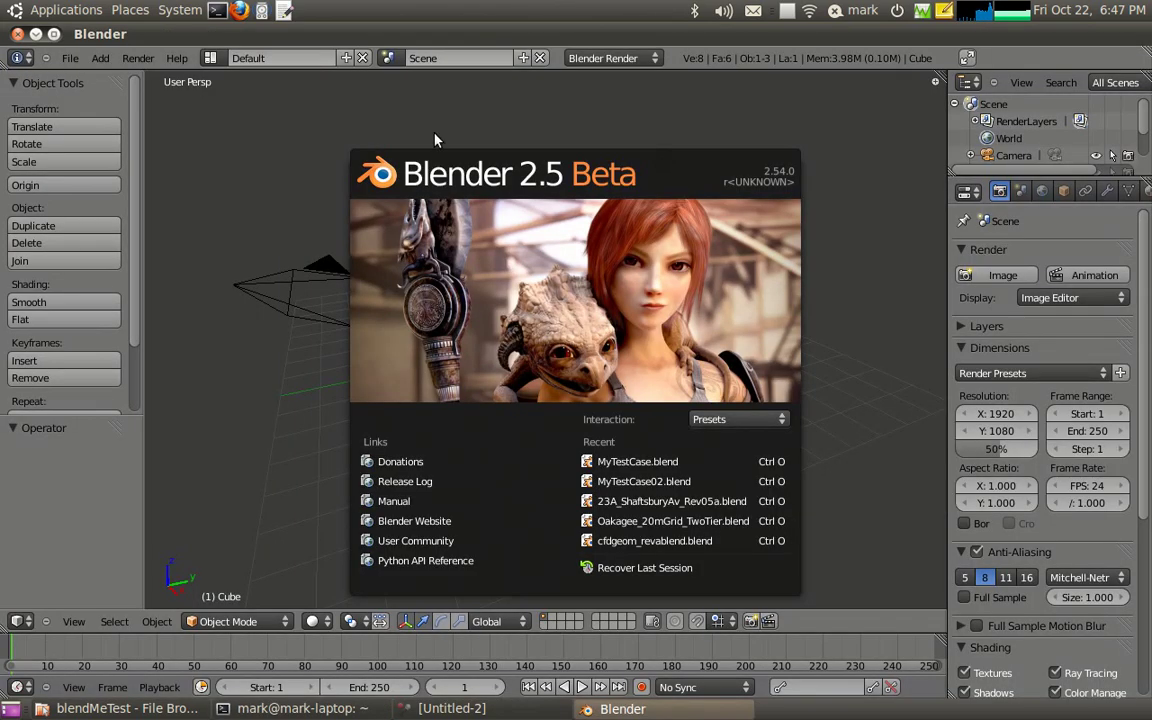
- Open the recent file MyTestCase.blend
{"action": "left_click", "coordinate": [638, 463]}
{"action": "scroll", "coordinate": [500, 403], "scroll_direction": "down", "scroll_amount": 3}
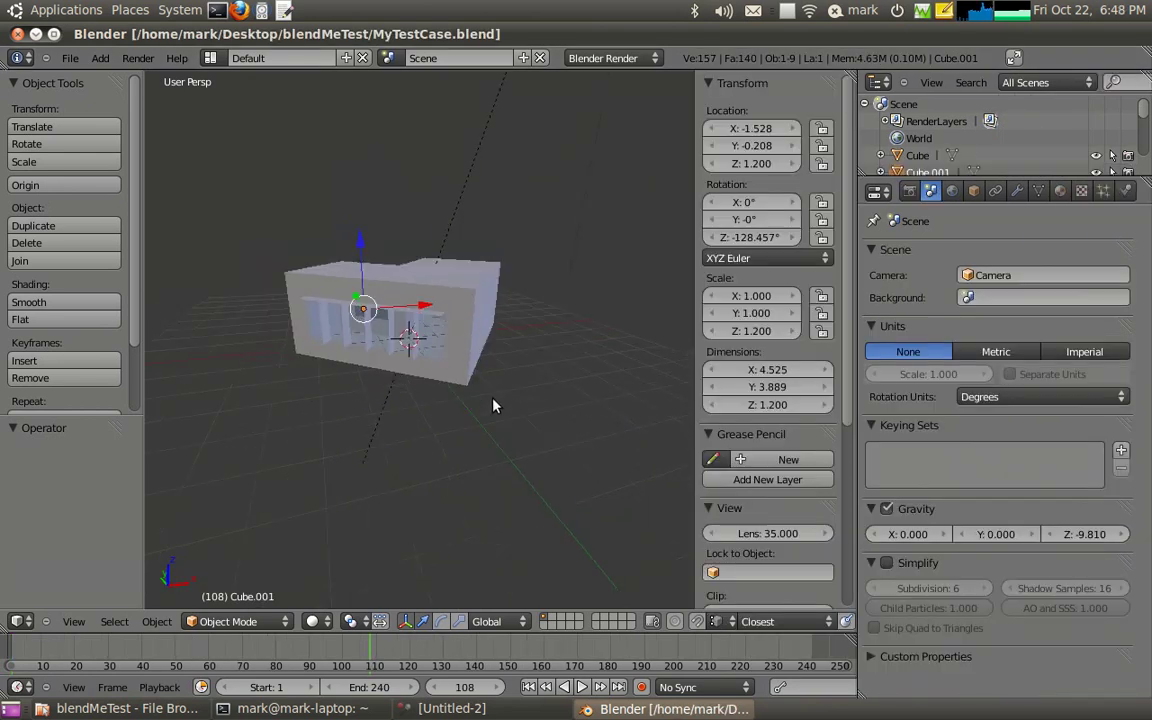
{"action": "middle_click_drag", "start_coordinate": [437, 391], "coordinate": [458, 429]}
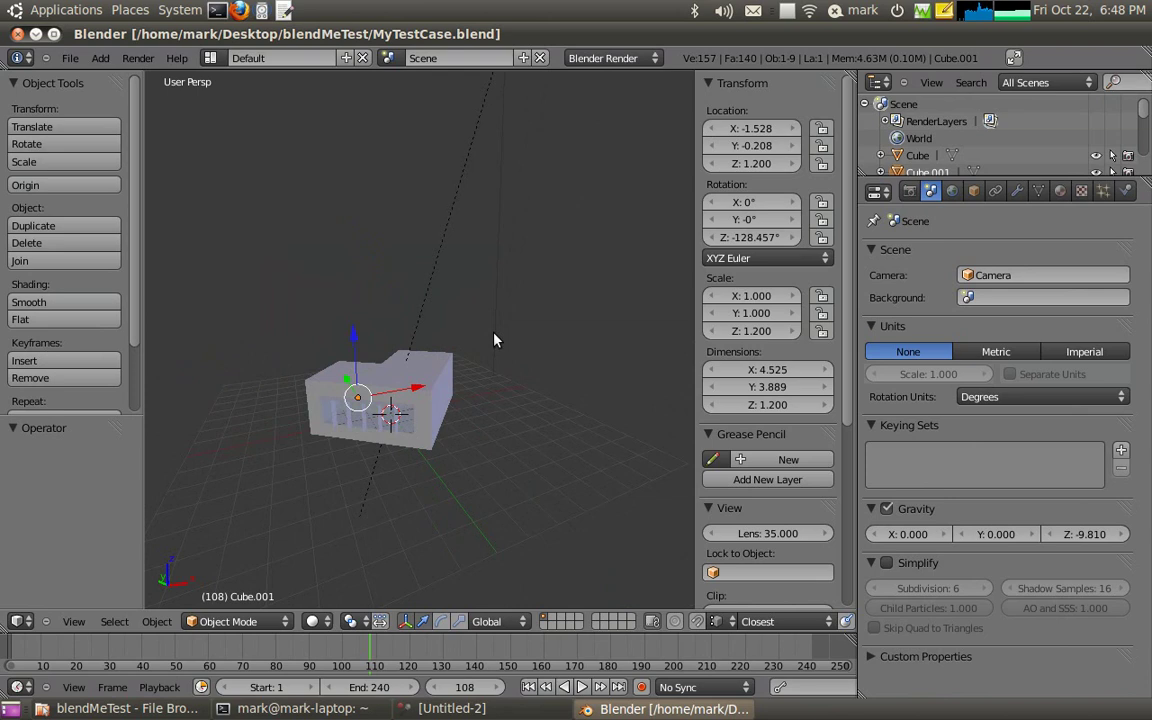
- Delete the sun lamp and the camera located above the building
{"action": "middle_click_drag", "start_coordinate": [494, 337], "coordinate": [501, 404], "text": "shift"}
{"action": "right_click", "coordinate": [500, 112]}
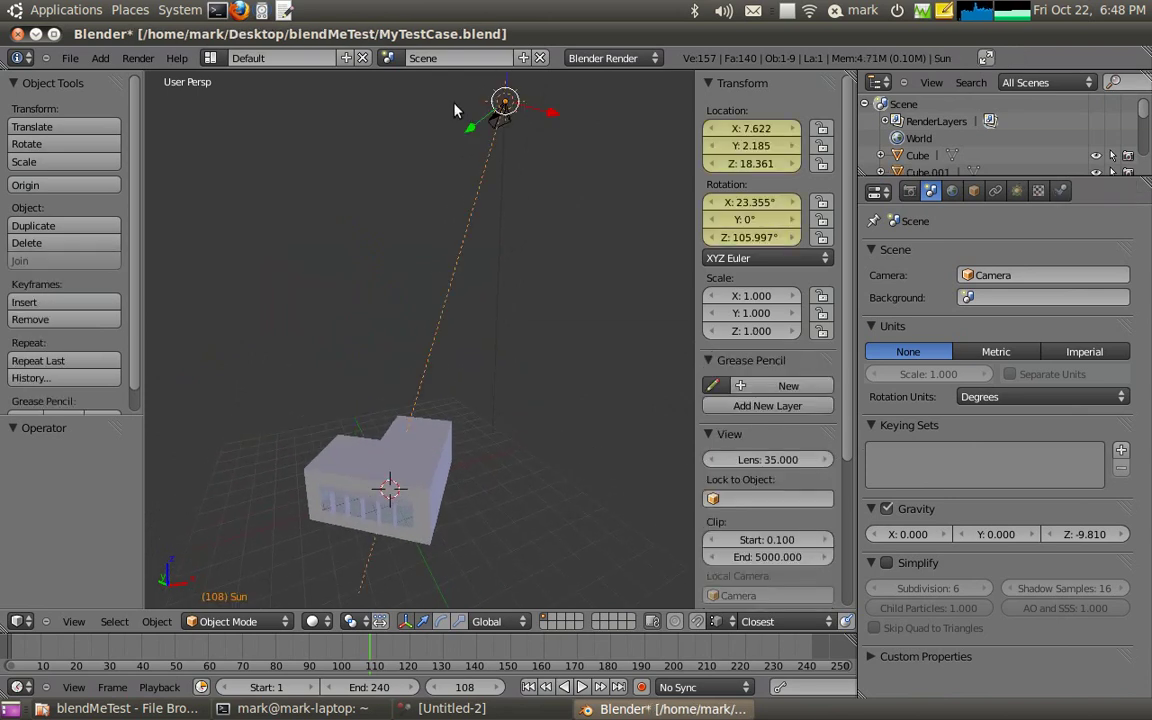
{"action": "key", "text": "b"}
{"action": "left_click_drag", "start_coordinate": [450, 82], "coordinate": [580, 188]}
{"action": "key", "text": "x"}
{"action": "left_click", "coordinate": [585, 189]}
- Change the Window material's diffuse colour to a deep blue and set its alpha to 0.630
{"action": "mouse_move", "coordinate": [514, 309]}
{"action": "middle_mouse_down"}
{"action": "mouse_move", "coordinate": [476, 455]}
{"action": "mouse_move", "coordinate": [505, 294]}
{"action": "mouse_move", "coordinate": [481, 291]}
{"action": "mouse_move", "coordinate": [517, 285]}
{"action": "middle_mouse_up"}
{"action": "scroll", "coordinate": [500, 300], "scroll_direction": "up", "scroll_amount": 5}
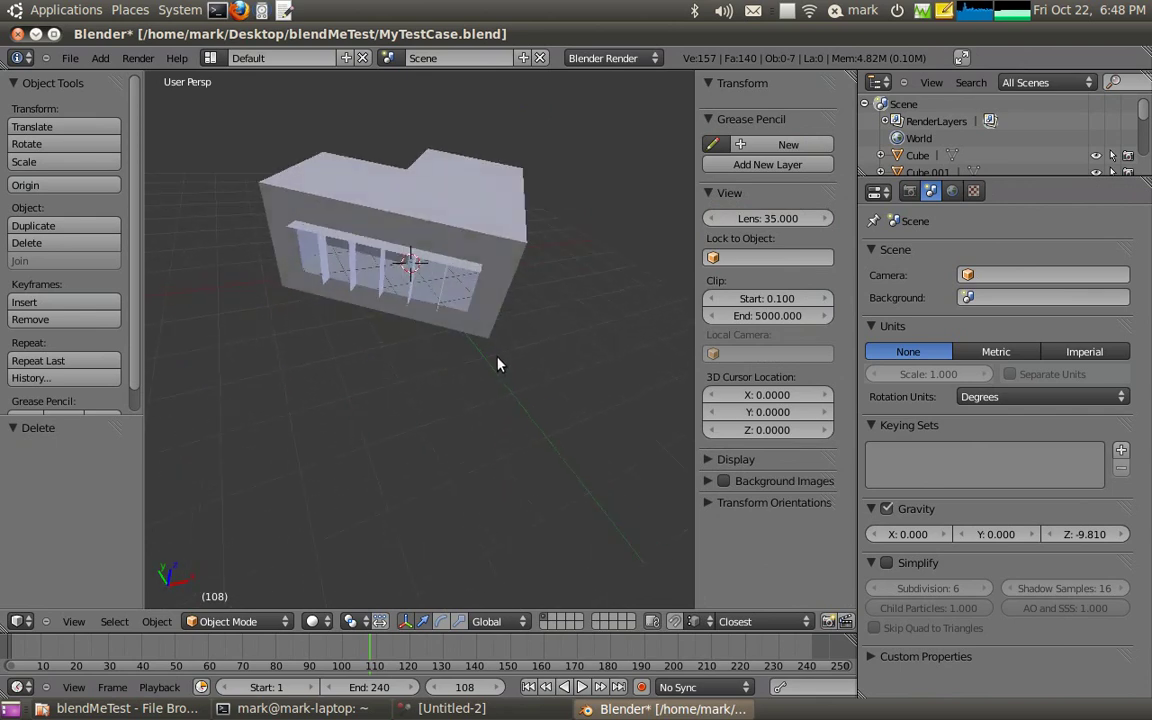
{"action": "middle_click_drag", "start_coordinate": [500, 365], "coordinate": [602, 381]}
{"action": "scroll", "coordinate": [520, 390], "scroll_direction": "up", "scroll_amount": 3}
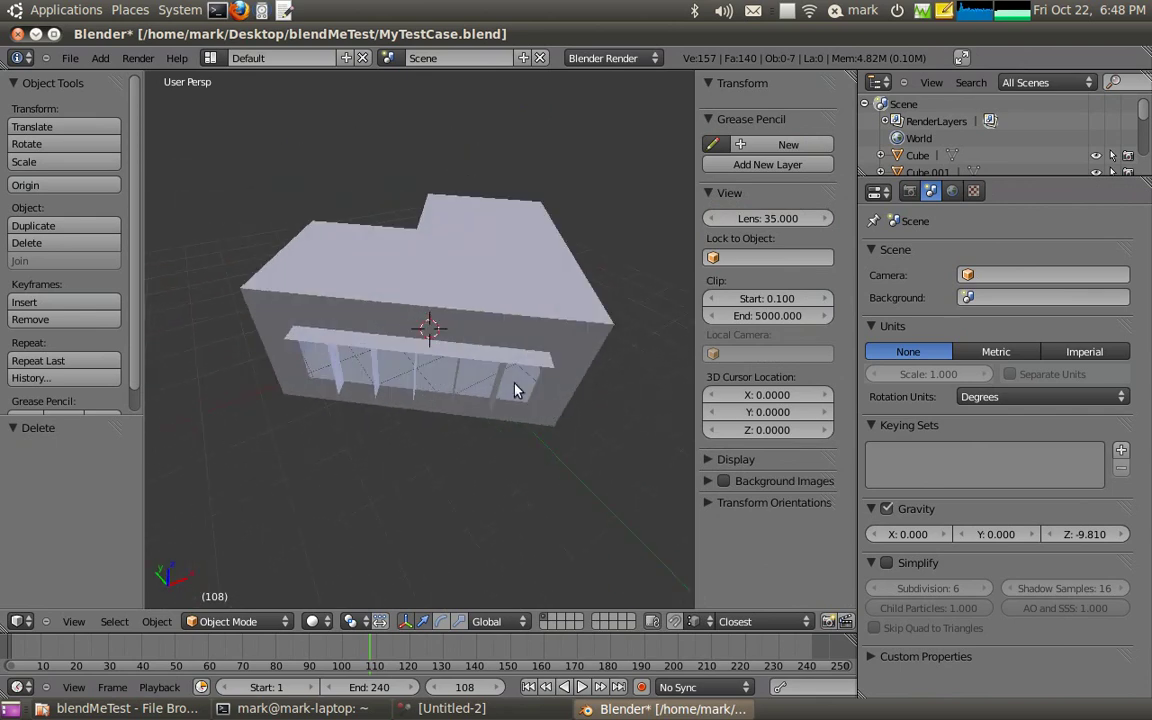
{"action": "middle_click_drag", "start_coordinate": [446, 402], "coordinate": [454, 339]}
{"action": "right_click", "coordinate": [452, 340]}
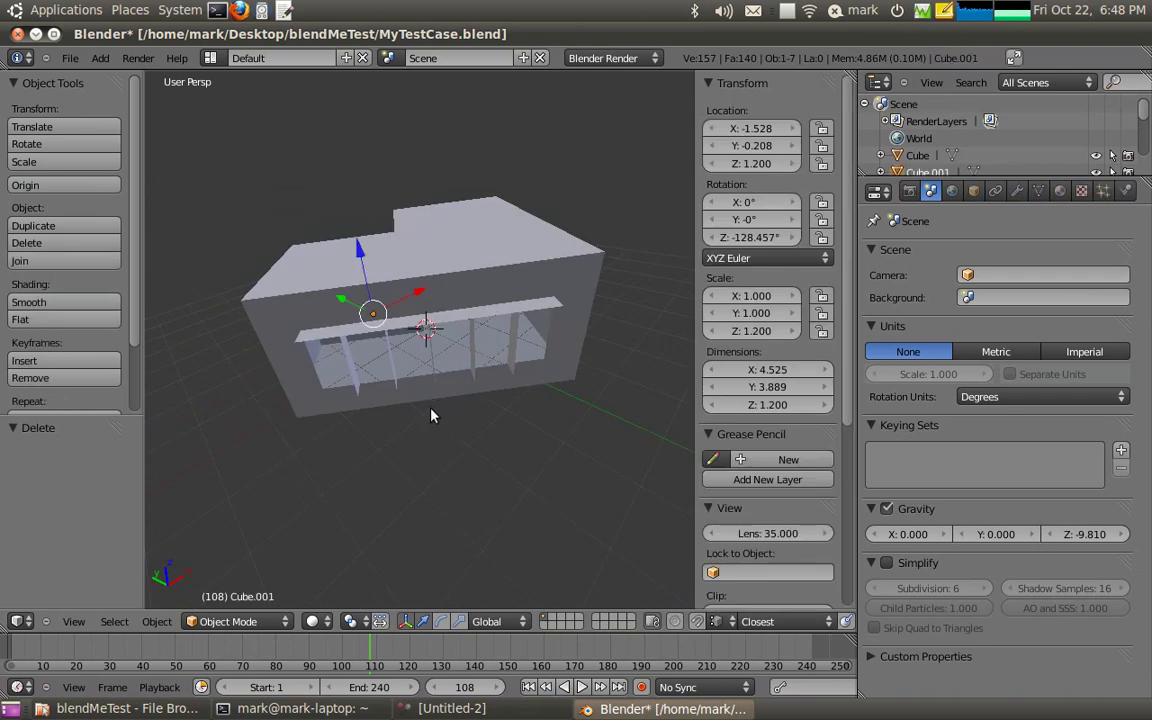
{"action": "middle_click_drag", "start_coordinate": [432, 415], "coordinate": [465, 393]}
{"action": "left_click", "coordinate": [1060, 191]}
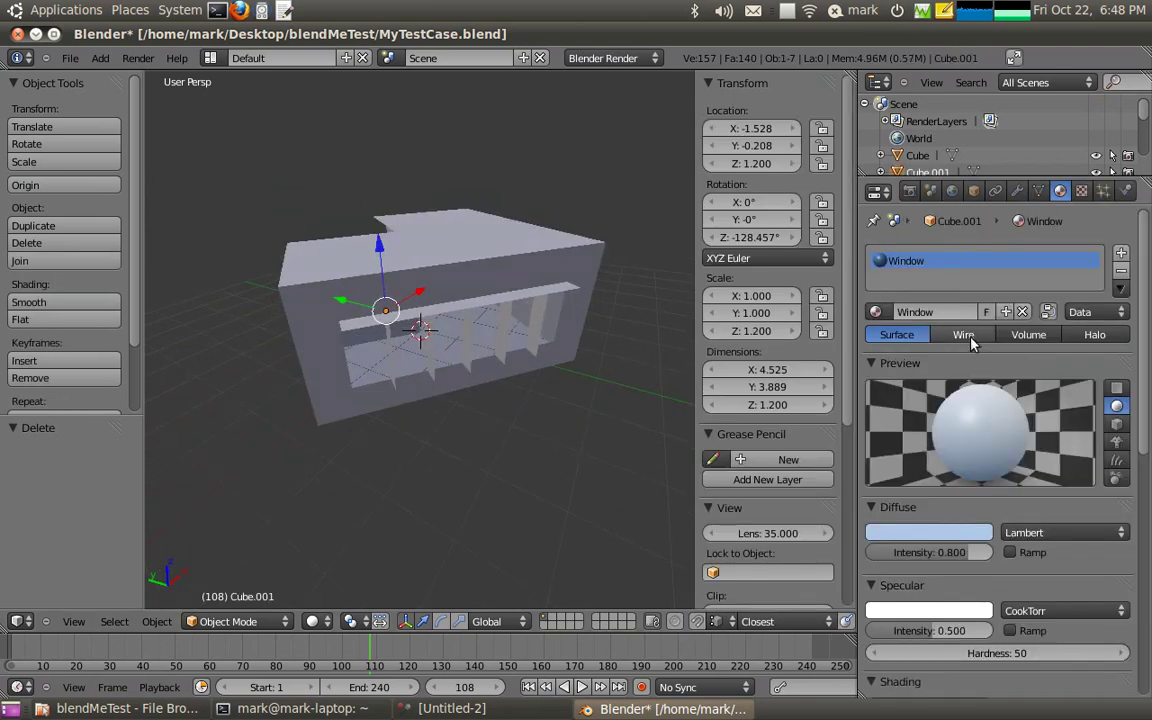
{"action": "left_click", "coordinate": [930, 533]}
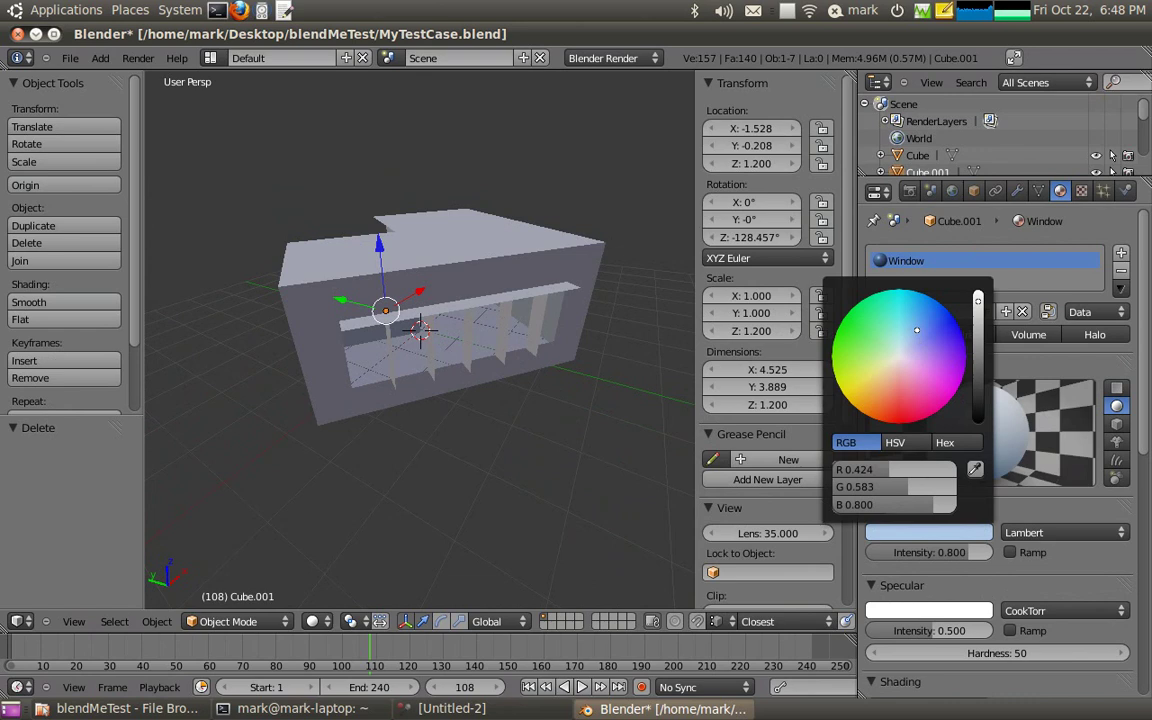
{"action": "left_click", "coordinate": [934, 303]}
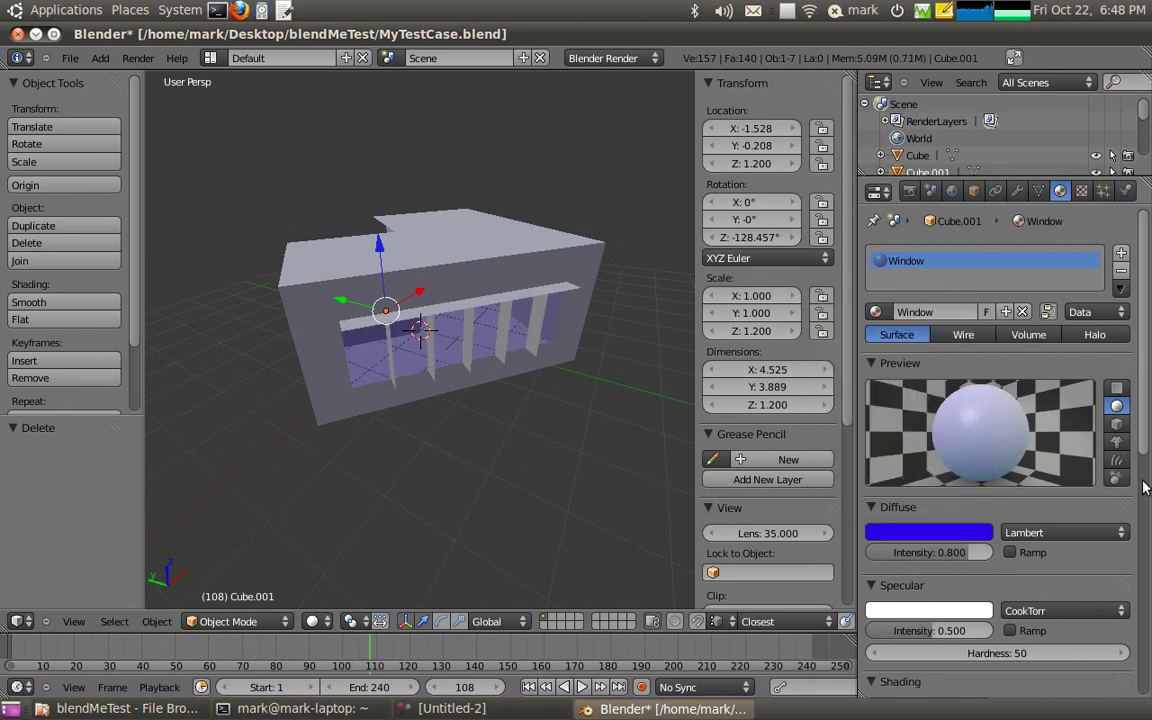
{"action": "scroll", "coordinate": [1145, 486], "scroll_direction": "down", "scroll_amount": 4}
{"action": "left_click_drag", "start_coordinate": [975, 656], "coordinate": [938, 657]}
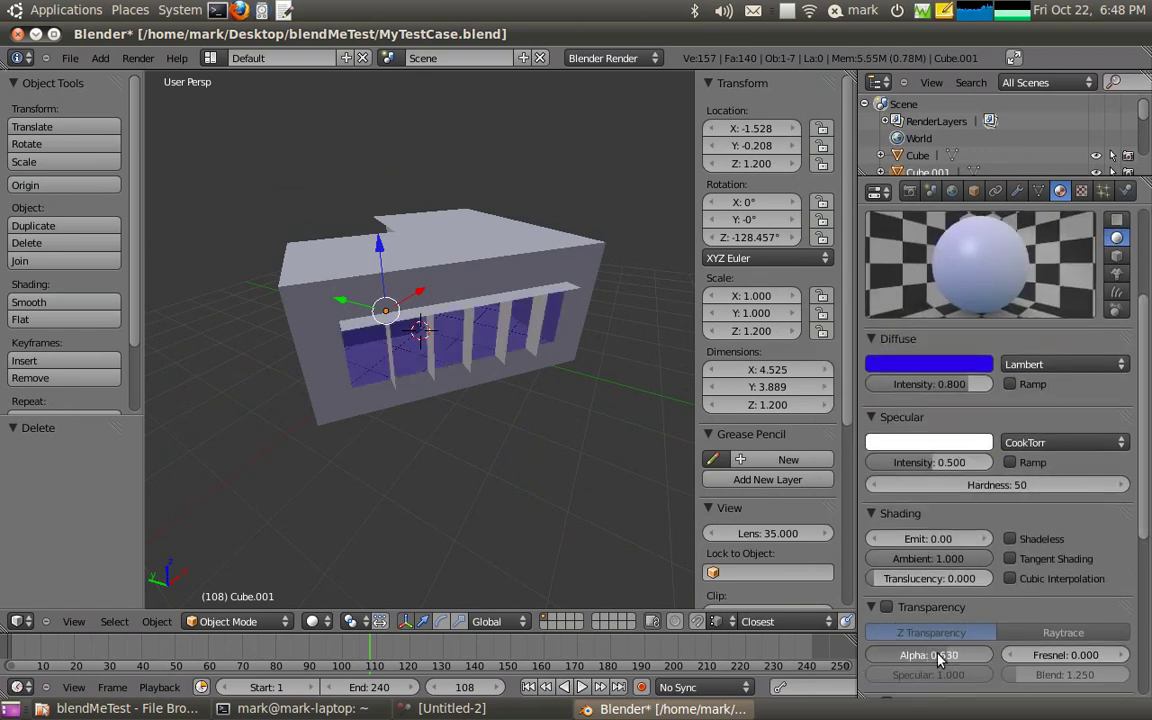
- Separate the two faces of the end pane beside the first fin in the front window into their own object
{"action": "middle_click_drag", "start_coordinate": [421, 471], "coordinate": [452, 444]}
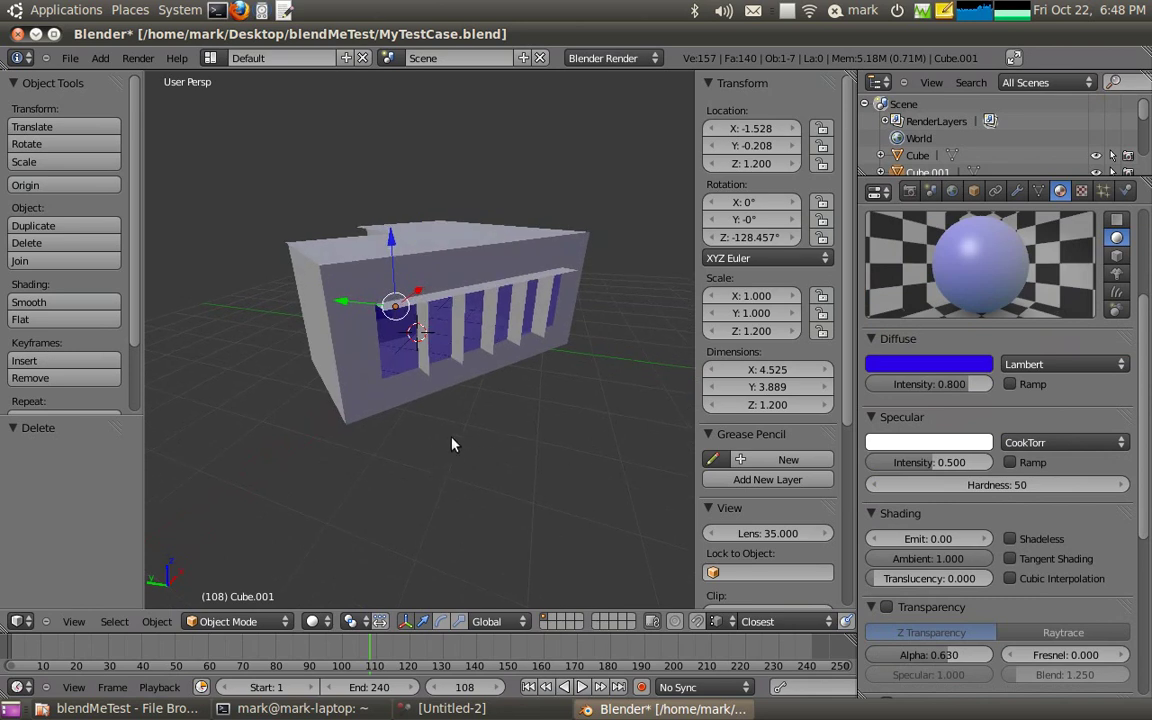
{"action": "middle_click_drag", "start_coordinate": [590, 410], "coordinate": [422, 335]}
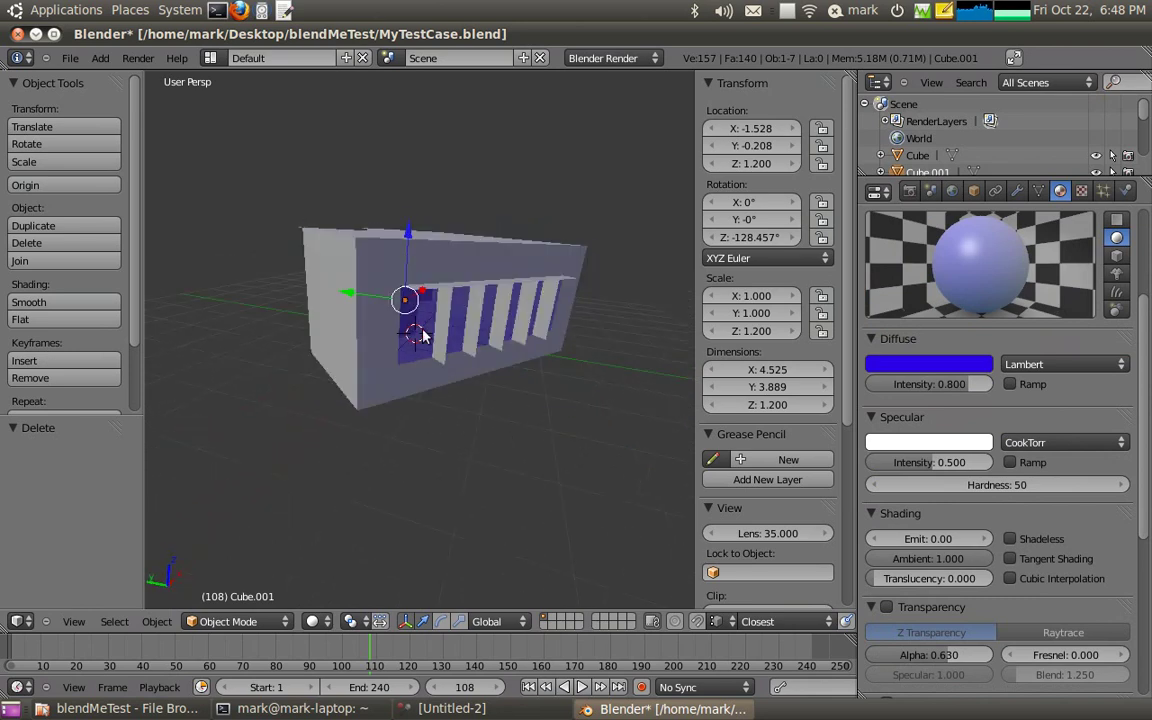
{"action": "key", "text": "Tab"}
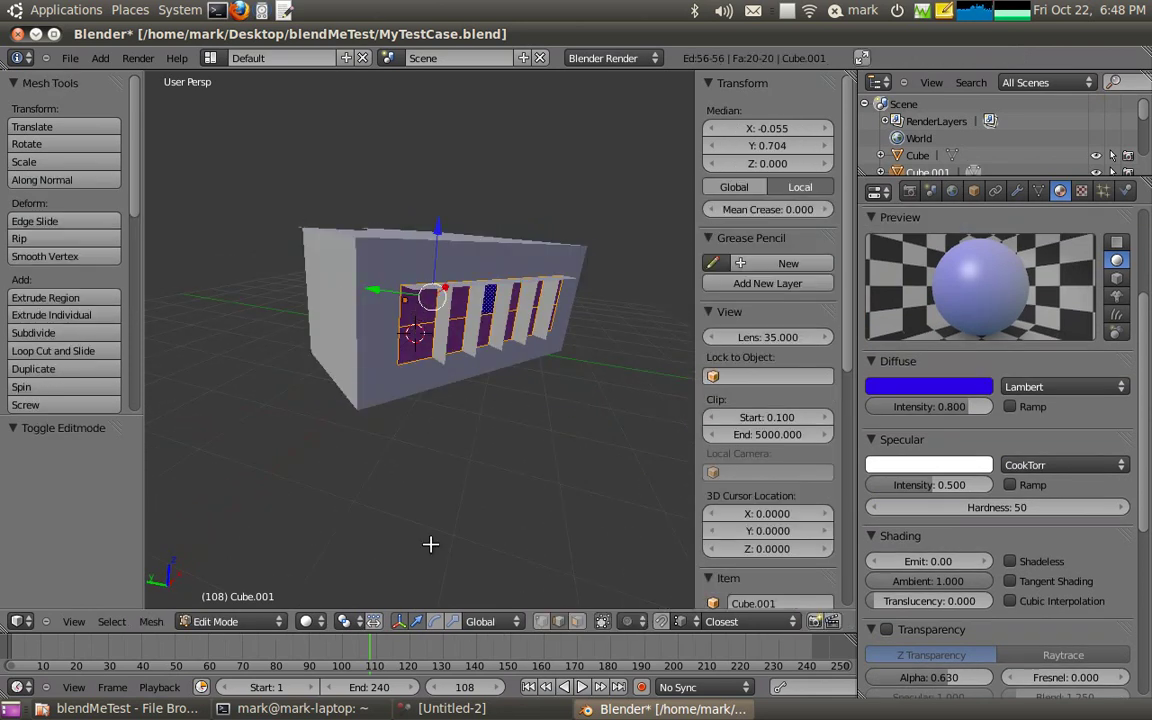
{"action": "left_click", "coordinate": [577, 622]}
{"action": "right_click", "coordinate": [414, 340]}
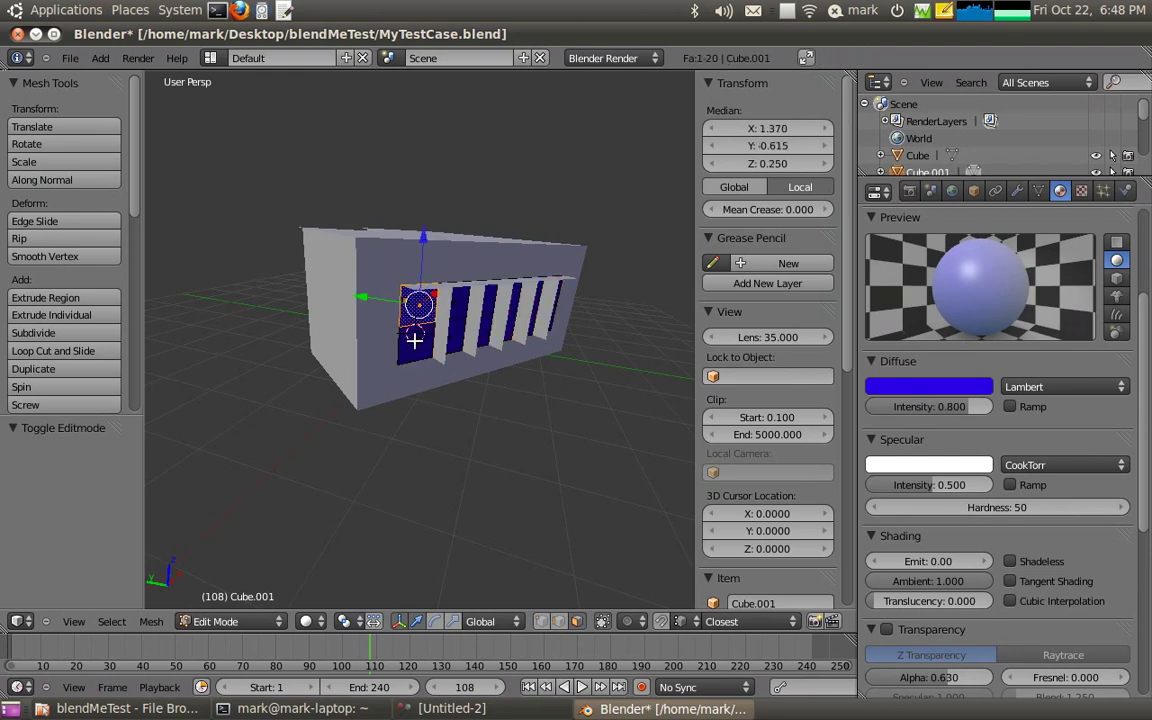
{"action": "right_click", "coordinate": [419, 343], "text": "shift"}
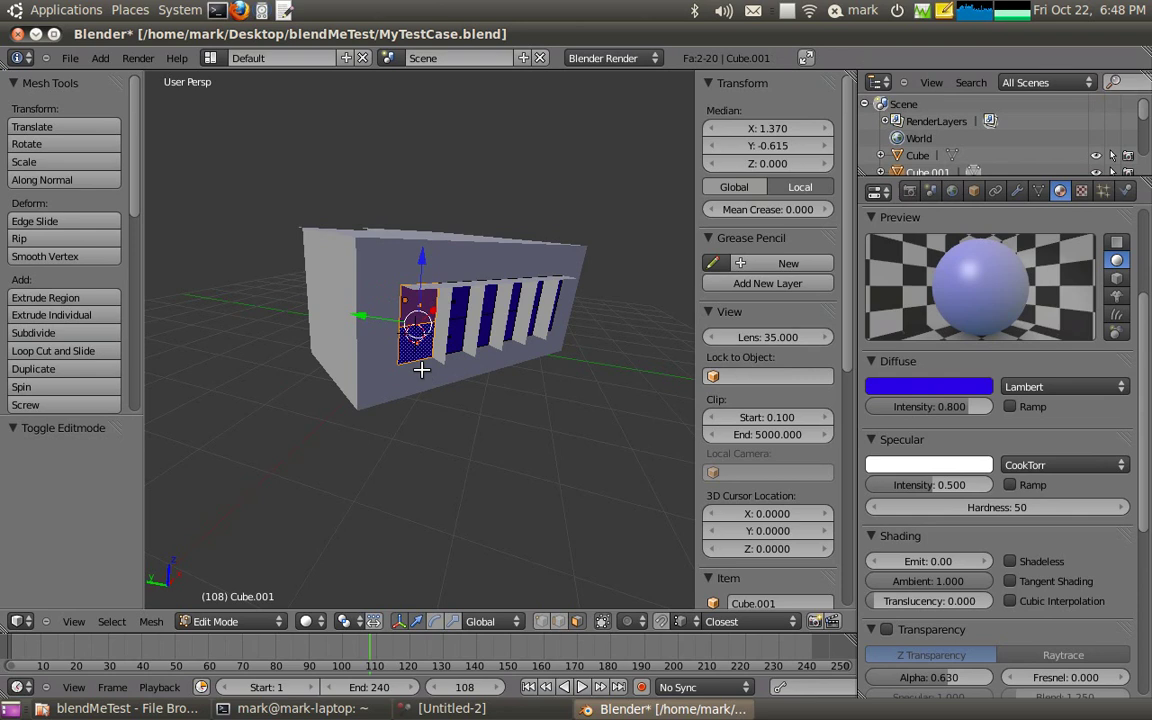
{"action": "key", "text": "p"}
{"action": "left_click", "coordinate": [405, 372]}
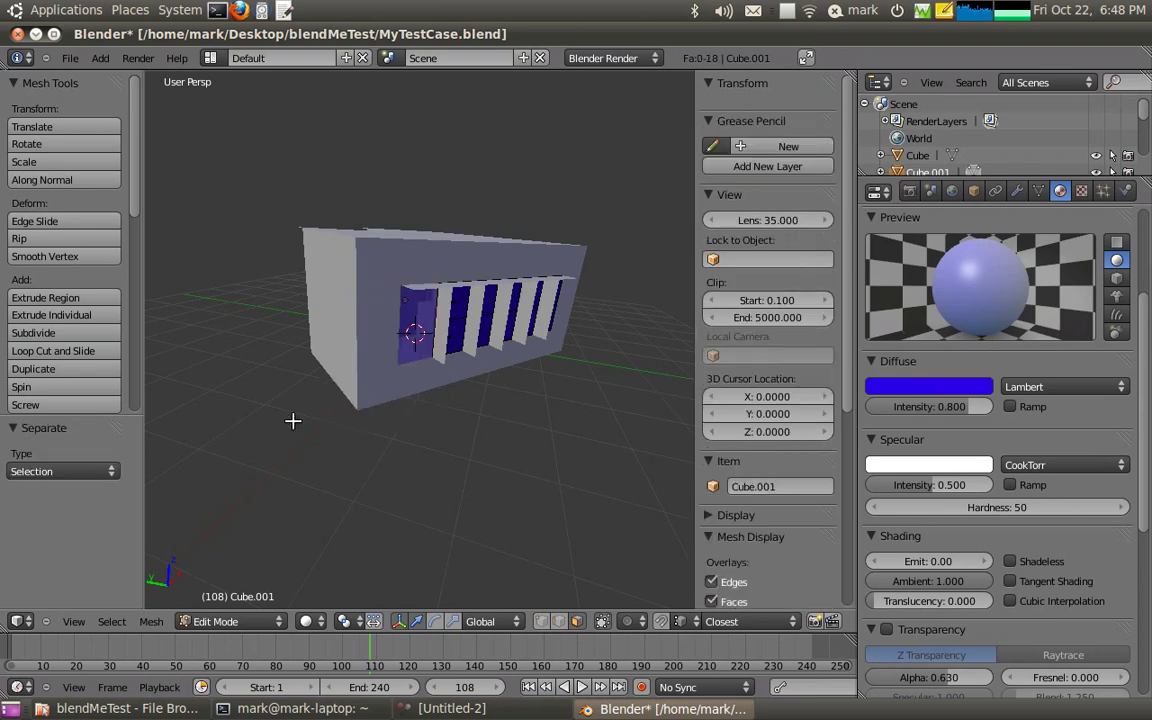
- Separate the two outer faces of the rear window into their own object and return to Object Mode
{"action": "middle_click_drag", "start_coordinate": [296, 416], "coordinate": [320, 272]}
{"action": "right_click", "coordinate": [320, 272]}
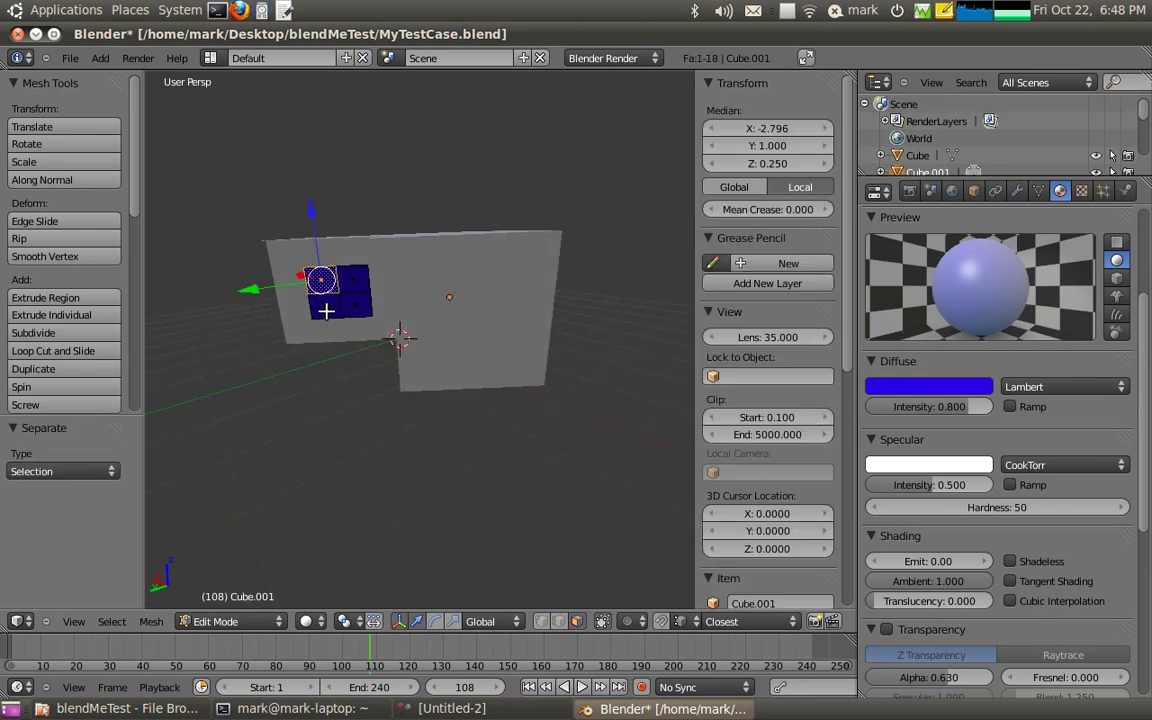
{"action": "key", "text": "p"}
{"action": "left_click", "coordinate": [330, 311]}
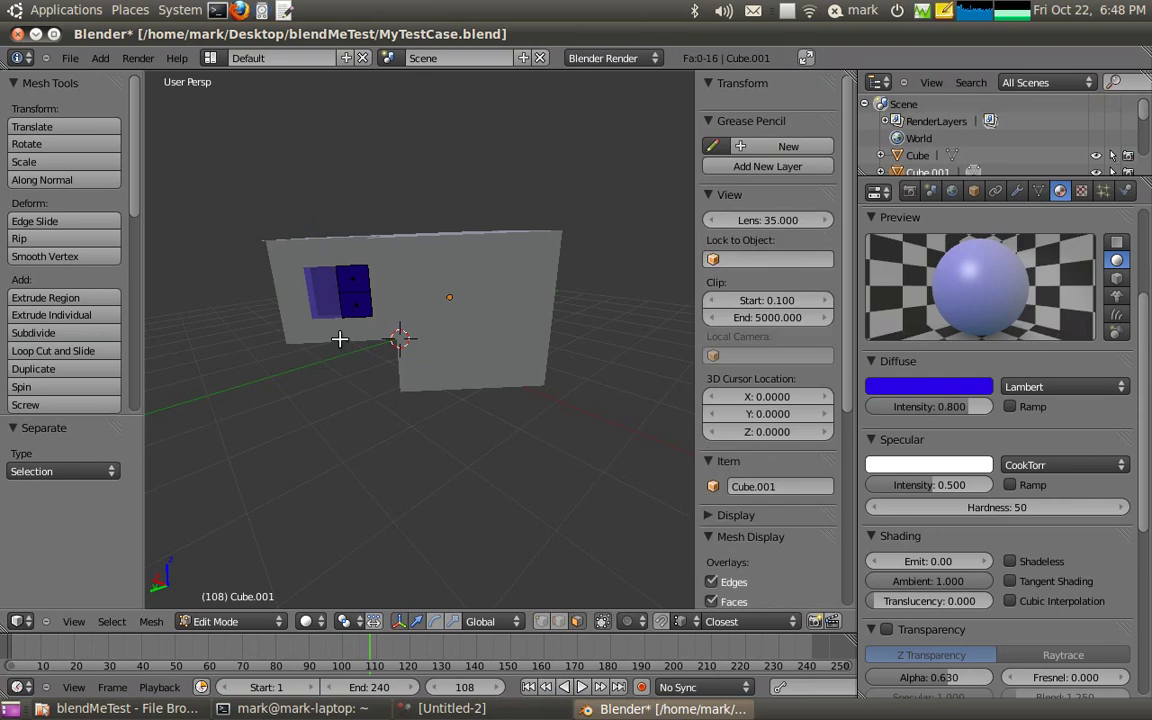
{"action": "key", "text": "Tab"}
- Move the separated rear window pane to layer 11
{"action": "right_click", "coordinate": [325, 307]}
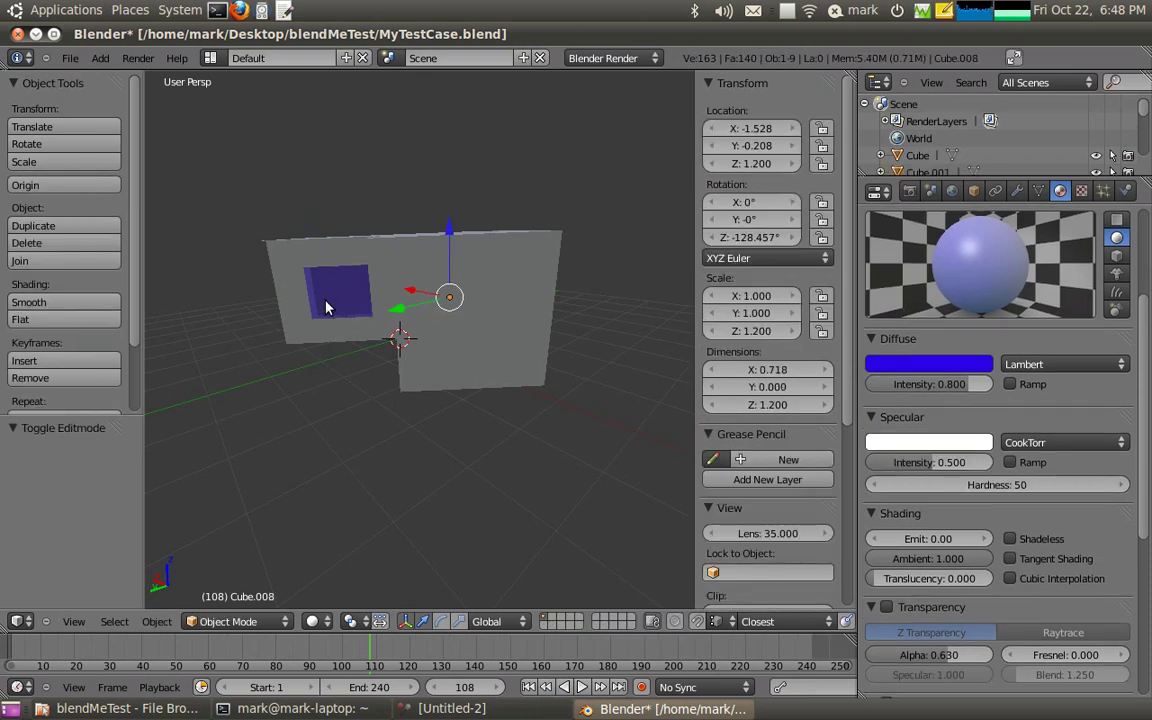
{"action": "key", "text": "m"}
{"action": "left_click", "coordinate": [469, 346]}
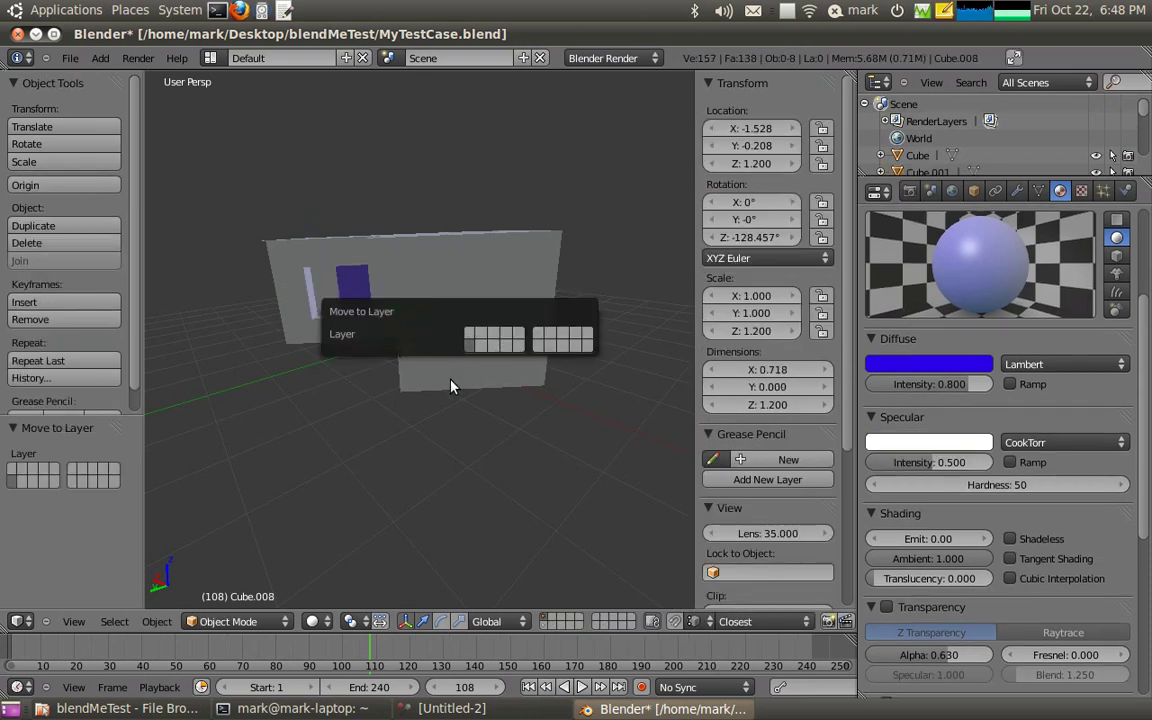
{"action": "left_click", "coordinate": [495, 437]}
- Move the separated front window pane to layer 11
{"action": "middle_click_drag", "start_coordinate": [474, 427], "coordinate": [400, 306]}
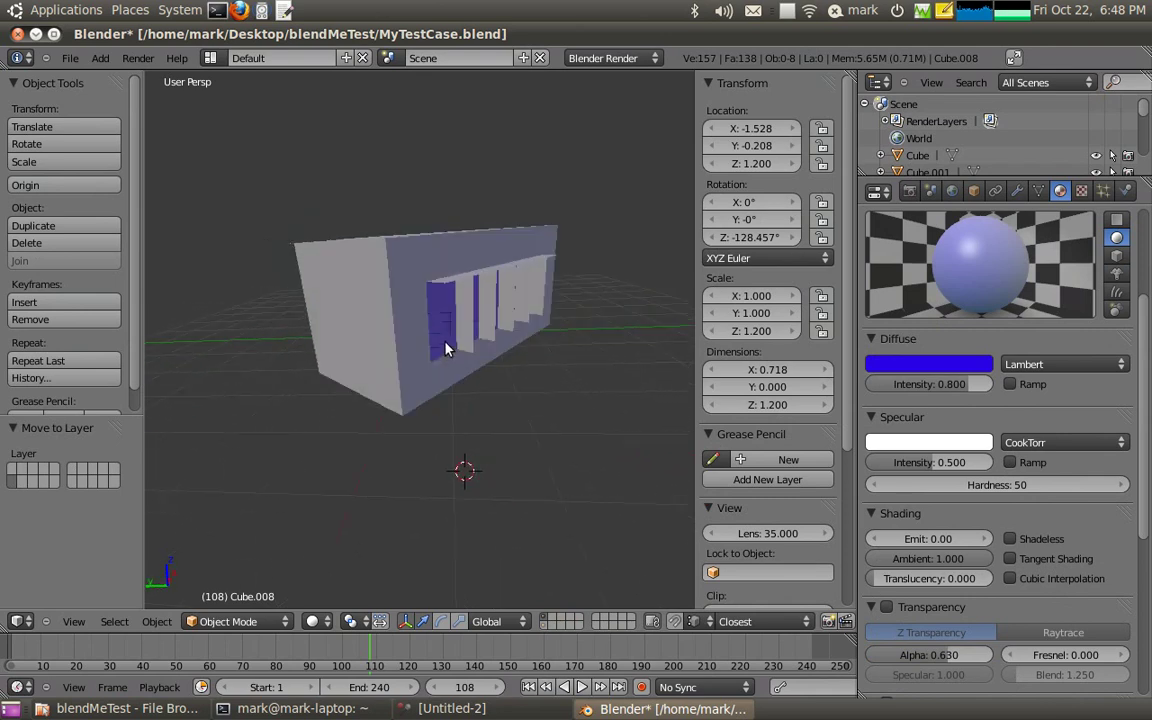
{"action": "right_click", "coordinate": [399, 294]}
{"action": "right_click", "coordinate": [444, 335]}
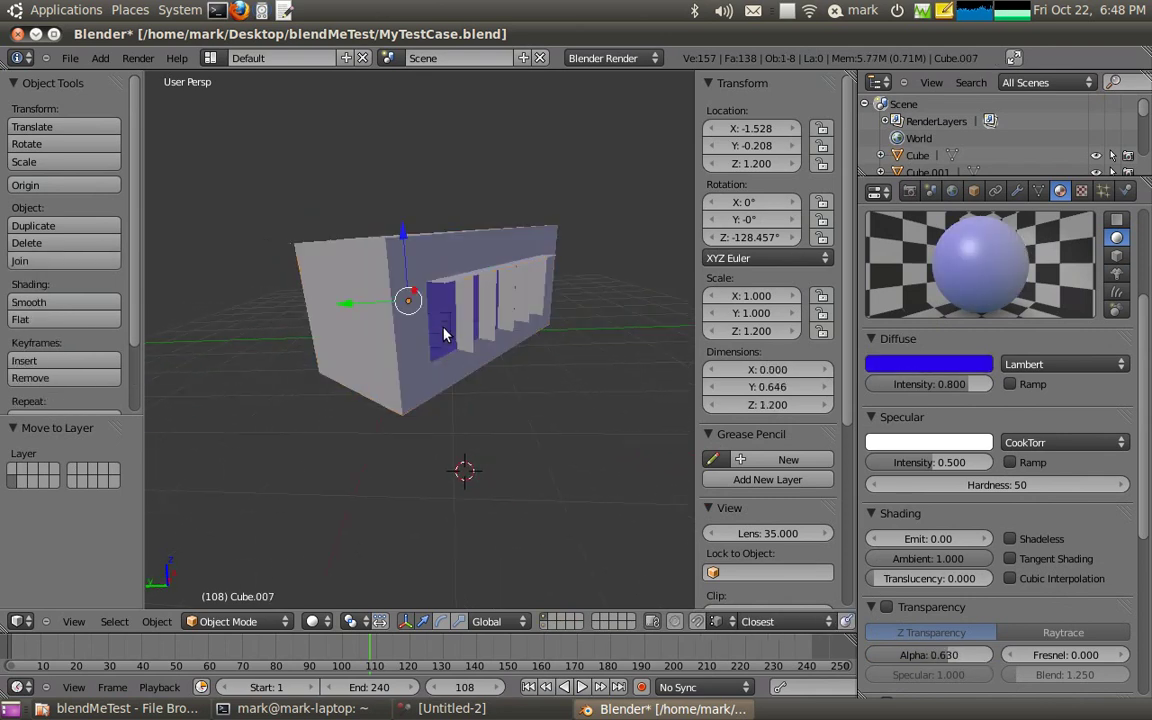
{"action": "key", "text": "m"}
{"action": "left_click", "coordinate": [590, 373]}
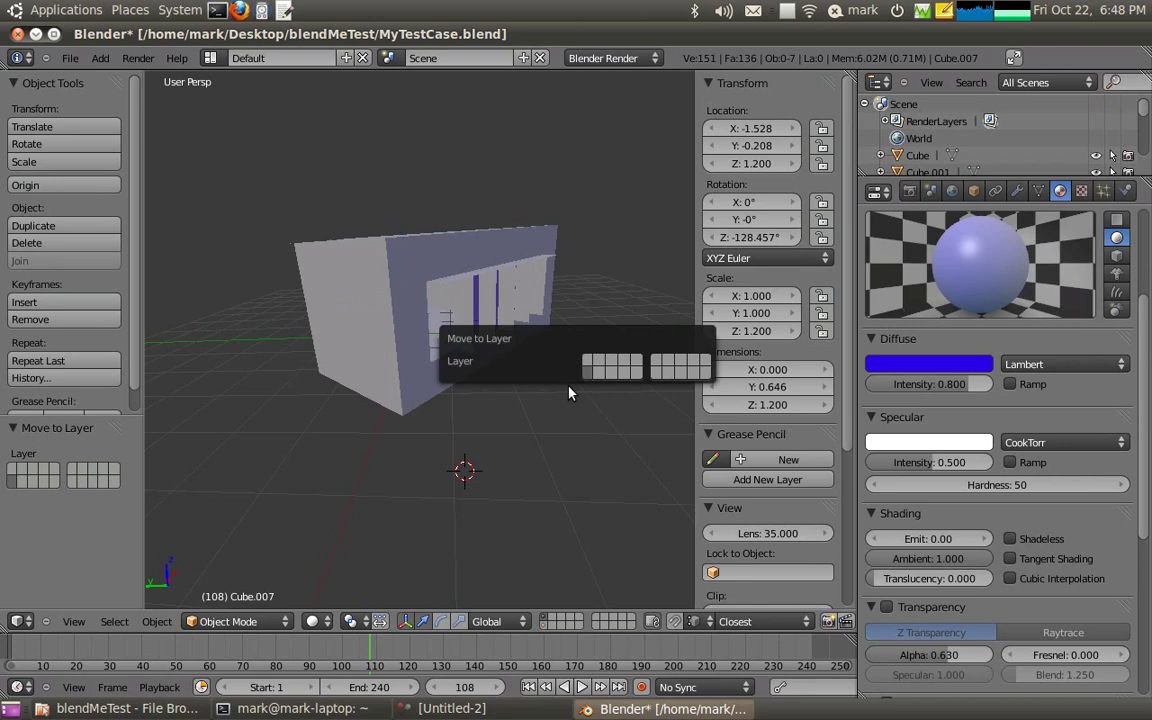
{"action": "middle_click_drag", "start_coordinate": [590, 373], "coordinate": [250, 480]}
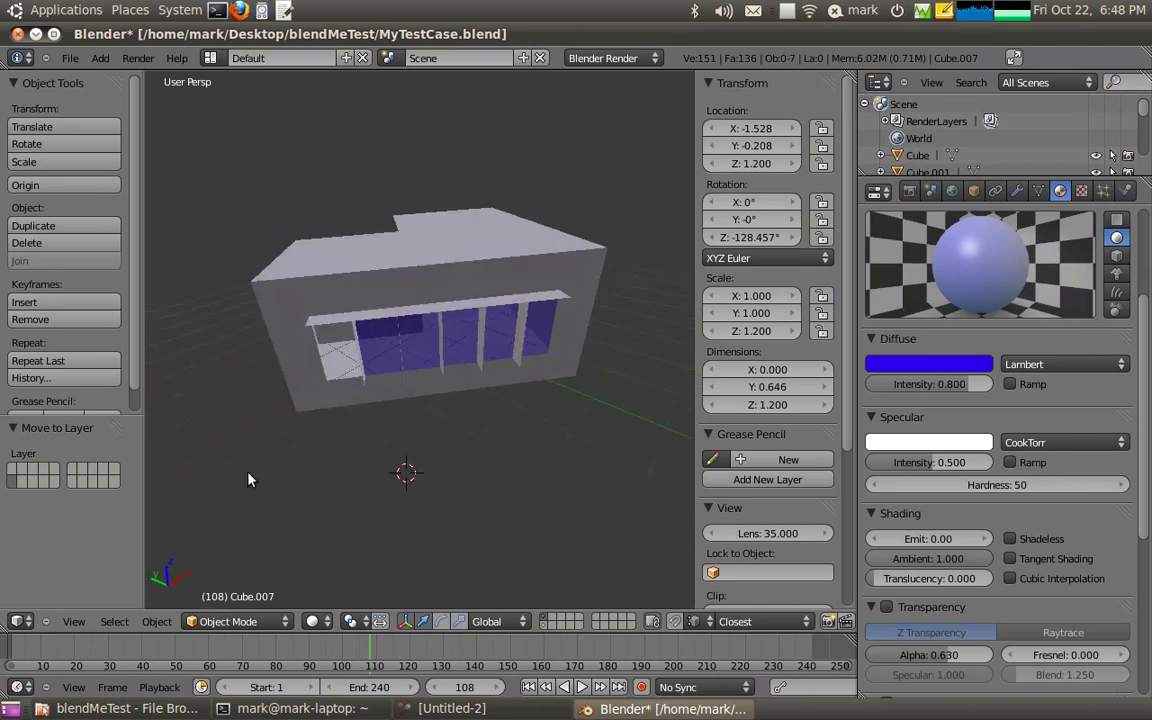
- In the top orthographic view, add a cube and move it clear of the building to about X -1.7, Y 3.9
{"action": "left_click", "coordinate": [73, 622]}
{"action": "left_click", "coordinate": [122, 411]}
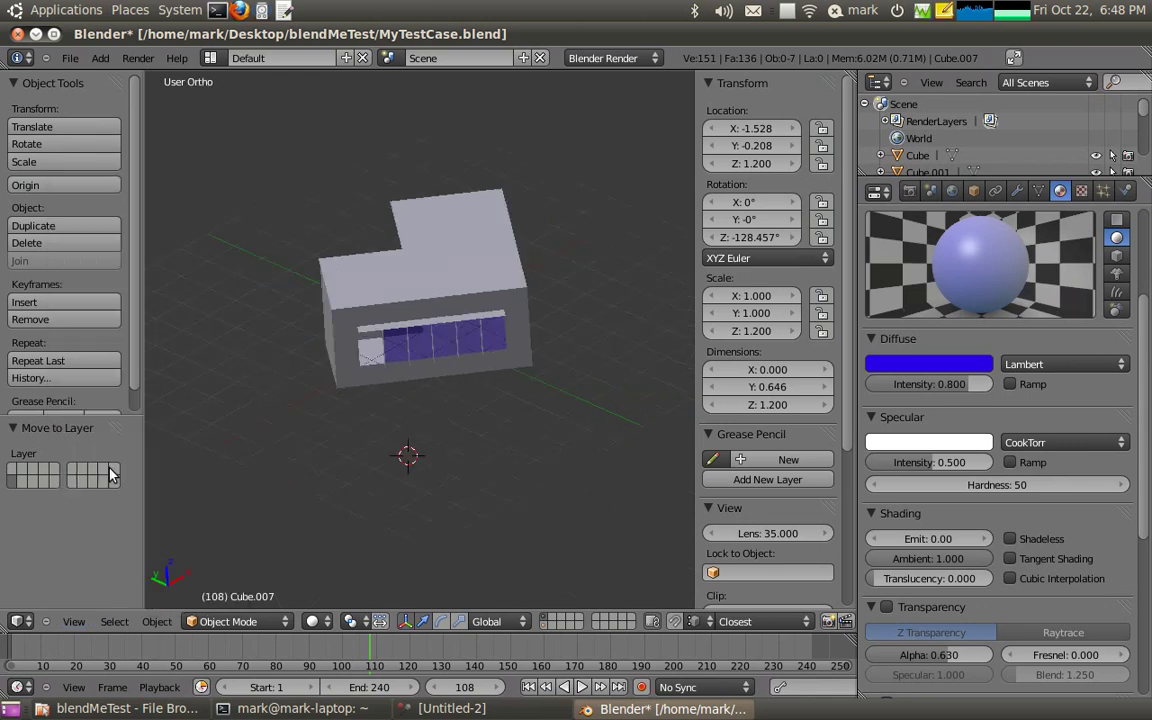
{"action": "left_click", "coordinate": [73, 622]}
{"action": "left_click", "coordinate": [120, 543]}
{"action": "left_click", "coordinate": [97, 56]}
{"action": "left_click", "coordinate": [200, 94]}
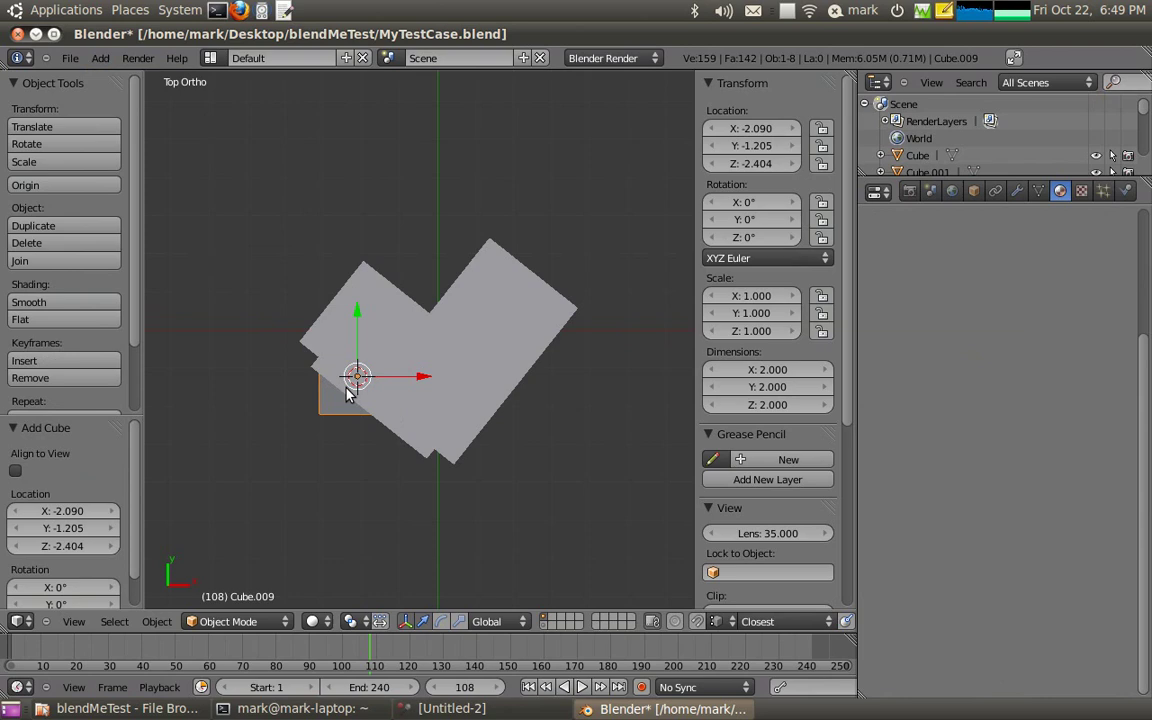
{"action": "key", "text": "g"}
{"action": "left_click", "coordinate": [361, 201]}
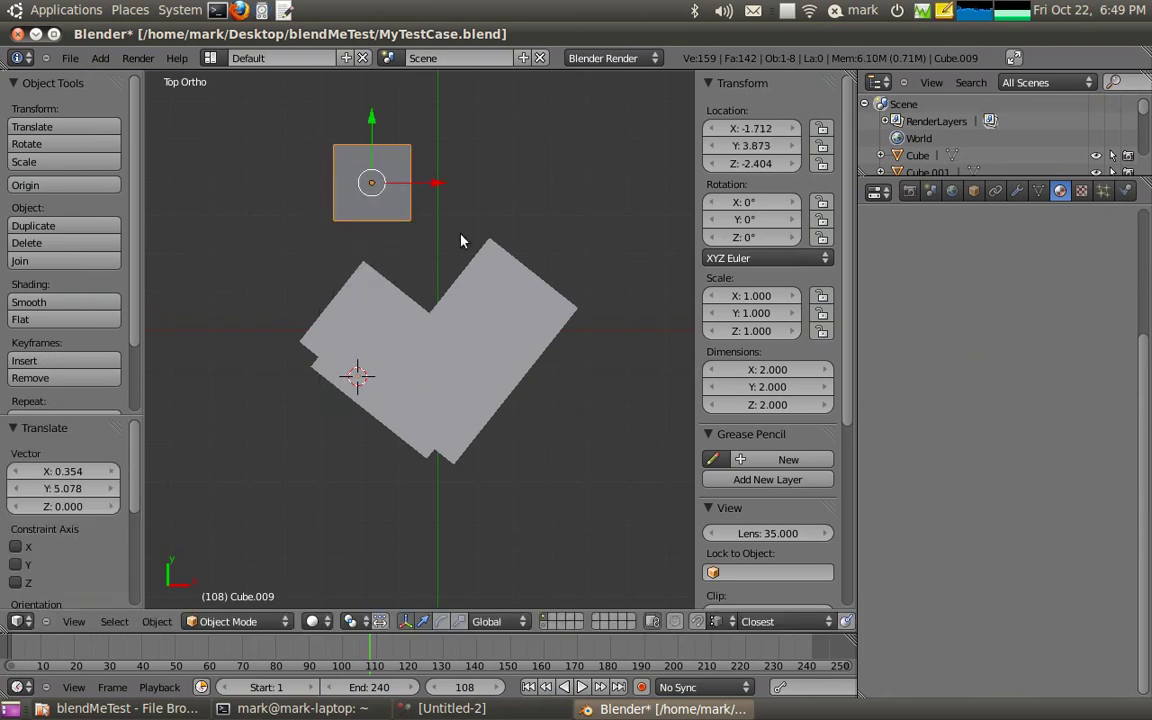
- Set the new cube's dimensions to X 1.5, Y 1.5 and Z 0.1
{"action": "left_click", "coordinate": [769, 405]}
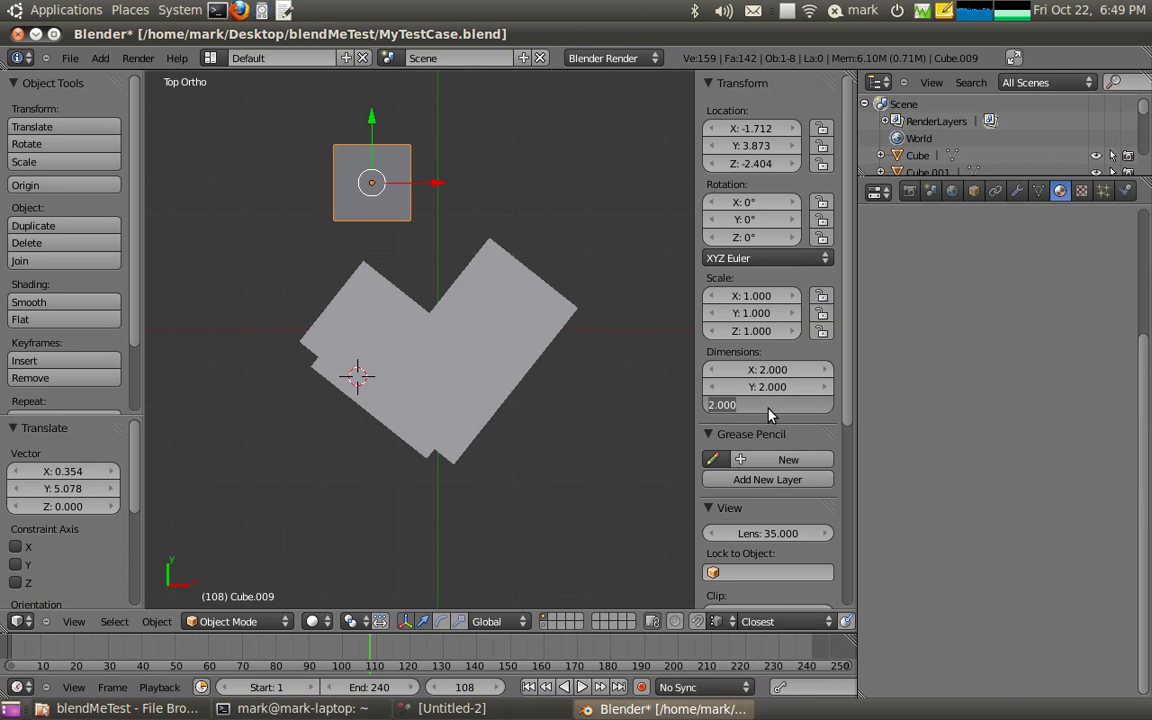
{"action": "type", "text": "0.1"}
{"action": "key", "text": "Return"}
{"action": "left_click", "coordinate": [755, 389]}
{"action": "type", "text": "1.5"}
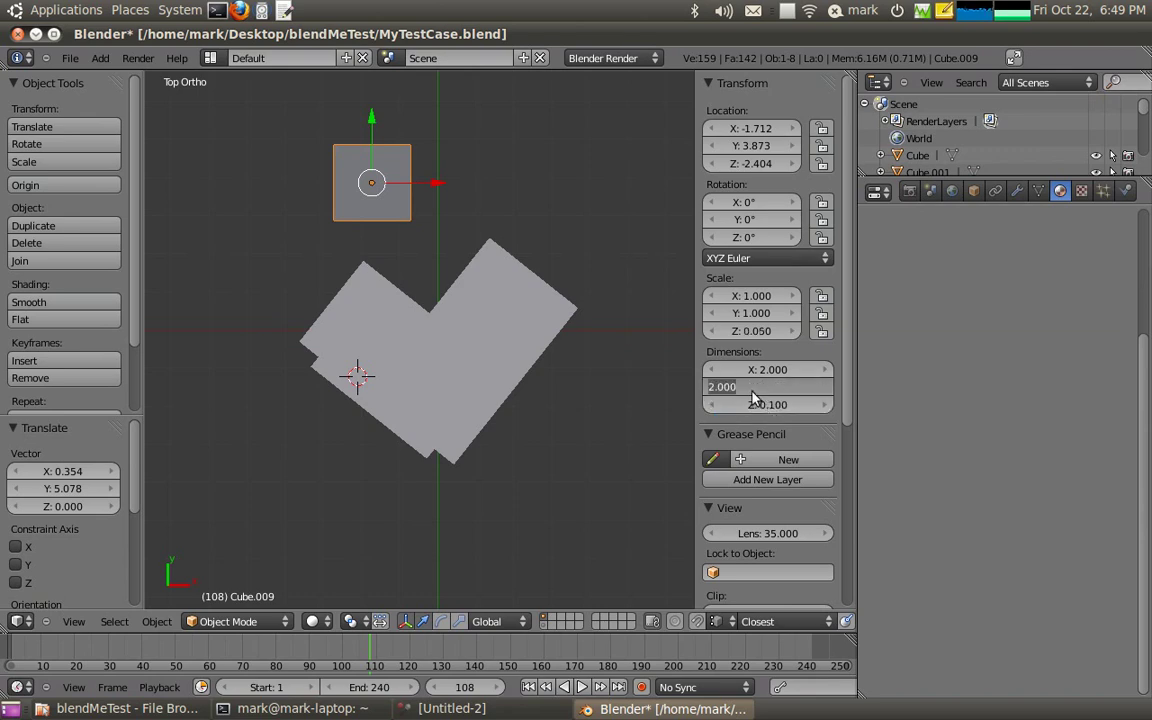
{"action": "key", "text": "Return"}
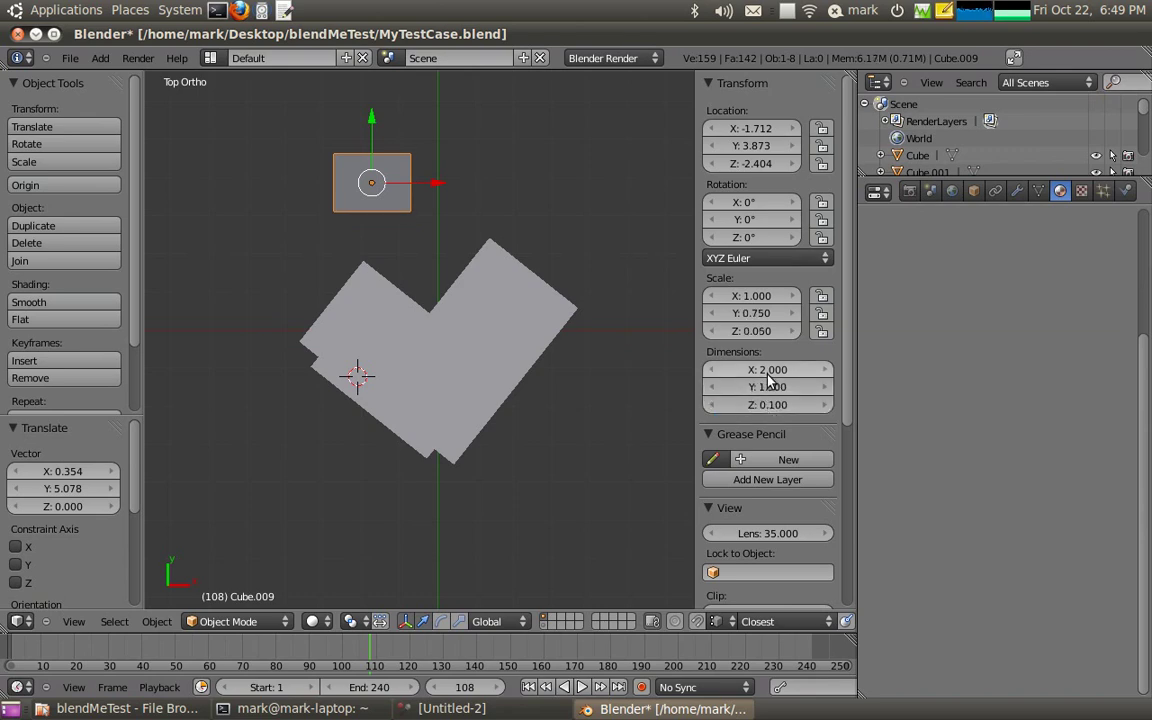
{"action": "left_click", "coordinate": [759, 375]}
{"action": "type", "text": "1.5"}
{"action": "key", "text": "Return"}
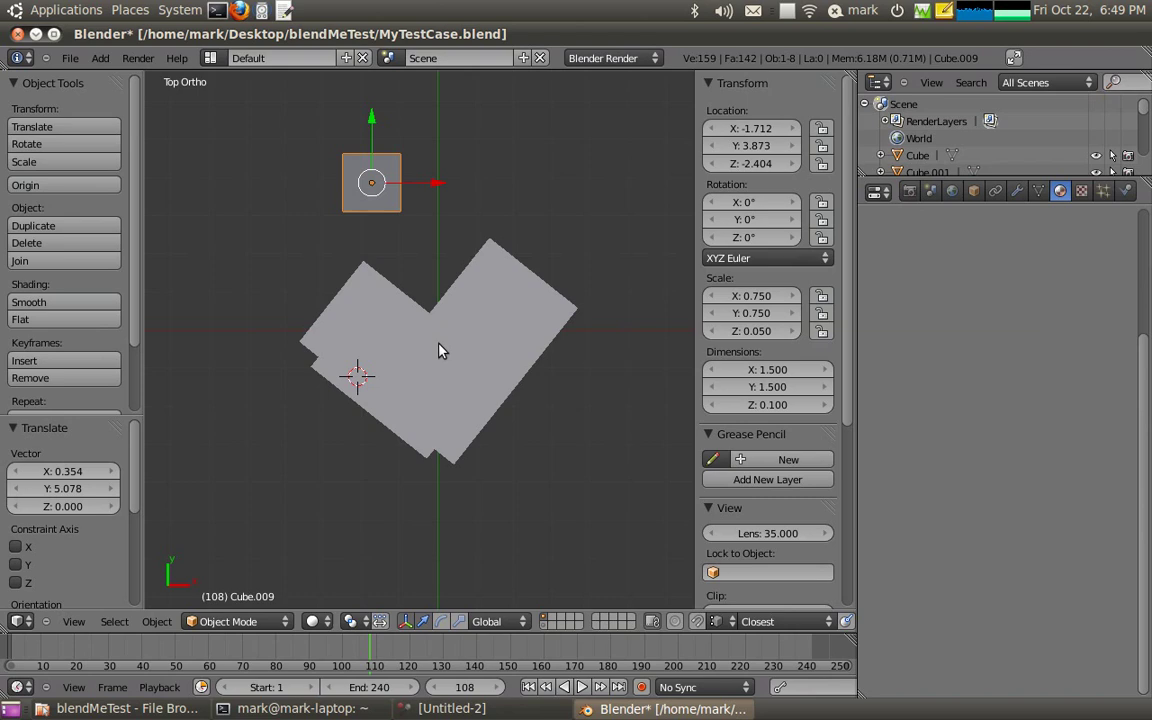
- Enable the Architecture: BlendME add-on in the user preferences and close the preferences window
{"action": "left_click", "coordinate": [70, 58]}
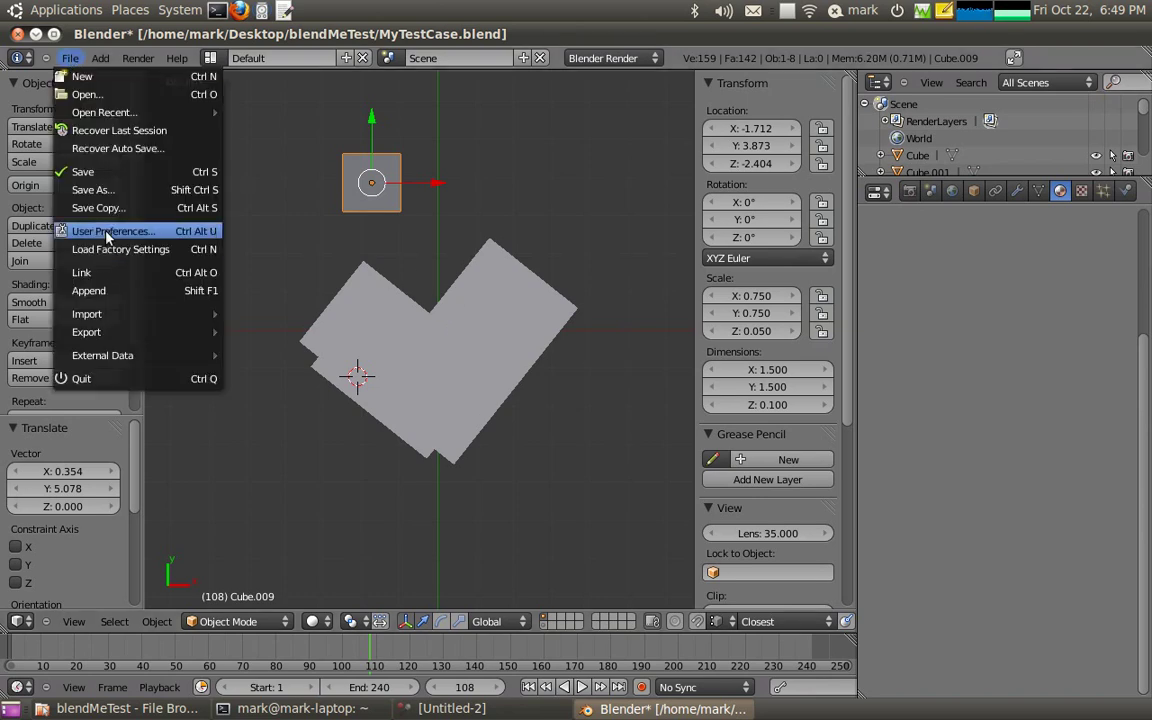
{"action": "left_click", "coordinate": [95, 229]}
{"action": "left_click", "coordinate": [345, 62]}
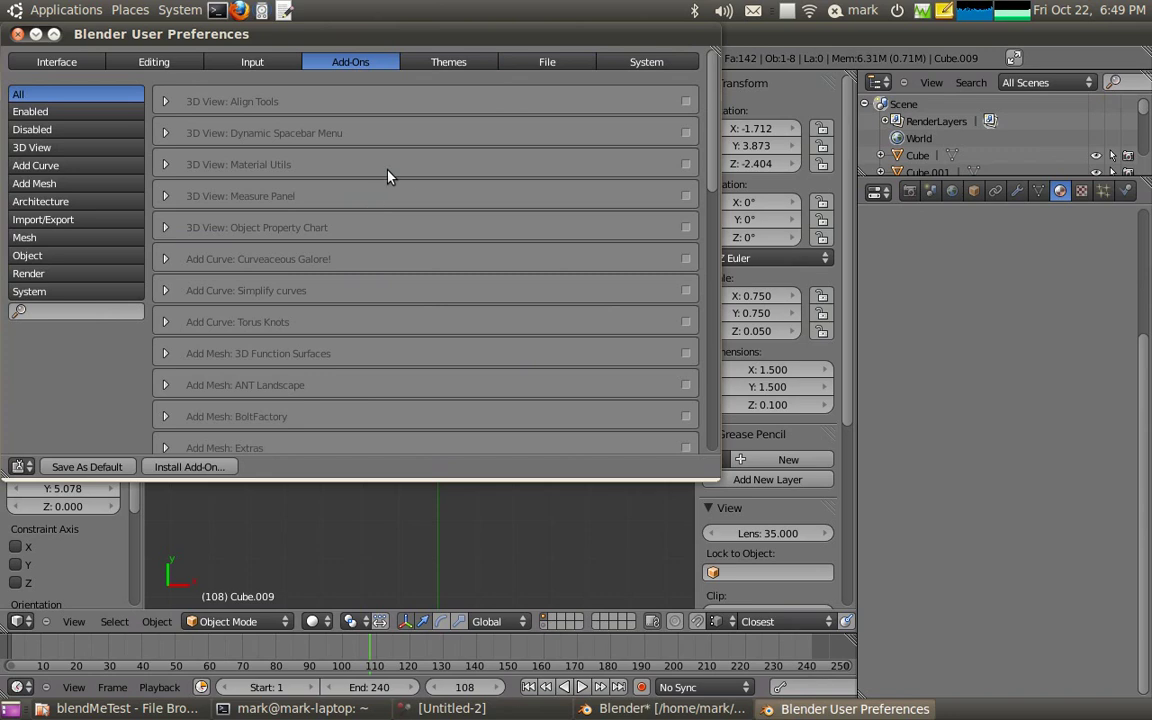
{"action": "left_click", "coordinate": [45, 201]}
{"action": "left_click", "coordinate": [685, 102]}
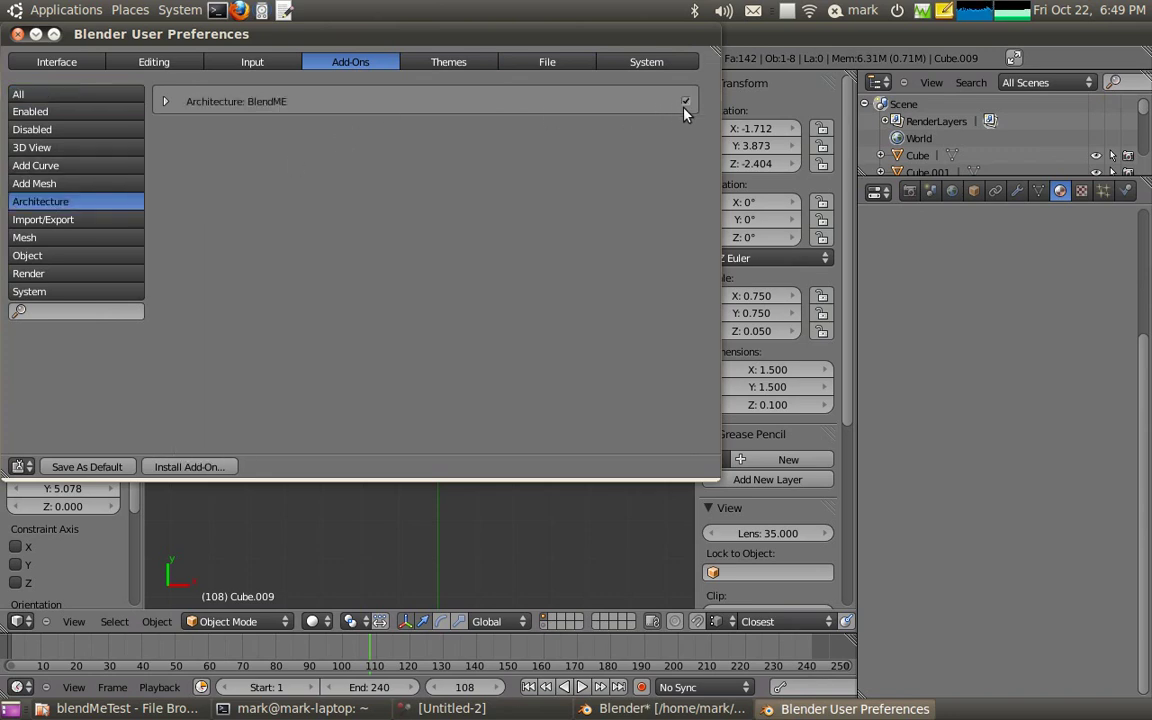
{"action": "left_click", "coordinate": [17, 34]}
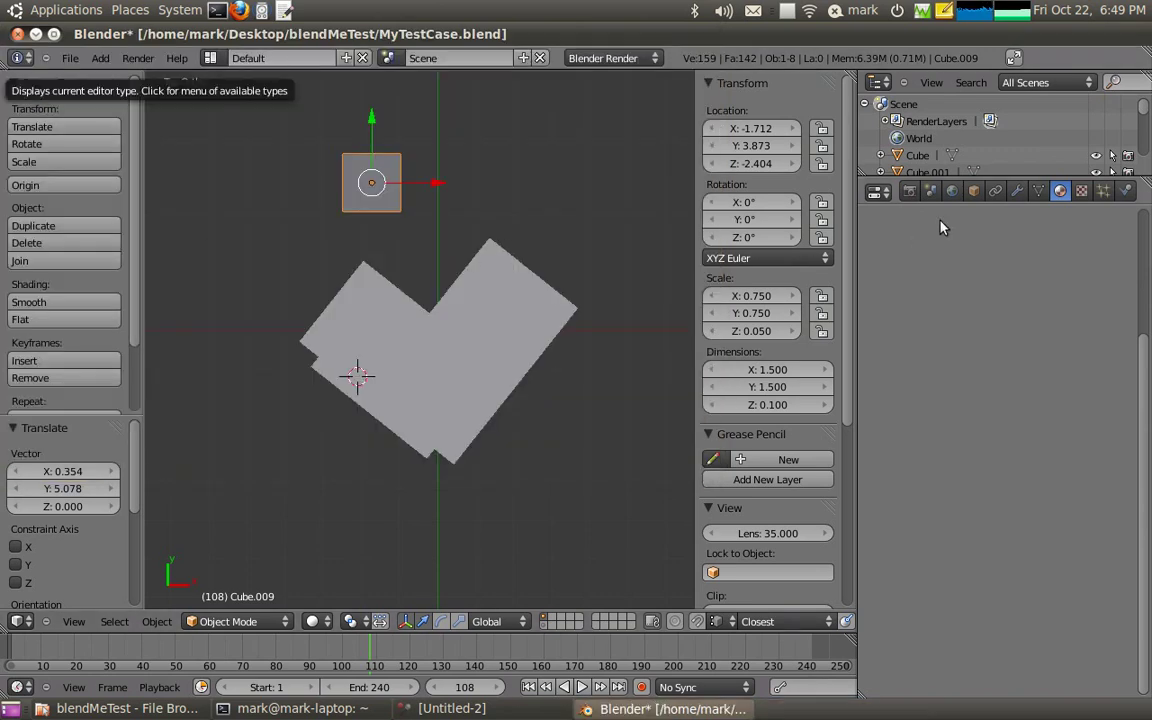
- Move the BlendME Object Properties section above Transform in the slab's object properties
{"action": "left_click", "coordinate": [974, 192]}
{"action": "scroll", "coordinate": [987, 450], "scroll_direction": "down", "scroll_amount": 8}
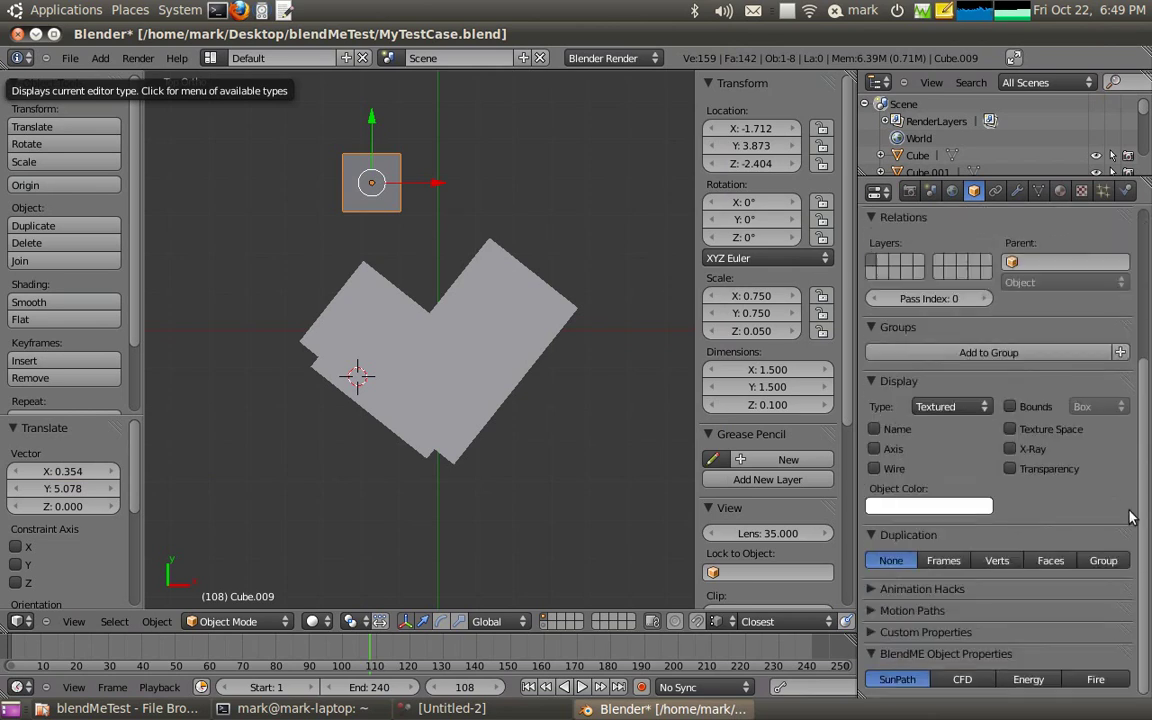
{"action": "left_click_drag", "start_coordinate": [987, 653], "coordinate": [1003, 332]}
{"action": "scroll", "coordinate": [957, 545], "scroll_direction": "up", "scroll_amount": 5}
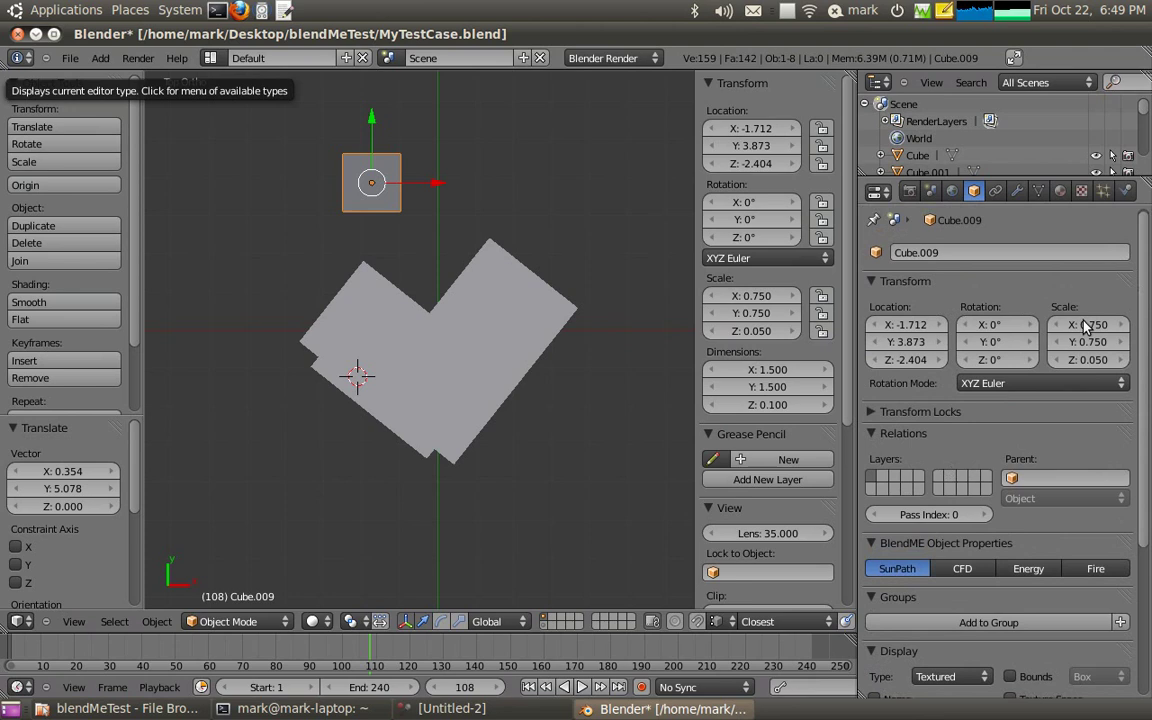
{"action": "left_click_drag", "start_coordinate": [957, 545], "coordinate": [964, 259]}
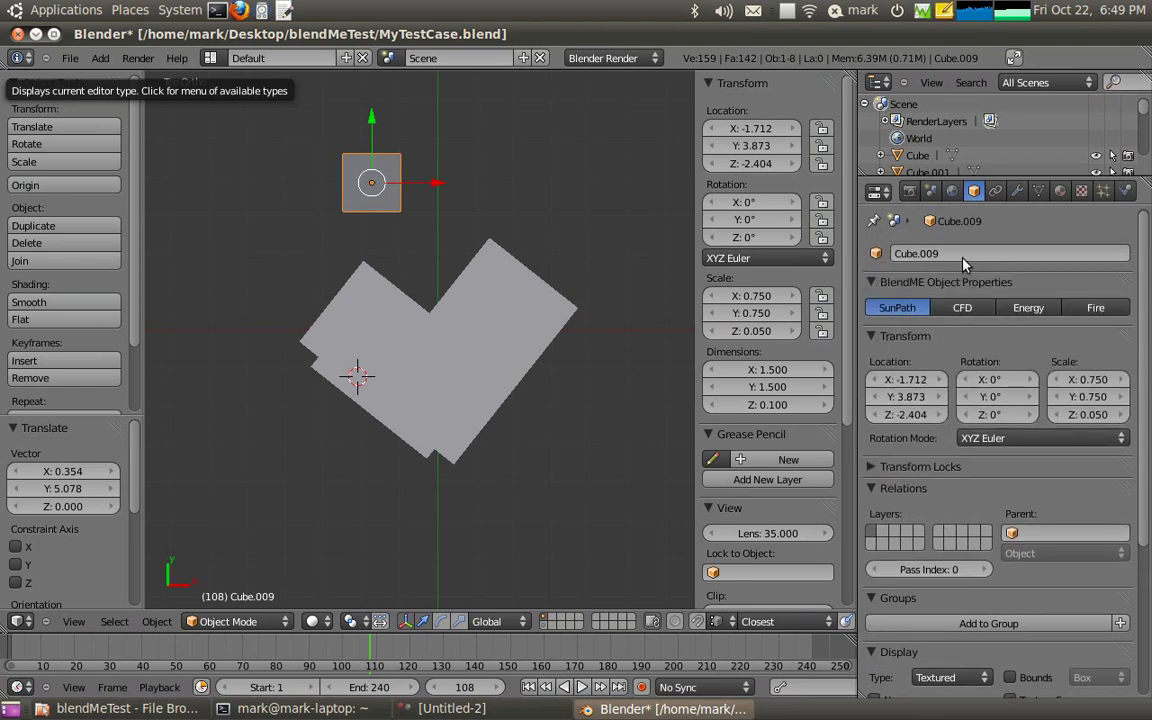
- Review the BlendME scene settings, including location and solar path options, and return to the slab's object properties
{"action": "left_click", "coordinate": [937, 193]}
{"action": "scroll", "coordinate": [990, 658], "scroll_direction": "down", "scroll_amount": 5}
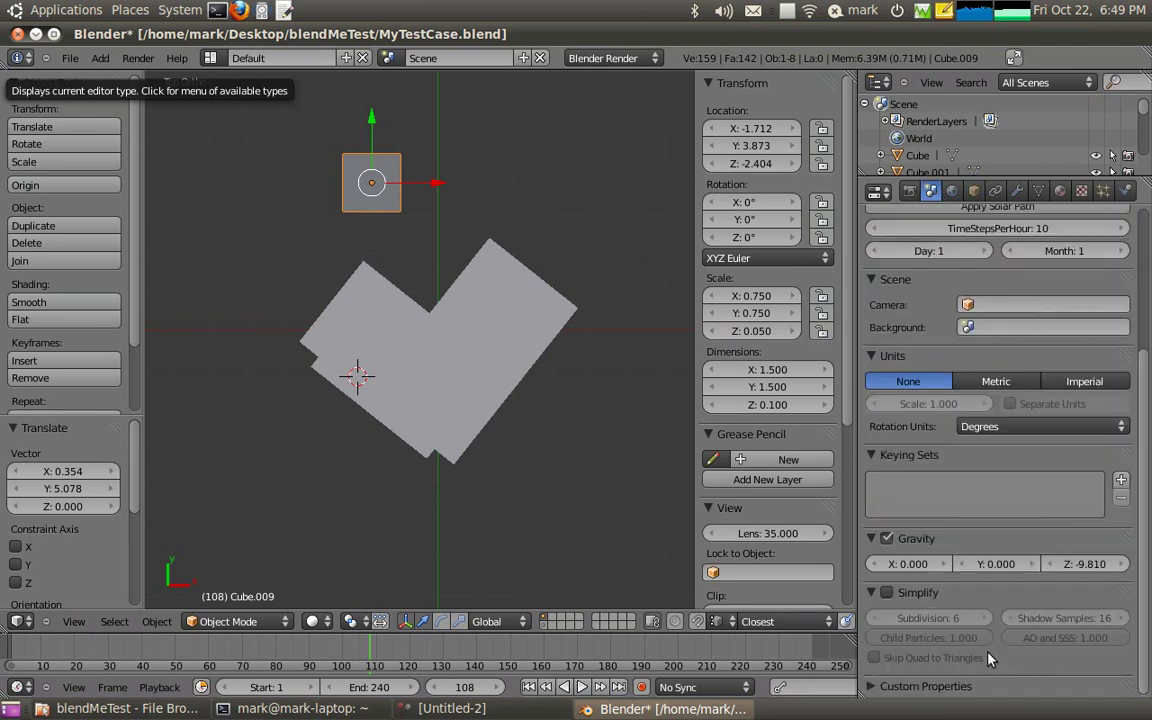
{"action": "scroll", "coordinate": [1140, 600], "scroll_direction": "up", "scroll_amount": 5}
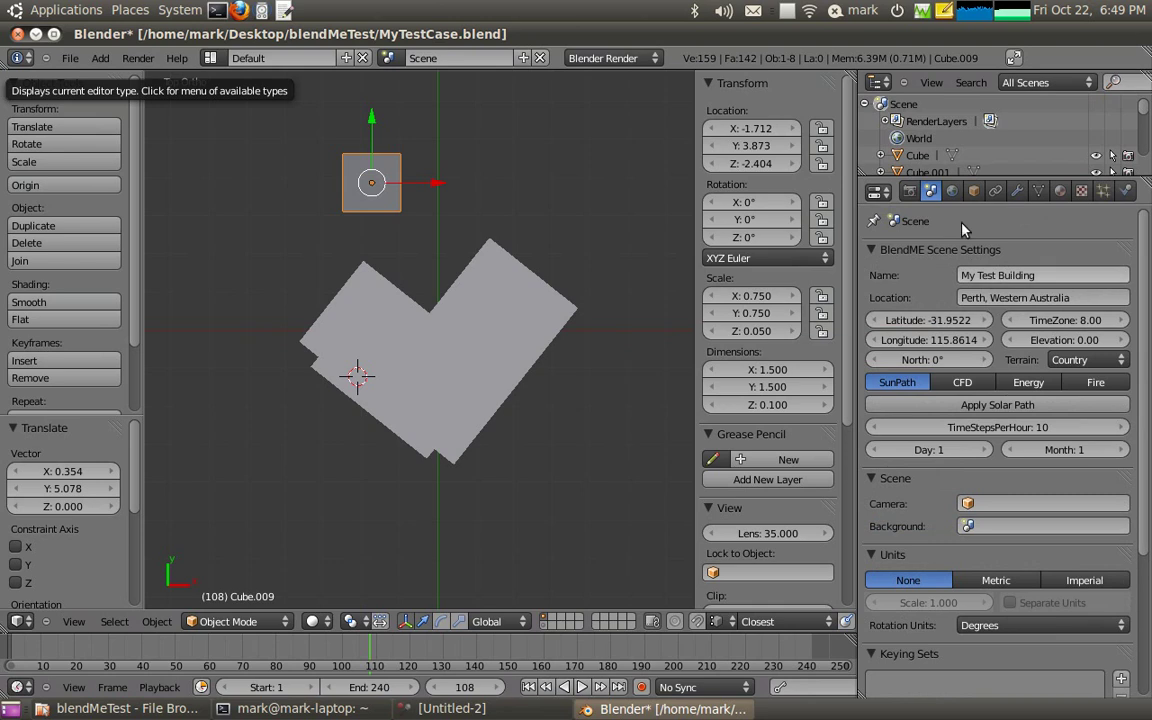
{"action": "left_click", "coordinate": [974, 191]}
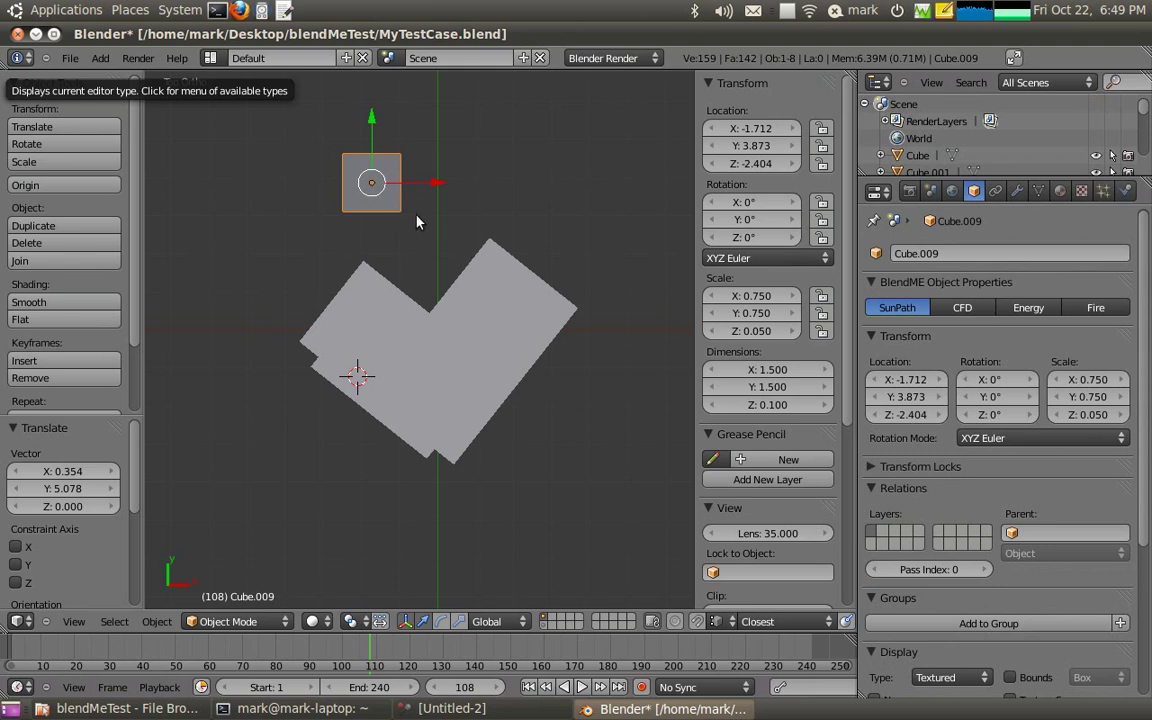
- Create a material named hotPatch for the slab and set its diffuse colour to red (R 0.800, G 0.032, B 0.032)
{"action": "left_click", "coordinate": [1061, 192]}
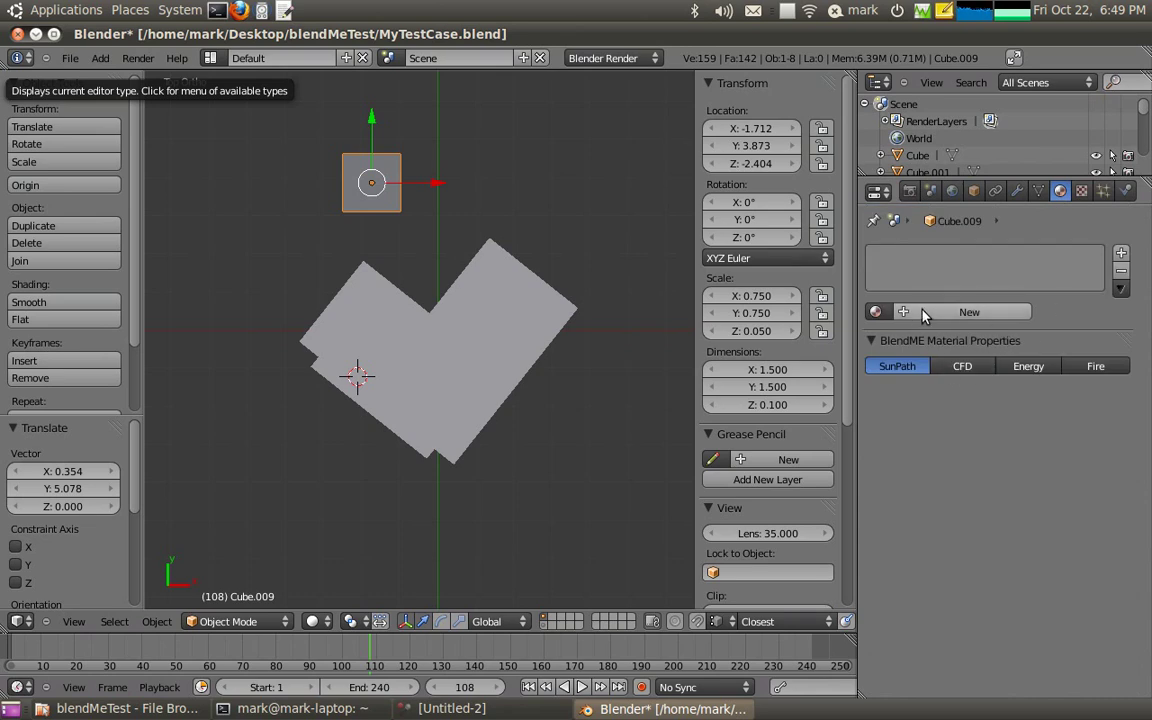
{"action": "left_click", "coordinate": [924, 313]}
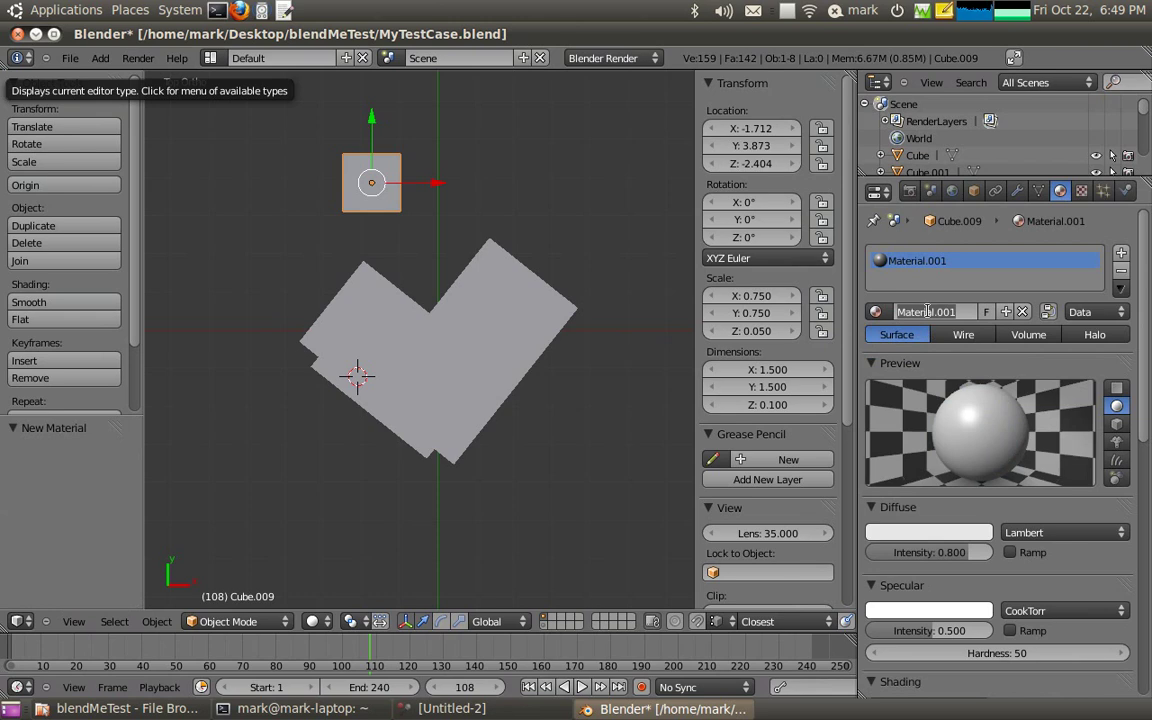
{"action": "type", "text": "hotPatch"}
{"action": "key", "text": "Return"}
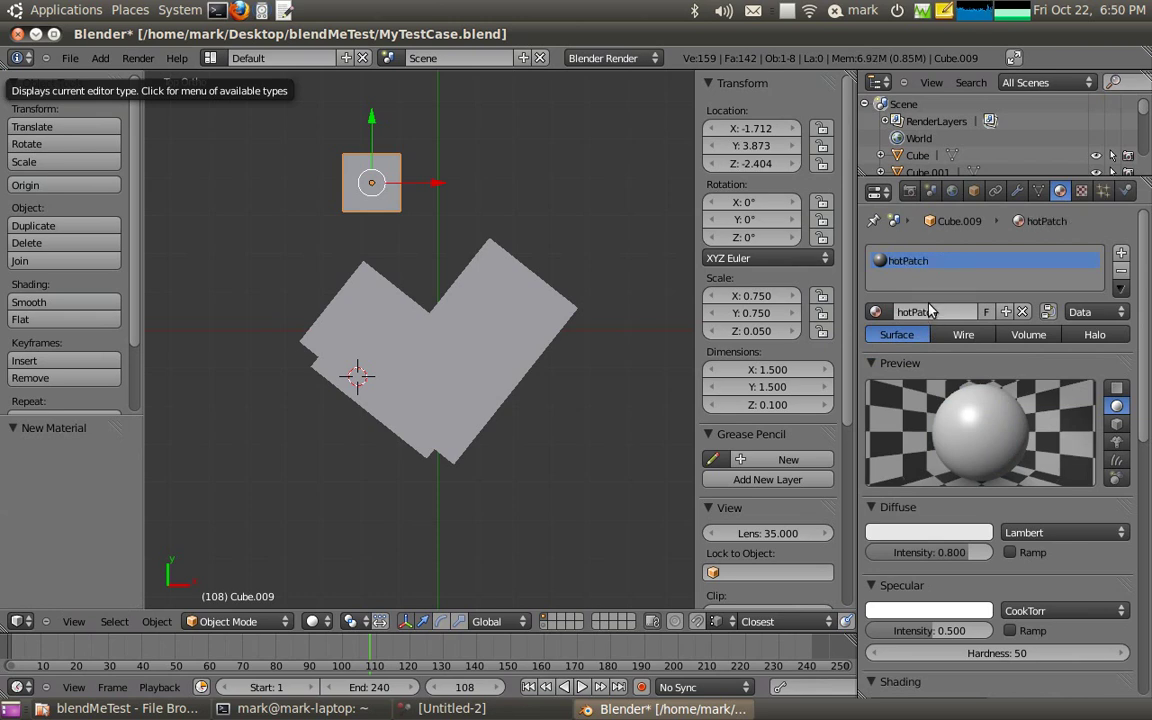
{"action": "left_click", "coordinate": [925, 532]}
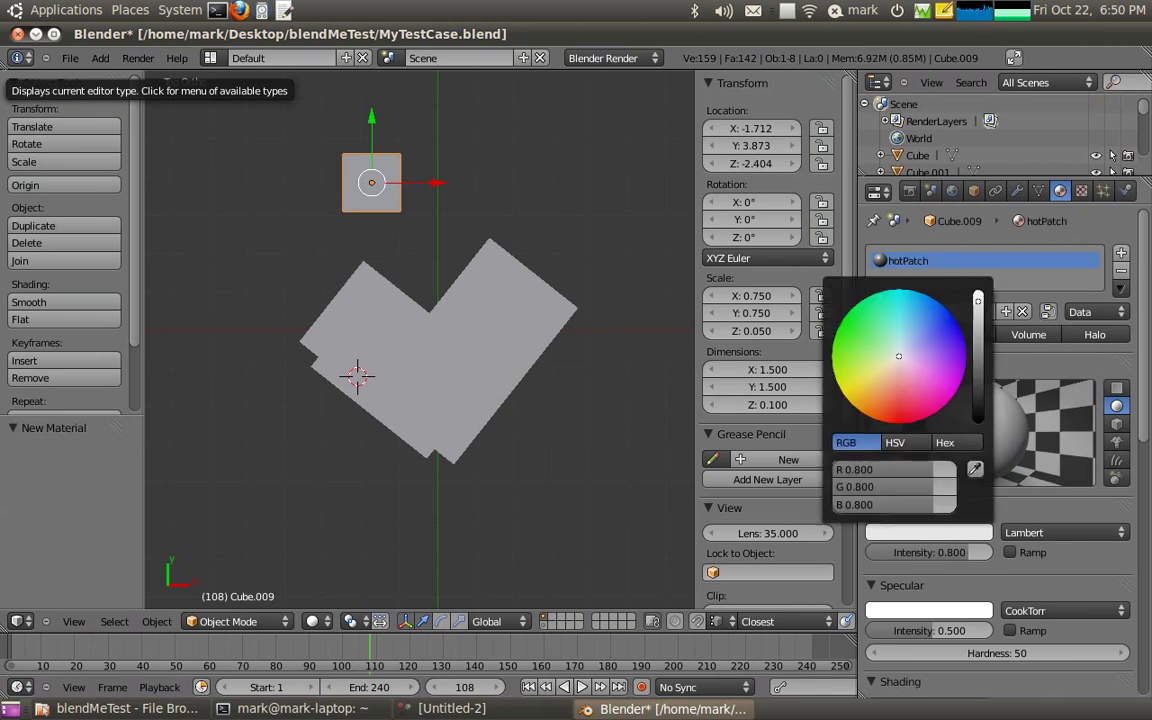
{"action": "left_click", "coordinate": [898, 420]}
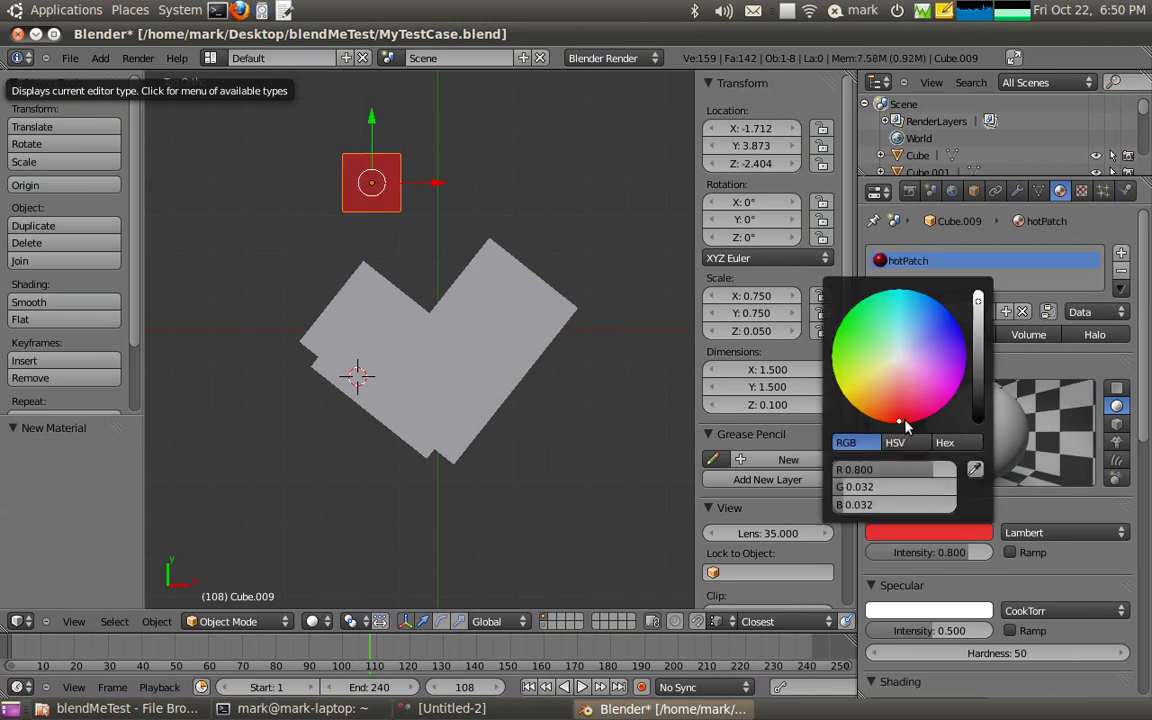
- Rename the slab object as hotPatch
{"action": "left_click", "coordinate": [974, 190]}
{"action": "type", "text": "hot"}
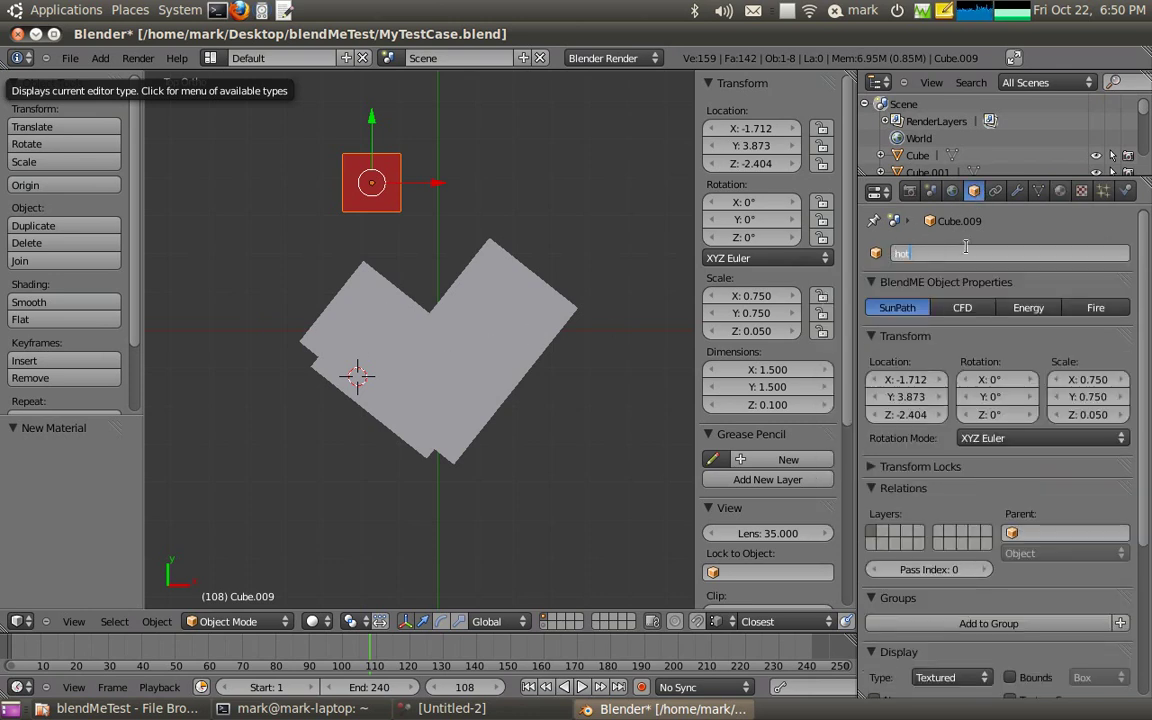
{"action": "type", "text": "Patch"}
{"action": "key", "text": "Return"}
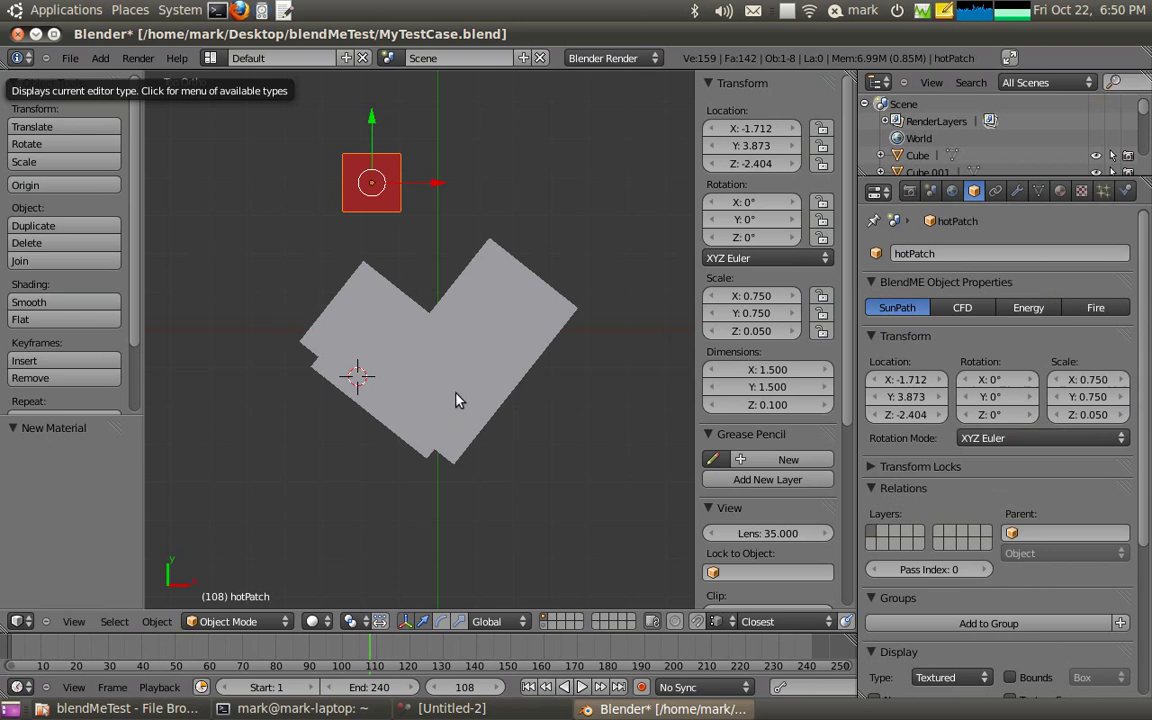
- Raise the red slab along the Z axis with snapping on, to about Z -0.05
{"action": "middle_click_drag", "start_coordinate": [460, 399], "coordinate": [336, 420]}
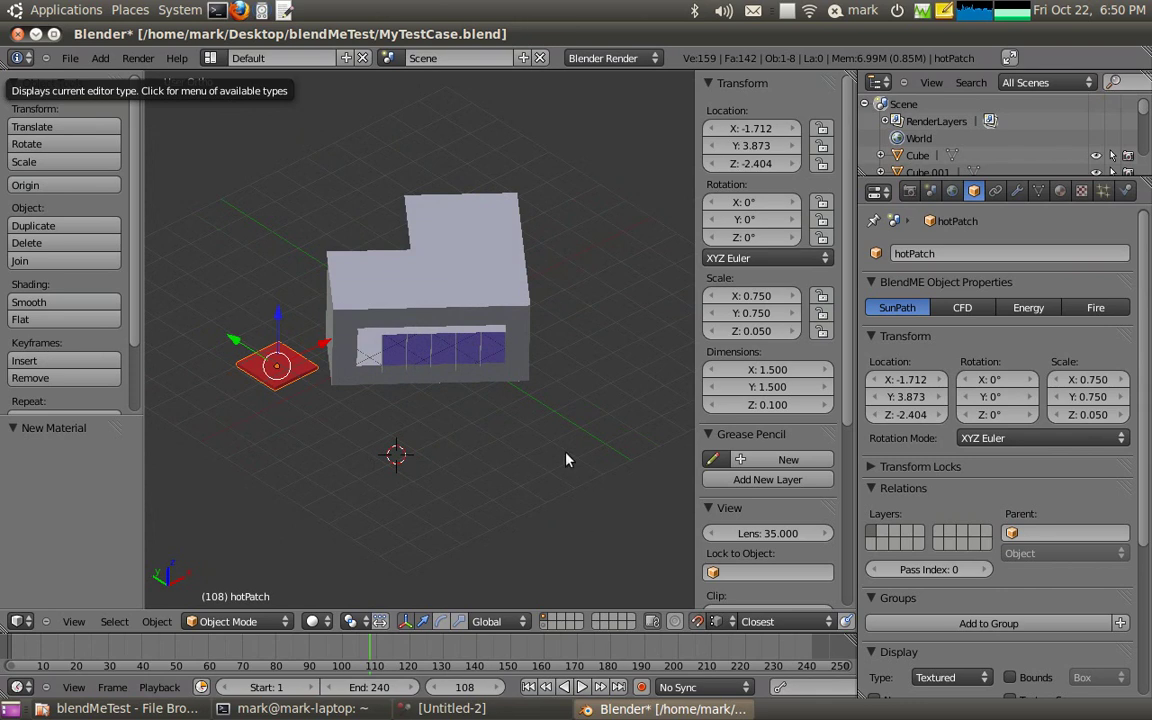
{"action": "key", "text": "g"}
{"action": "key", "text": "z"}
{"action": "left_click", "coordinate": [527, 382]}
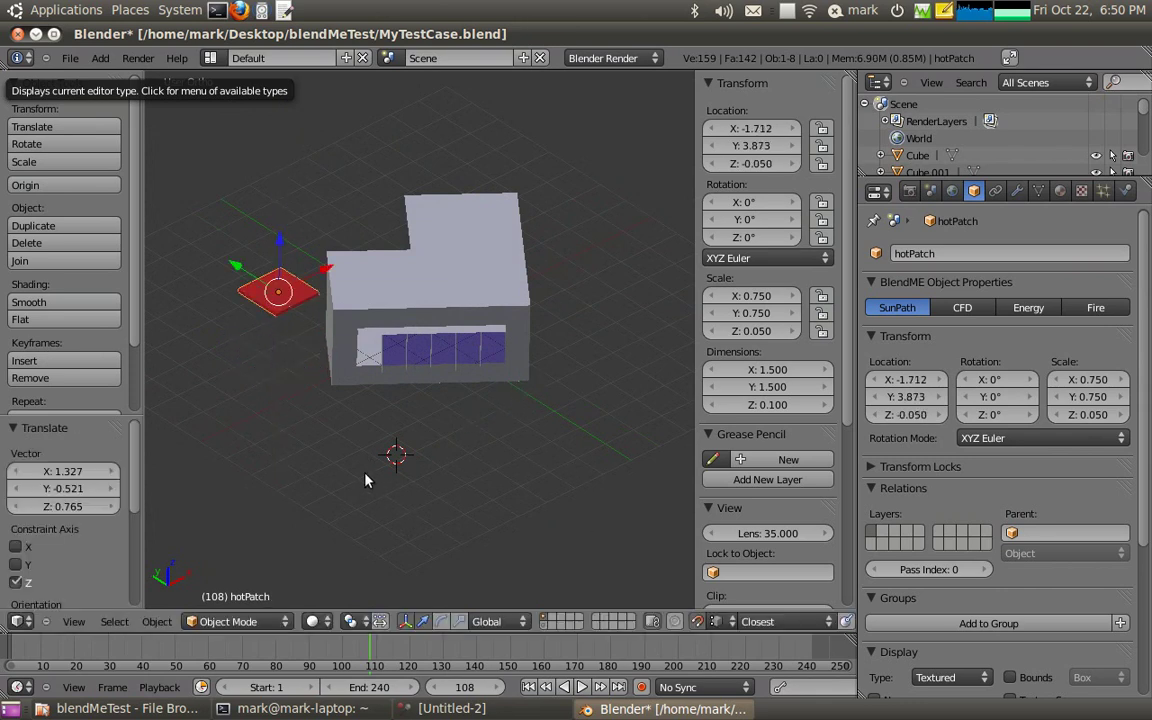
- Move the red slab inside the building and set it on the floor at about X -0.87, Y -0.80, Z 0.05
{"action": "middle_click_drag", "start_coordinate": [389, 425], "coordinate": [324, 323]}
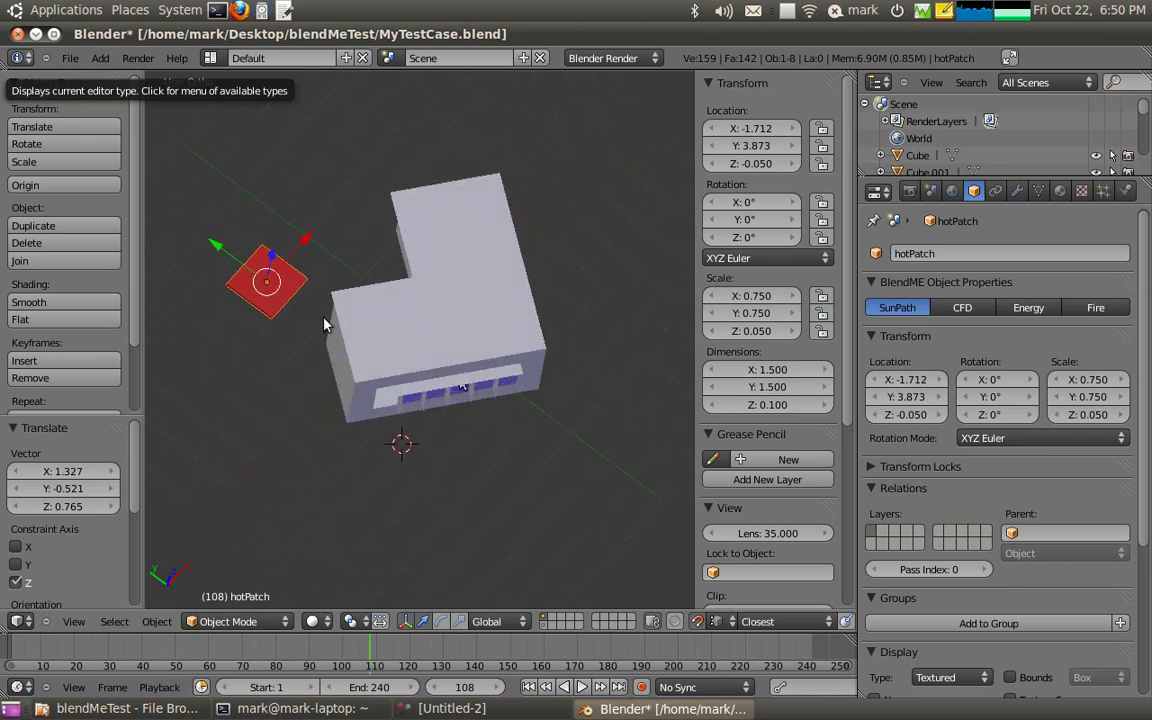
{"action": "key", "text": "g"}
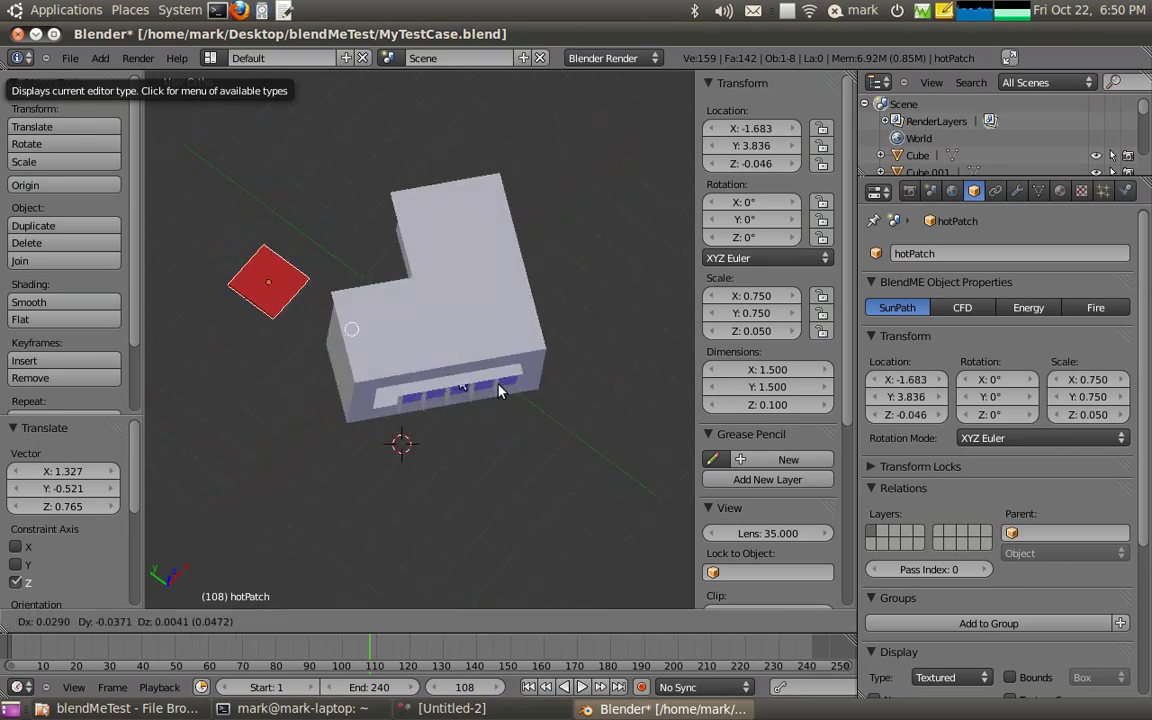
{"action": "left_click", "coordinate": [537, 393]}
{"action": "middle_click_drag", "start_coordinate": [535, 390], "coordinate": [586, 265]}
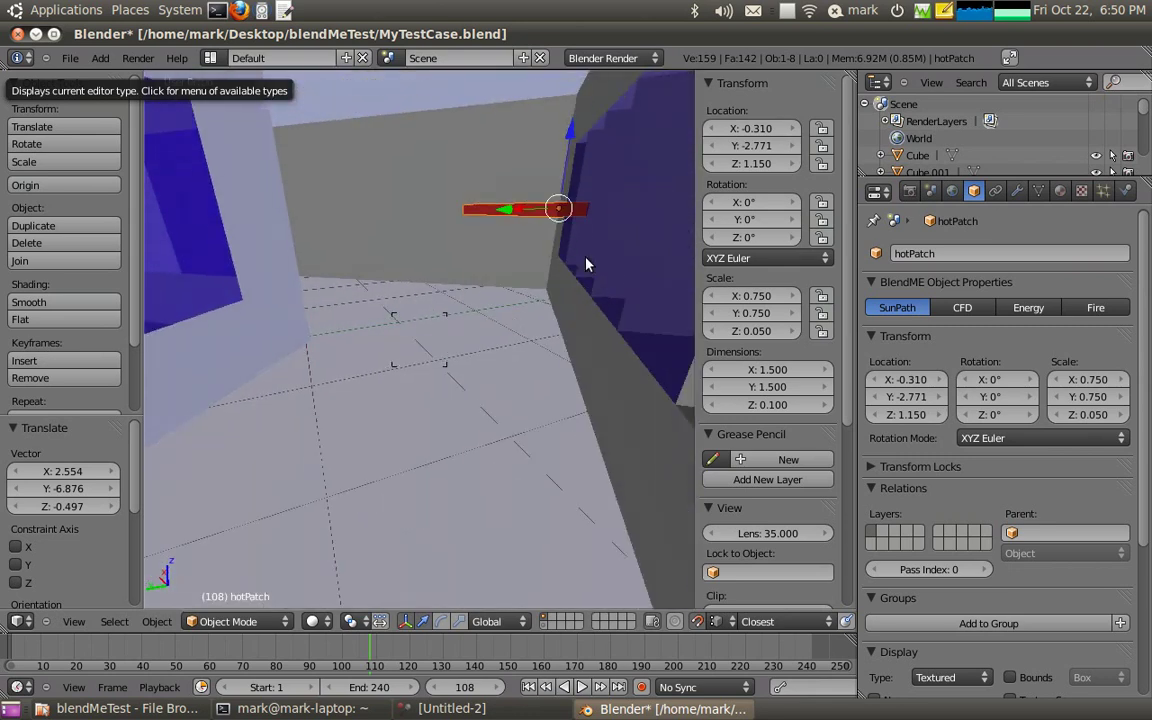
{"action": "key", "text": "g"}
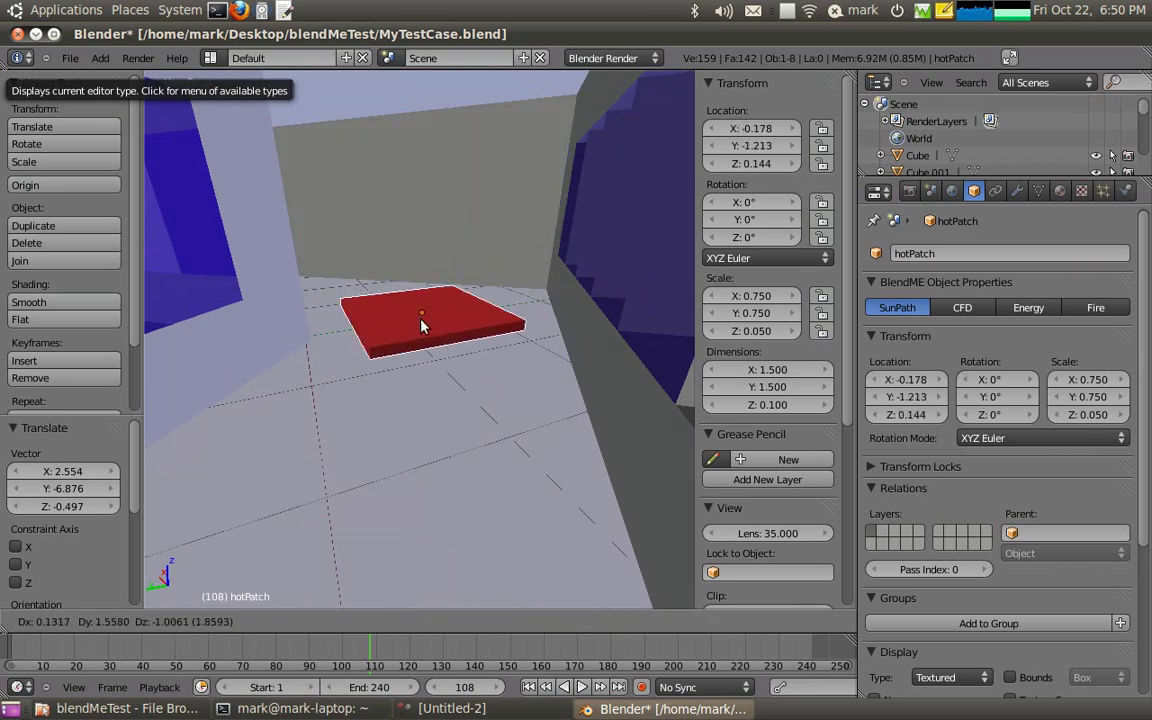
{"action": "left_click", "coordinate": [309, 343]}
- Rotate the red slab about 55.7° around the Z axis to line it up with the room walls
{"action": "middle_click_drag", "start_coordinate": [400, 345], "coordinate": [447, 409]}
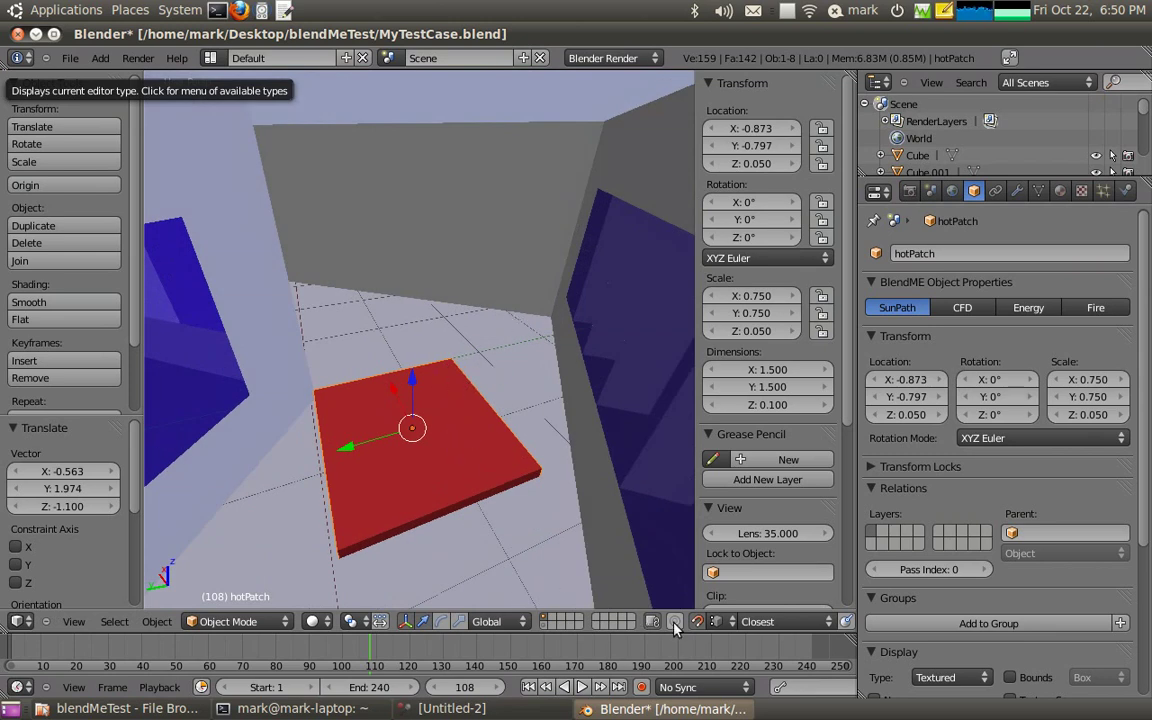
{"action": "key", "text": "r"}
{"action": "key", "text": "z"}
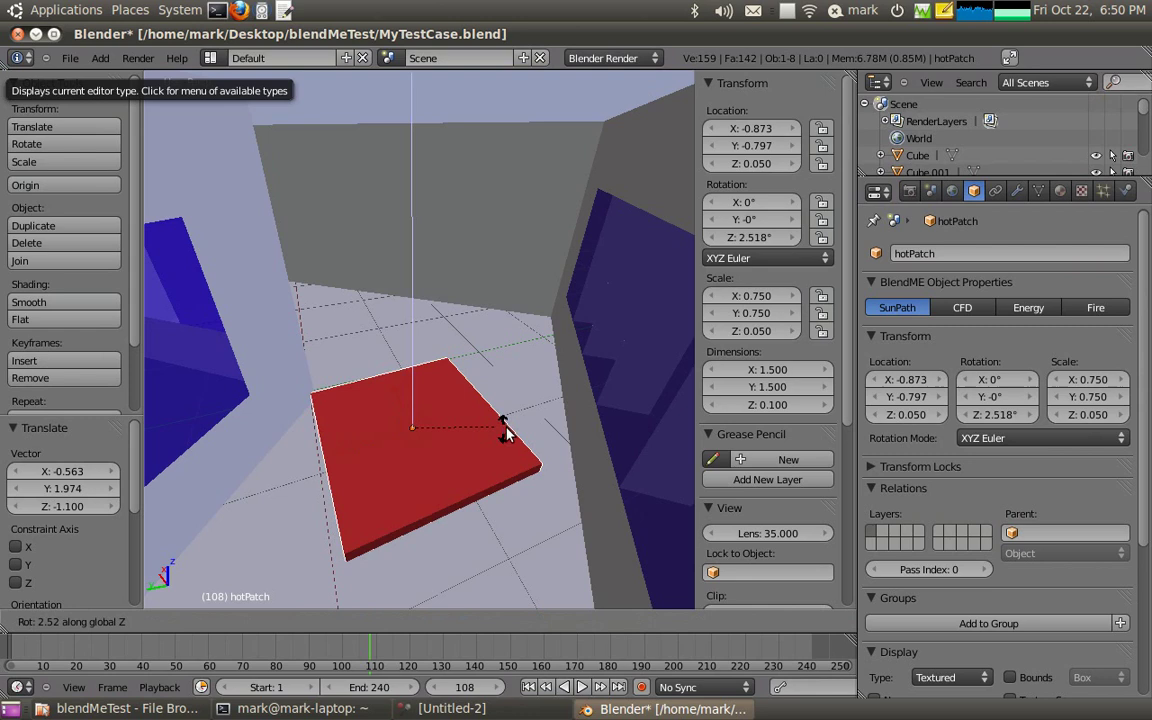
{"action": "left_click", "coordinate": [480, 312]}
{"action": "middle_click_drag", "start_coordinate": [483, 404], "coordinate": [451, 390]}
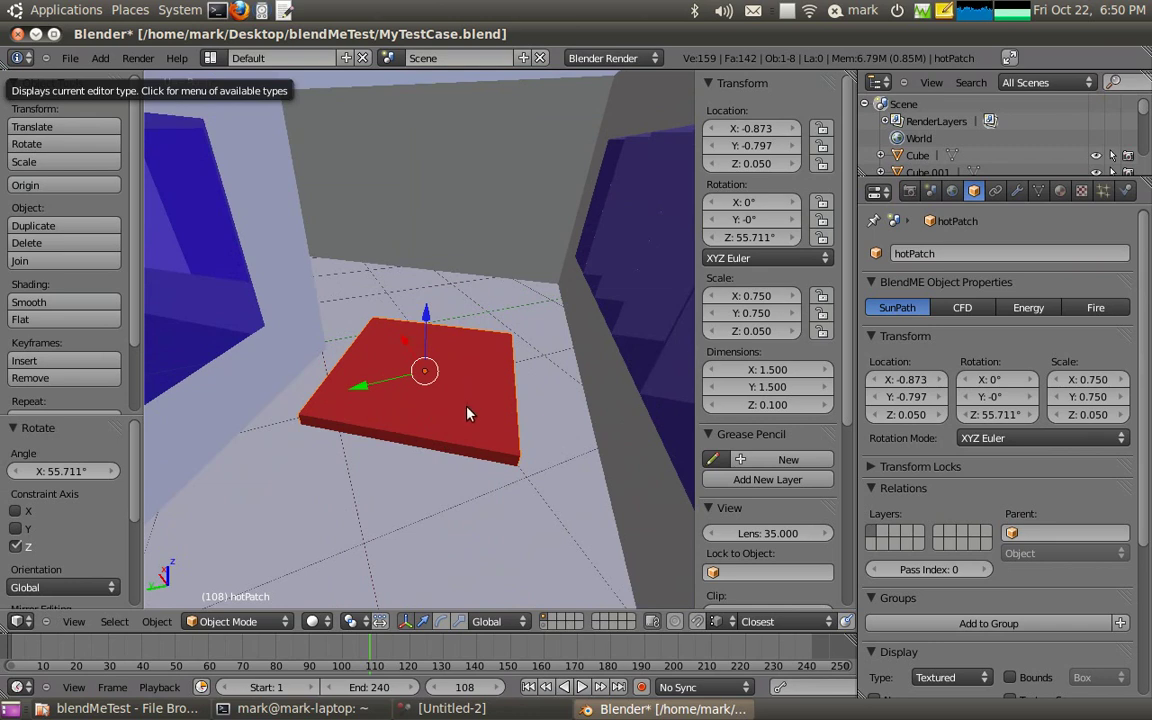
- Set the snap element to Face and reposition the red slab on the floor at about X -0.19, Y -1.55, Z 0.05
{"action": "left_click", "coordinate": [717, 621]}
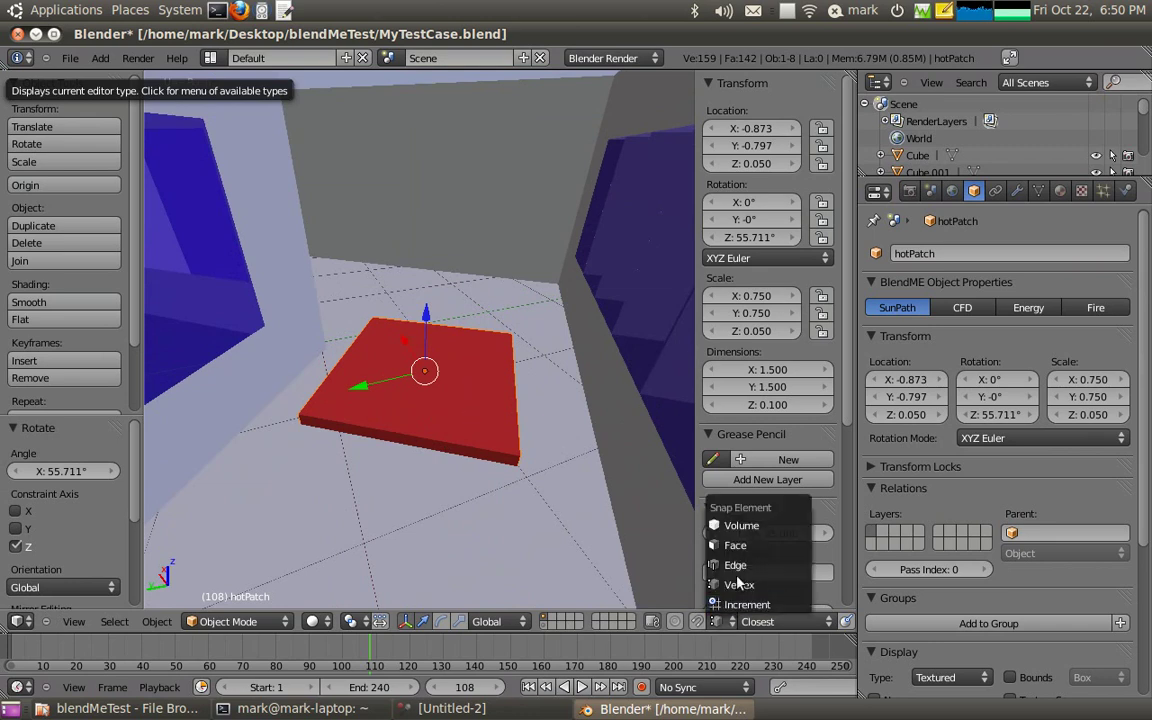
{"action": "left_click", "coordinate": [668, 490]}
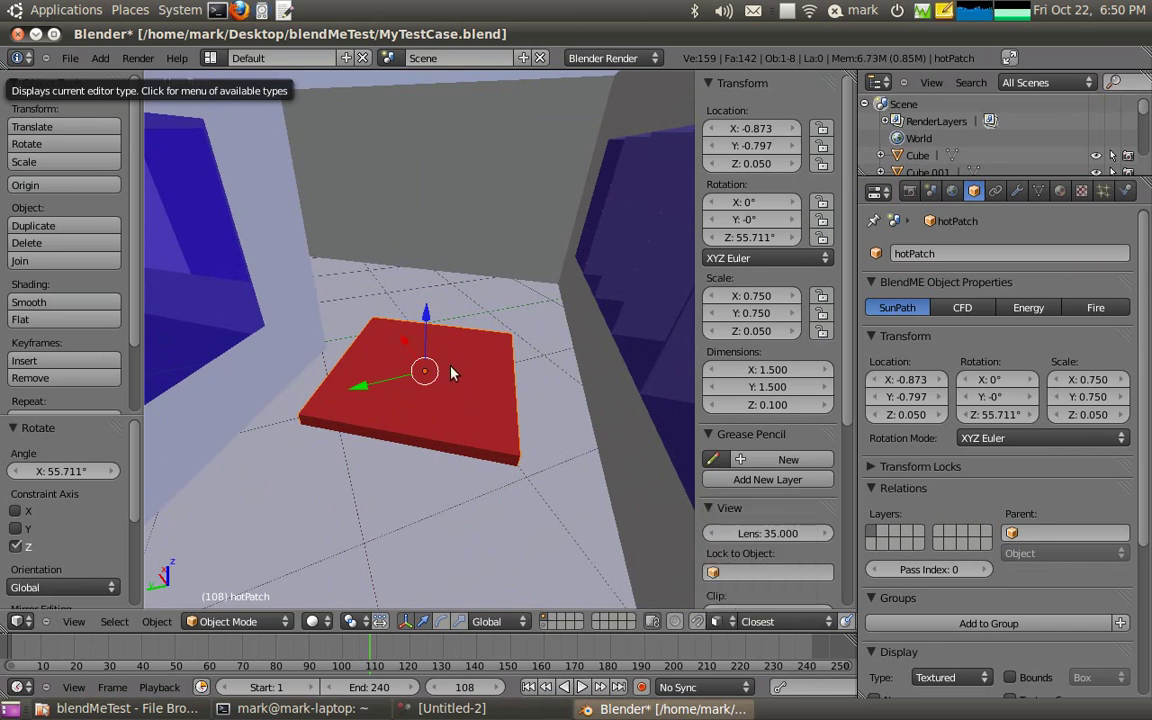
{"action": "key", "text": "g"}
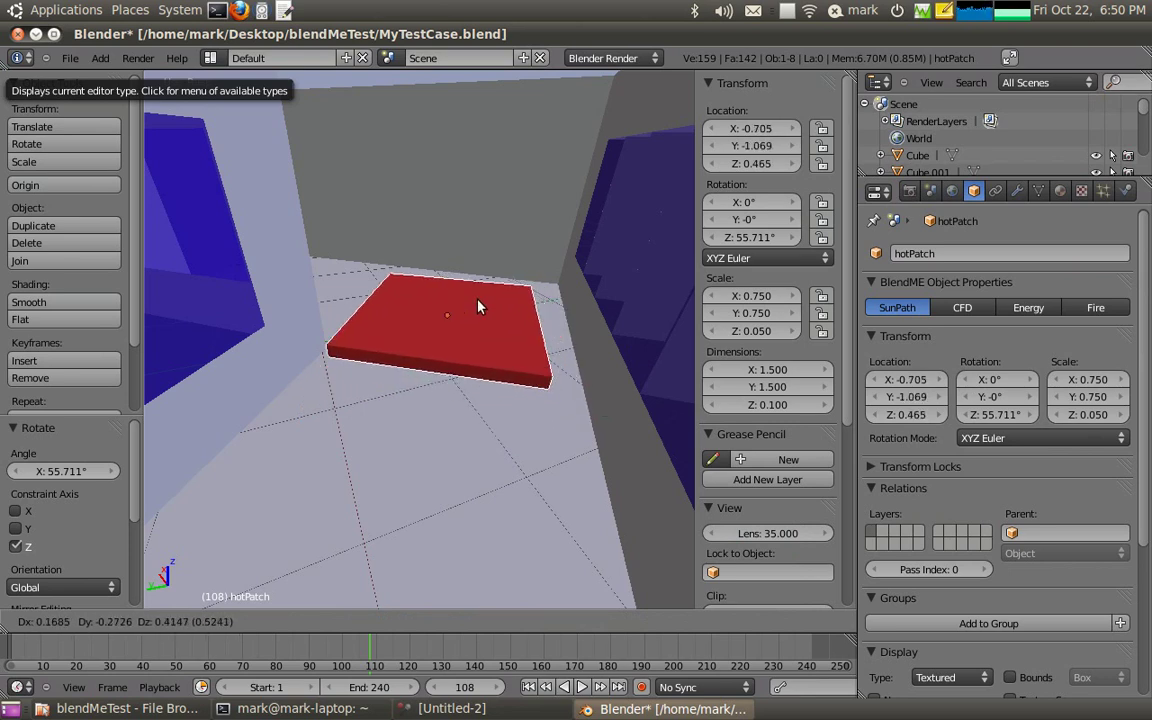
{"action": "left_click", "coordinate": [455, 380]}
{"action": "middle_click_drag", "start_coordinate": [455, 380], "coordinate": [487, 351]}
{"action": "scroll", "coordinate": [487, 351], "scroll_direction": "up", "scroll_amount": 4}
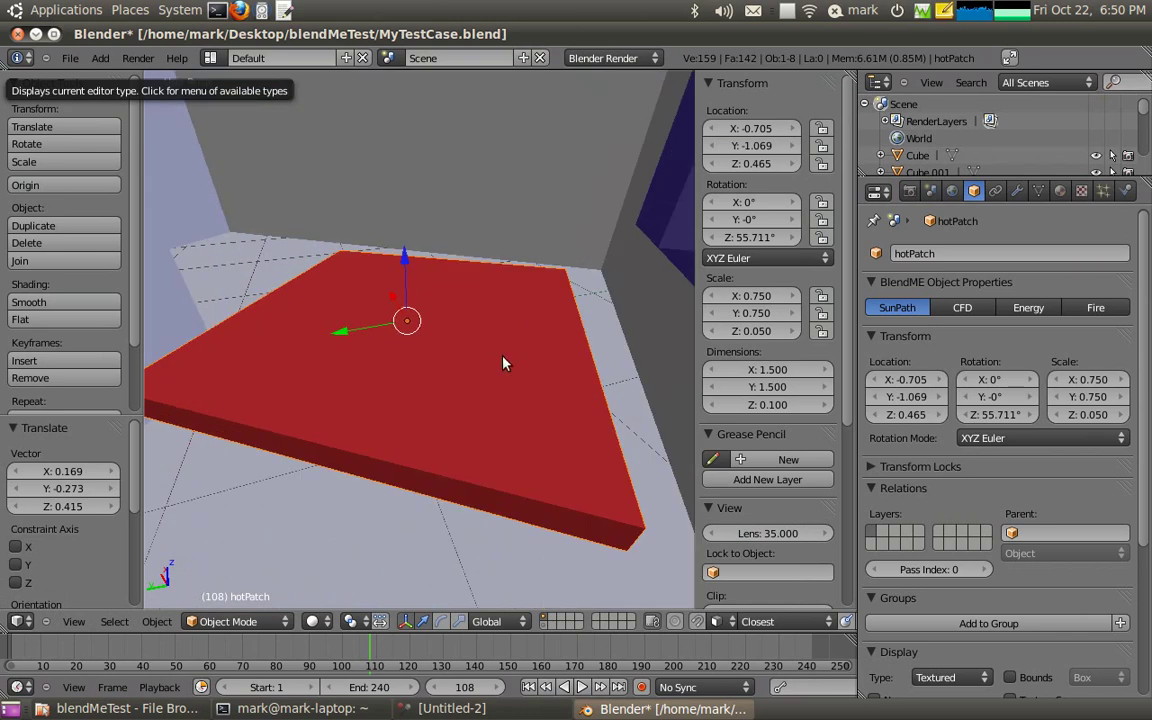
{"action": "key", "text": "g"}
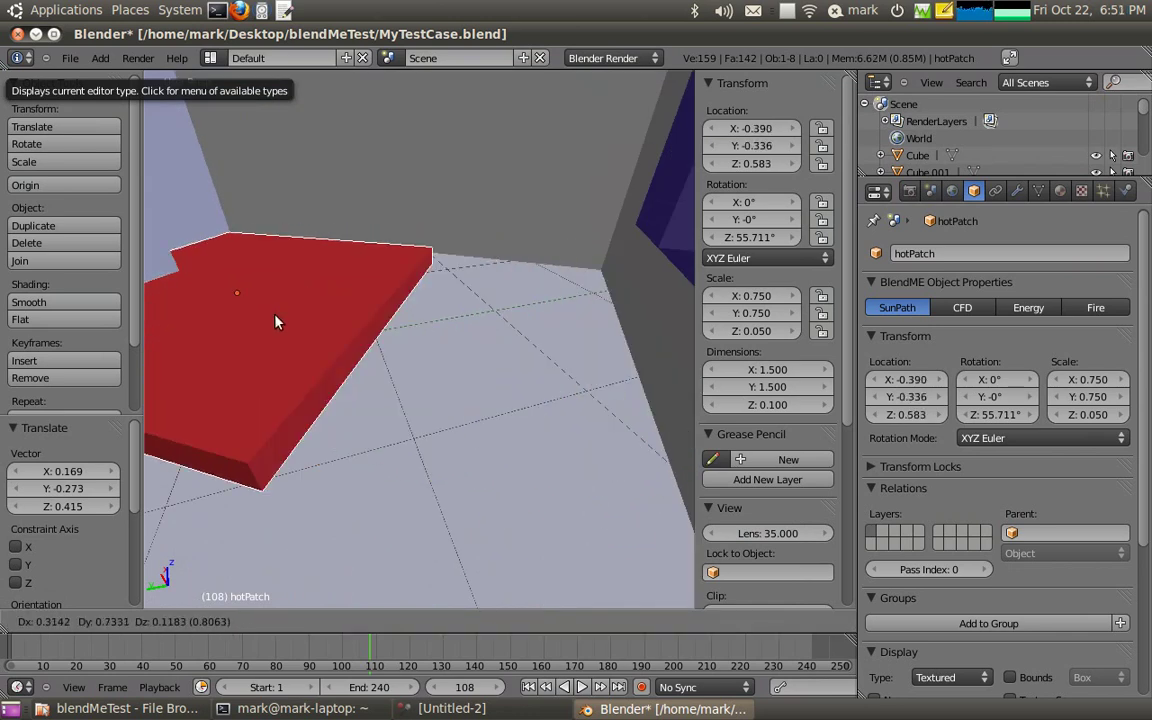
{"action": "left_click", "coordinate": [308, 309]}
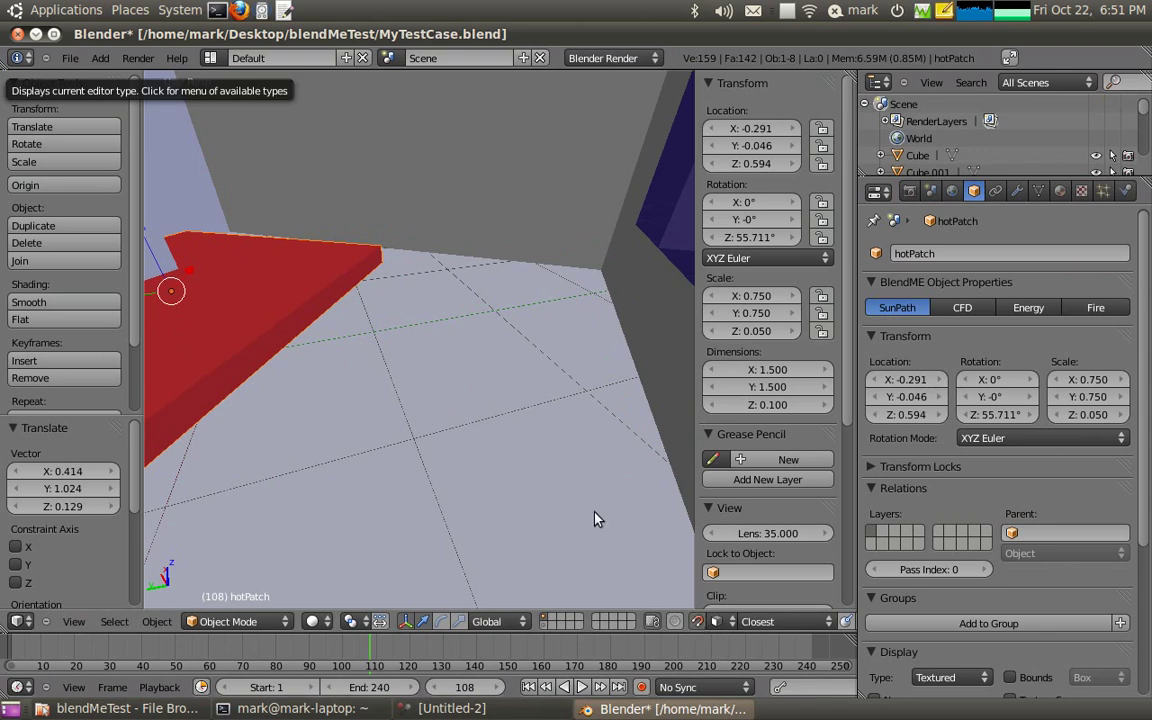
{"action": "key", "text": "g"}
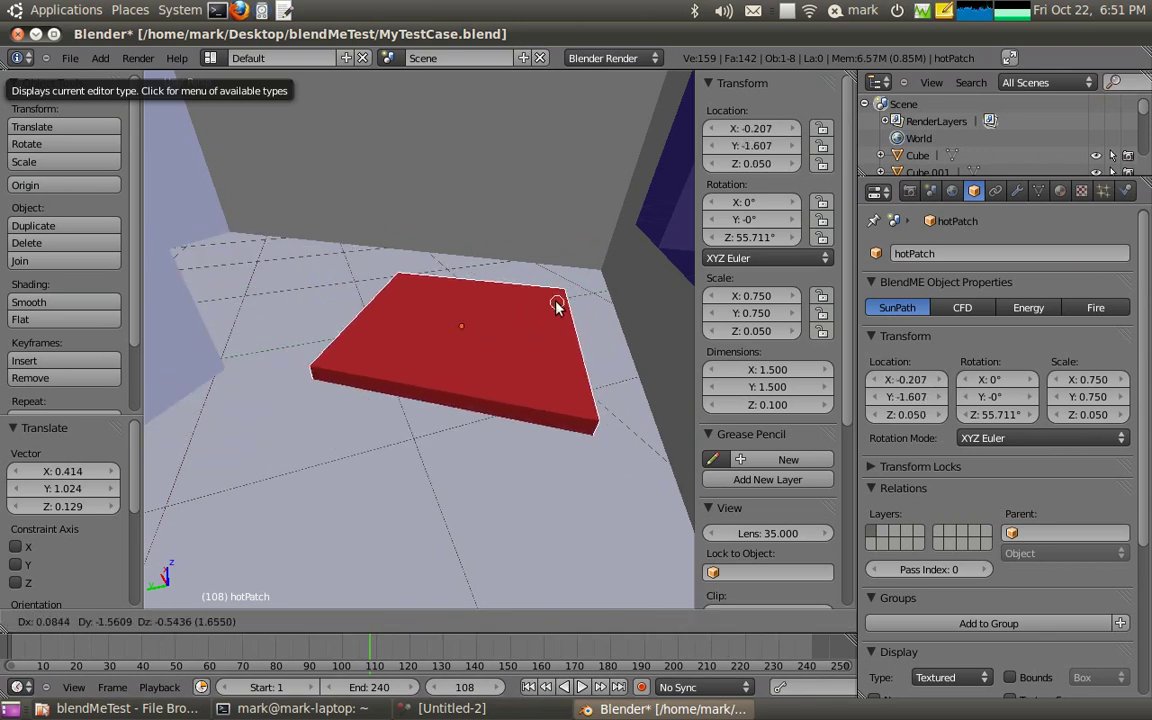
{"action": "left_click", "coordinate": [552, 302]}
- Duplicate the red slab and place the copy above the building at about X 1.84, Y -0.68, Z 4.65
{"action": "middle_click_drag", "start_coordinate": [527, 432], "coordinate": [391, 458]}
{"action": "key", "text": "shift+d"}
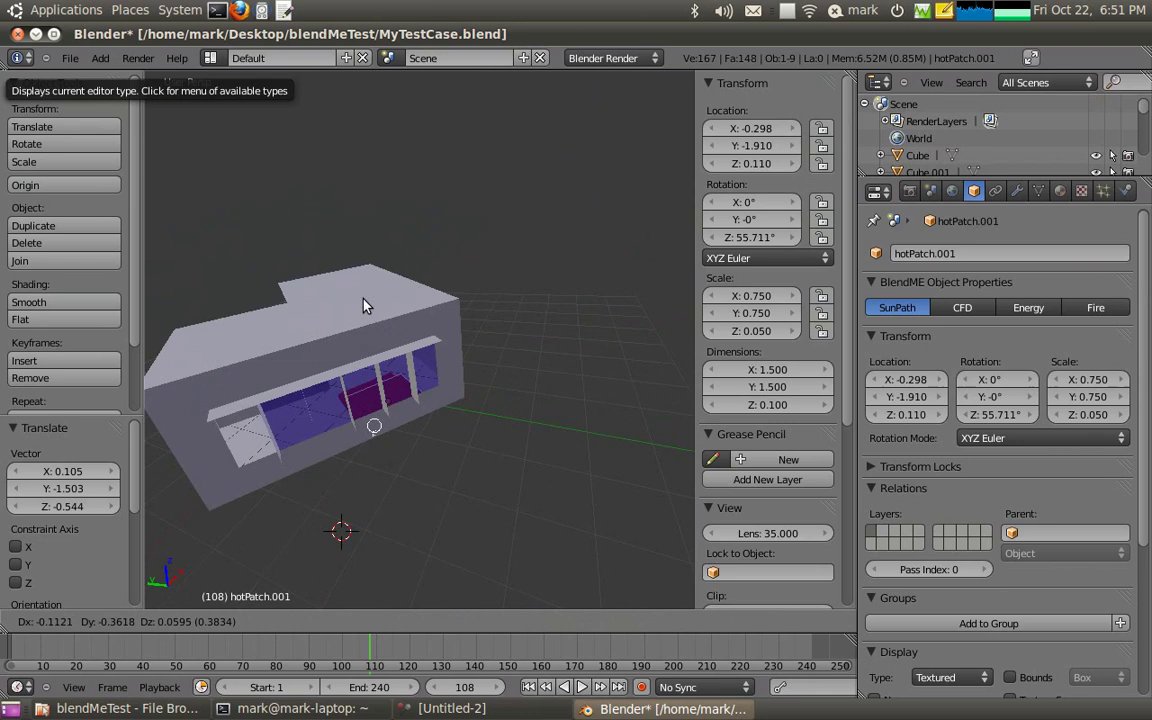
{"action": "left_click", "coordinate": [348, 245]}
- From an orthographic top view, rotate the upper red slab to about 52.2° around Z to align it with the building edges
{"action": "middle_click_drag", "start_coordinate": [366, 283], "coordinate": [250, 560]}
{"action": "left_click", "coordinate": [87, 623]}
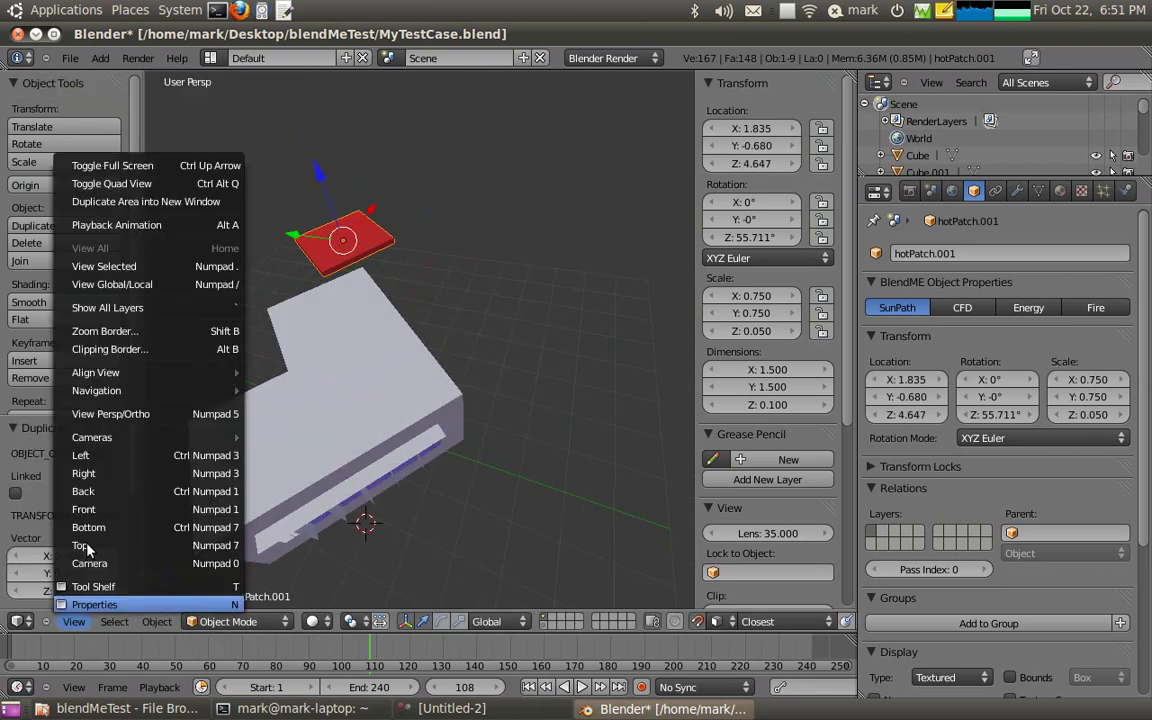
{"action": "left_click", "coordinate": [140, 542]}
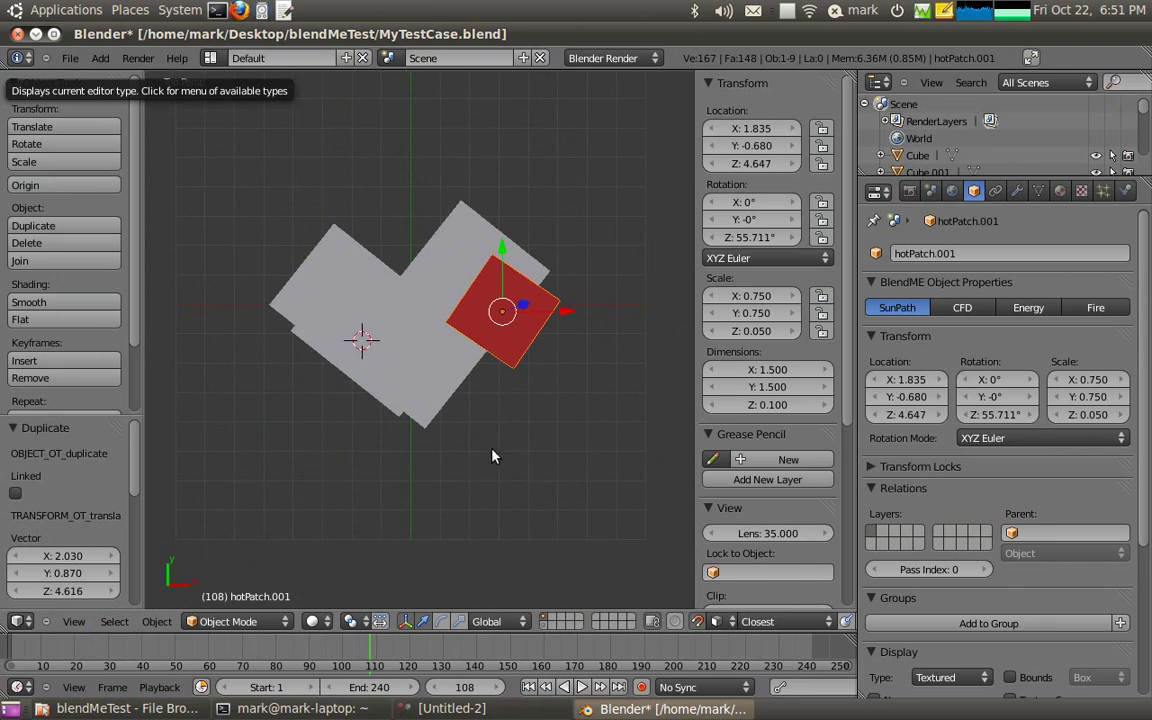
{"action": "left_click", "coordinate": [60, 622]}
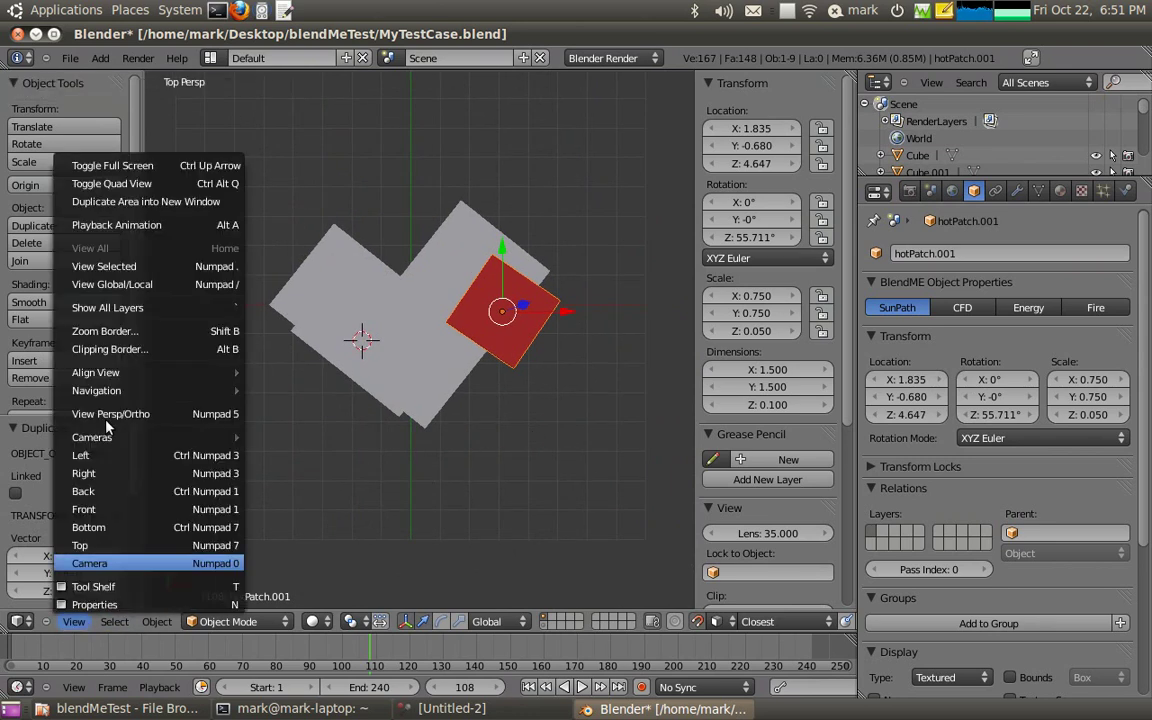
{"action": "left_click", "coordinate": [90, 370]}
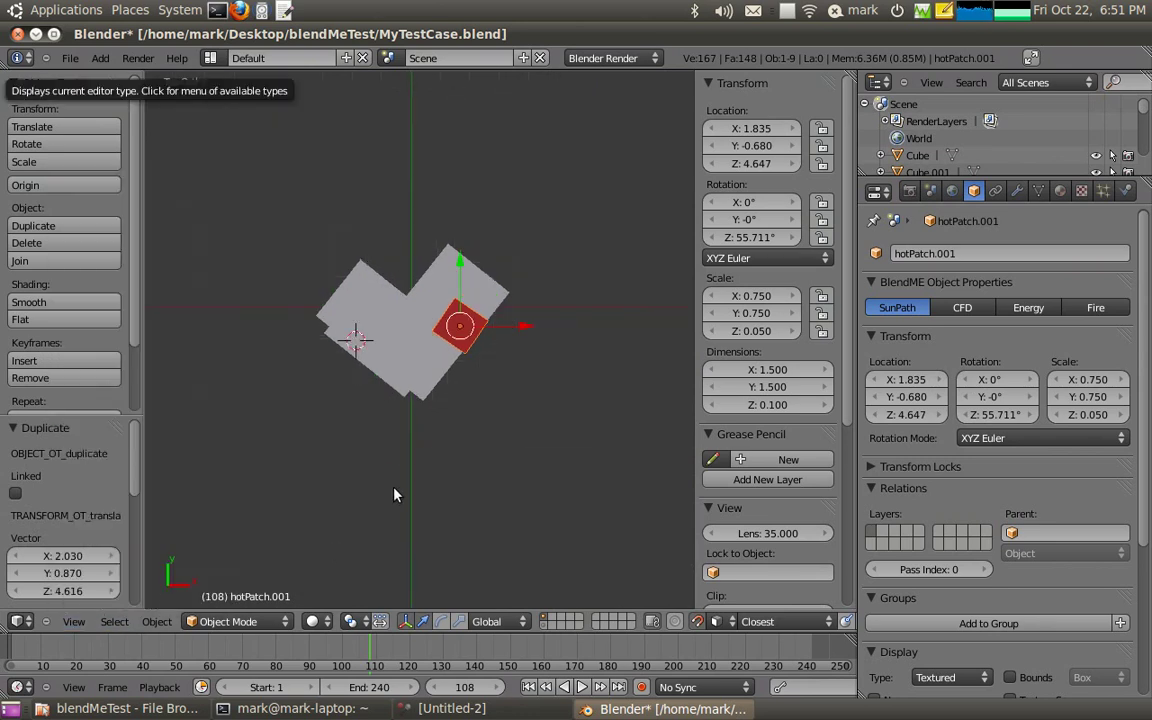
{"action": "scroll", "coordinate": [410, 422], "scroll_direction": "up", "scroll_amount": 3}
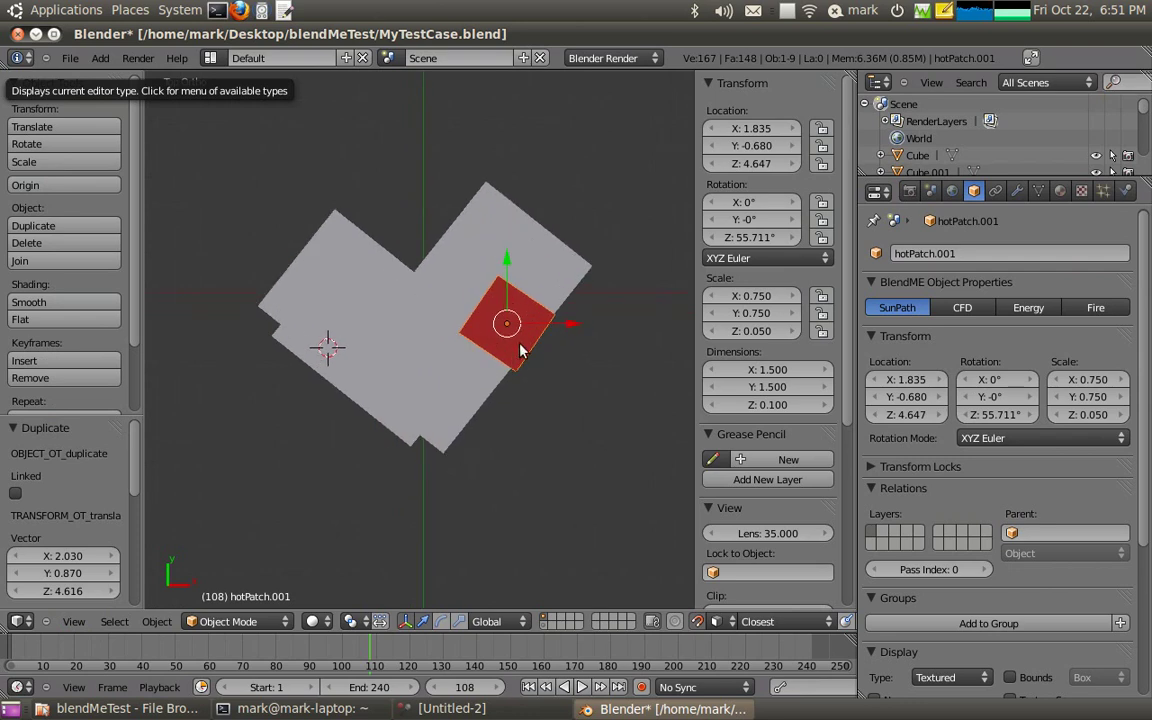
{"action": "key", "text": "r"}
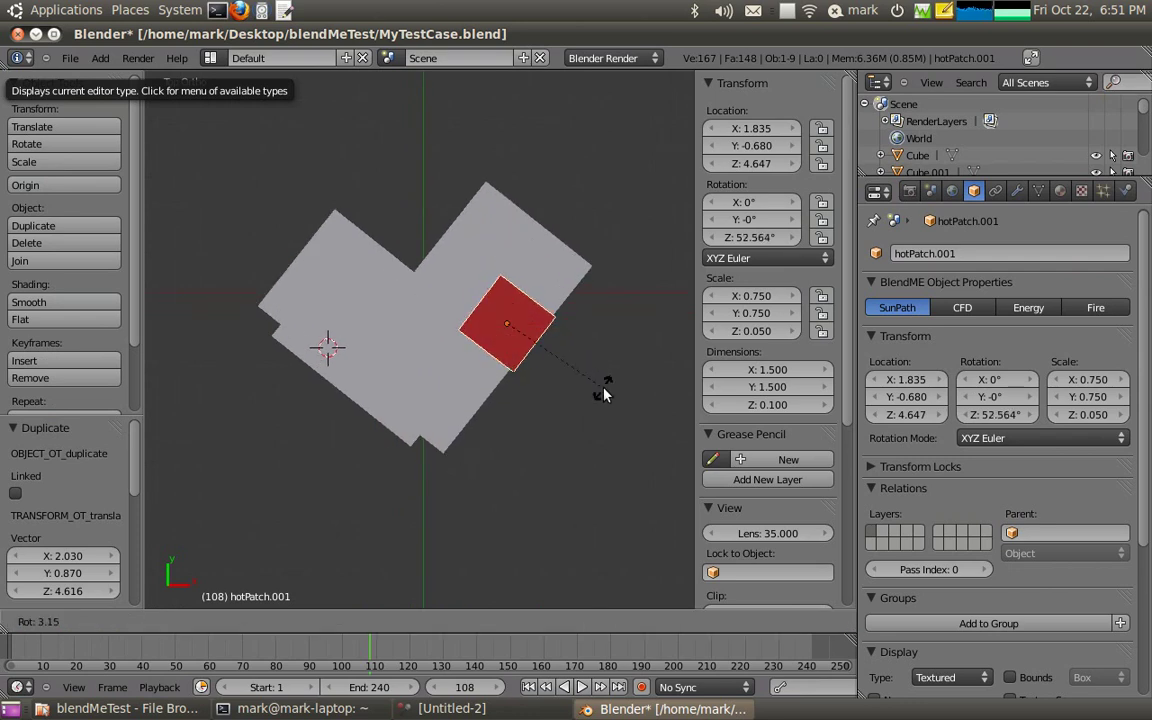
{"action": "left_click", "coordinate": [580, 389]}
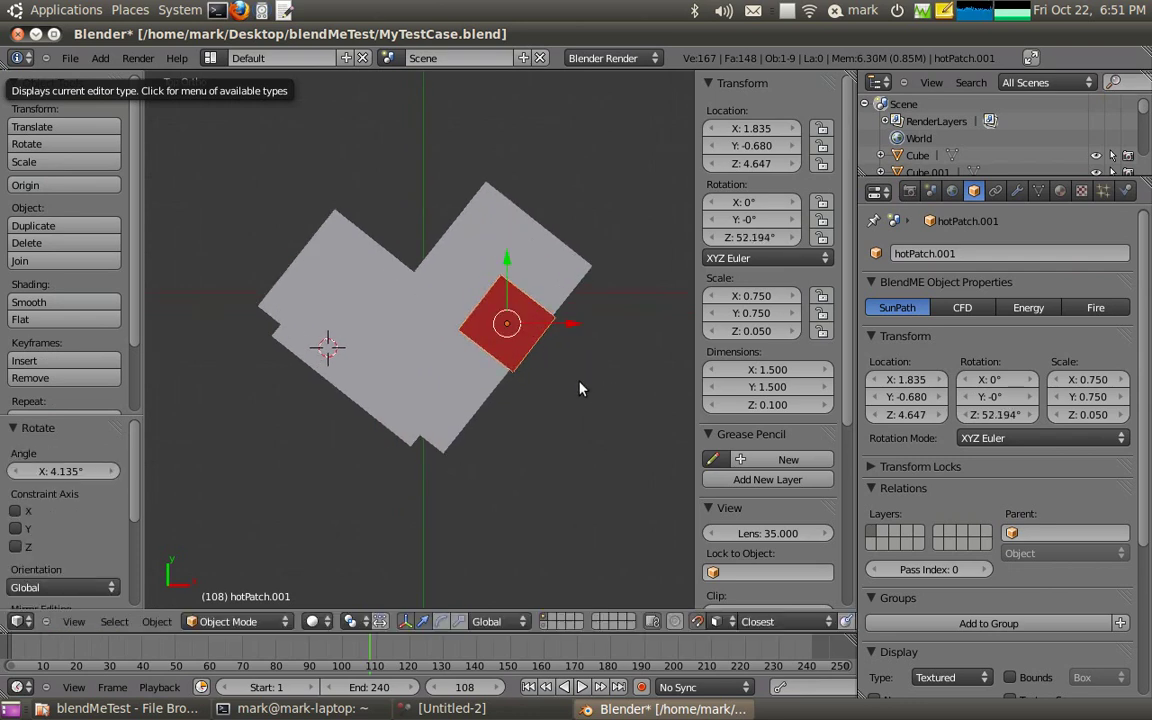
- Set the upper slab's dimensions to X 0.5, Y 0.5 and Z 0.08
{"action": "left_click", "coordinate": [767, 376]}
{"action": "type", "text": "0.5"}
{"action": "key", "text": "Tab"}
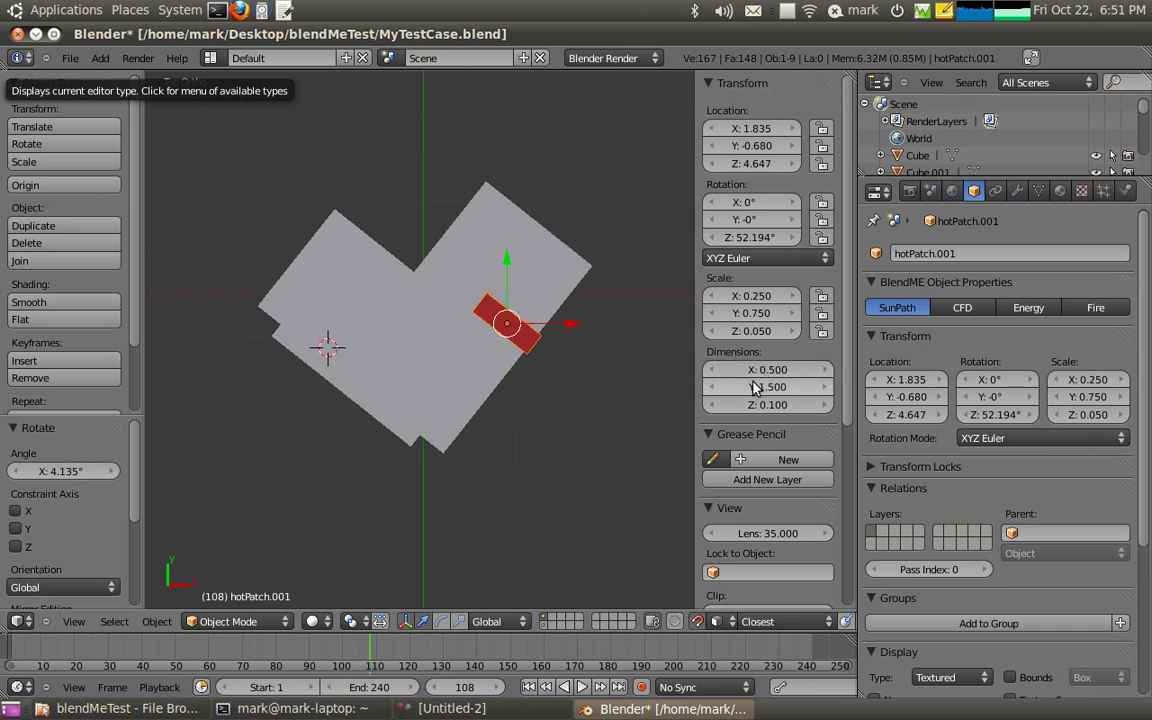
{"action": "type", "text": "0.5"}
{"action": "key", "text": "Tab"}
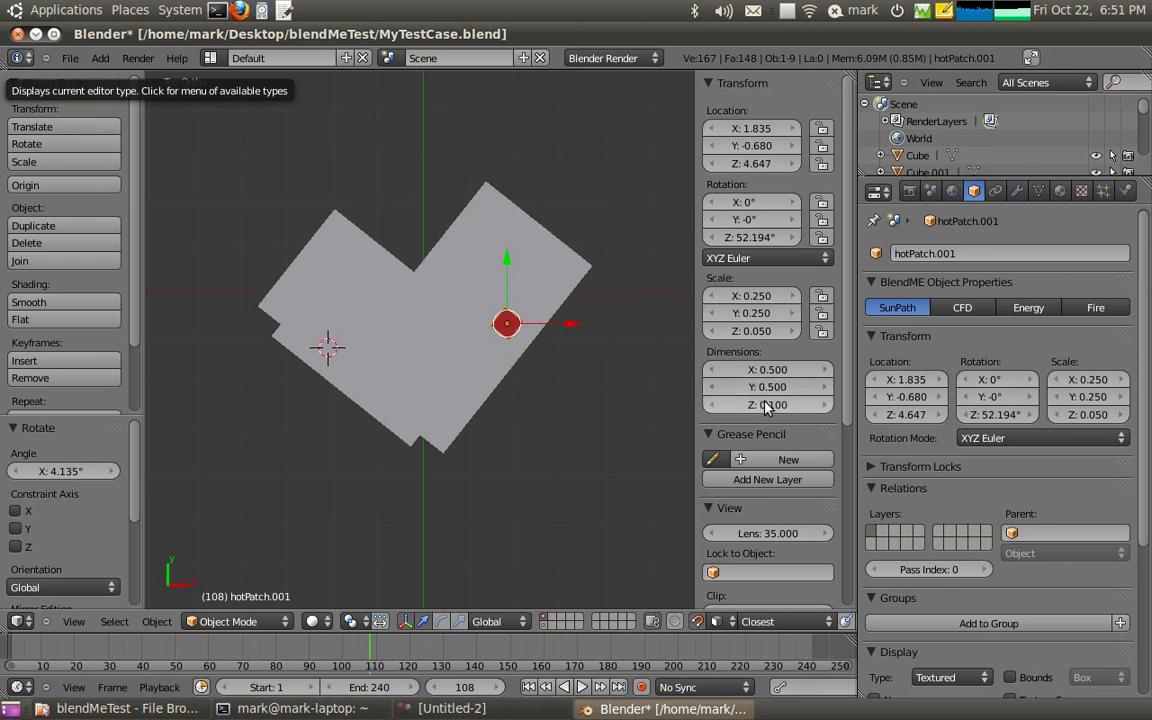
{"action": "type", "text": "0.08"}
{"action": "key", "text": "Return"}
- Give the small upper slab its own copy of the material, named coldPatch, with a blue diffuse color
{"action": "left_click", "coordinate": [1060, 190]}
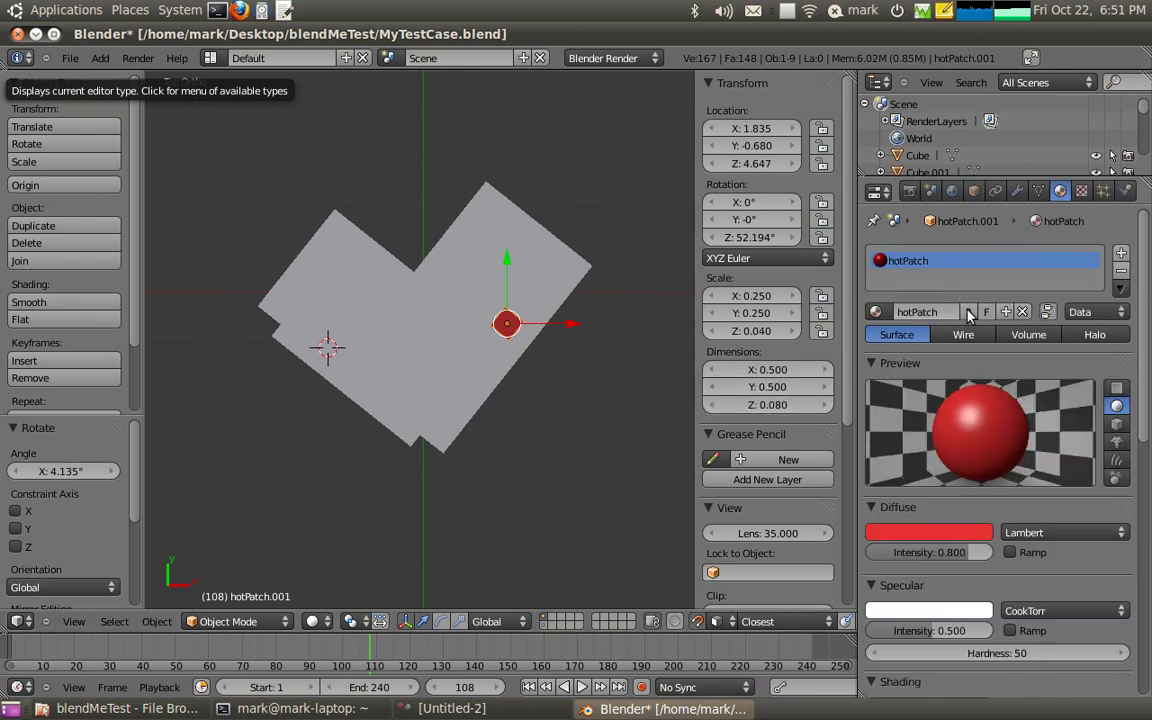
{"action": "left_click", "coordinate": [1006, 312]}
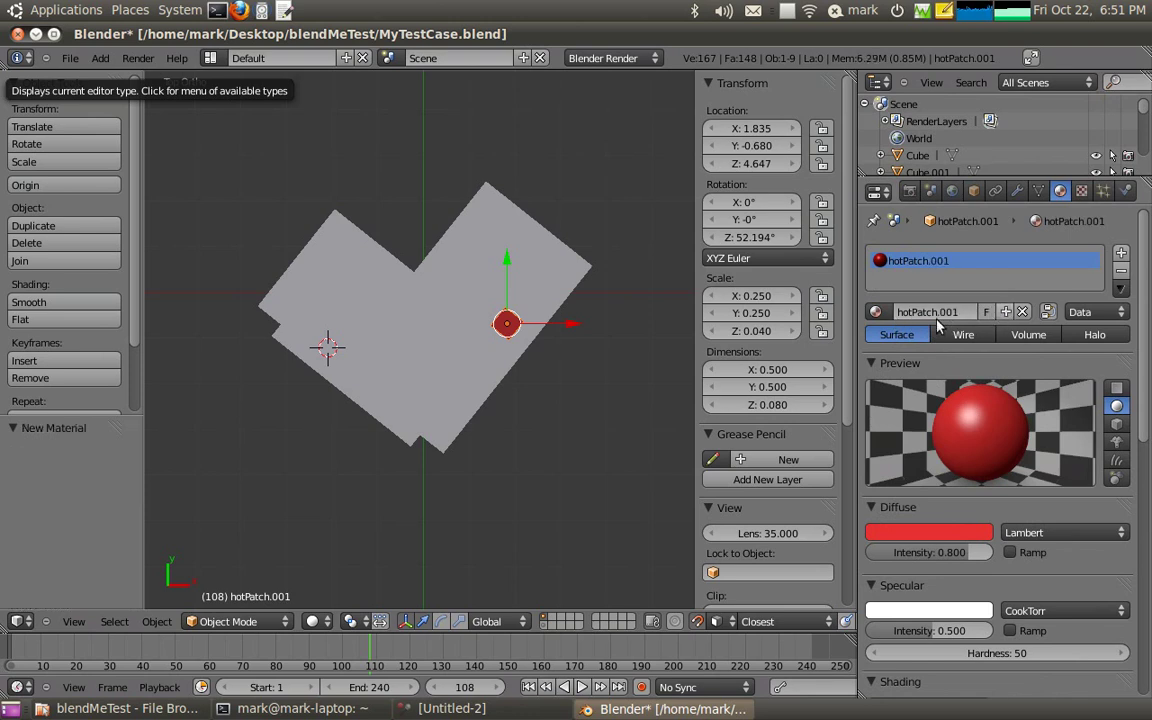
{"action": "type", "text": "coldPatch"}
{"action": "key", "text": "Return"}
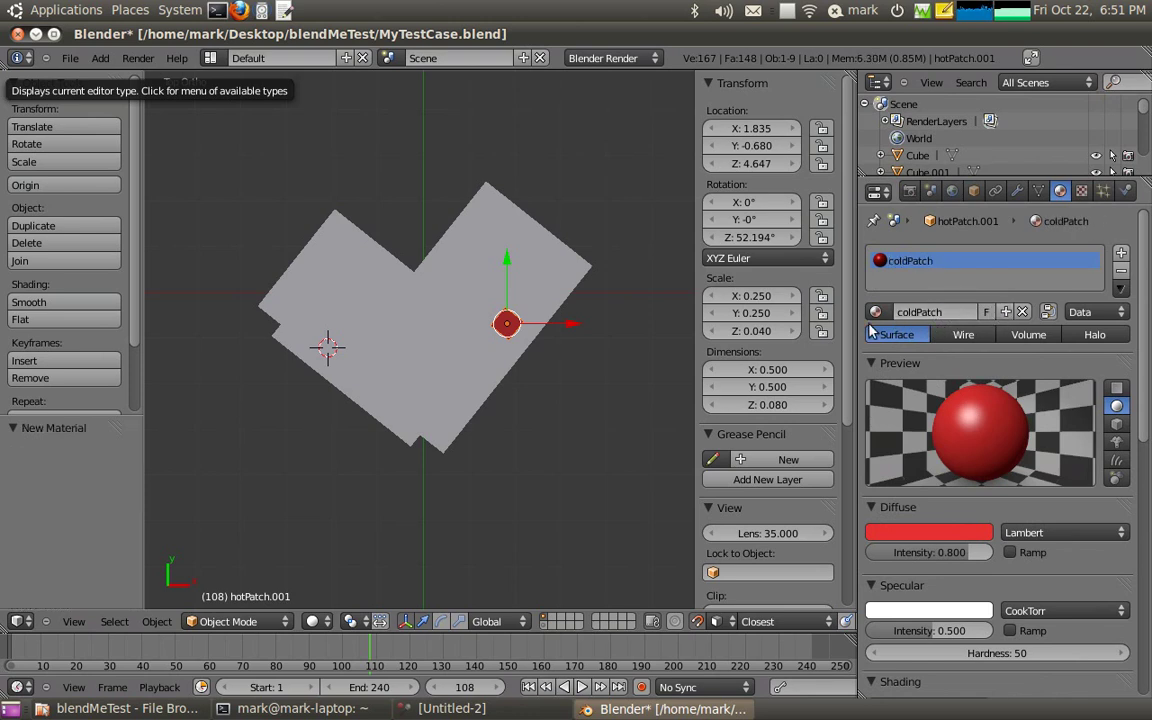
{"action": "left_click", "coordinate": [947, 534]}
{"action": "left_click", "coordinate": [954, 325]}
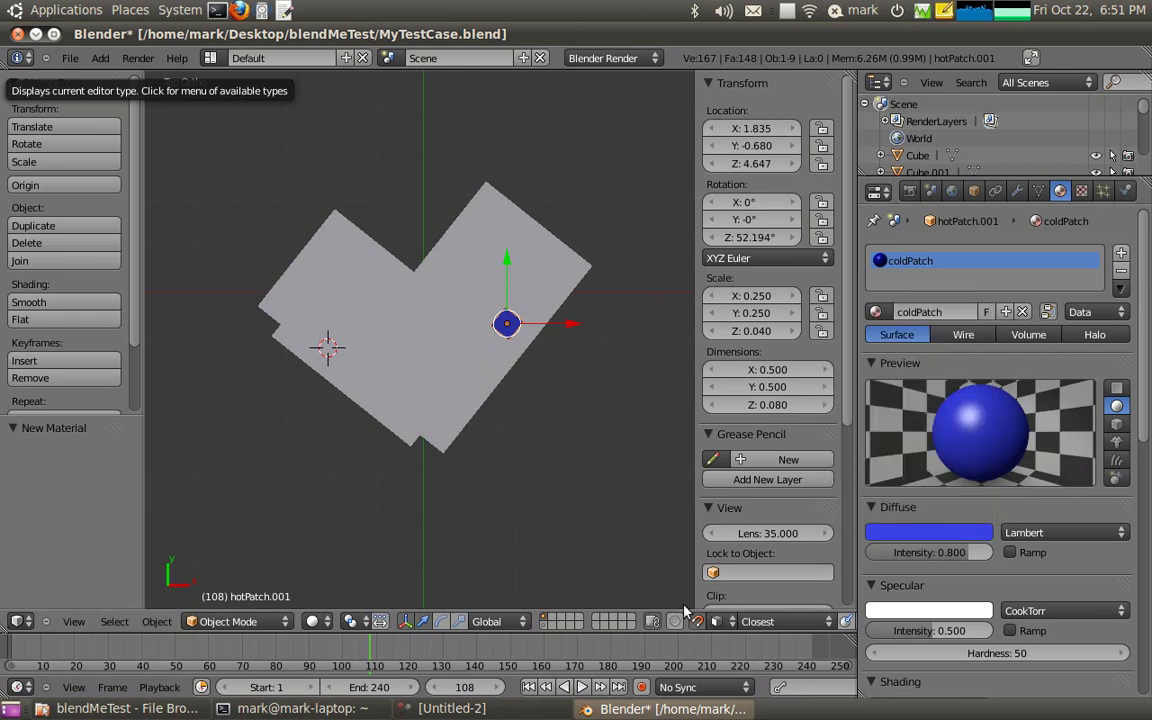
- Move the blue patch to about X 0.32, Y -1.70 and duplicate it to about X 2.01, Y 0.36 and X -2.00, Y 0.09
{"action": "left_click_drag", "start_coordinate": [518, 330], "coordinate": [450, 375]}
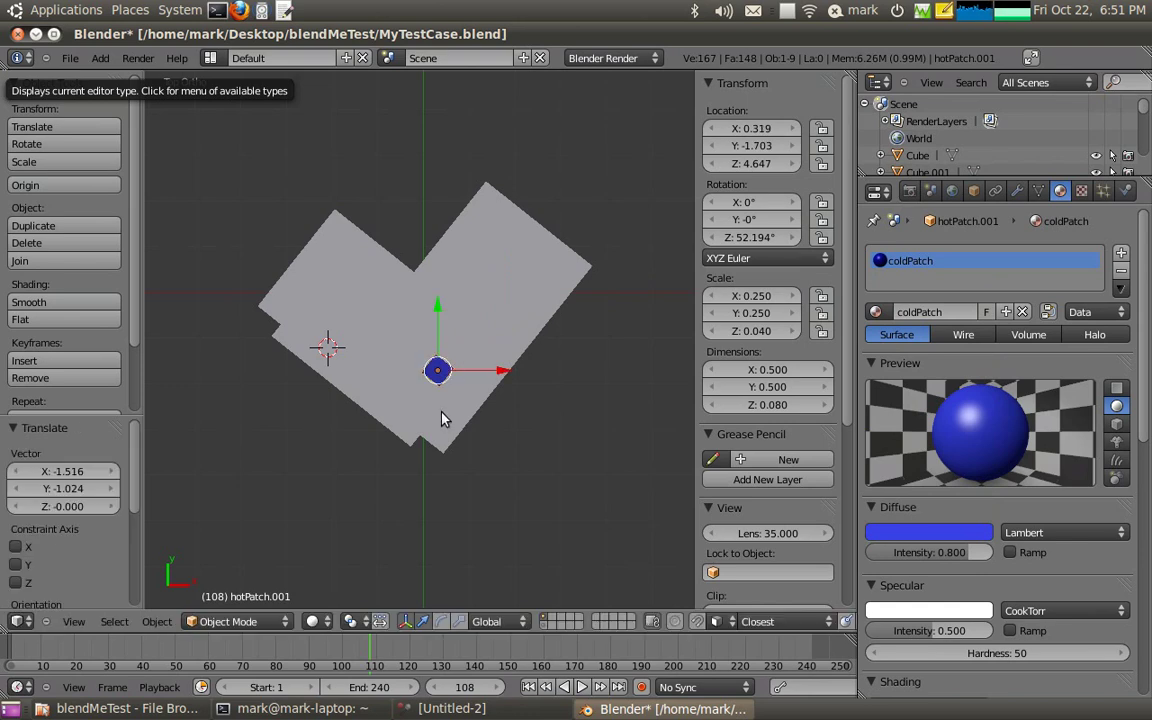
{"action": "key", "text": "shift+d"}
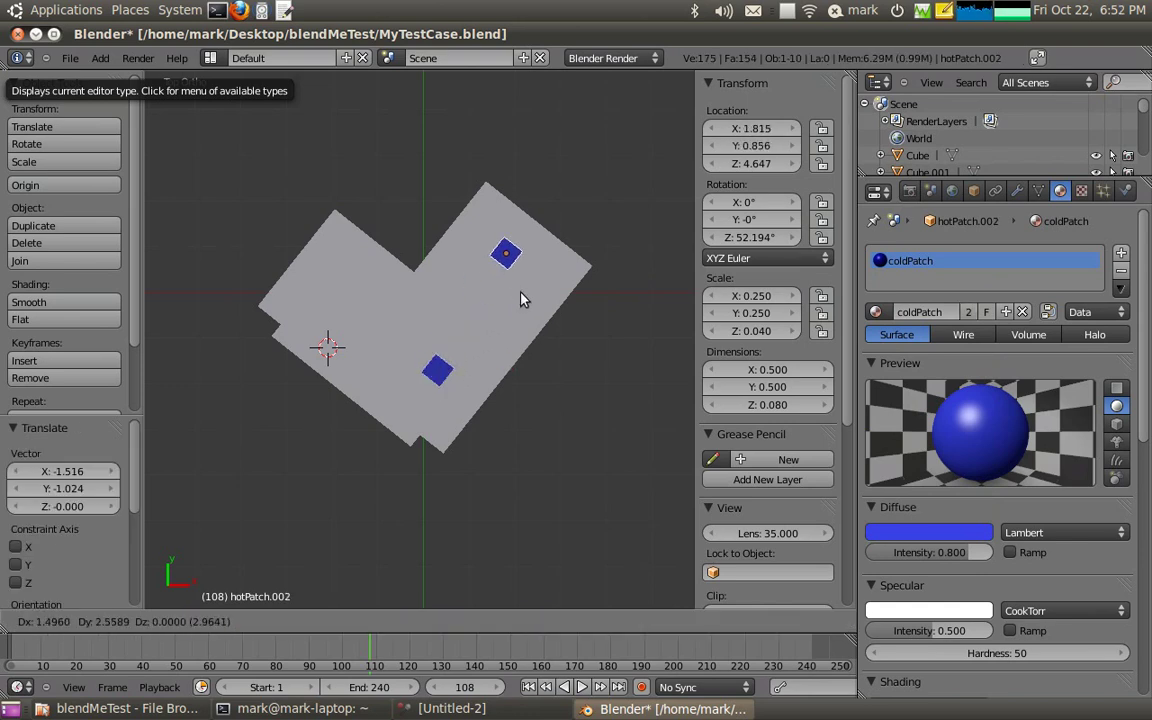
{"action": "left_click", "coordinate": [522, 319]}
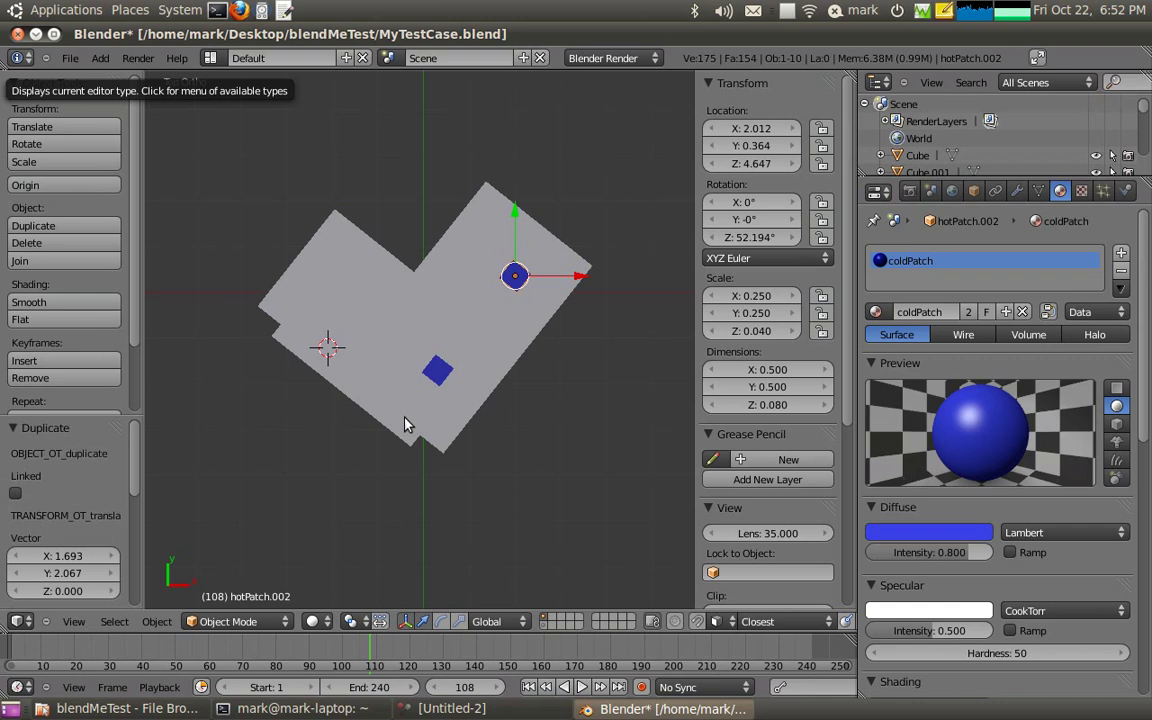
{"action": "right_click", "coordinate": [435, 384]}
{"action": "key", "text": "shift+d"}
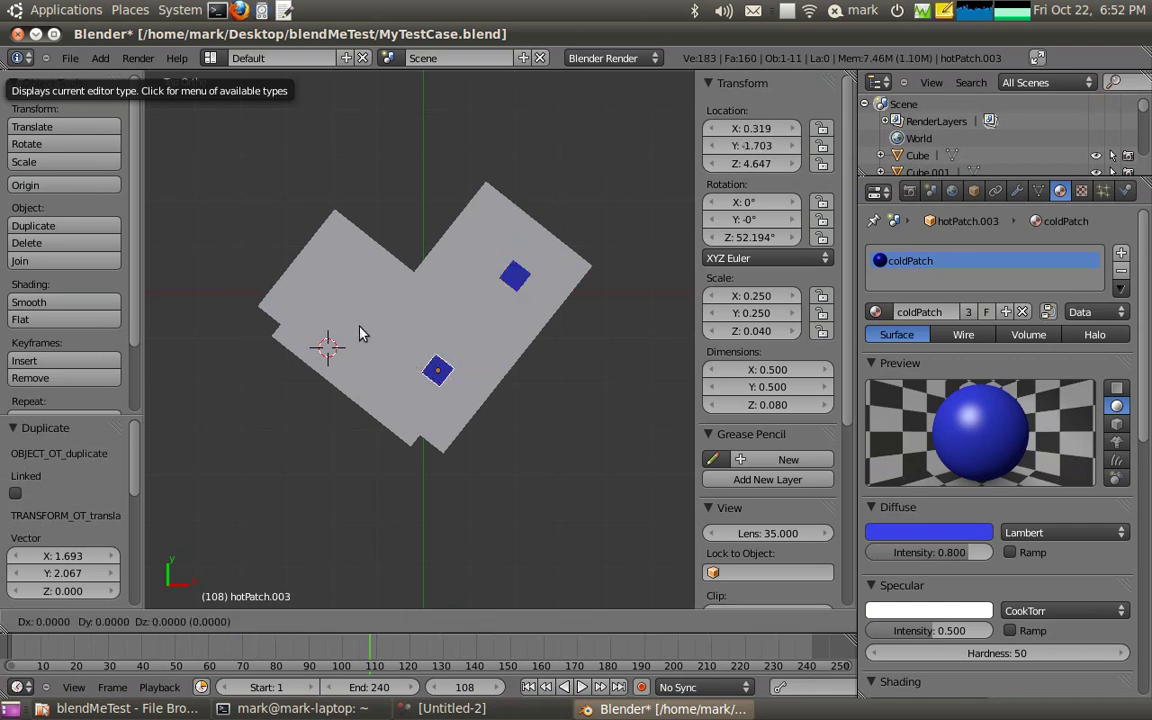
{"action": "left_click", "coordinate": [332, 301]}
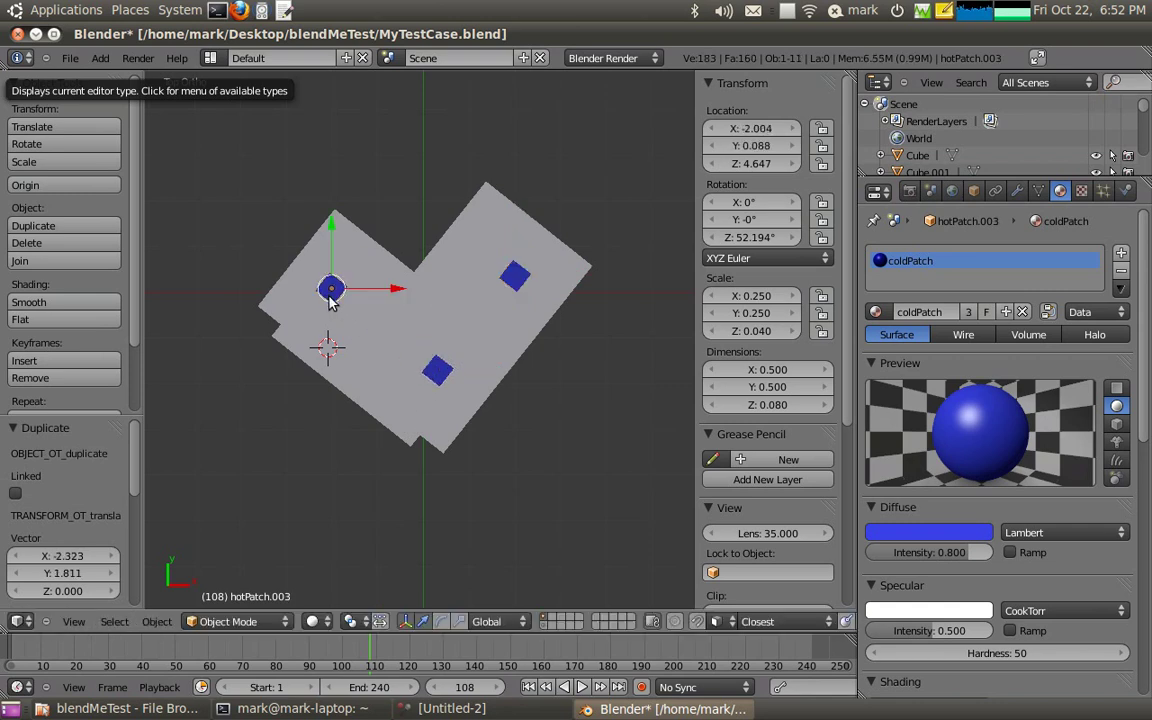
- Join the three blue patches into one object and rename it coldPatch
{"action": "right_click", "coordinate": [441, 378], "text": "shift"}
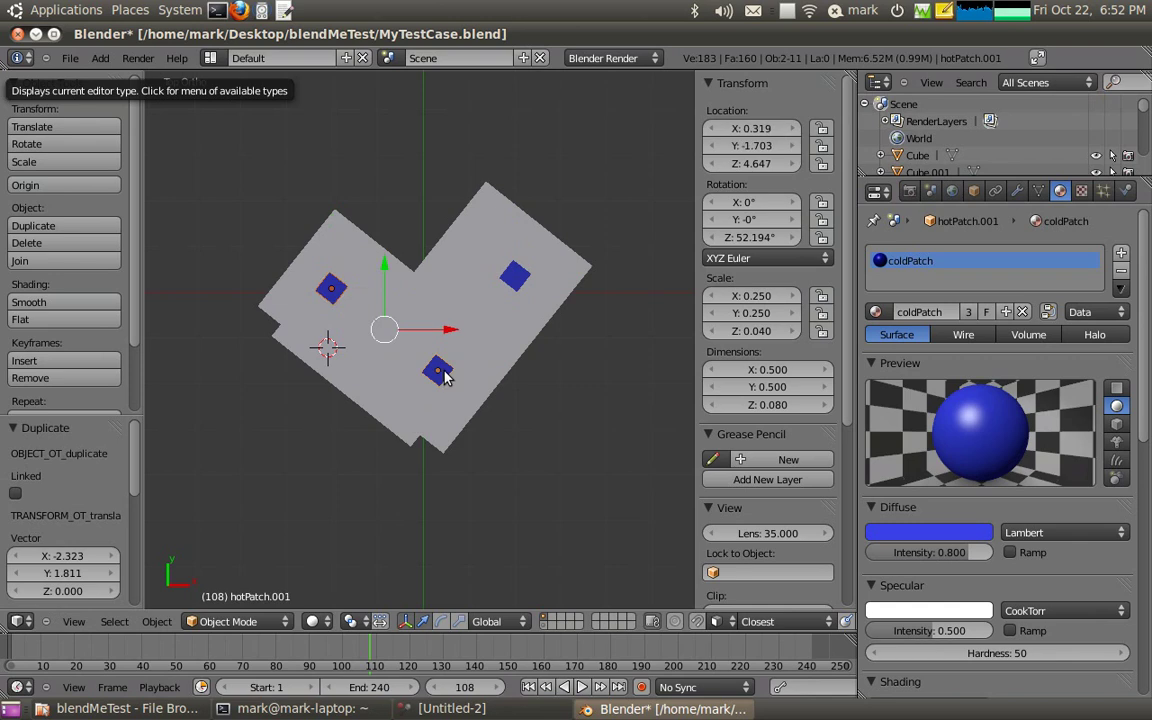
{"action": "right_click", "coordinate": [513, 285], "text": "shift"}
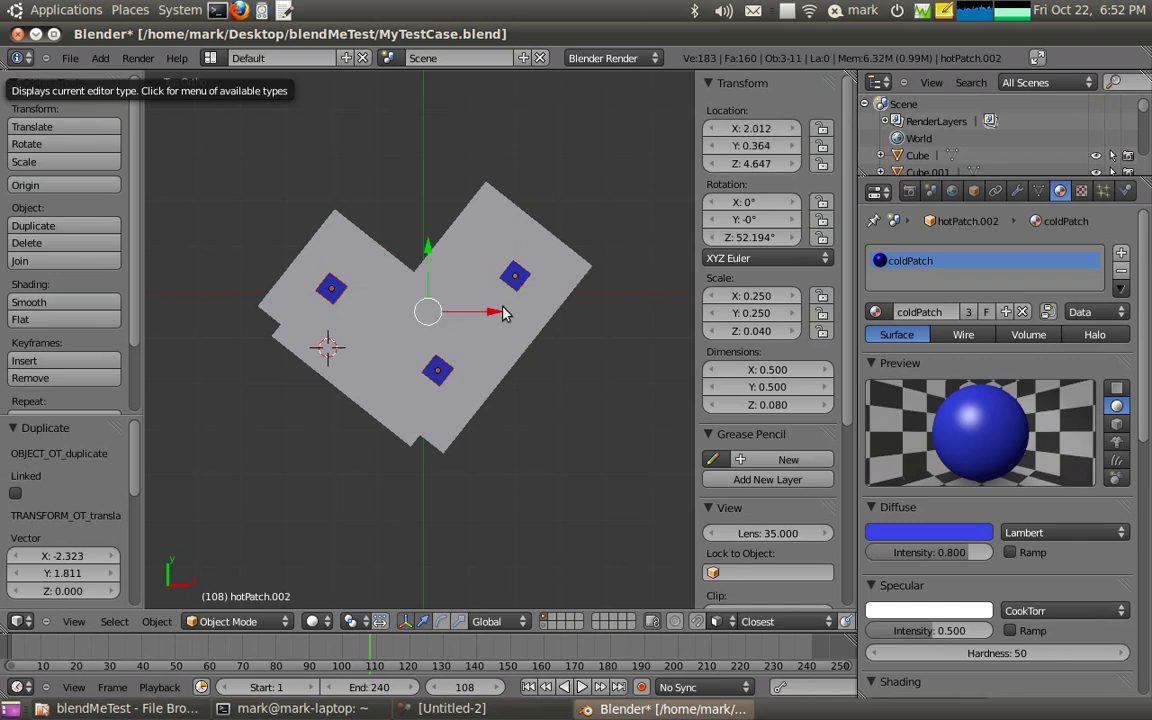
{"action": "key", "text": "ctrl+j"}
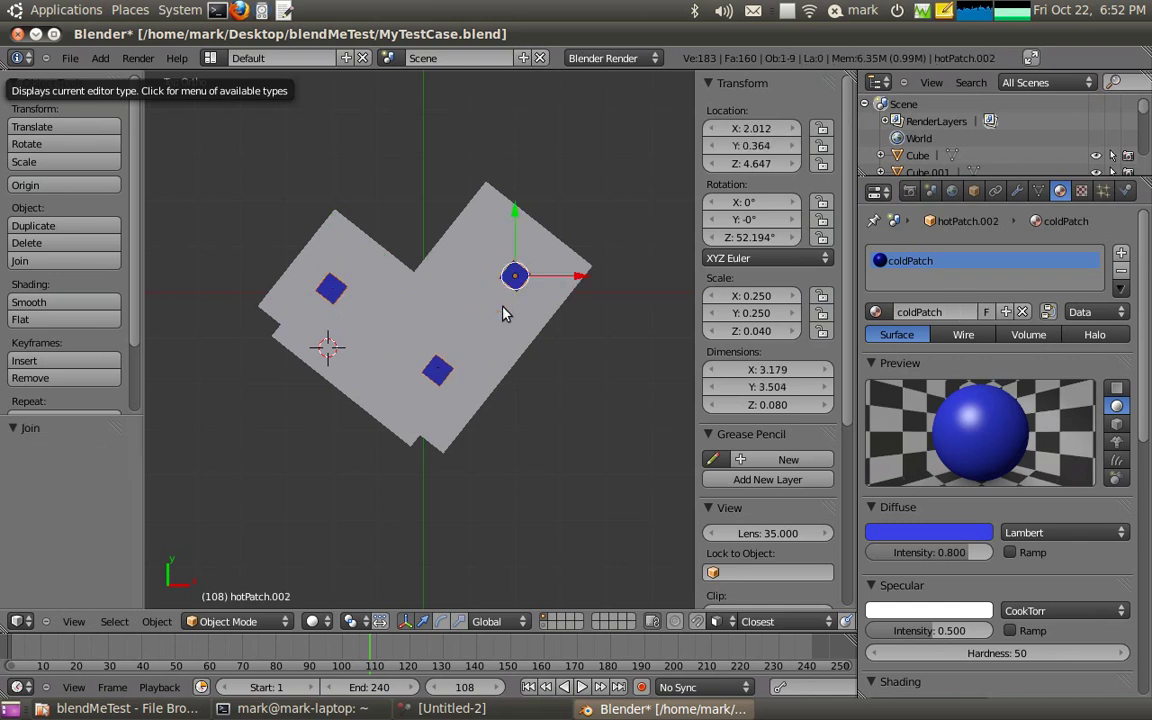
{"action": "left_click", "coordinate": [974, 190]}
{"action": "type", "text": "cold"}
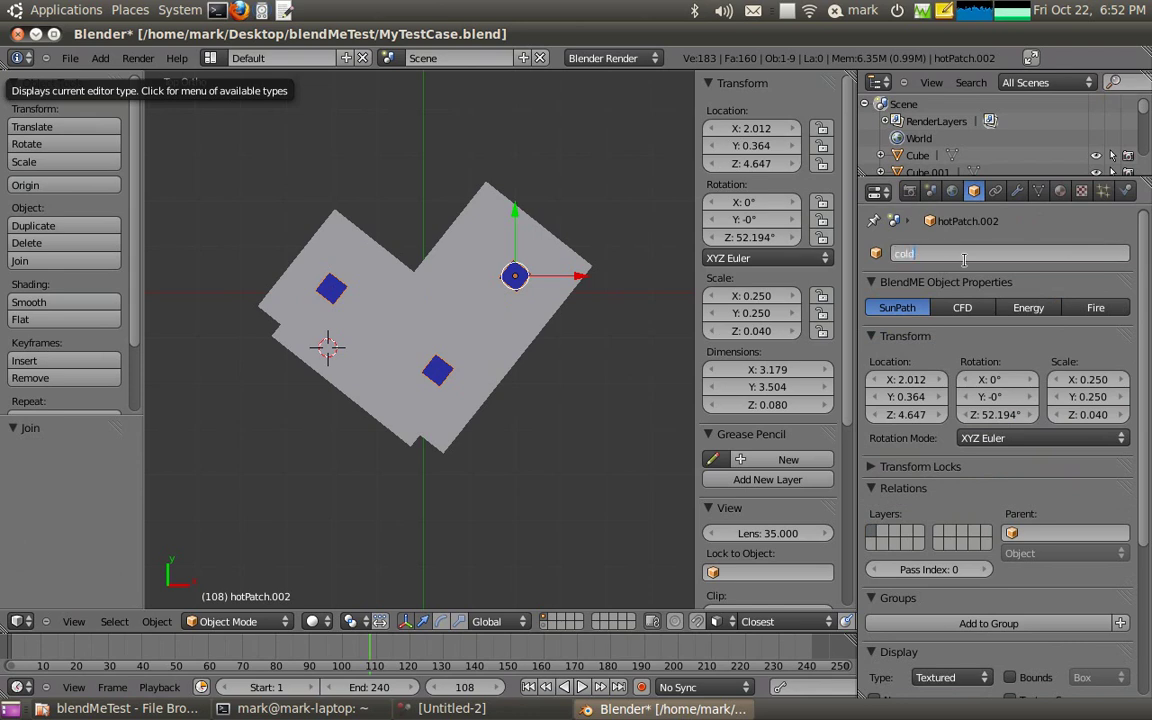
{"action": "type", "text": "Patch"}
{"action": "key", "text": "Return"}
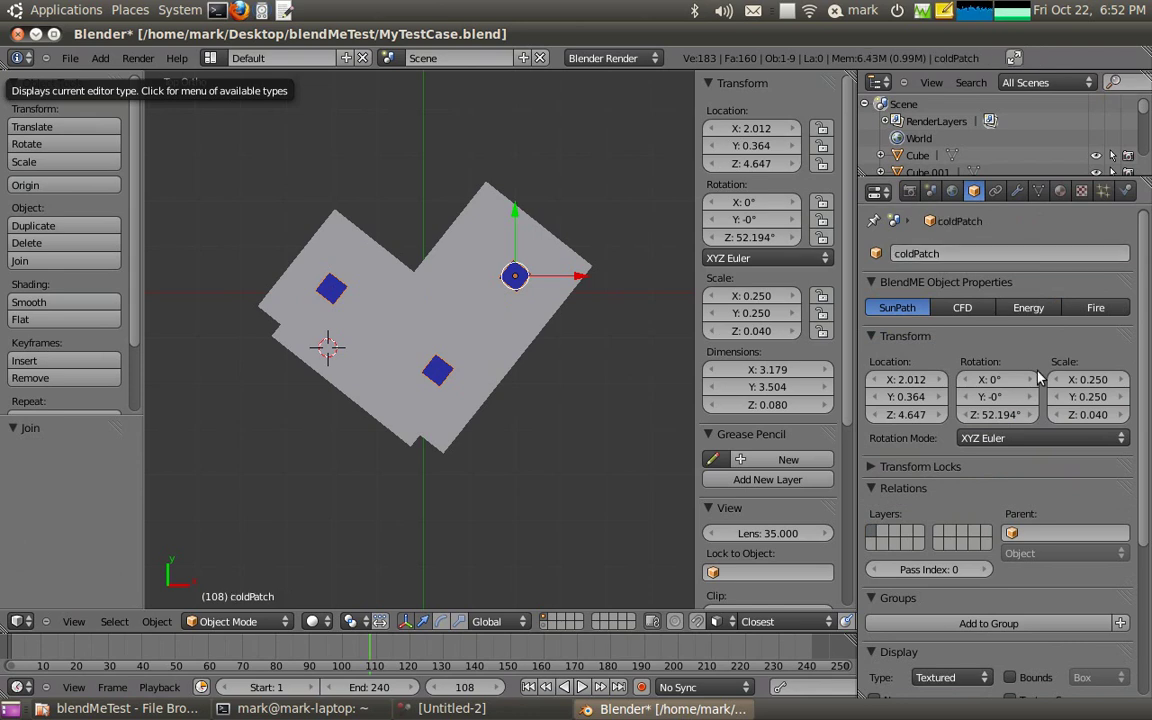
- Set the coldPatch object's CFD boundary patchType to fixedVelocity
{"action": "left_click", "coordinate": [972, 308]}
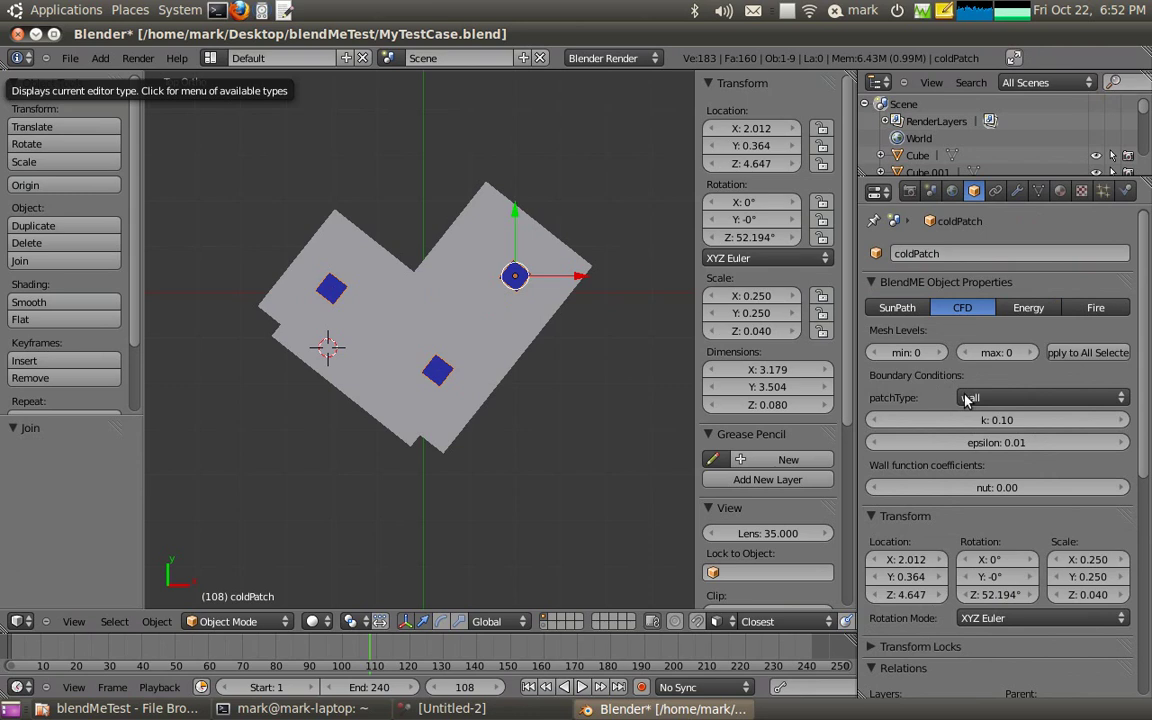
{"action": "left_click", "coordinate": [998, 400]}
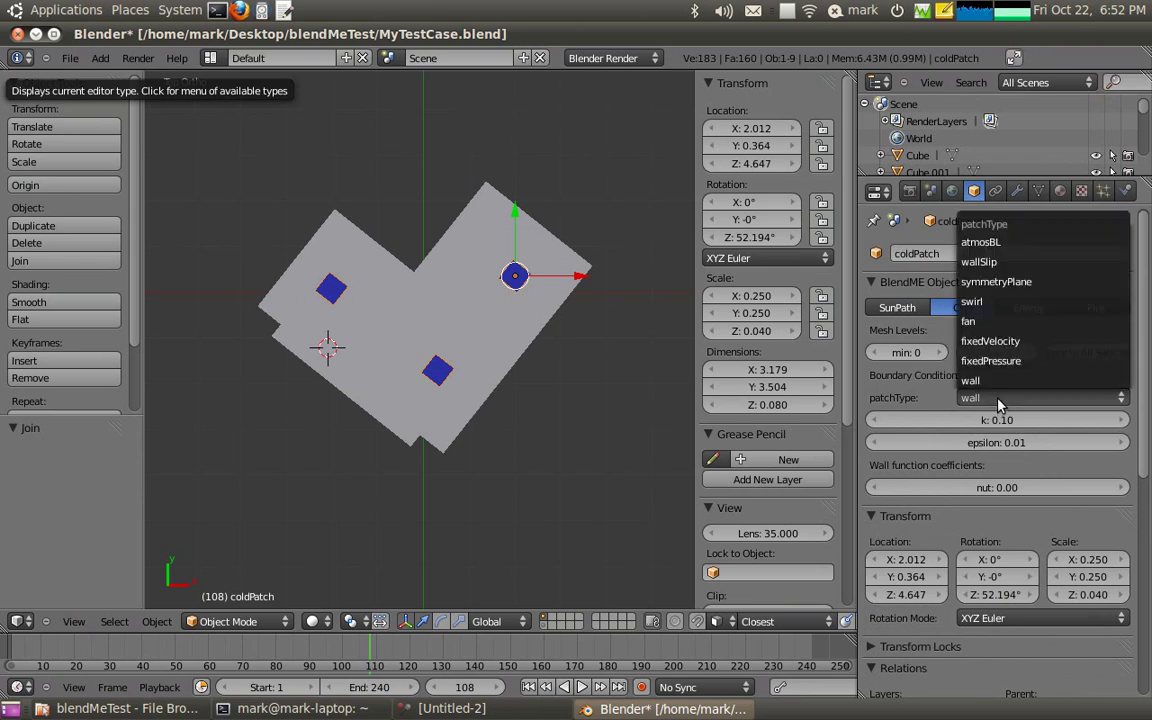
{"action": "left_click", "coordinate": [990, 341]}
- Set the scene's CFD solver to buoyantSimpleFoam
{"action": "left_click", "coordinate": [927, 196]}
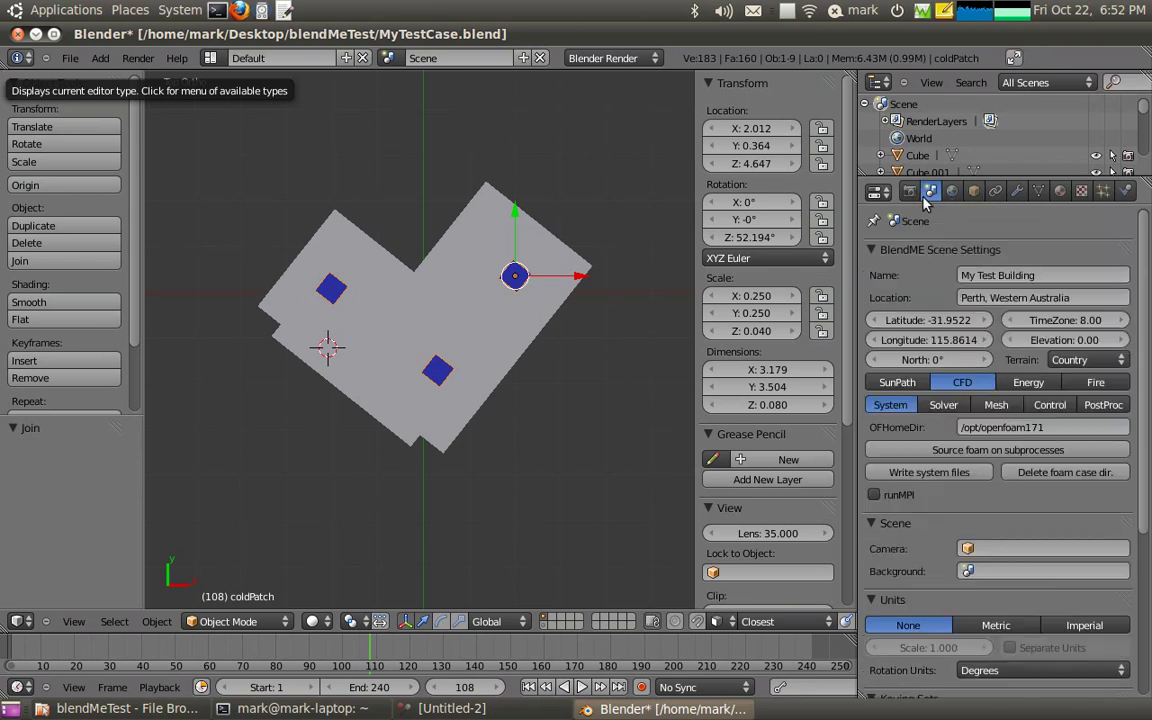
{"action": "left_click", "coordinate": [943, 405]}
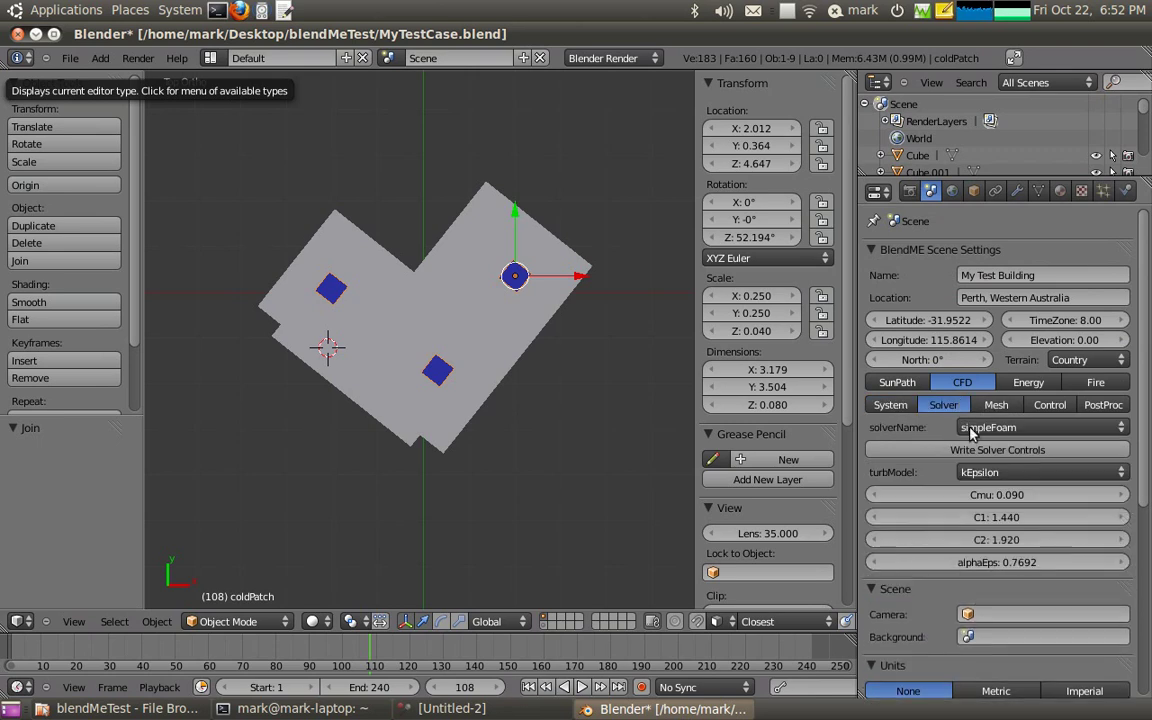
{"action": "left_click", "coordinate": [1000, 427]}
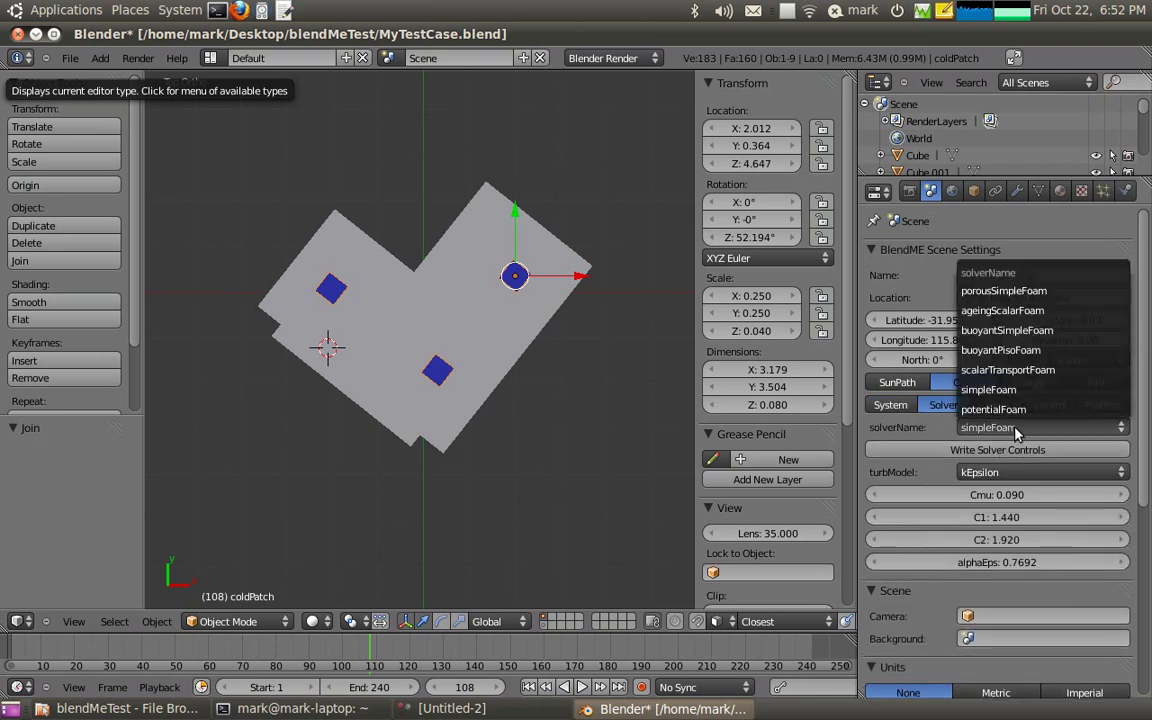
{"action": "left_click", "coordinate": [1018, 333]}
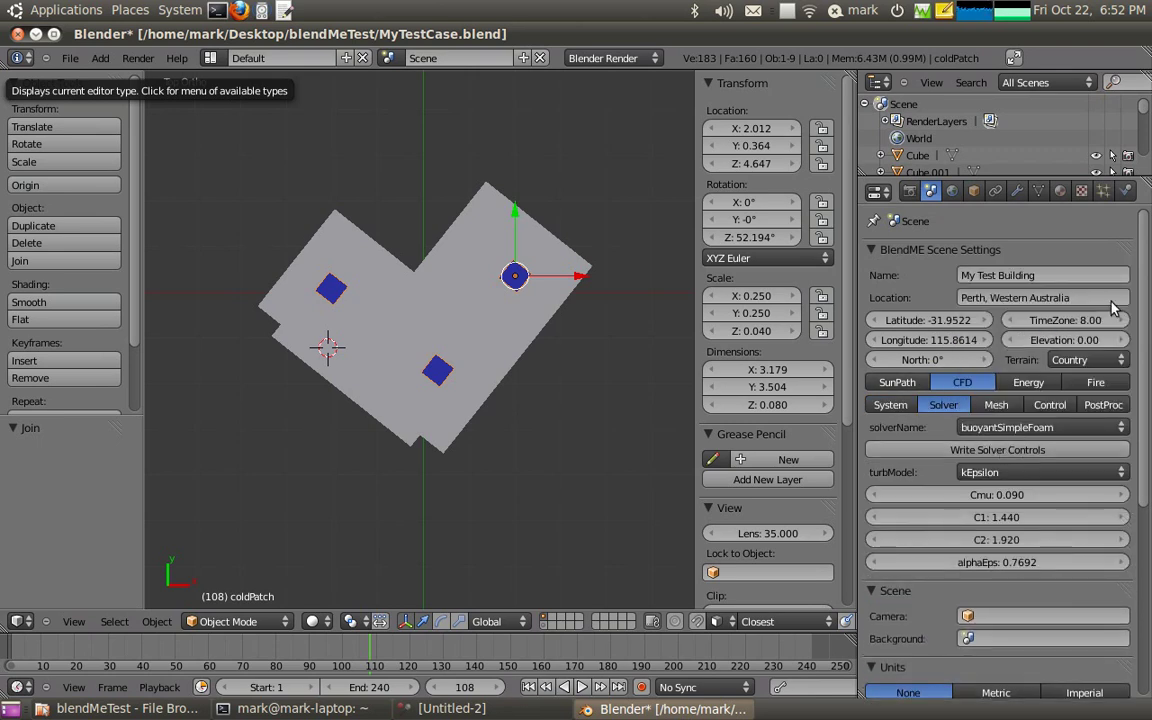
- Set the coldPatch object's wall temperature condition to isothermal with T at 290
{"action": "left_click", "coordinate": [973, 191]}
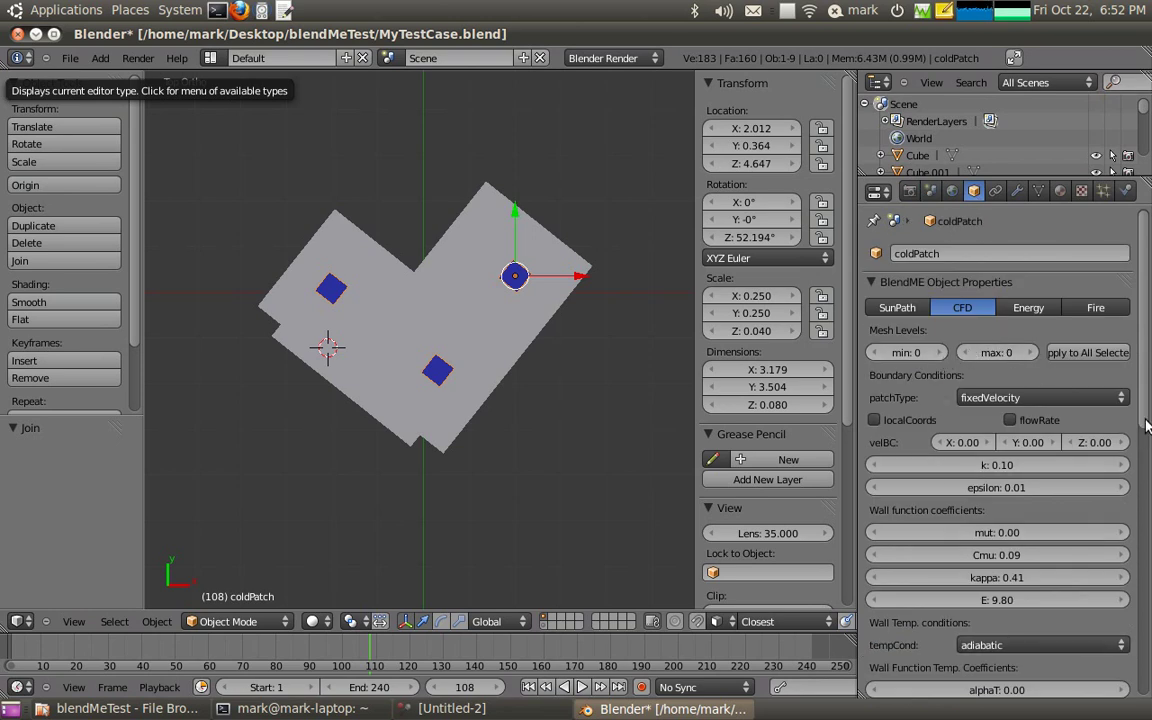
{"action": "scroll", "coordinate": [1147, 425], "scroll_direction": "down", "scroll_amount": 3}
{"action": "left_click", "coordinate": [1017, 540]}
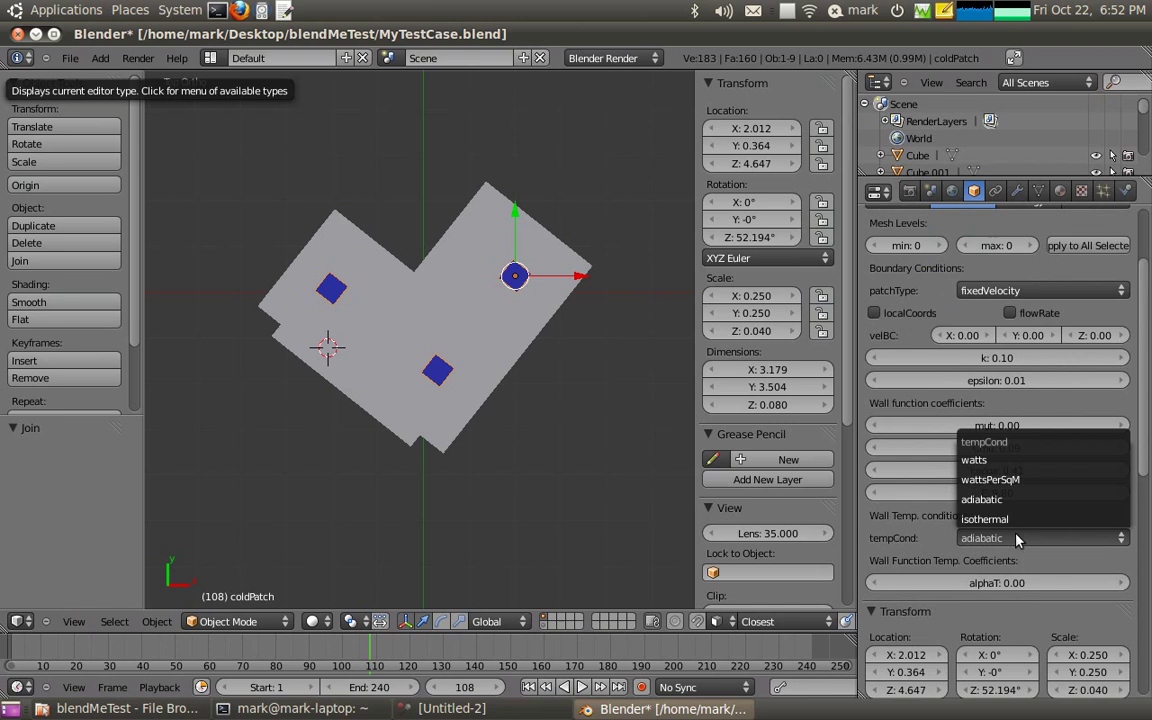
{"action": "left_click", "coordinate": [985, 519]}
{"action": "left_click", "coordinate": [1006, 562]}
{"action": "type", "text": "2"}
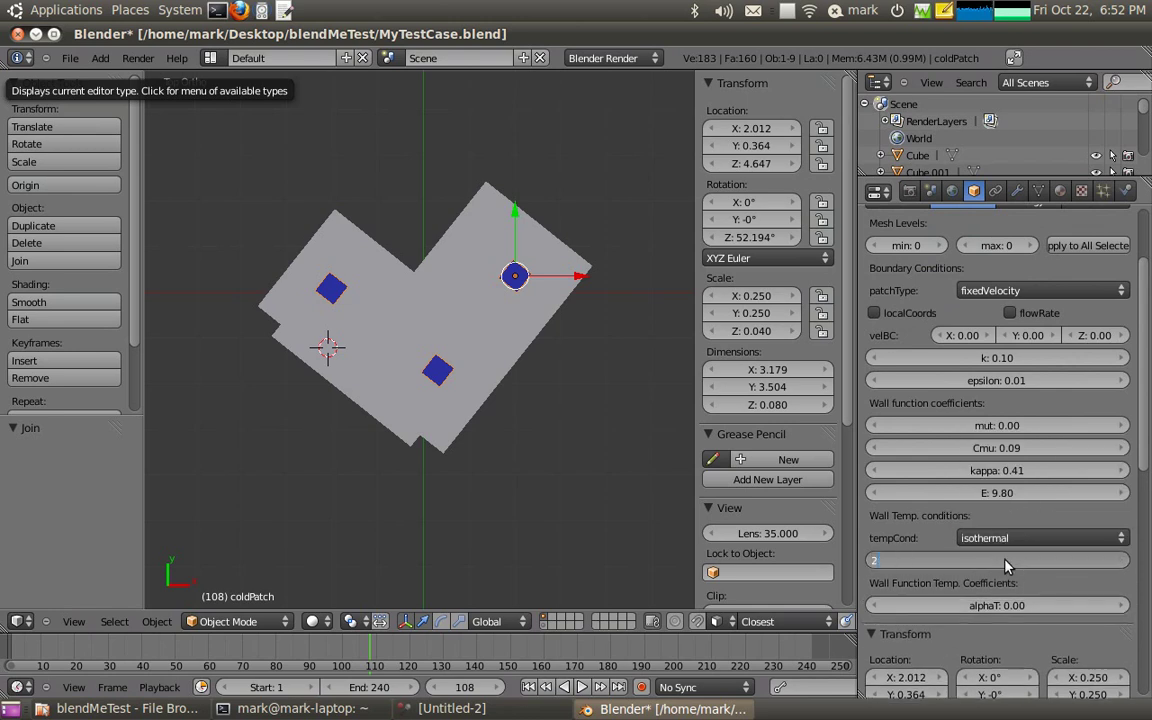
{"action": "type", "text": "90"}
{"action": "key", "text": "Return"}
- Delete only the top faces of the three blocks in the coldPatch mesh, keeping their edges
{"action": "middle_click_drag", "start_coordinate": [509, 532], "coordinate": [480, 500]}
{"action": "scroll", "coordinate": [444, 452], "scroll_direction": "up", "scroll_amount": 3}
{"action": "middle_click_drag", "start_coordinate": [527, 290], "coordinate": [512, 363]}
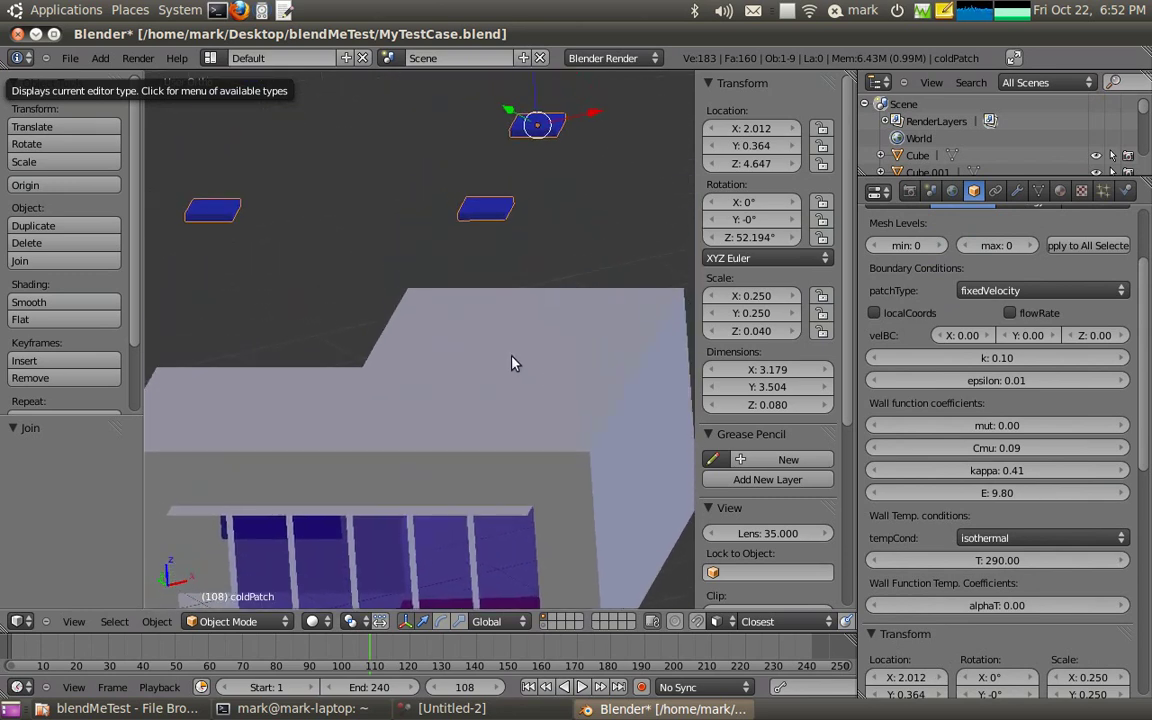
{"action": "right_click", "coordinate": [479, 194]}
{"action": "key", "text": "Tab"}
{"action": "right_click", "coordinate": [212, 203], "text": "shift"}
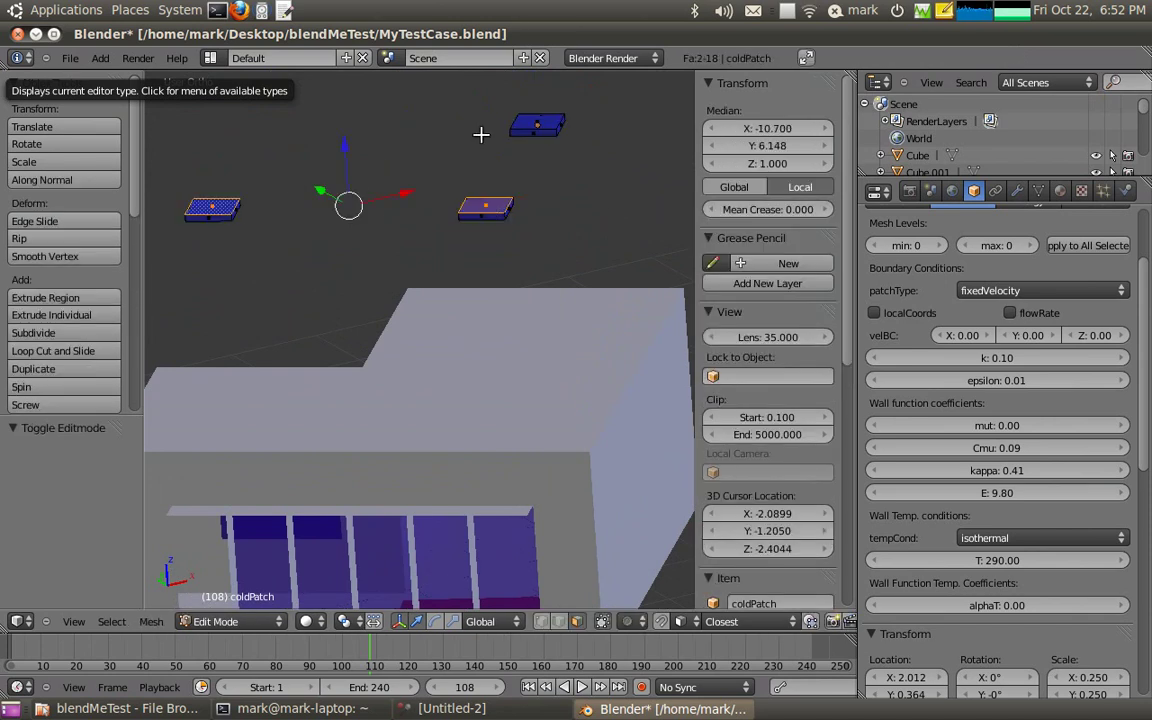
{"action": "right_click", "coordinate": [537, 118], "text": "shift"}
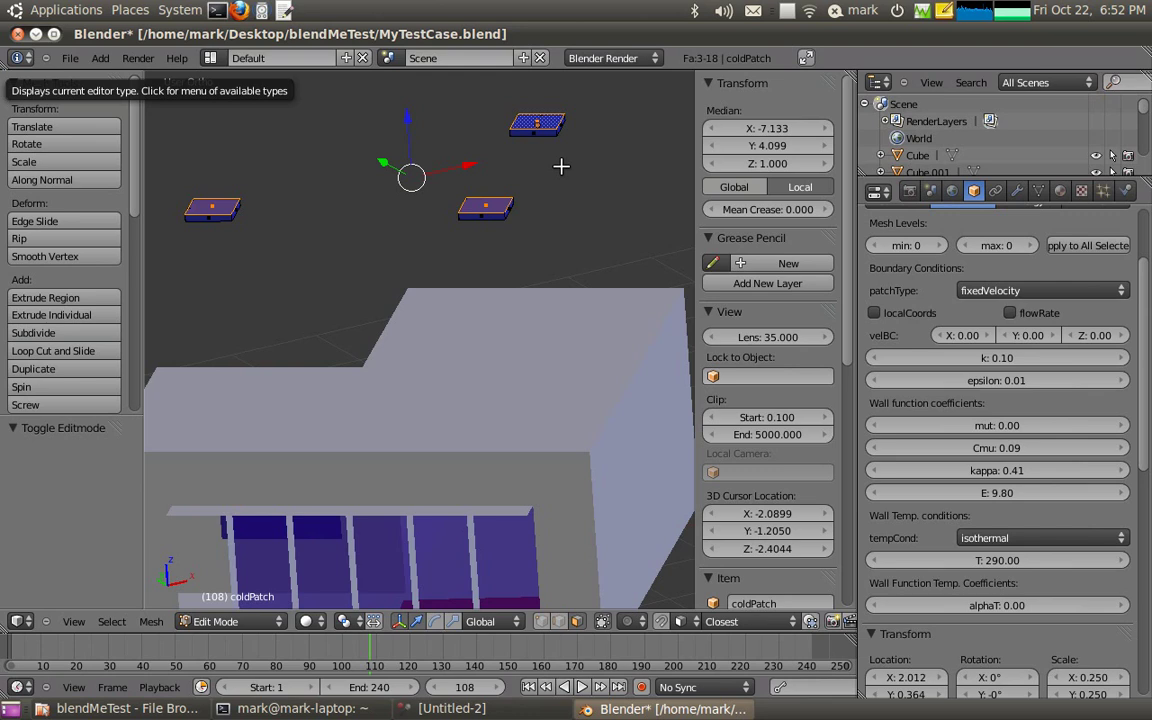
{"action": "key", "text": "x"}
{"action": "left_click", "coordinate": [538, 266]}
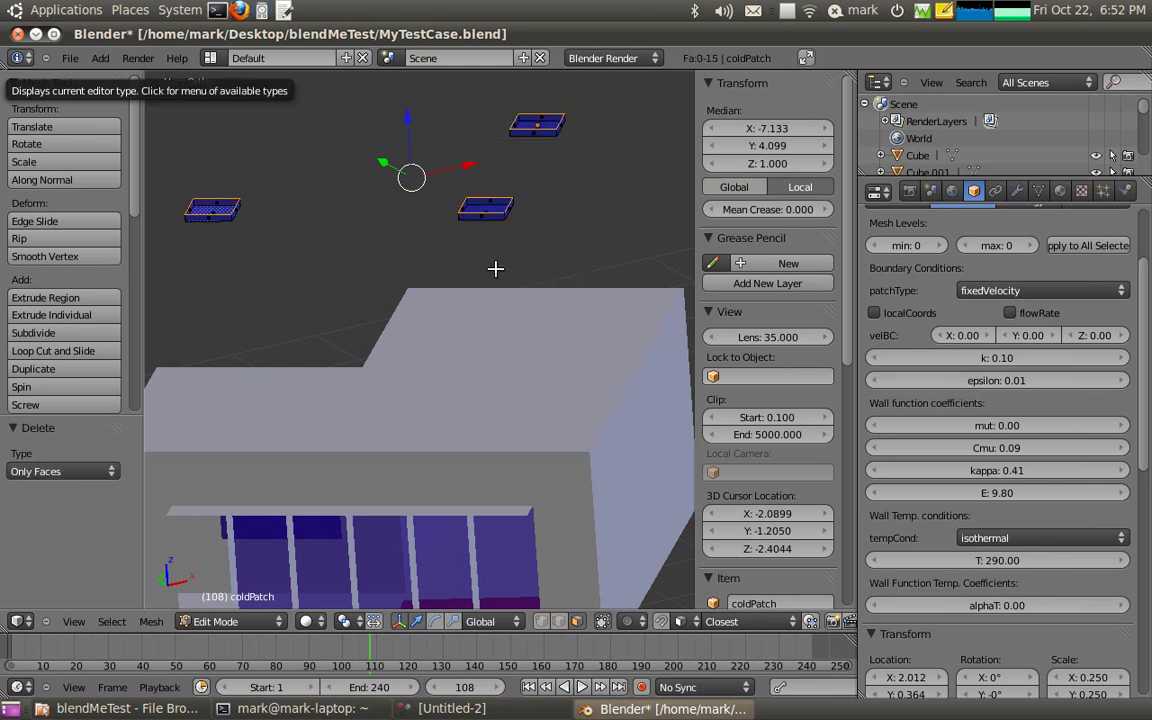
{"action": "key", "text": "Tab"}
- Lower the coldPatch object by about 2.67 along the global Z axis into the building's interior
{"action": "middle_click_drag", "start_coordinate": [478, 272], "coordinate": [460, 275]}
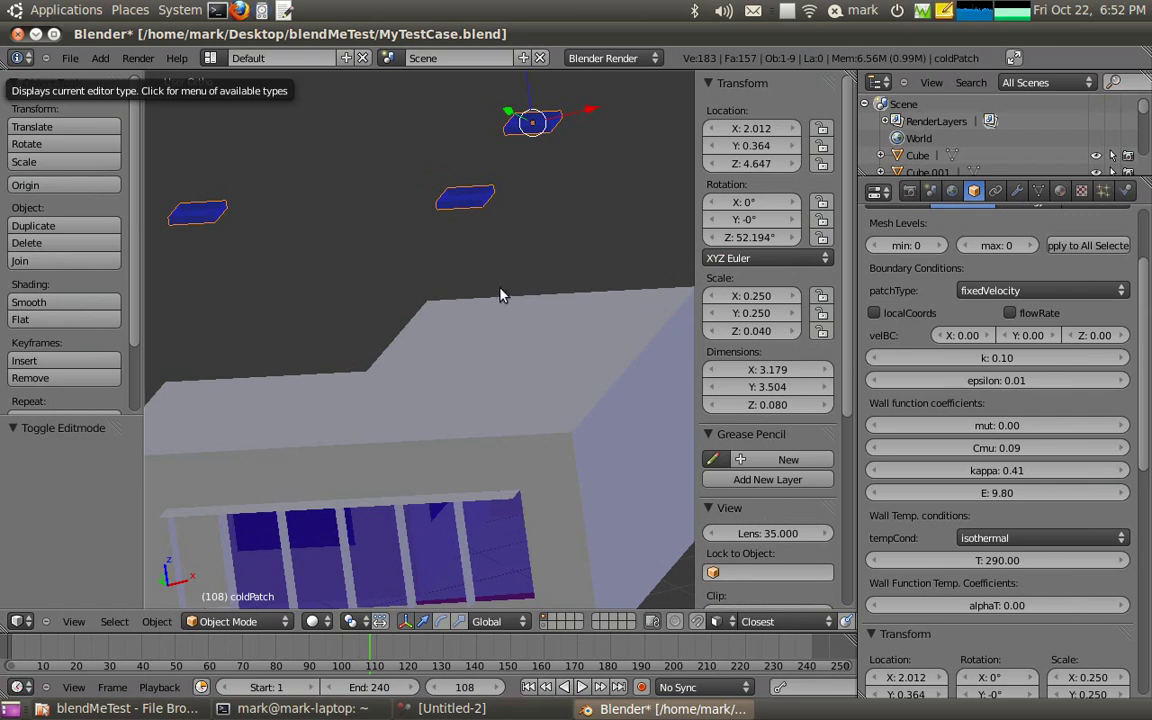
{"action": "key", "text": "g"}
{"action": "key", "text": "z"}
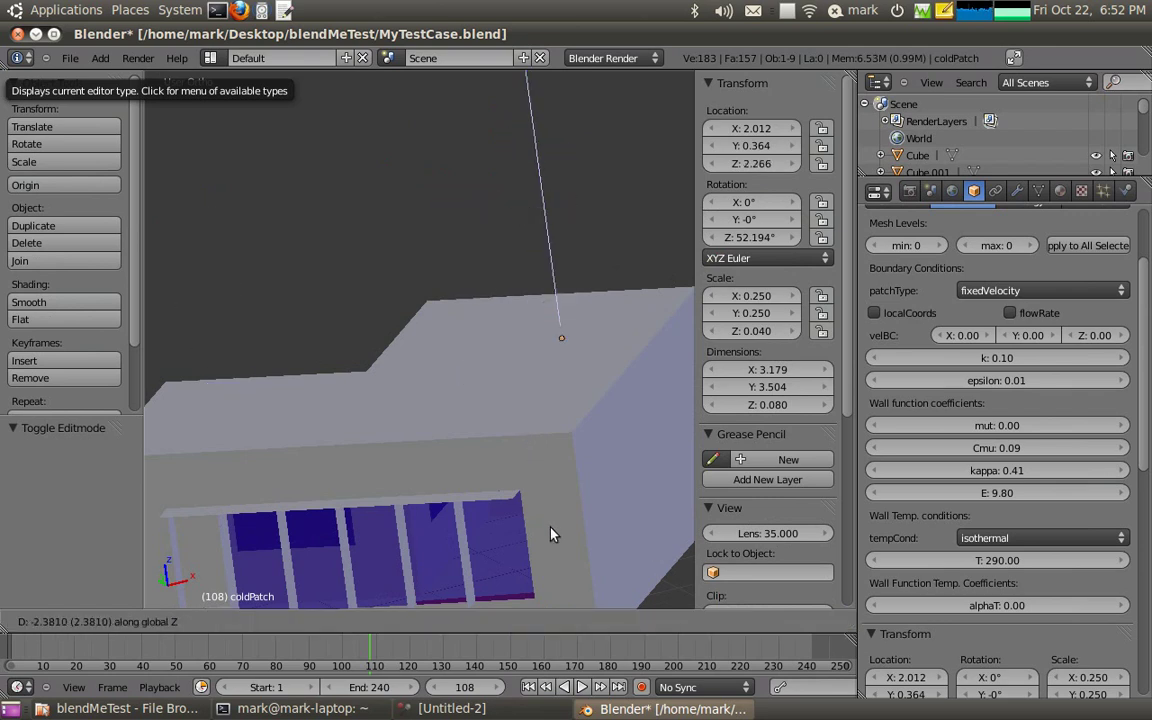
{"action": "left_click", "coordinate": [368, 457]}
- Set snapping to Vertex and raise coldPatch about 0.38 along Z so it snaps to the room's ceiling
{"action": "middle_click_drag", "start_coordinate": [419, 339], "coordinate": [514, 283]}
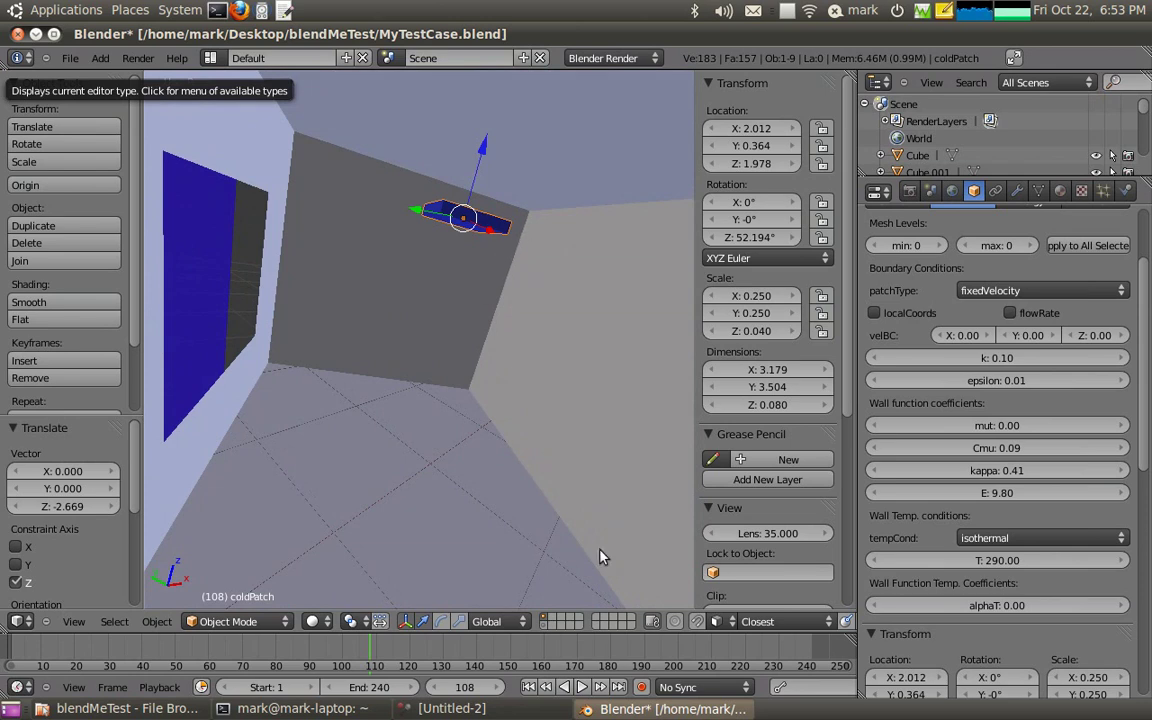
{"action": "left_click", "coordinate": [720, 621]}
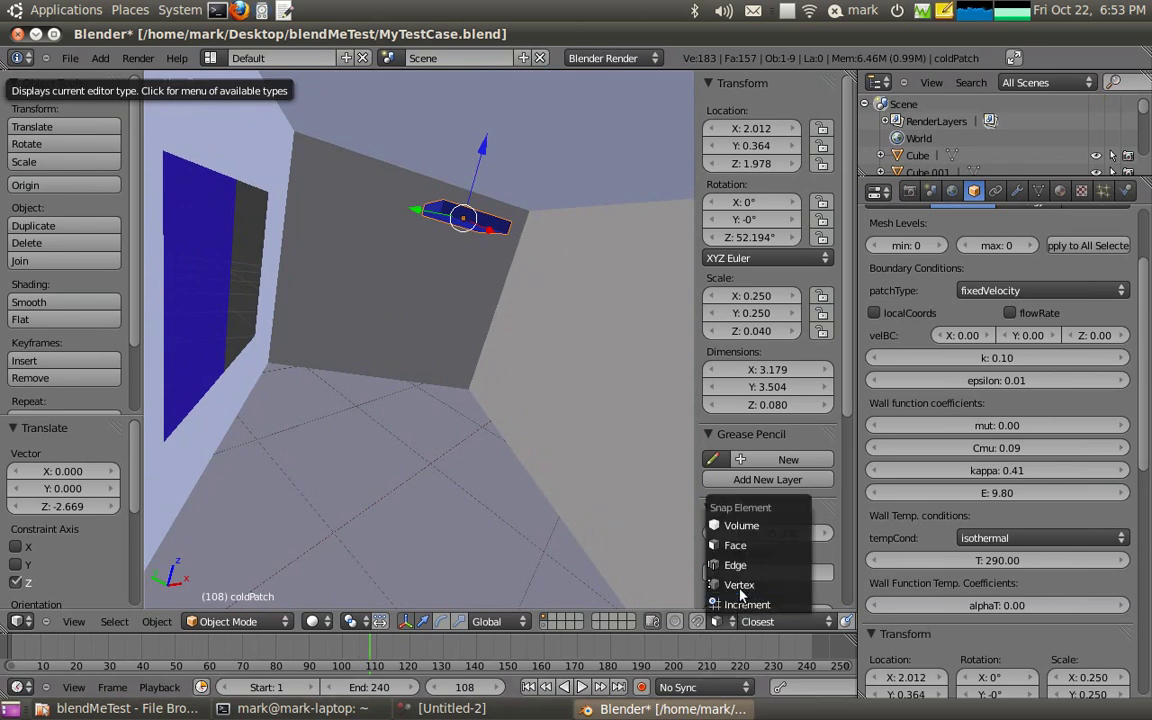
{"action": "left_click", "coordinate": [740, 587]}
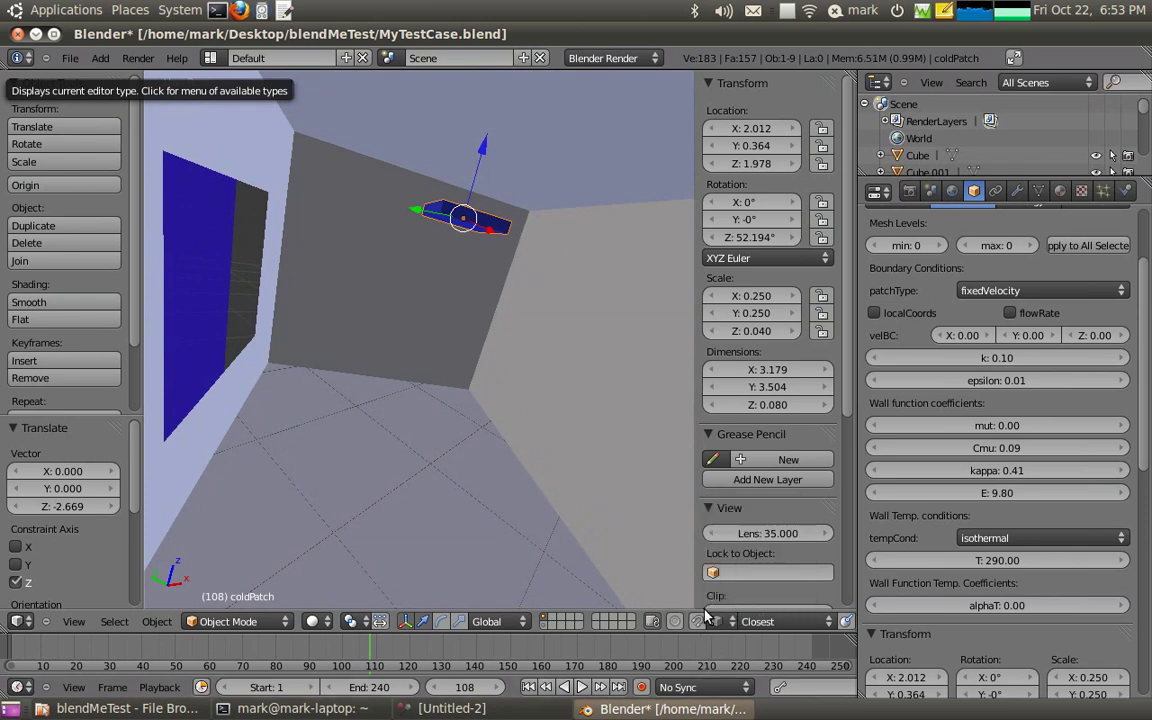
{"action": "key", "text": "g"}
{"action": "key", "text": "z"}
{"action": "left_click", "coordinate": [530, 226]}
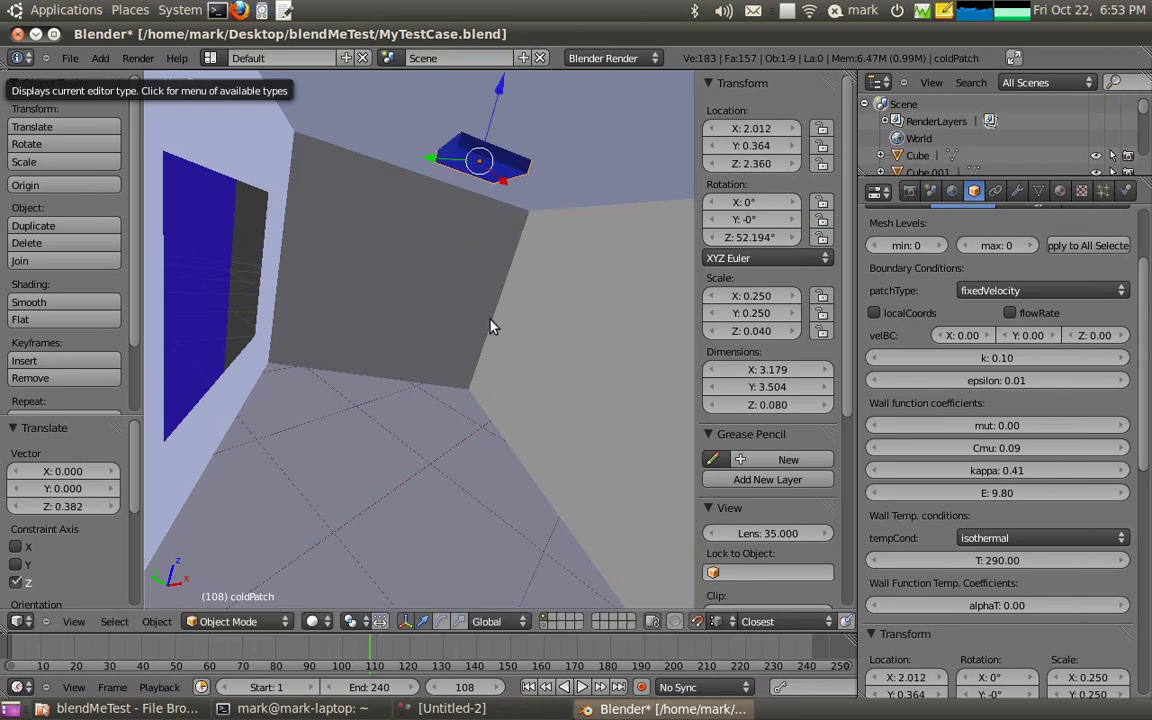
- Set the red floor hotPatch object's wall temperature condition to watts with a T value of 2000
{"action": "mouse_move", "coordinate": [487, 370]}
{"action": "middle_mouse_down"}
{"action": "mouse_move", "coordinate": [491, 357]}
{"action": "mouse_move", "coordinate": [494, 386]}
{"action": "middle_mouse_up"}
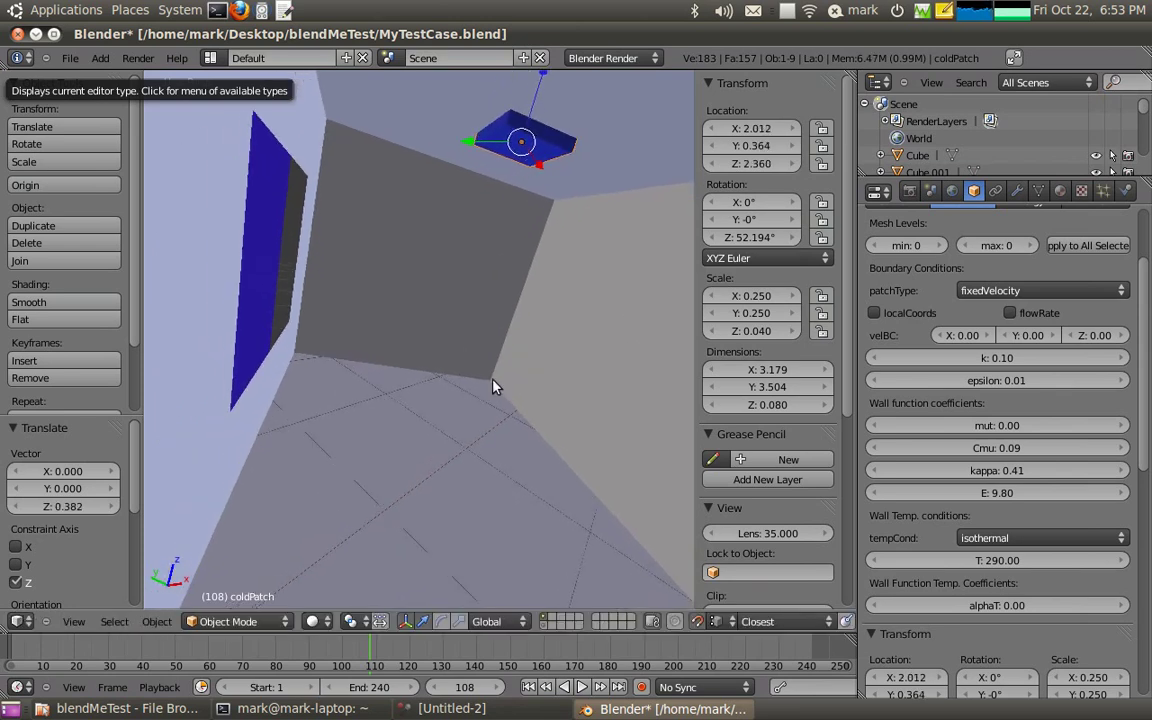
{"action": "scroll", "coordinate": [533, 354], "scroll_direction": "up", "scroll_amount": 5}
{"action": "scroll", "coordinate": [533, 354], "scroll_direction": "down", "scroll_amount": 5}
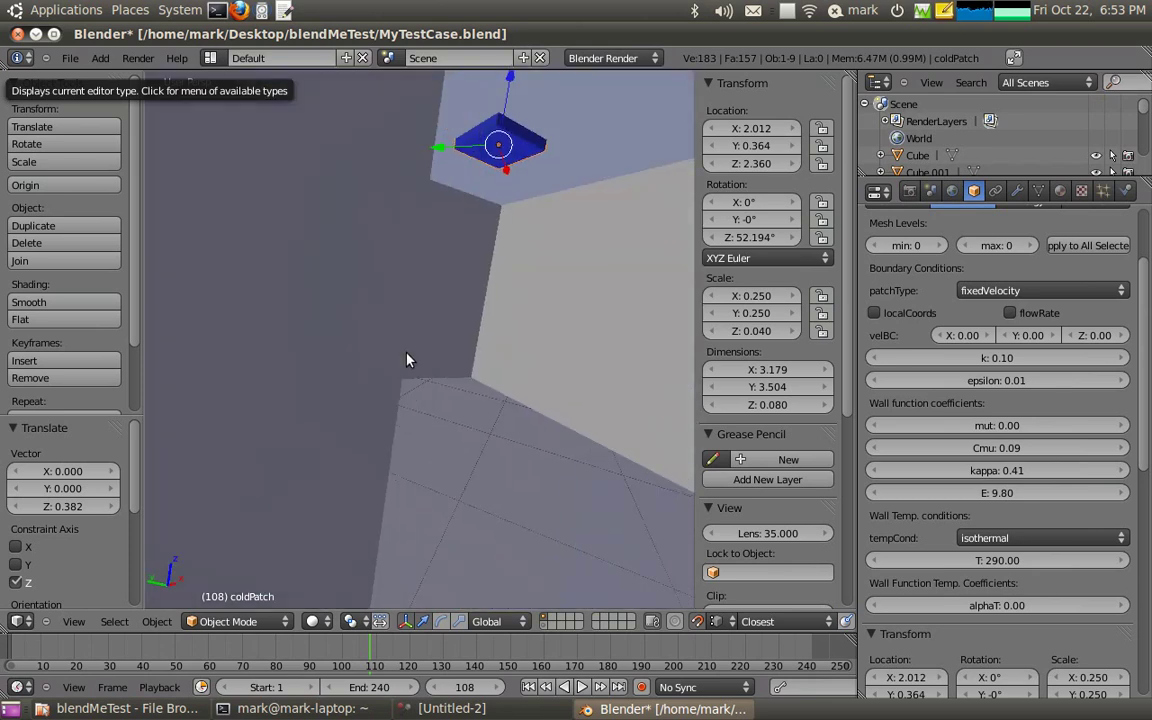
{"action": "middle_click_drag", "start_coordinate": [576, 462], "coordinate": [575, 580]}
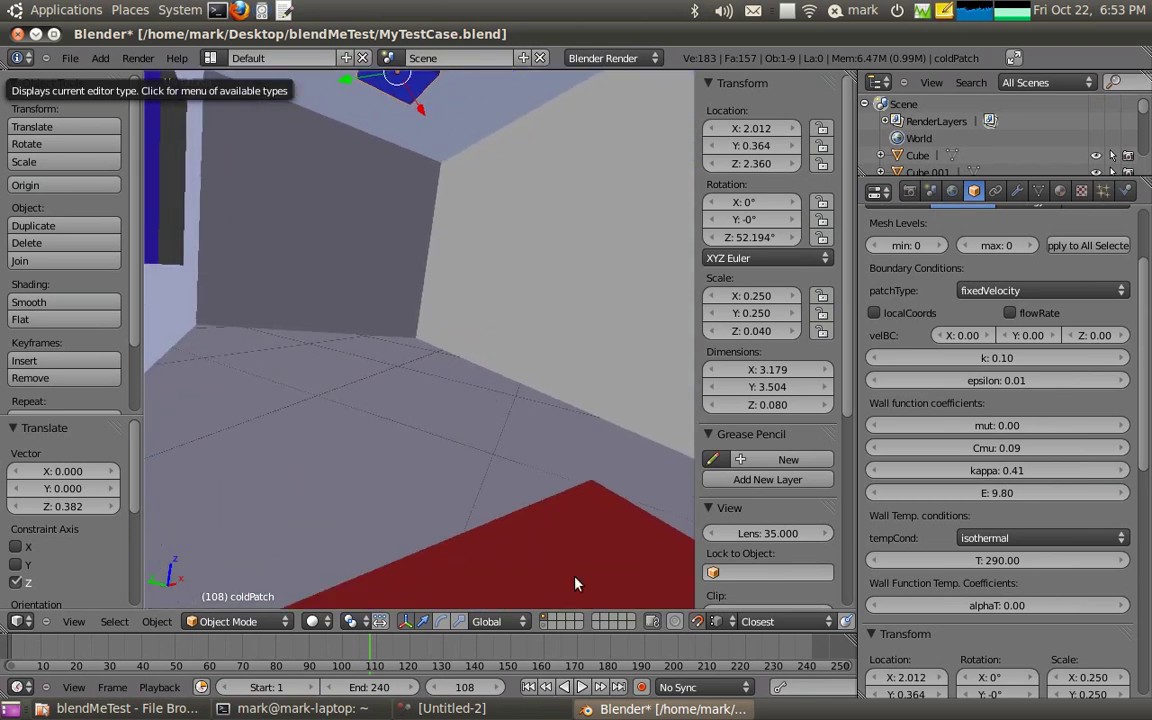
{"action": "right_click", "coordinate": [573, 581]}
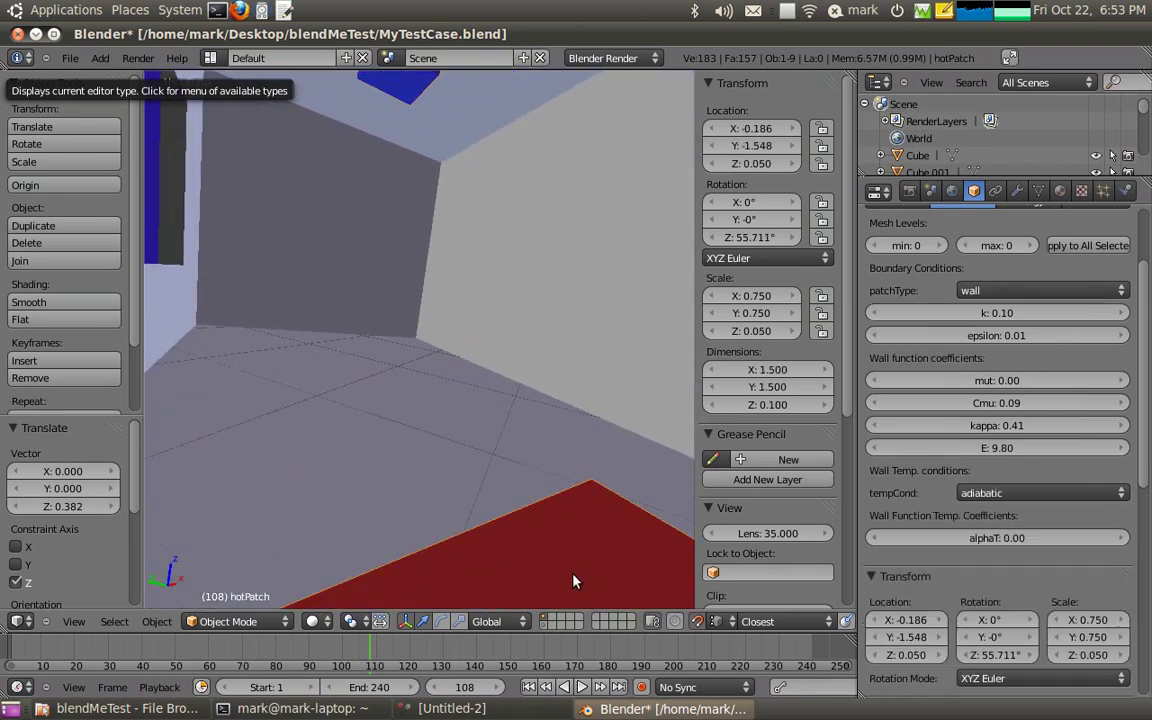
{"action": "left_click", "coordinate": [1036, 493]}
{"action": "left_click", "coordinate": [1001, 416]}
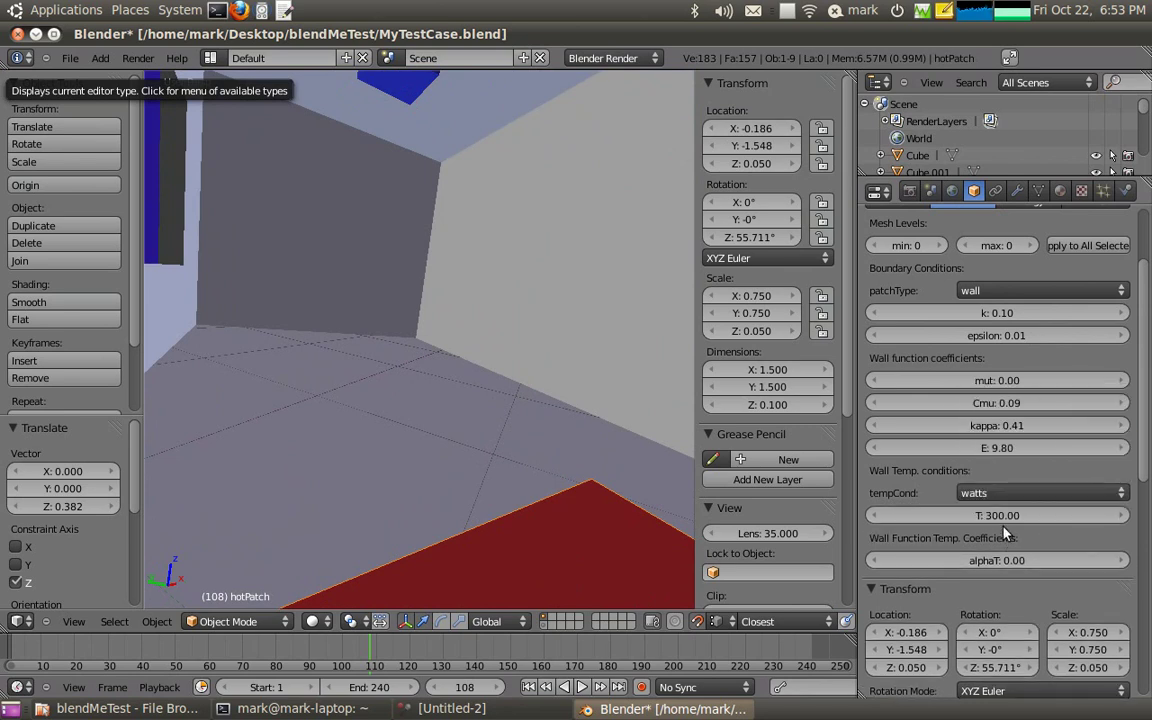
{"action": "left_click", "coordinate": [1010, 515]}
{"action": "type", "text": "2000"}
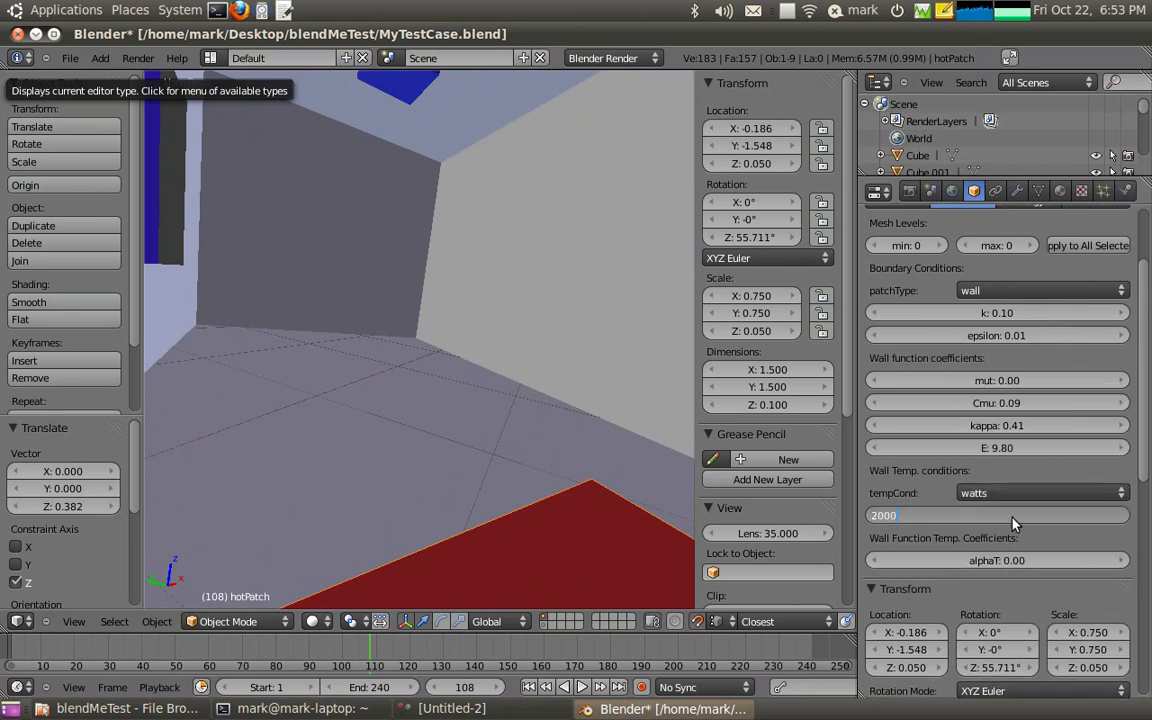
{"action": "key", "text": "Return"}
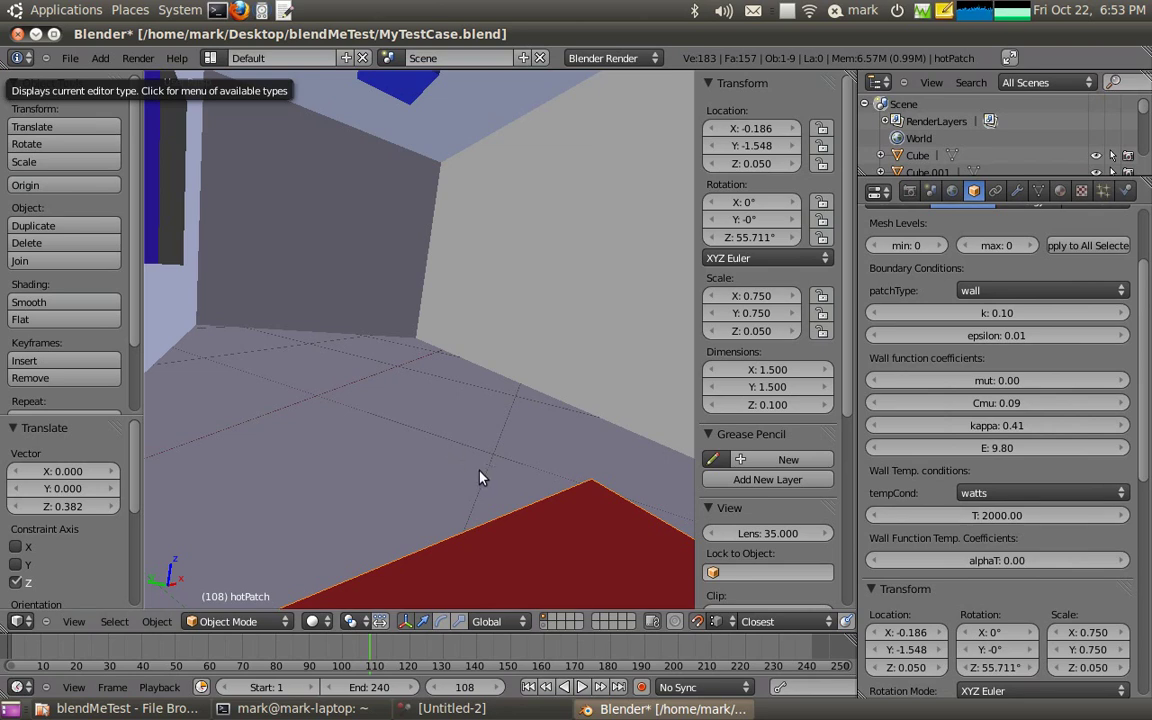
- Select all objects and apply minimum and maximum mesh levels of 3 to the whole selection
{"action": "middle_click_drag", "start_coordinate": [238, 345], "coordinate": [253, 388]}
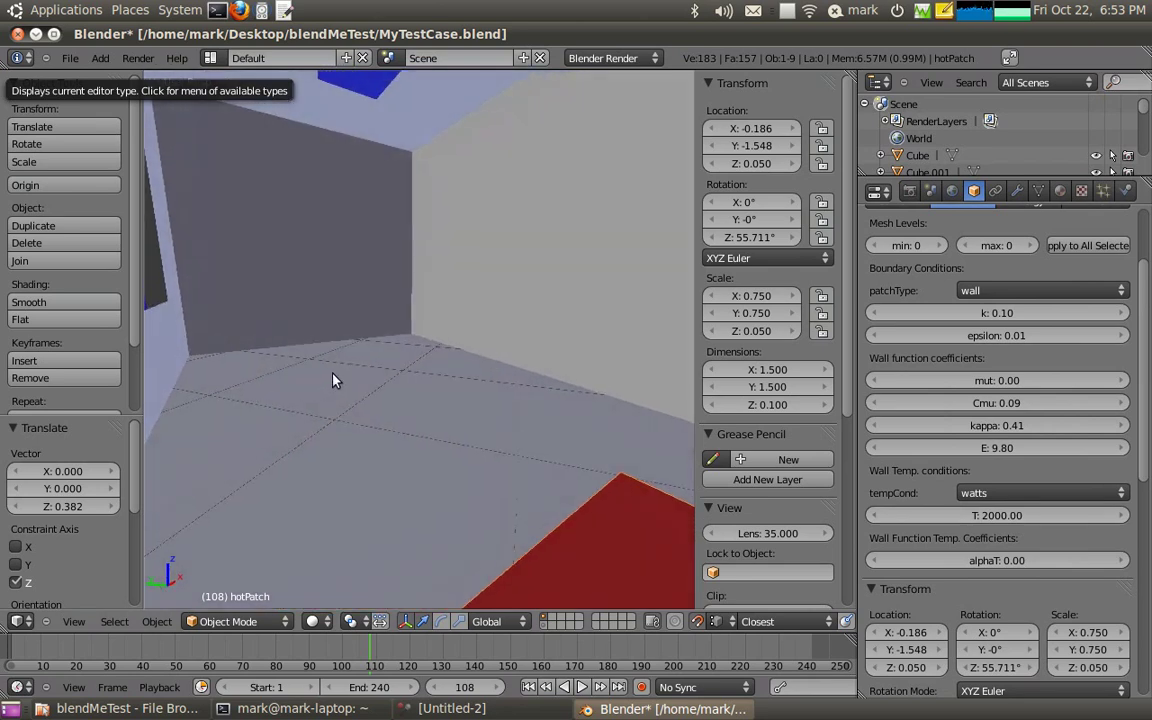
{"action": "mouse_move", "coordinate": [415, 420]}
{"action": "middle_mouse_down"}
{"action": "mouse_move", "coordinate": [424, 450]}
{"action": "mouse_move", "coordinate": [450, 445]}
{"action": "mouse_move", "coordinate": [373, 455]}
{"action": "mouse_move", "coordinate": [357, 437]}
{"action": "mouse_move", "coordinate": [358, 345]}
{"action": "mouse_move", "coordinate": [417, 407]}
{"action": "mouse_move", "coordinate": [265, 327]}
{"action": "mouse_move", "coordinate": [361, 361]}
{"action": "mouse_move", "coordinate": [408, 399]}
{"action": "middle_mouse_up"}
{"action": "key", "text": "a"}
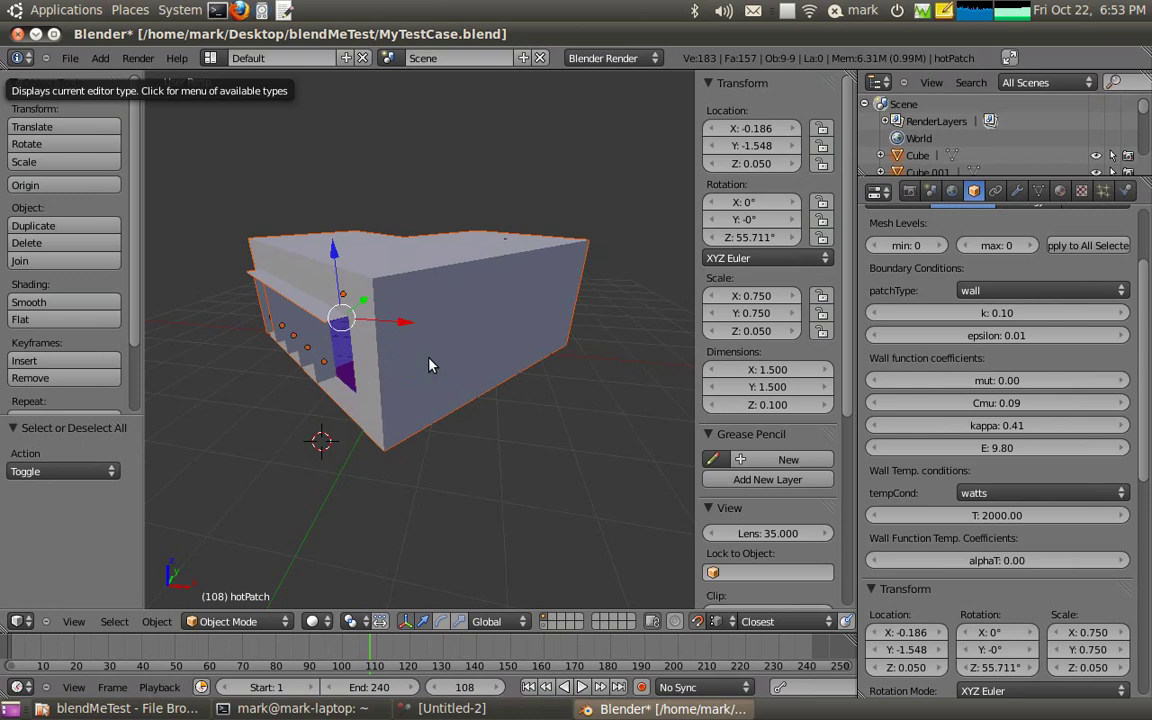
{"action": "left_click", "coordinate": [940, 245]}
{"action": "left_click", "coordinate": [940, 245]}
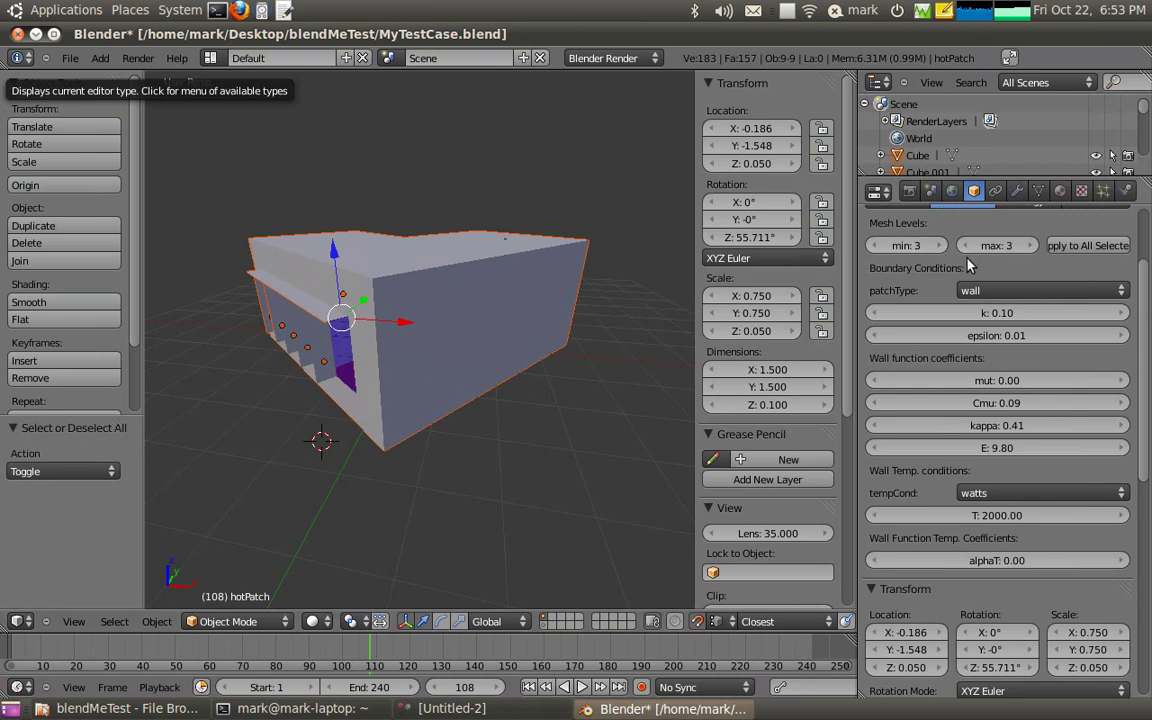
- Set the main building Cube's minimum and maximum mesh levels to 2
{"action": "right_click", "coordinate": [490, 338]}
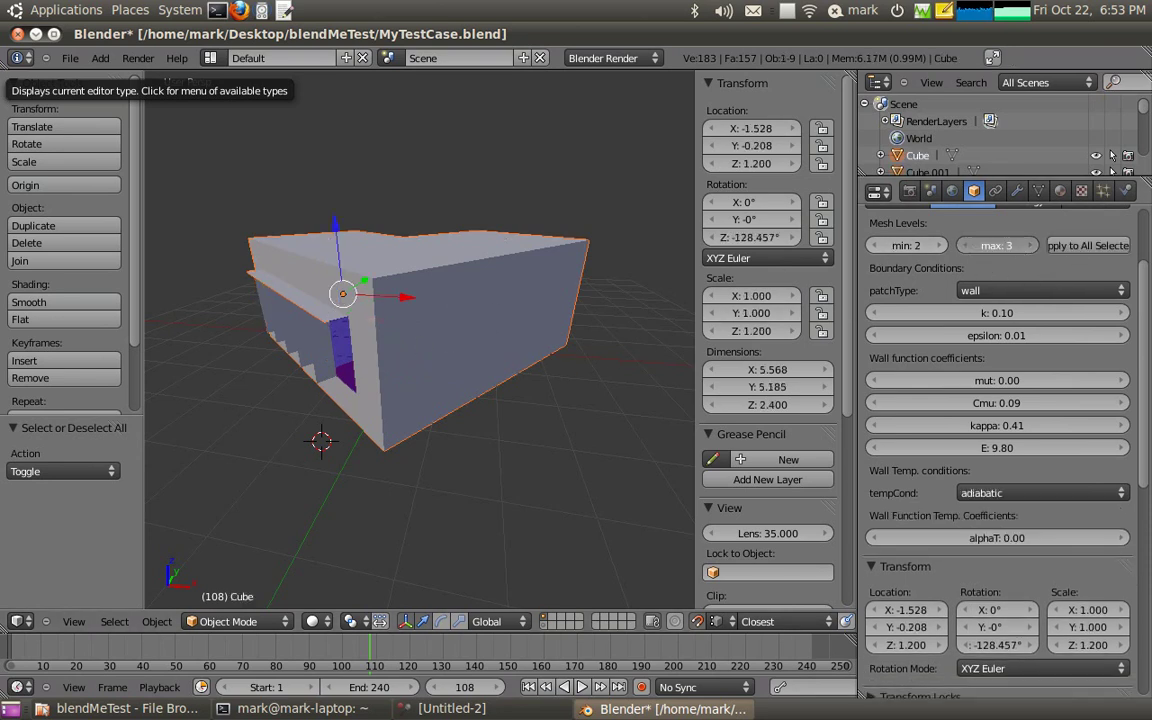
{"action": "left_click", "coordinate": [962, 245]}
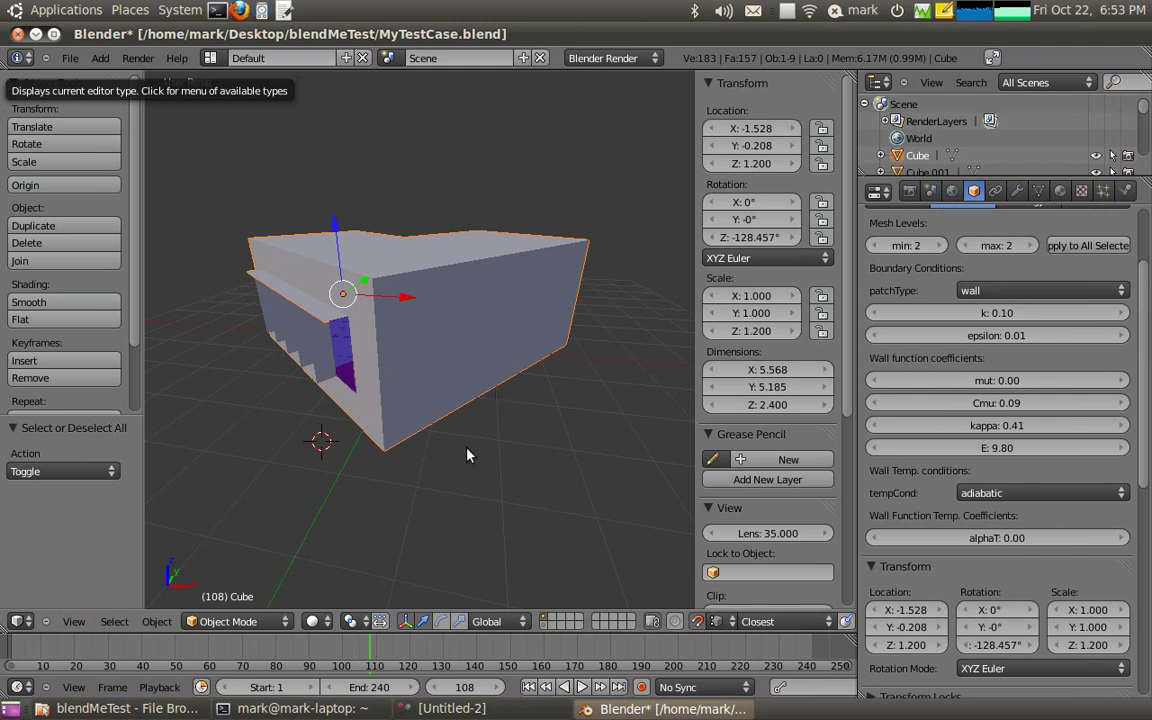
- Add a CFD-BB mesh and scale the bounding box with its helper points up about 7.7 times
{"action": "mouse_move", "coordinate": [466, 455]}
{"action": "middle_mouse_down"}
{"action": "mouse_move", "coordinate": [484, 439]}
{"action": "mouse_move", "coordinate": [400, 440]}
{"action": "mouse_move", "coordinate": [386, 470]}
{"action": "mouse_move", "coordinate": [457, 457]}
{"action": "middle_mouse_up"}
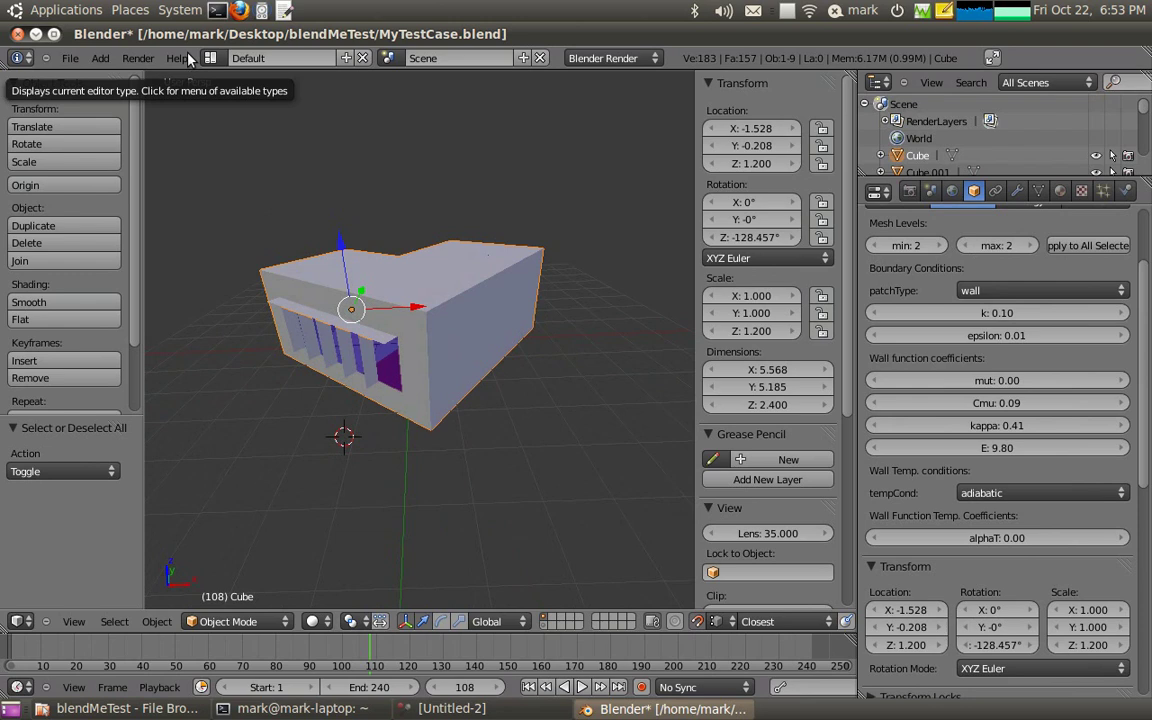
{"action": "left_click", "coordinate": [100, 58]}
{"action": "mouse_move", "coordinate": [113, 80]}
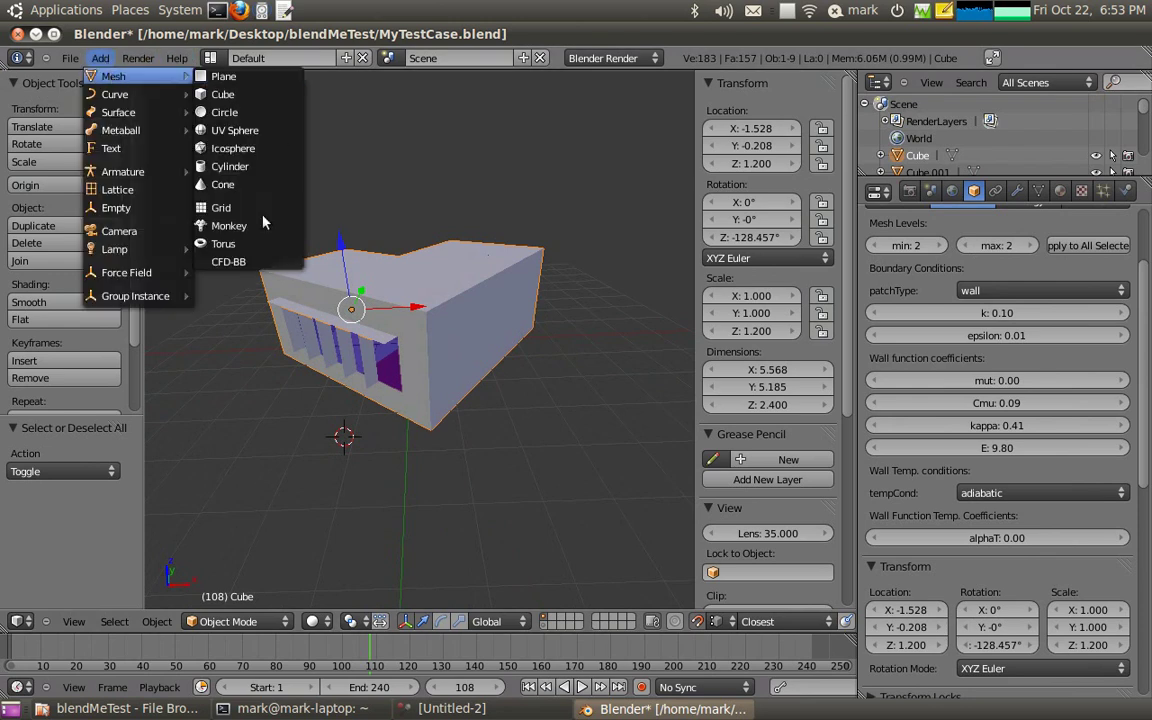
{"action": "left_click", "coordinate": [228, 262]}
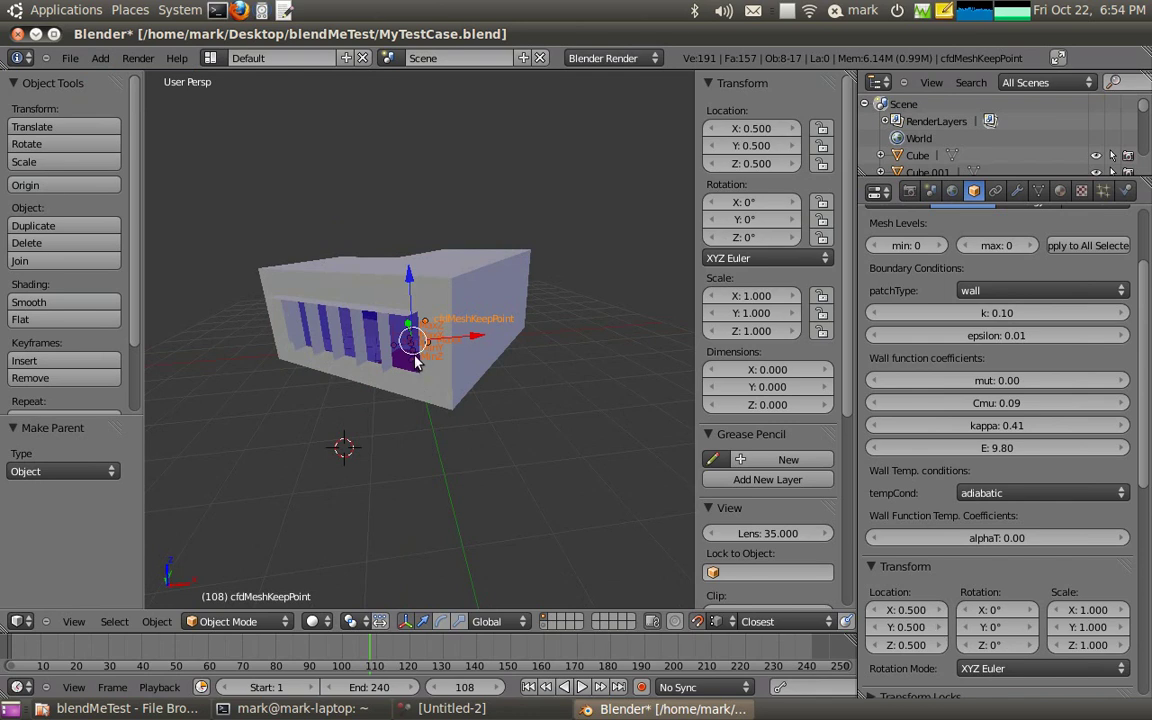
{"action": "key", "text": "s"}
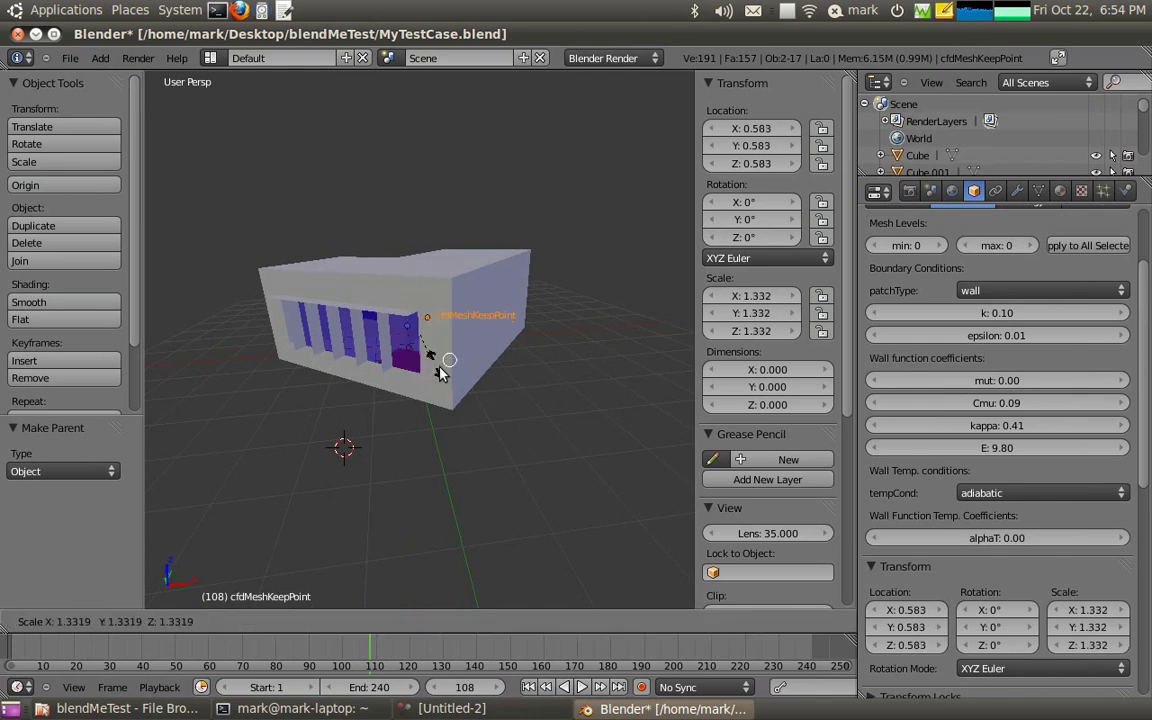
{"action": "left_click", "coordinate": [599, 481]}
- Set the cfdBoundingBox object's dimensions to 14 in X, 18 in Y and 6 in Z
{"action": "middle_click_drag", "start_coordinate": [423, 445], "coordinate": [451, 479]}
{"action": "scroll", "coordinate": [451, 479], "scroll_direction": "down", "scroll_amount": 3}
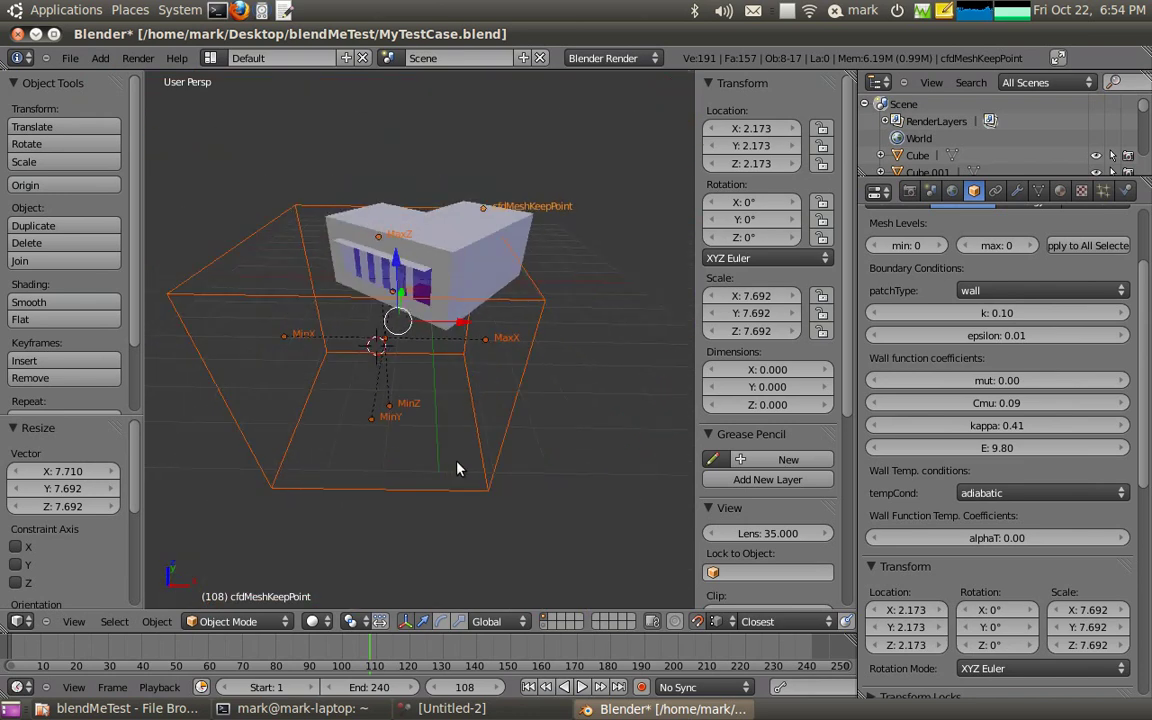
{"action": "right_click", "coordinate": [510, 436]}
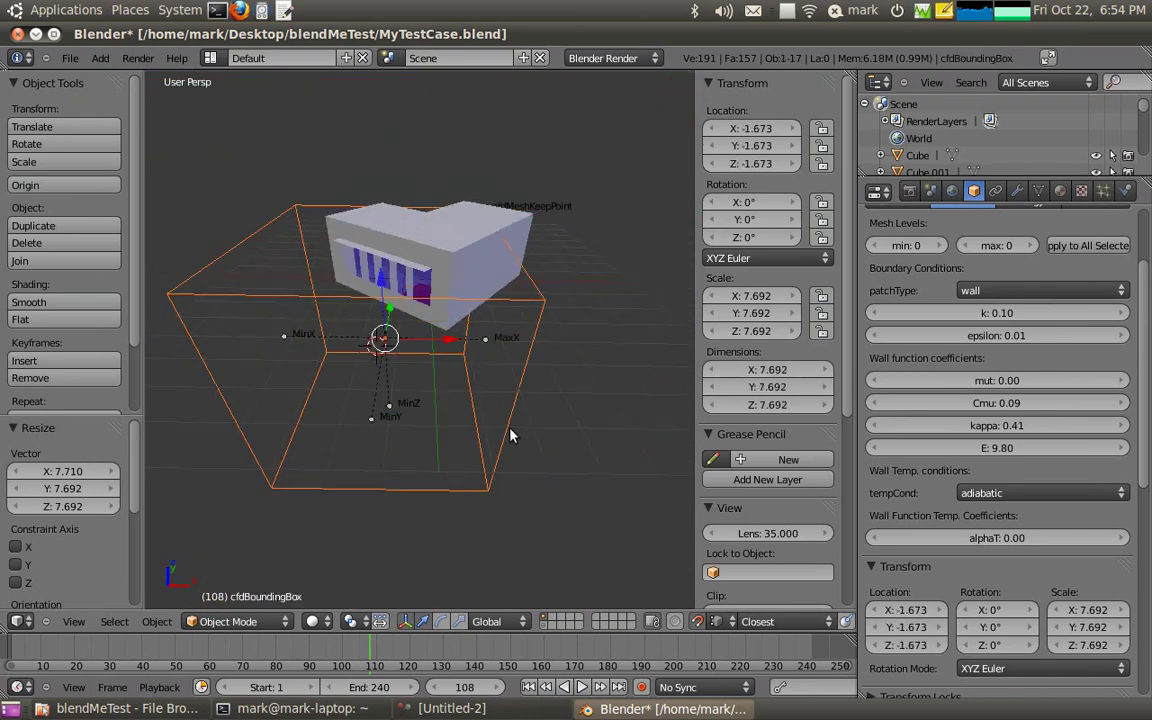
{"action": "left_click", "coordinate": [752, 372]}
{"action": "type", "text": "14"}
{"action": "key", "text": "Tab"}
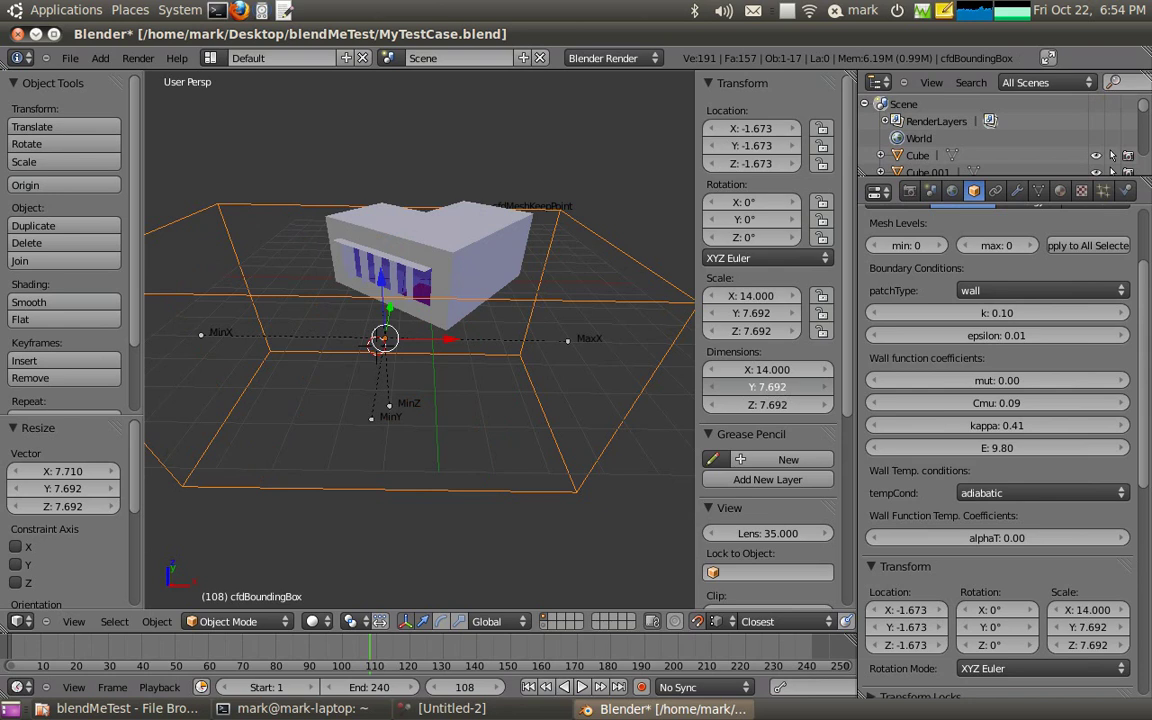
{"action": "type", "text": "18"}
{"action": "key", "text": "Tab"}
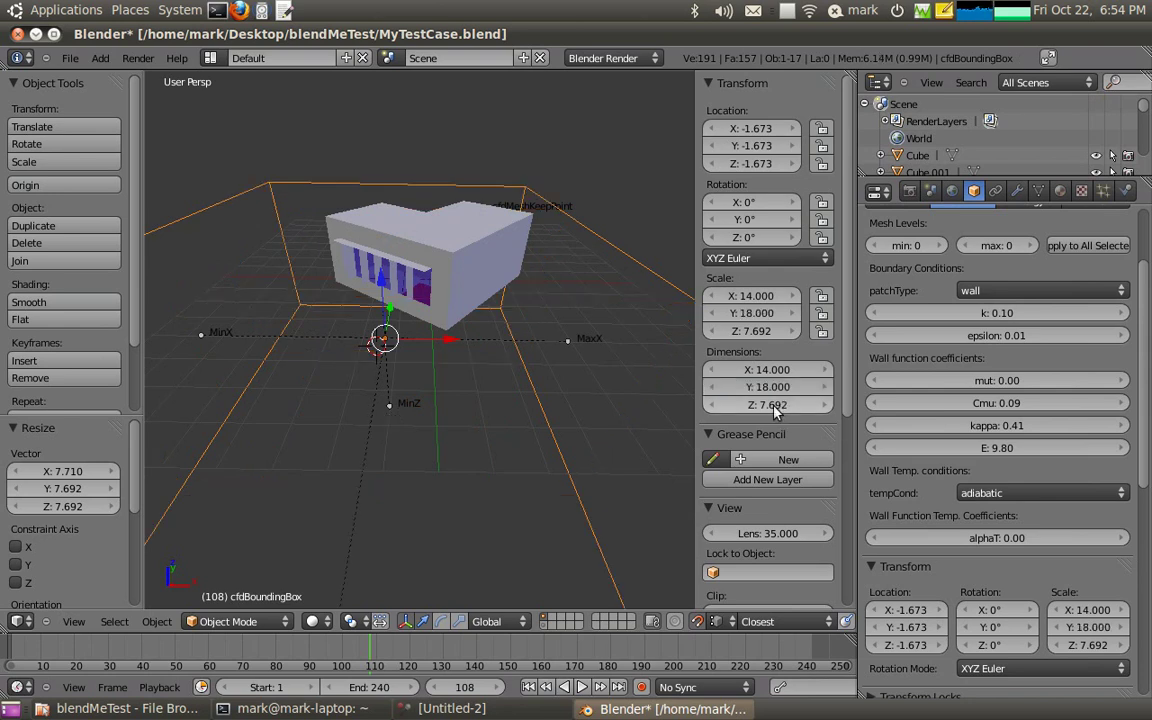
{"action": "type", "text": "6"}
{"action": "key", "text": "Return"}
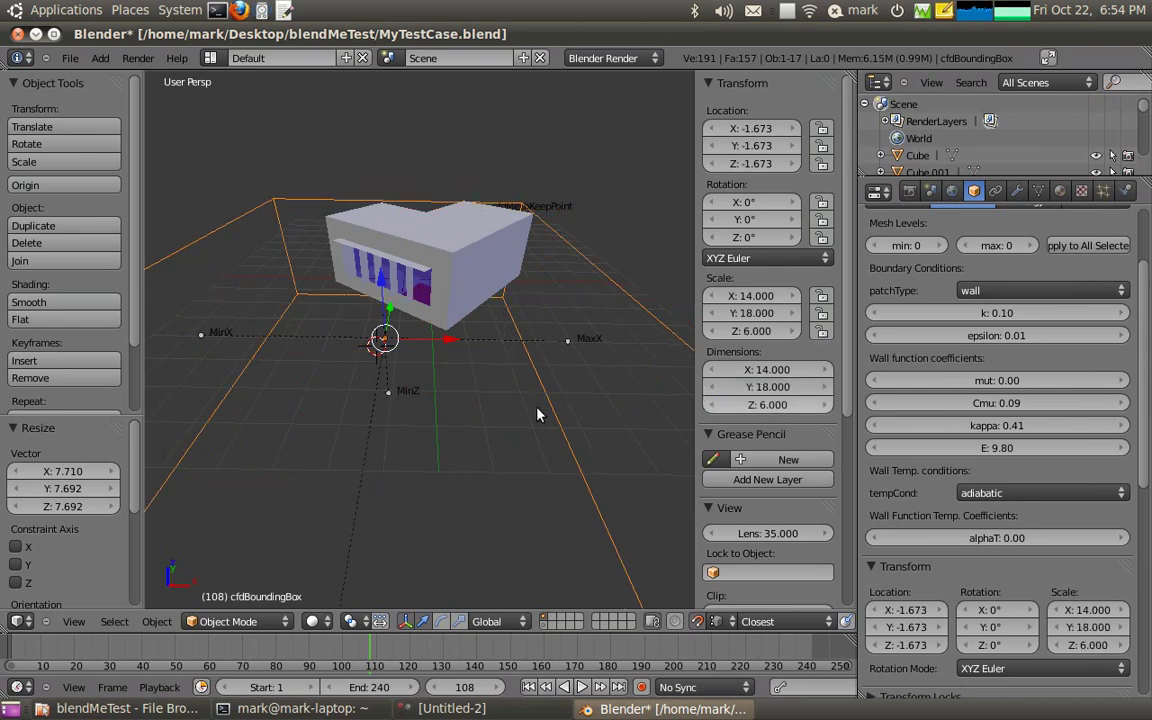
- Set the cfdBoundingBox object's location to X 0, Y 0 and Z 3
{"action": "middle_click_drag", "start_coordinate": [482, 365], "coordinate": [528, 362]}
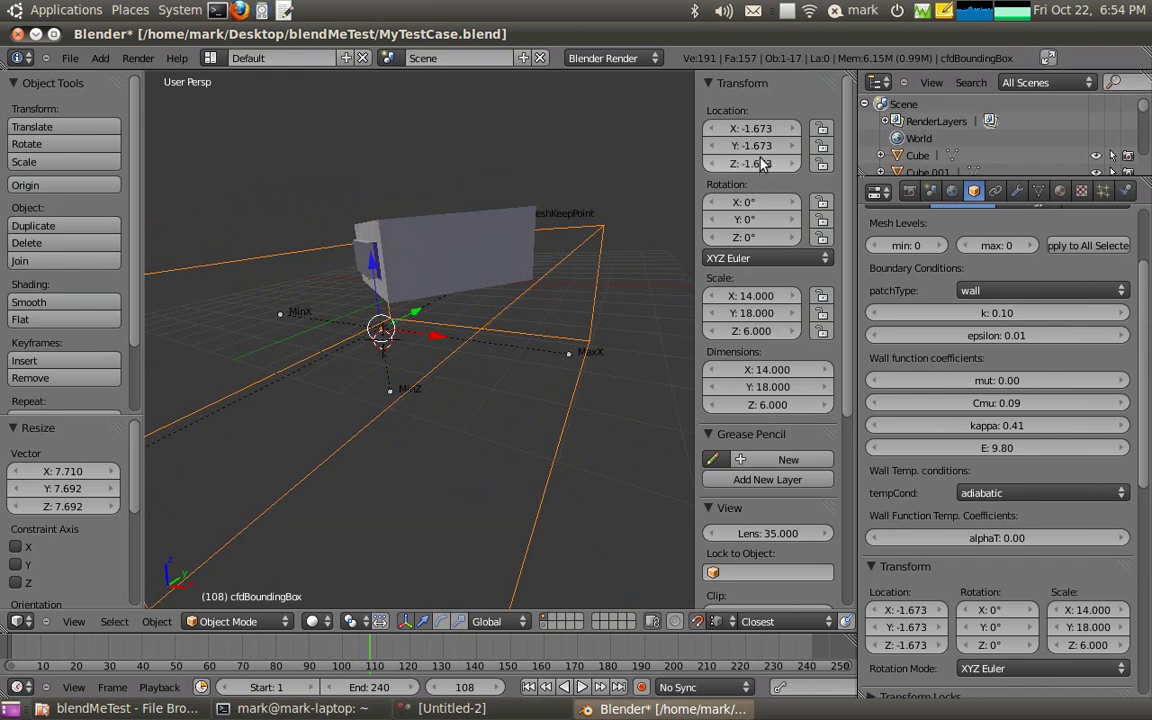
{"action": "left_click", "coordinate": [752, 128]}
{"action": "type", "text": "0"}
{"action": "key", "text": "Return"}
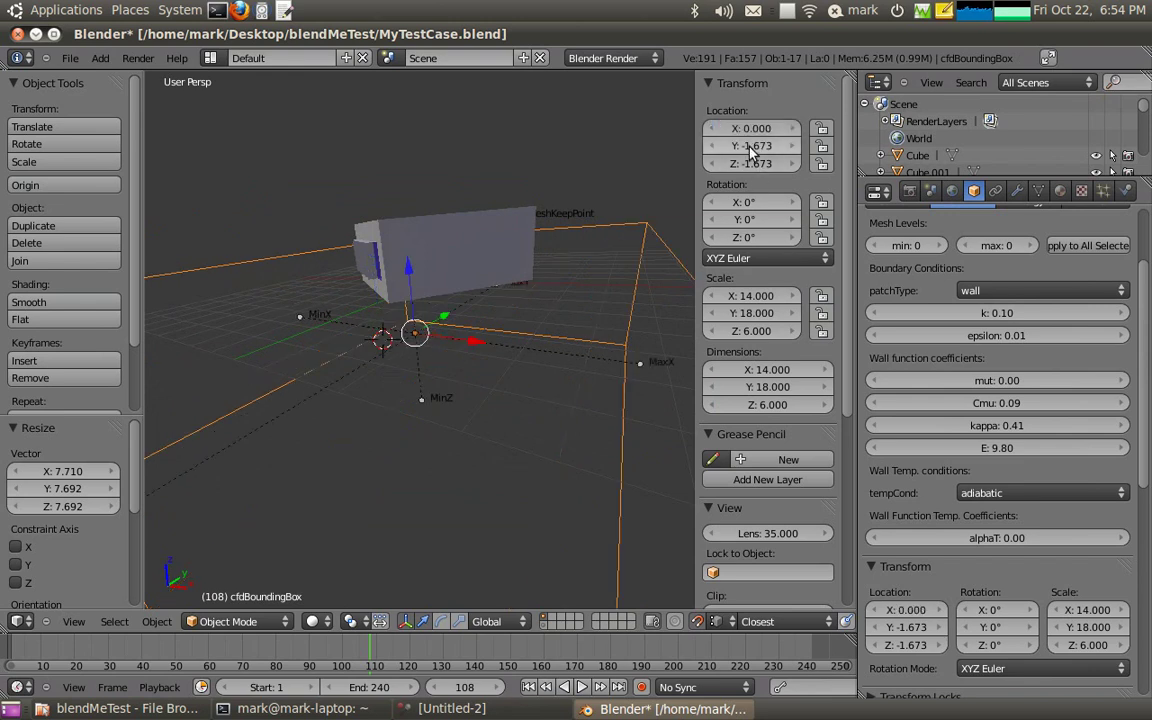
{"action": "left_click", "coordinate": [752, 146]}
{"action": "type", "text": "0"}
{"action": "key", "text": "Return"}
{"action": "left_click", "coordinate": [755, 163]}
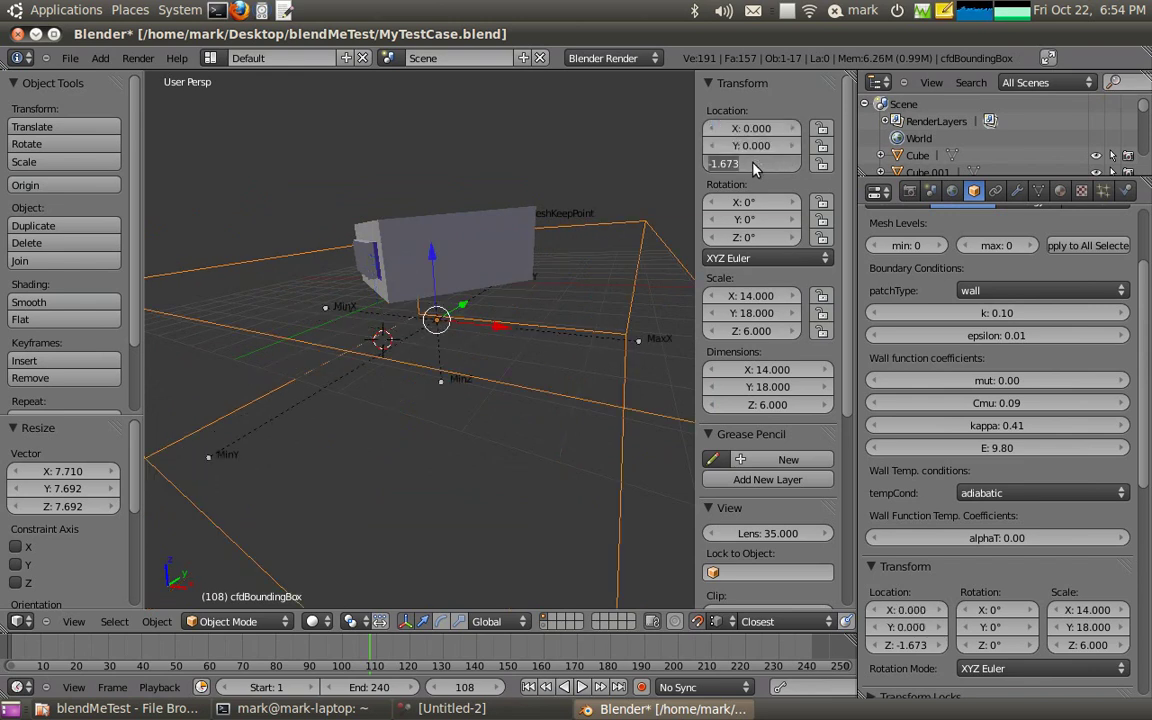
{"action": "type", "text": "3"}
{"action": "key", "text": "Return"}
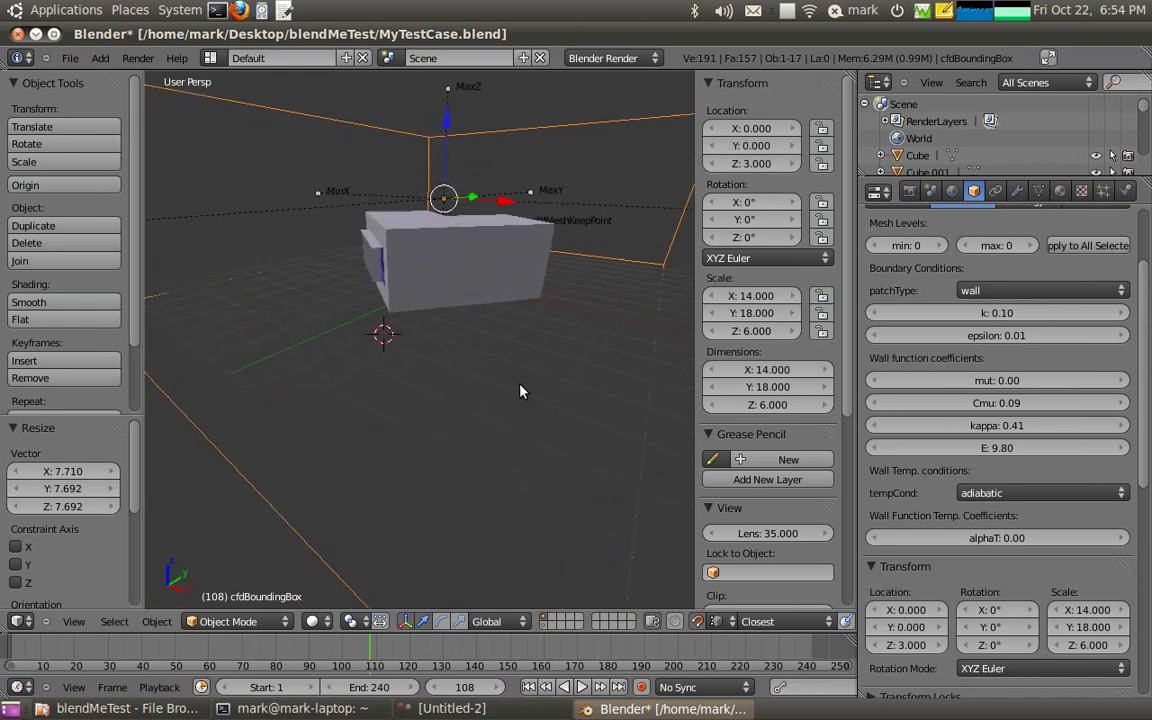
- Move the cfdMeshKeepPoint away from the building to about X 1.861, Y 3.373, Z 2.774
{"action": "middle_click_drag", "start_coordinate": [520, 391], "coordinate": [530, 229]}
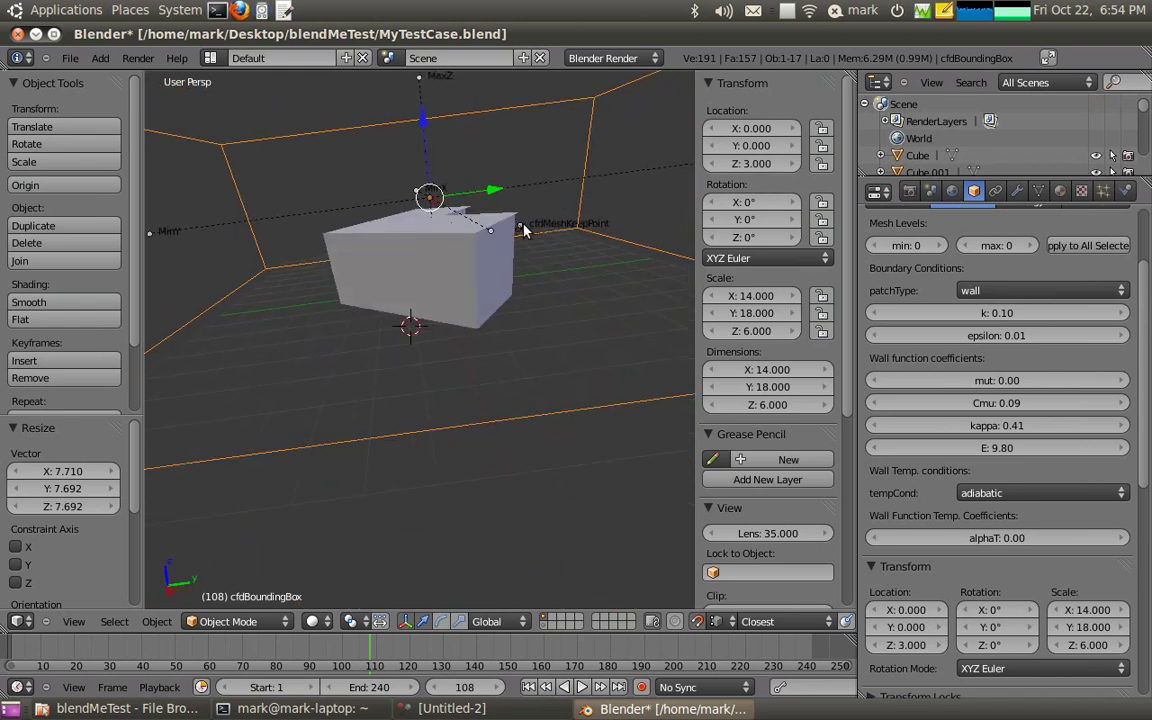
{"action": "right_click", "coordinate": [523, 230]}
{"action": "key", "text": "g"}
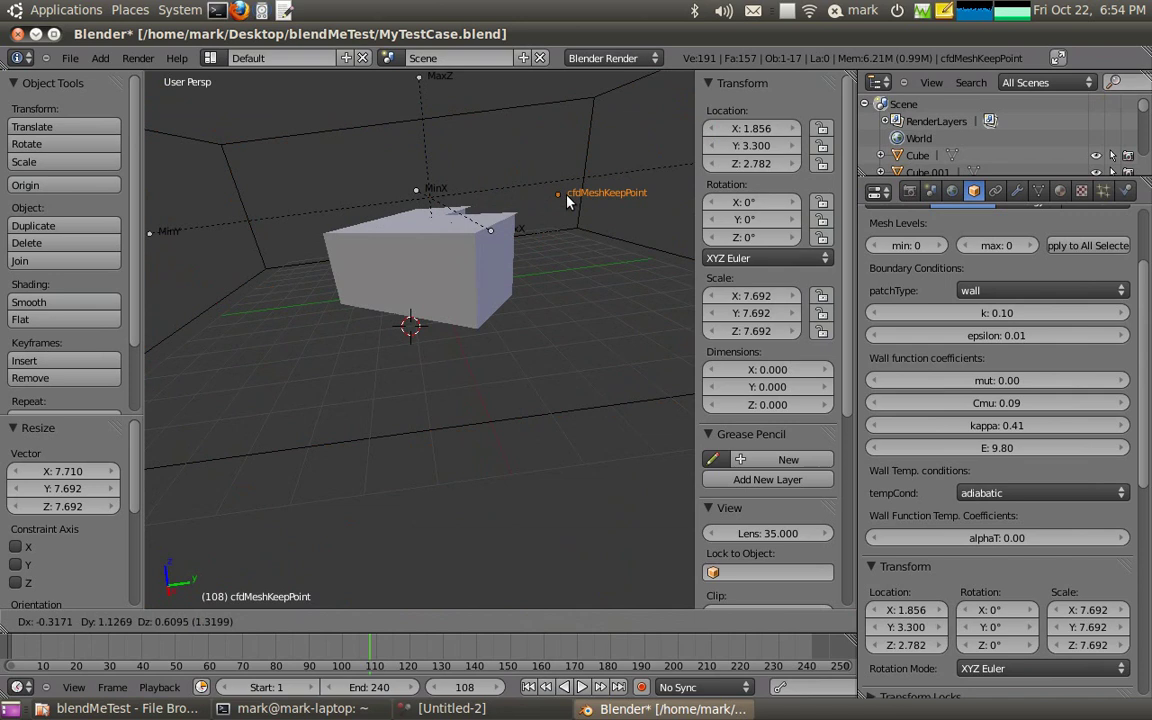
{"action": "left_click", "coordinate": [567, 202]}
- Make the MinY boundary a fixedVelocity patch with a Y velocity of 1
{"action": "middle_click_drag", "start_coordinate": [326, 302], "coordinate": [437, 349]}
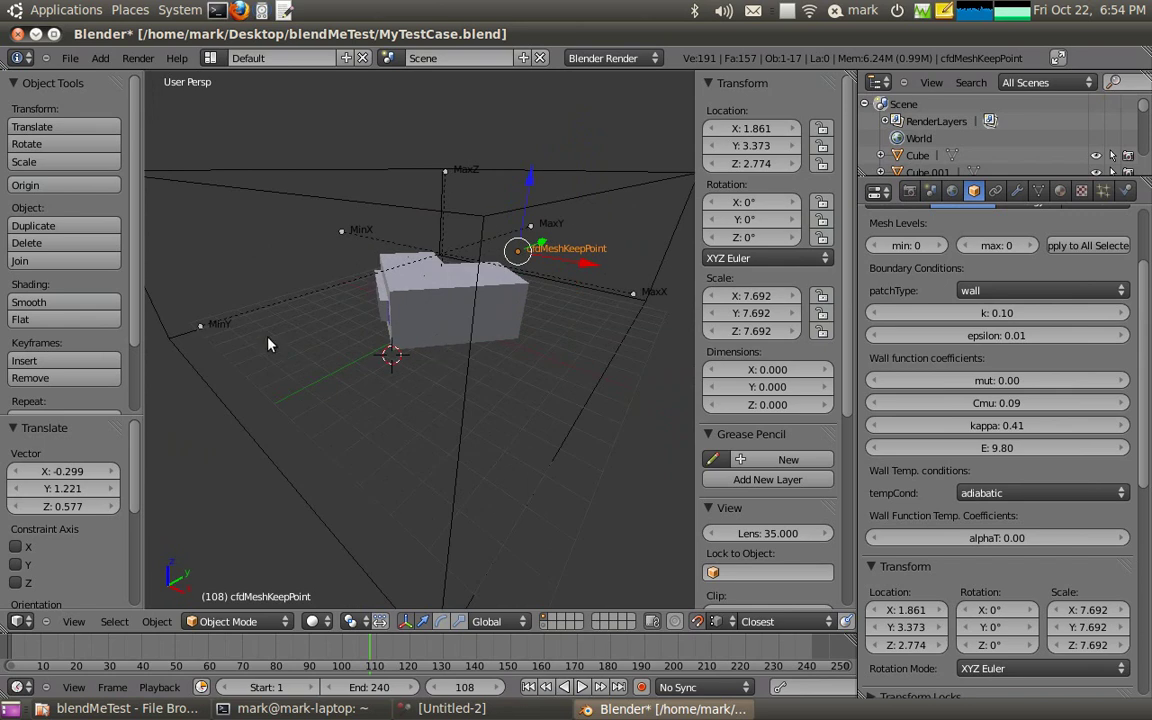
{"action": "right_click", "coordinate": [200, 330]}
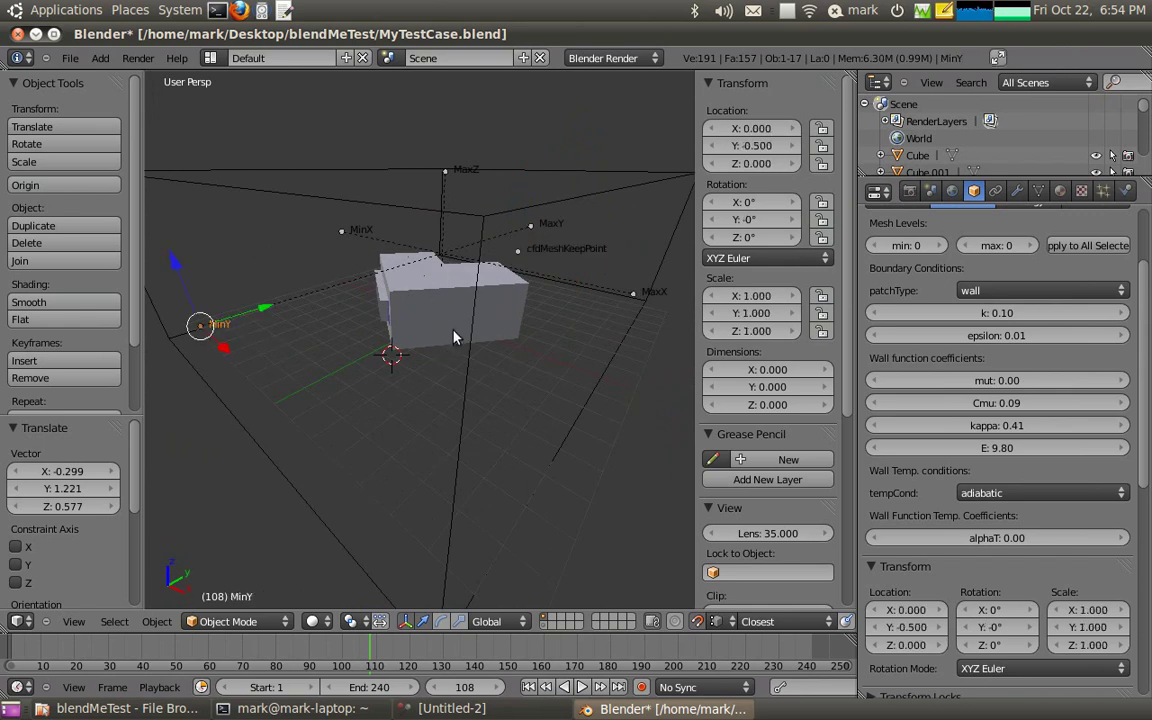
{"action": "left_click", "coordinate": [1068, 291]}
{"action": "left_click", "coordinate": [965, 208]}
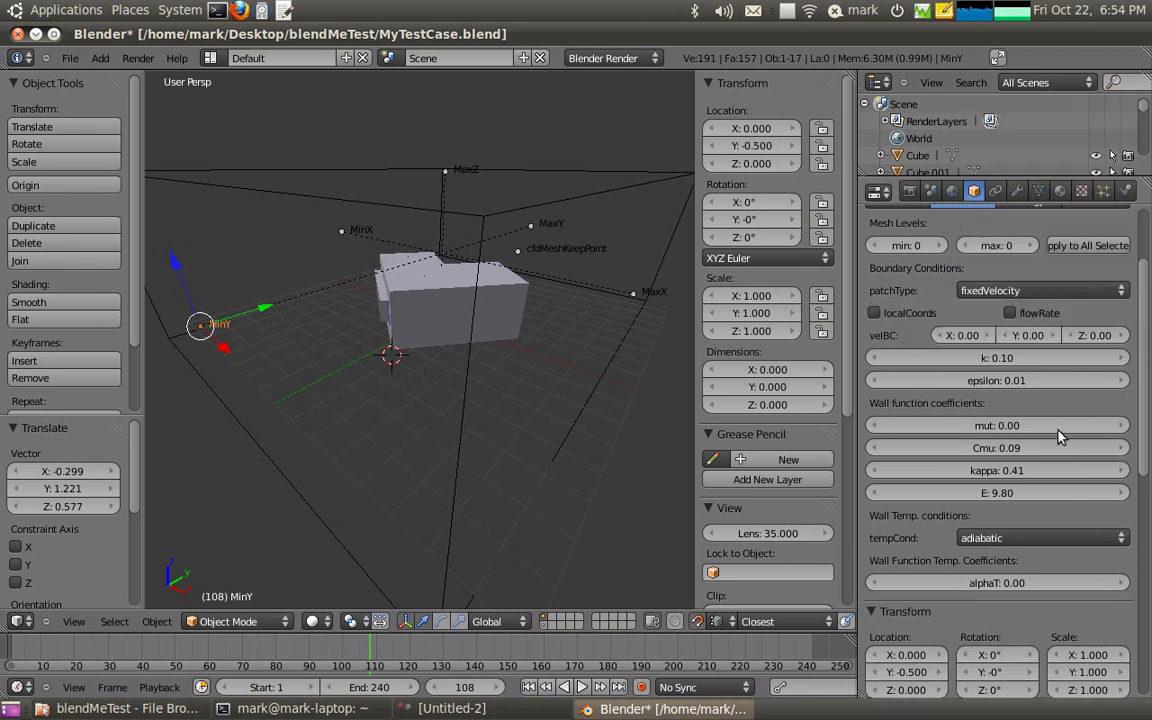
{"action": "left_click", "coordinate": [1025, 337]}
{"action": "type", "text": "1"}
{"action": "key", "text": "Return"}
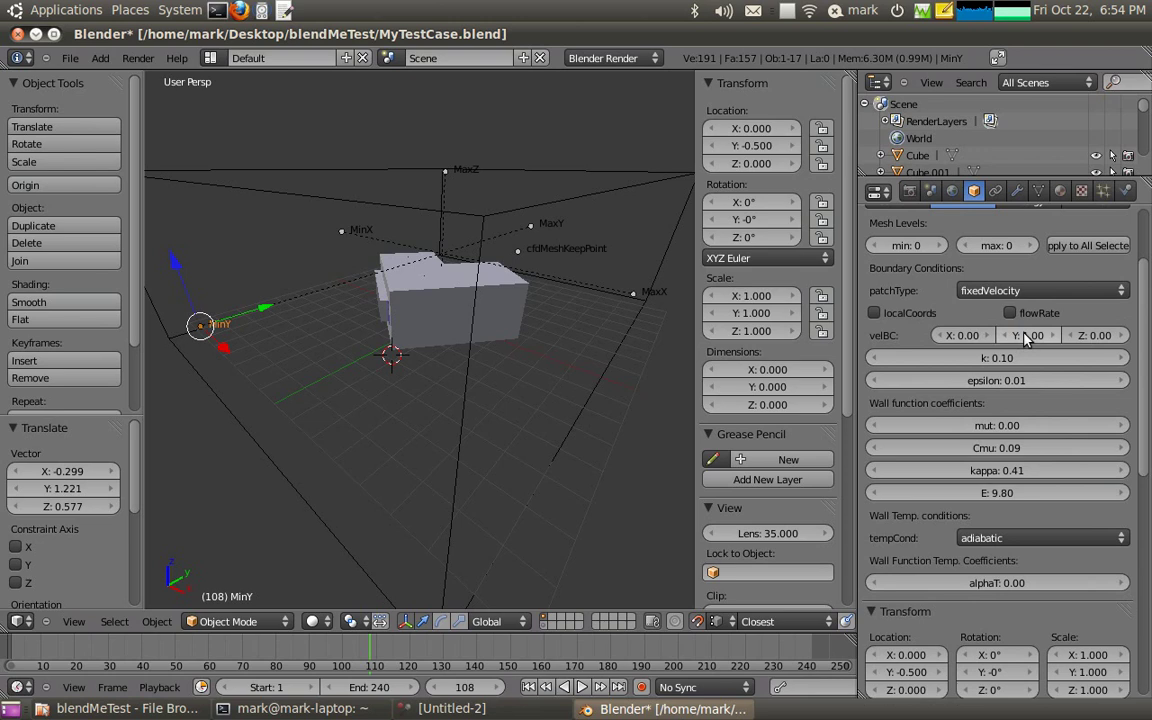
- Set the patch type of the MaxY boundary to fixedPressure
{"action": "right_click", "coordinate": [531, 226]}
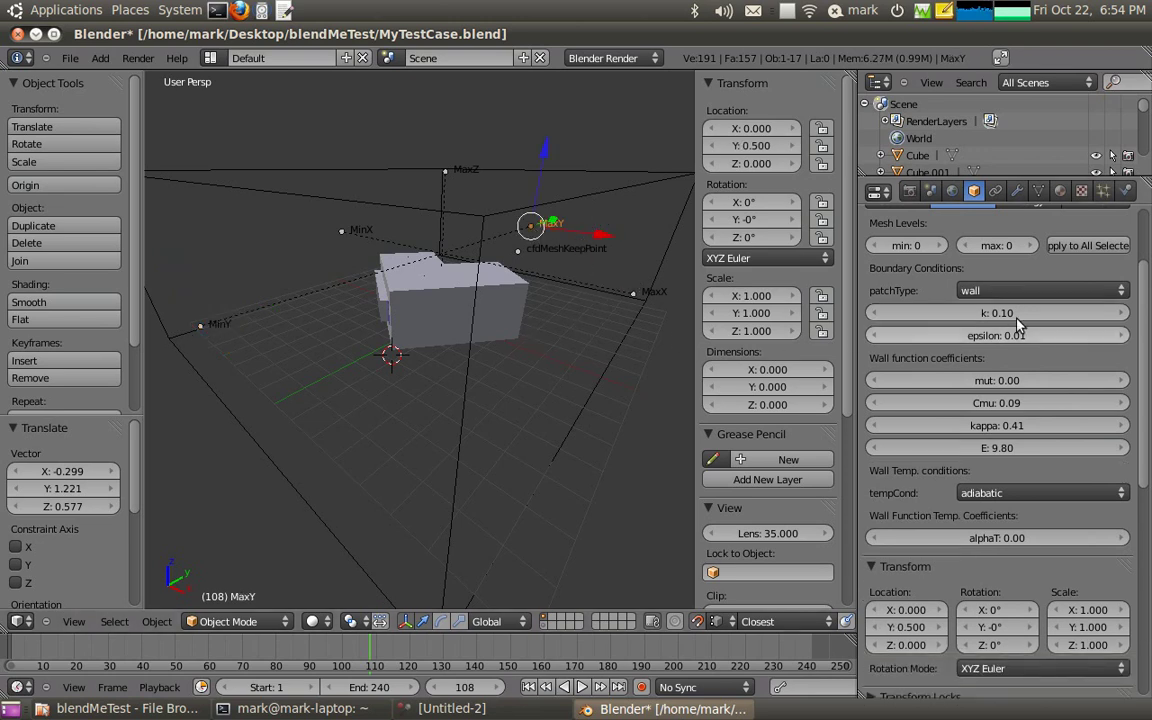
{"action": "left_click", "coordinate": [1000, 290]}
{"action": "left_click", "coordinate": [1022, 254]}
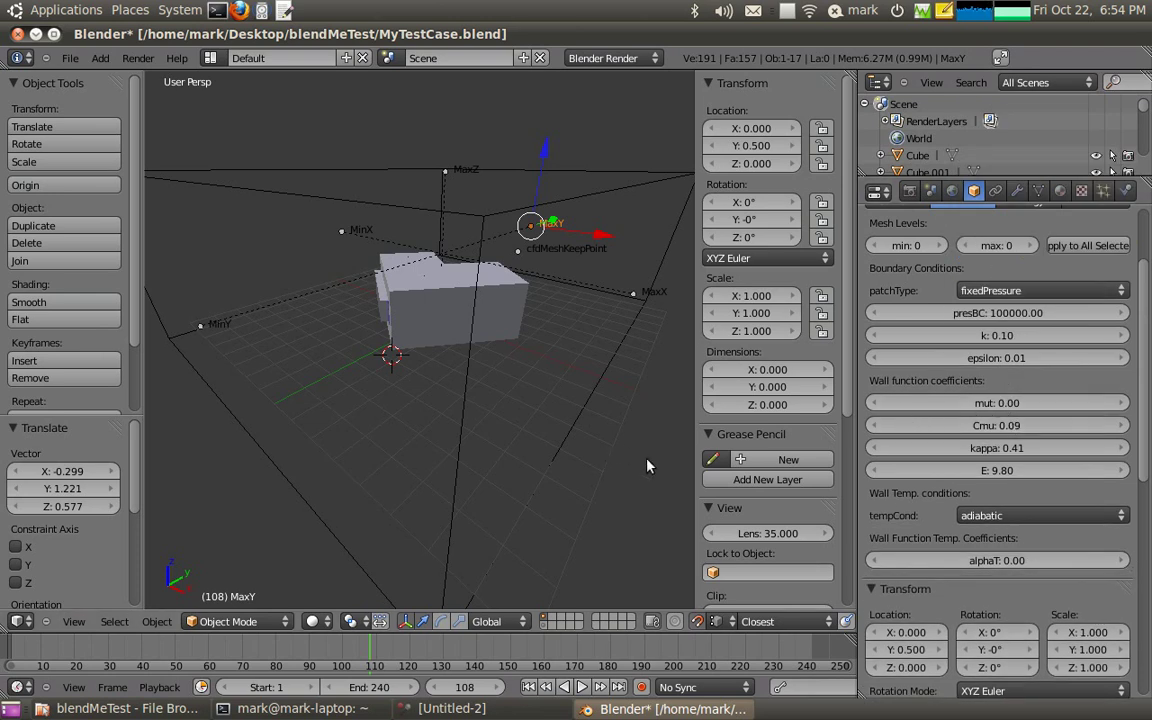
- Set the temperature condition of the cfdBoundingBox object to isothermal
{"action": "right_click", "coordinate": [201, 339]}
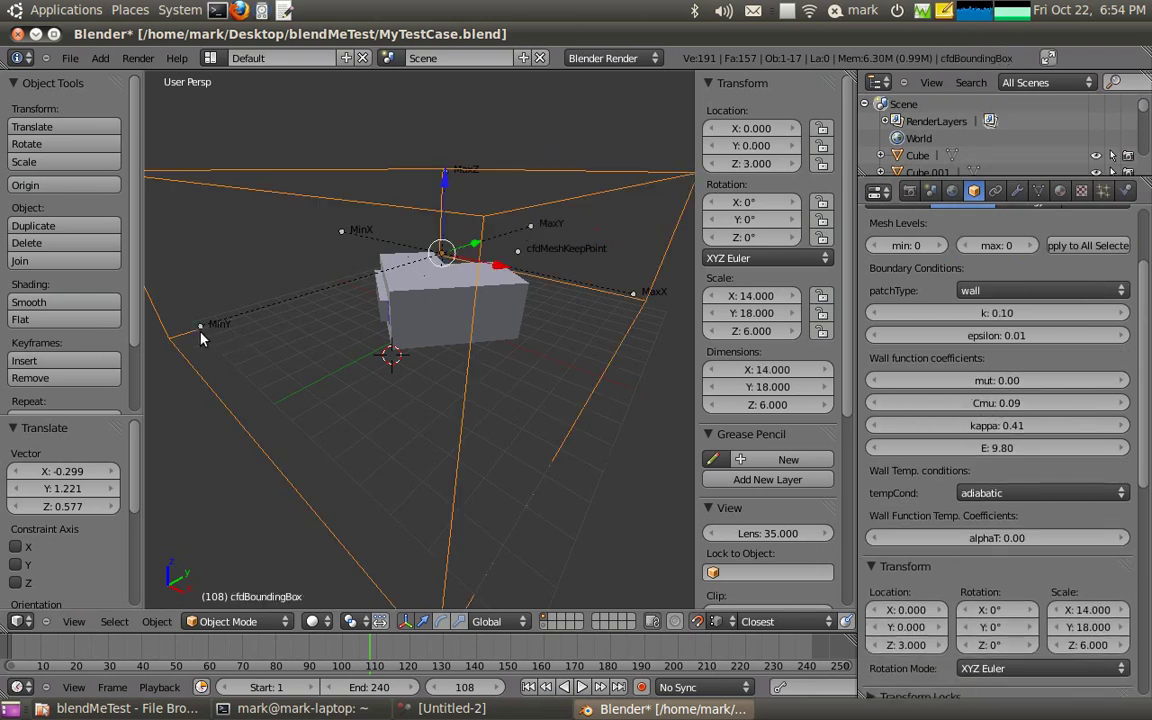
{"action": "left_click", "coordinate": [1018, 494]}
{"action": "left_click", "coordinate": [1005, 476]}
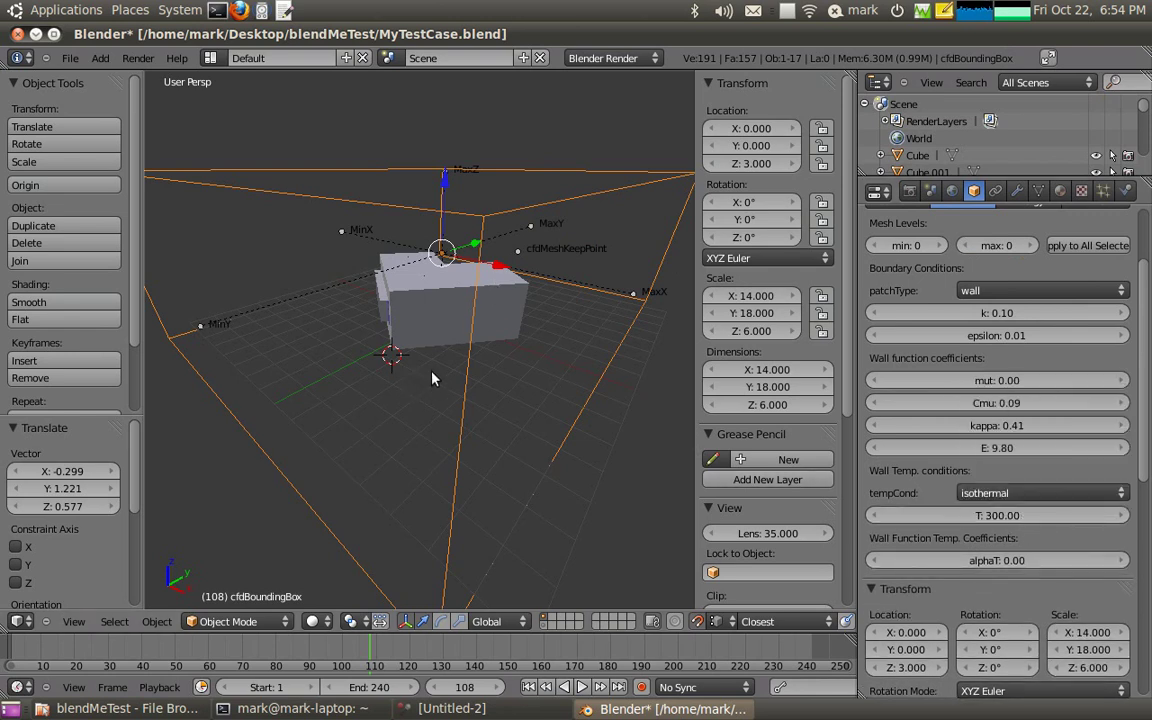
- Set the temperature condition of the MinY boundary to isothermal
{"action": "right_click", "coordinate": [200, 327]}
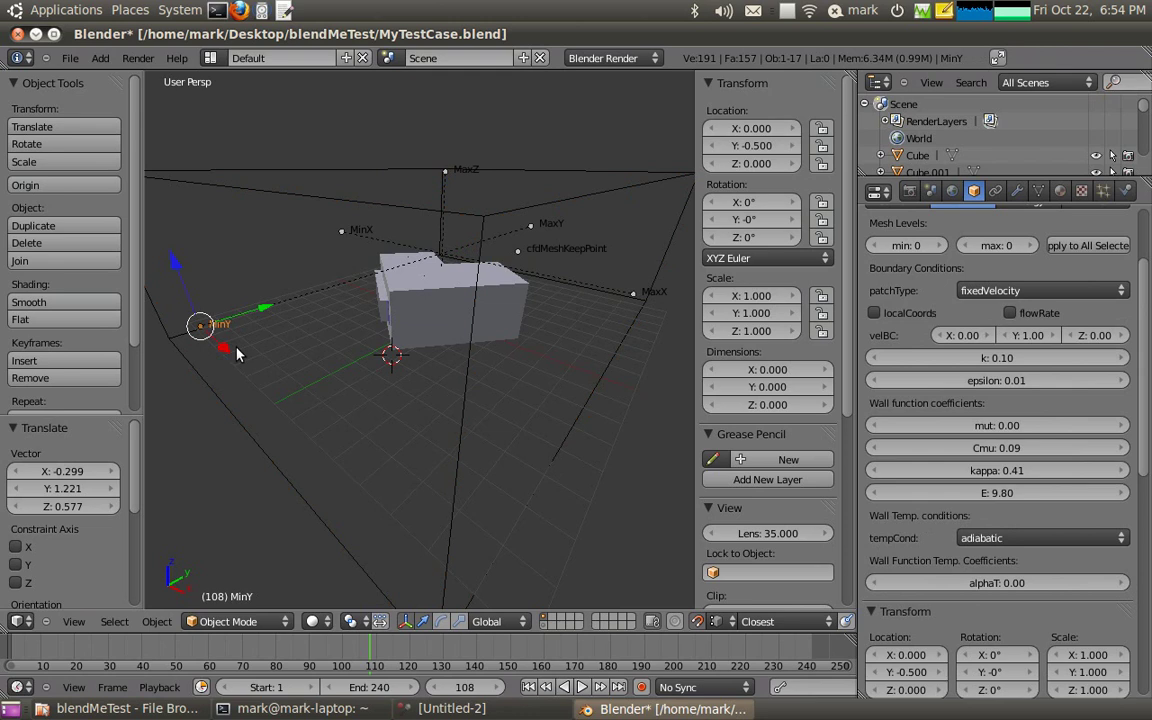
{"action": "left_click", "coordinate": [1000, 538]}
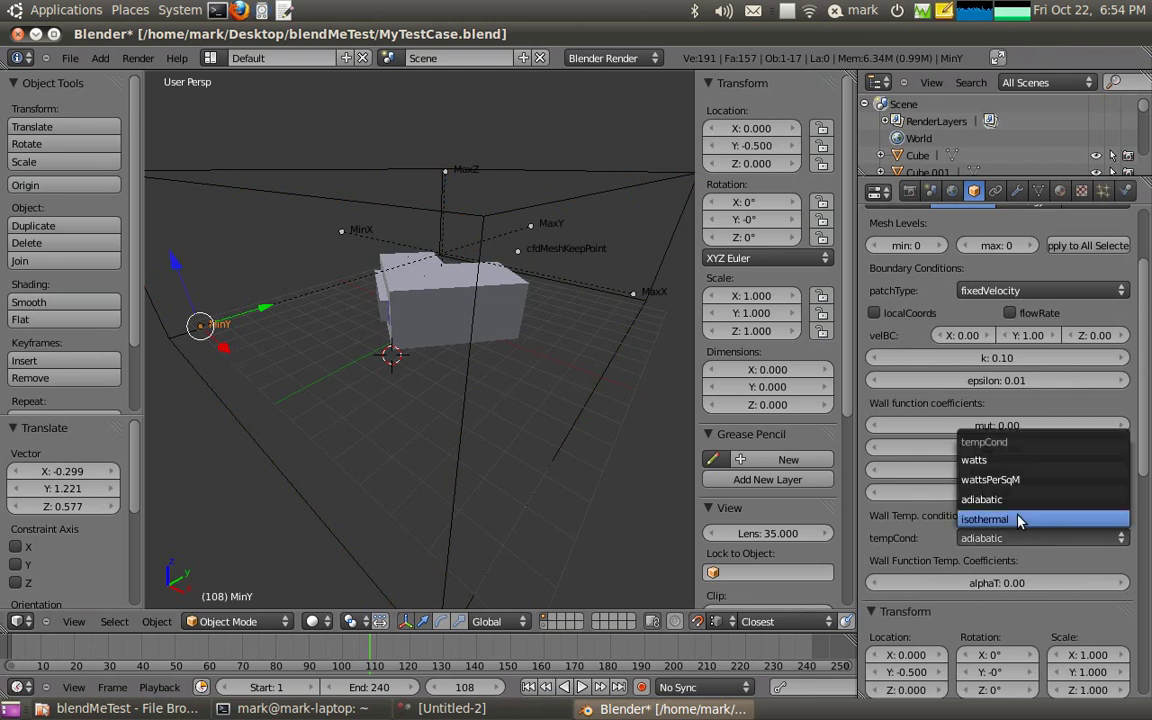
{"action": "left_click", "coordinate": [1012, 516]}
- Review the boundary settings of MaxY, the building, cfdMeshKeepPoint, cfdBoundingBox and MinY by selecting them in turn
{"action": "right_click", "coordinate": [530, 226]}
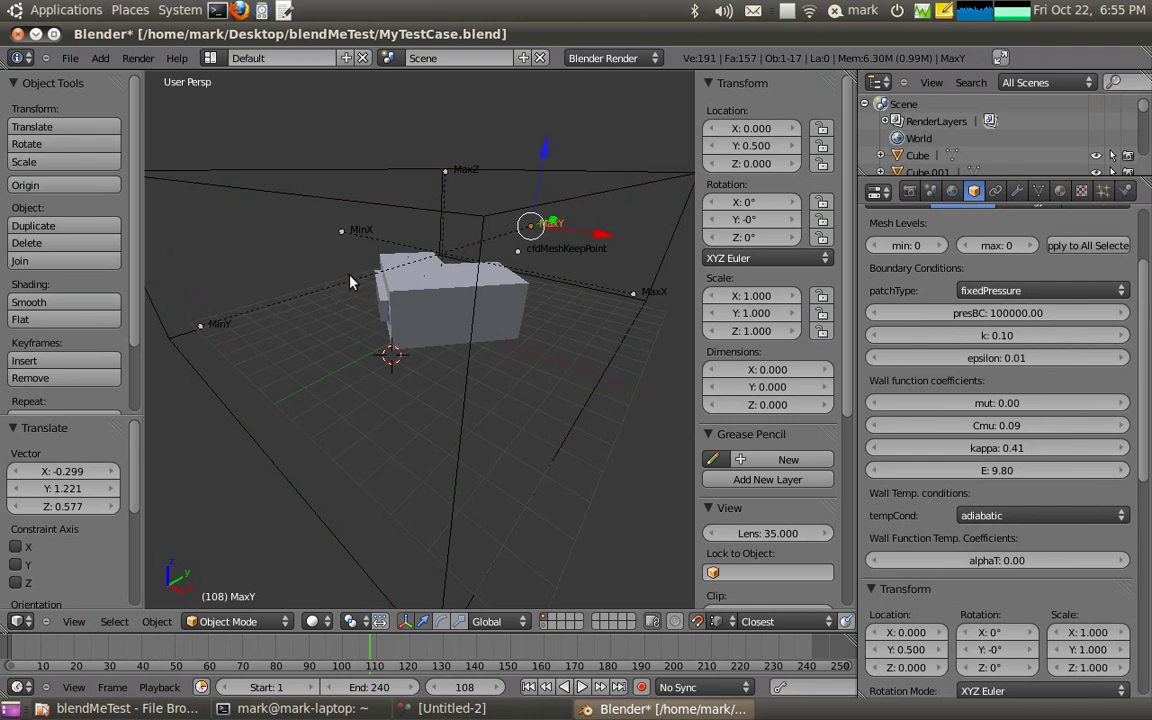
{"action": "right_click", "coordinate": [414, 312]}
{"action": "middle_click_drag", "start_coordinate": [451, 427], "coordinate": [401, 366]}
{"action": "right_click", "coordinate": [517, 251]}
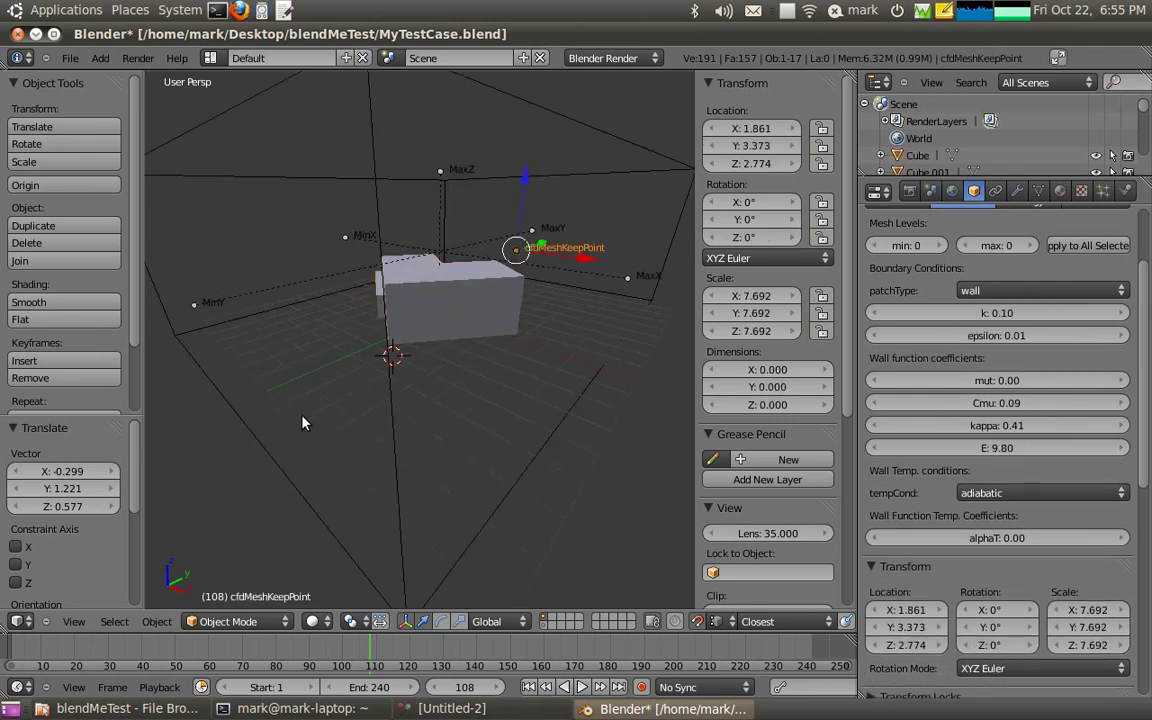
{"action": "middle_click_drag", "start_coordinate": [303, 419], "coordinate": [310, 433]}
{"action": "right_click", "coordinate": [204, 334]}
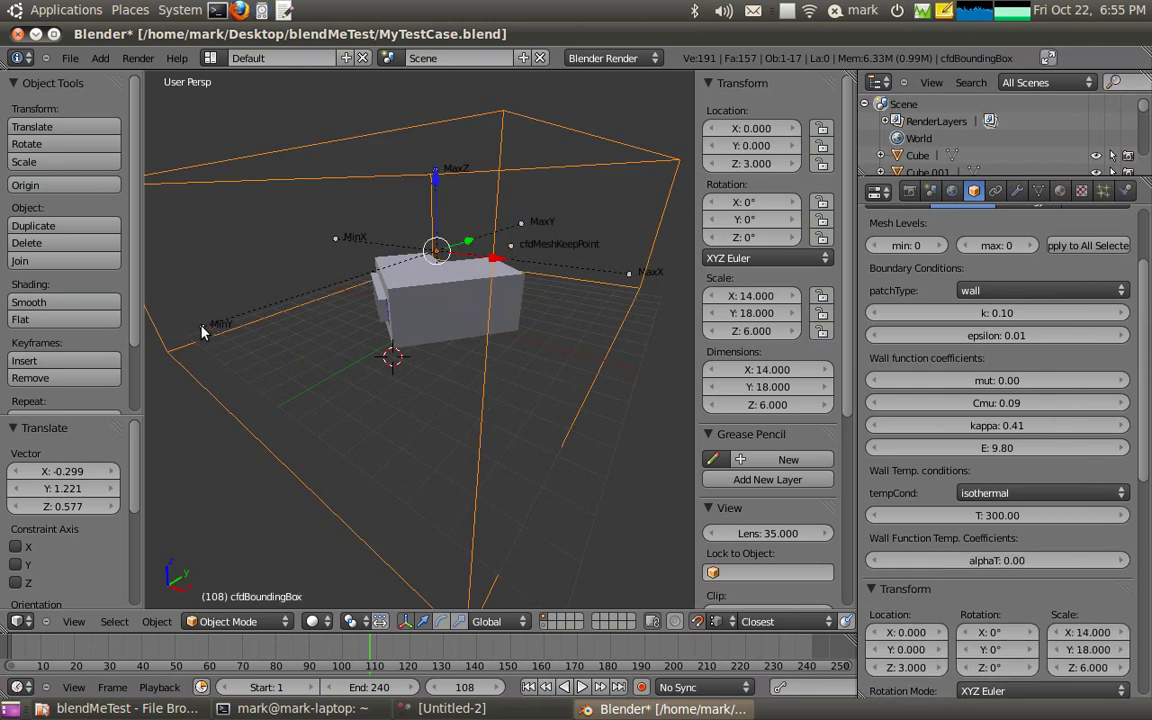
{"action": "right_click", "coordinate": [202, 333]}
{"action": "middle_click_drag", "start_coordinate": [430, 425], "coordinate": [474, 437]}
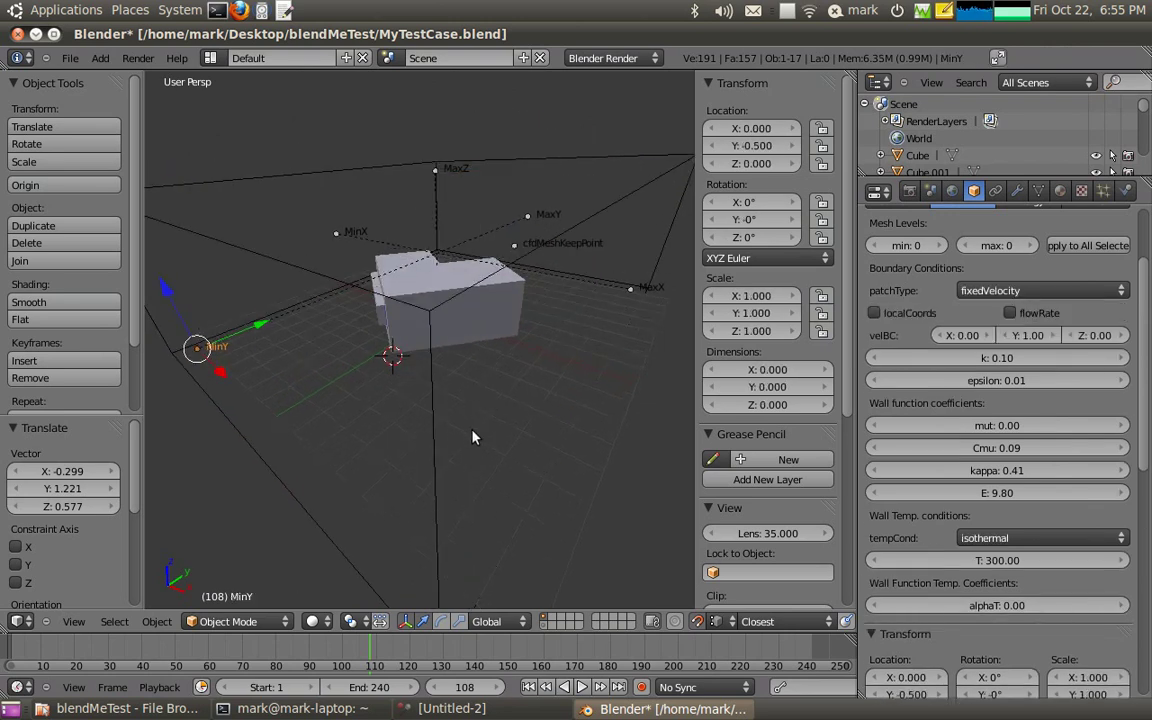
- Select all objects in the scene, including the building, the bounding box and its helper points
{"action": "key", "text": "a"}
{"action": "key", "text": "a"}
{"action": "middle_click_drag", "start_coordinate": [411, 481], "coordinate": [496, 404]}
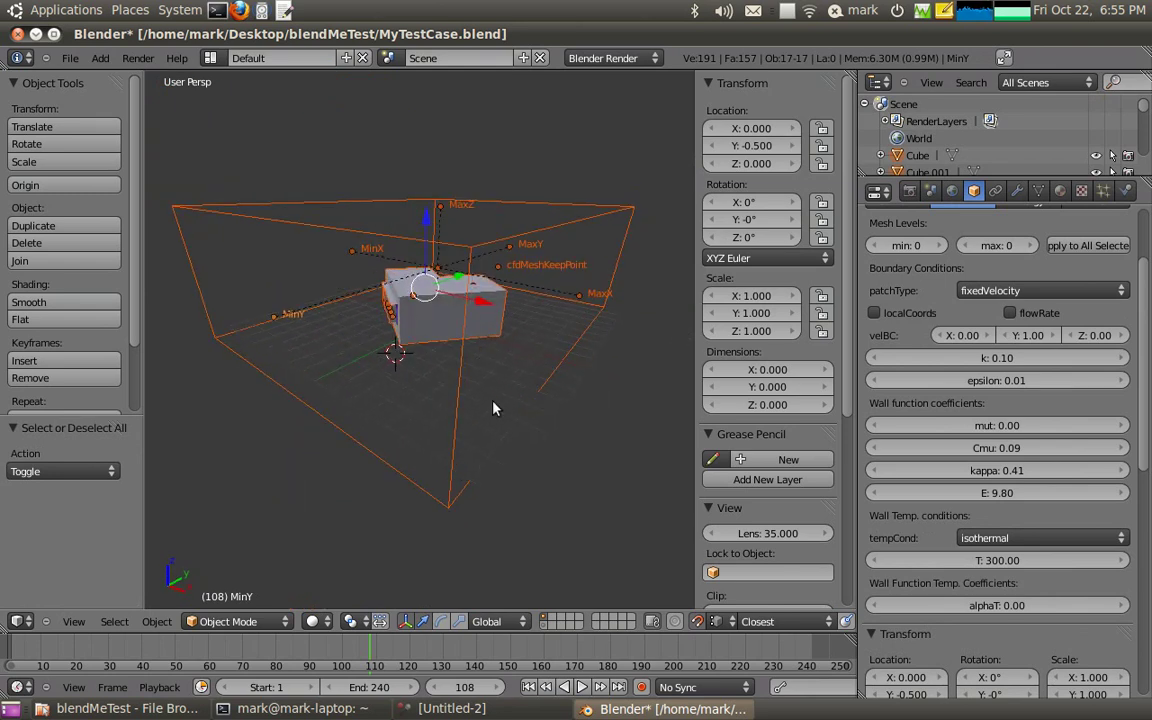
- Construct the CFD base mesh with blockMesh and check its output in the terminal
{"action": "left_click", "coordinate": [930, 195]}
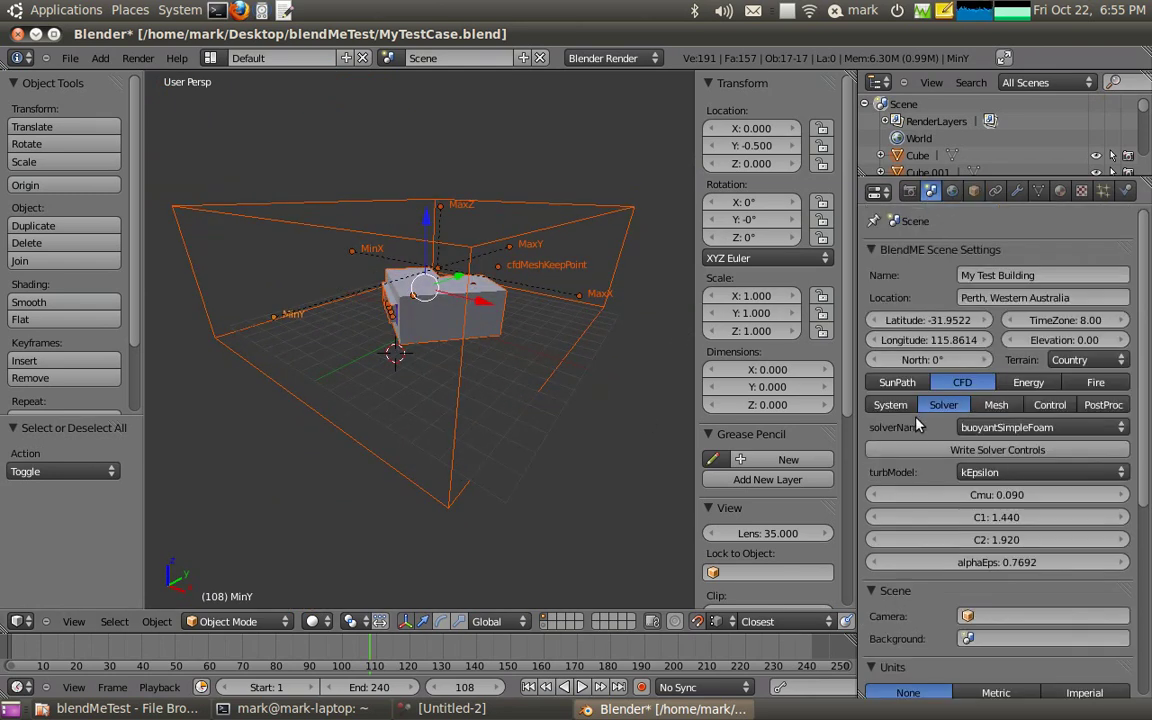
{"action": "left_click", "coordinate": [890, 404]}
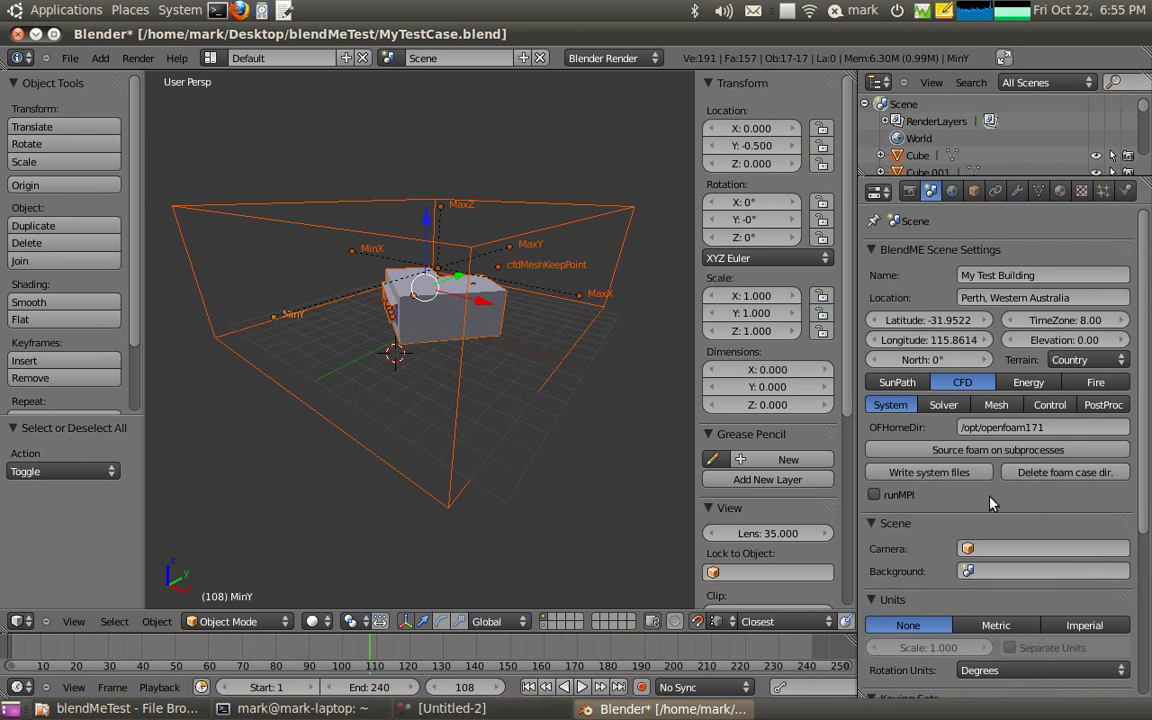
{"action": "left_click", "coordinate": [993, 405]}
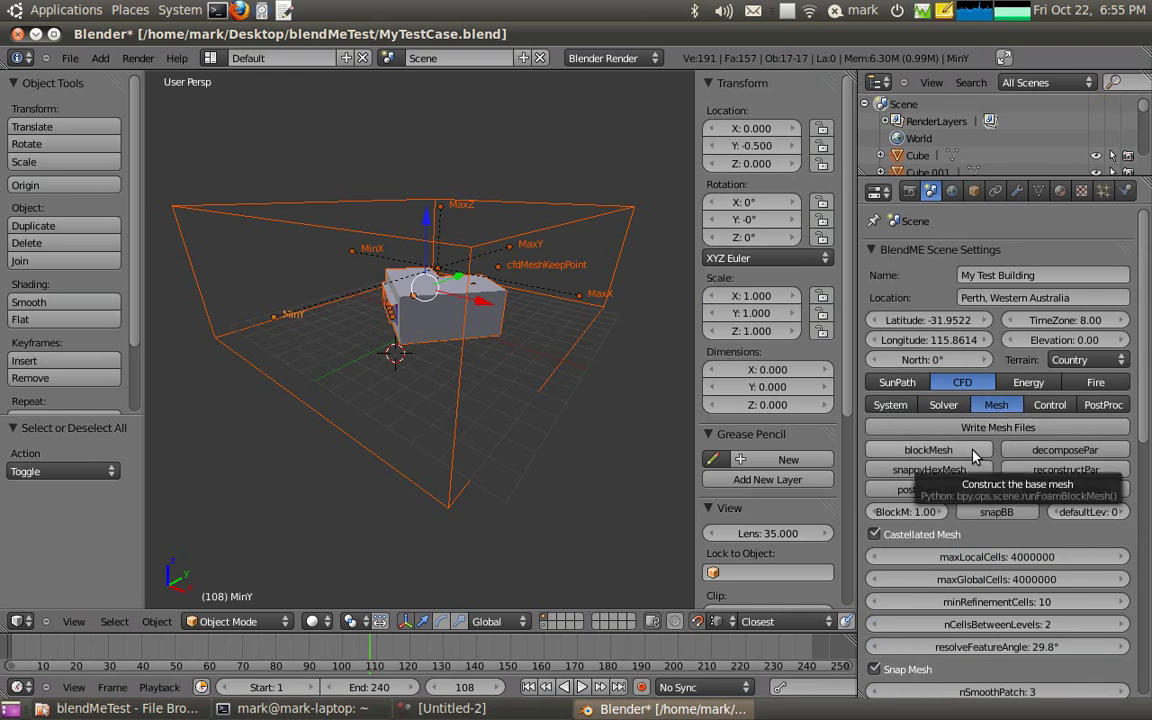
{"action": "left_click", "coordinate": [975, 455]}
{"action": "left_click", "coordinate": [292, 709]}
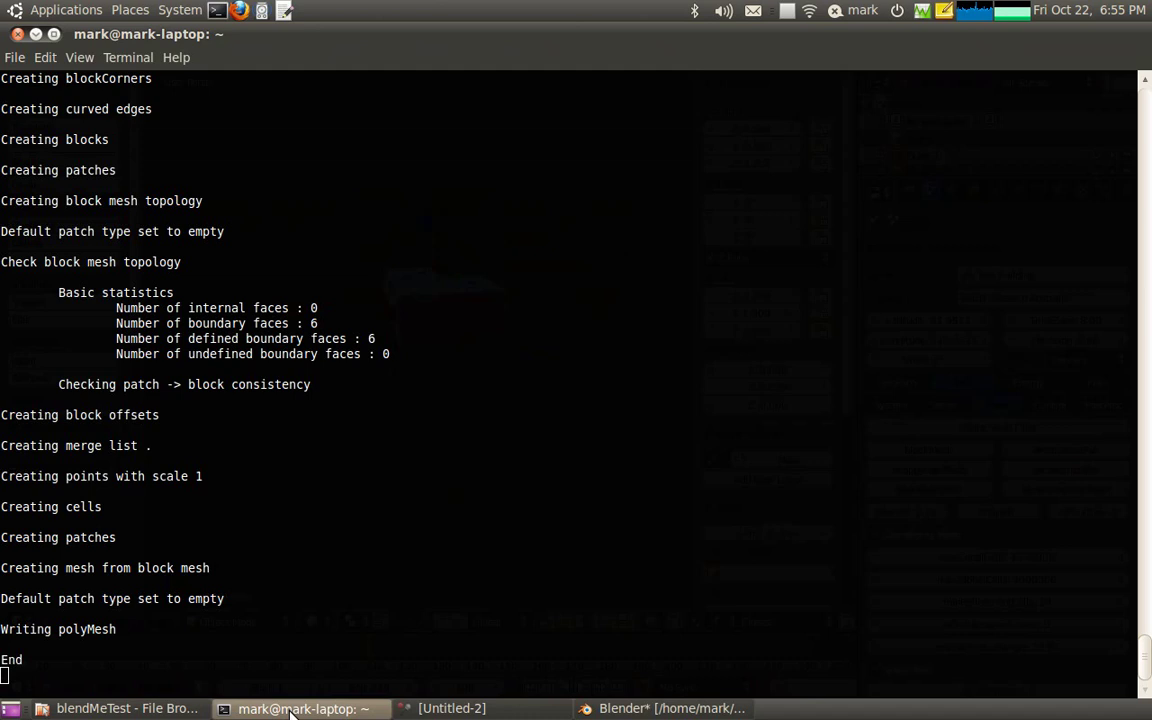
{"action": "left_click", "coordinate": [292, 709]}
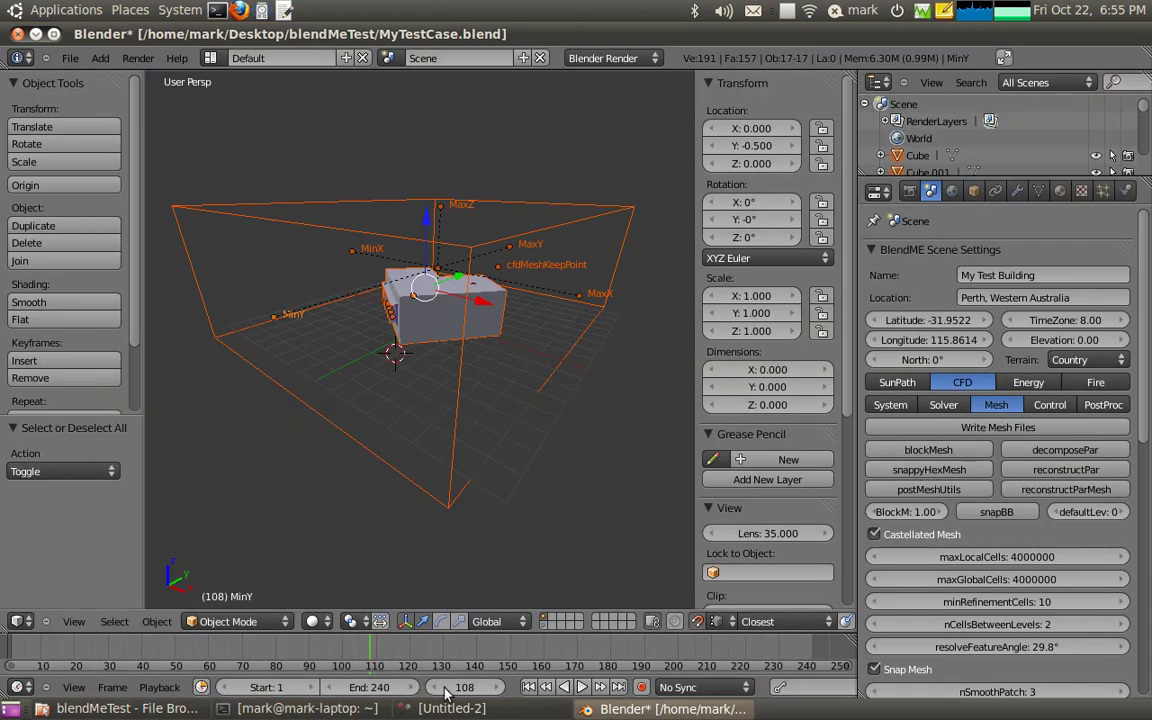
{"action": "left_click", "coordinate": [310, 709]}
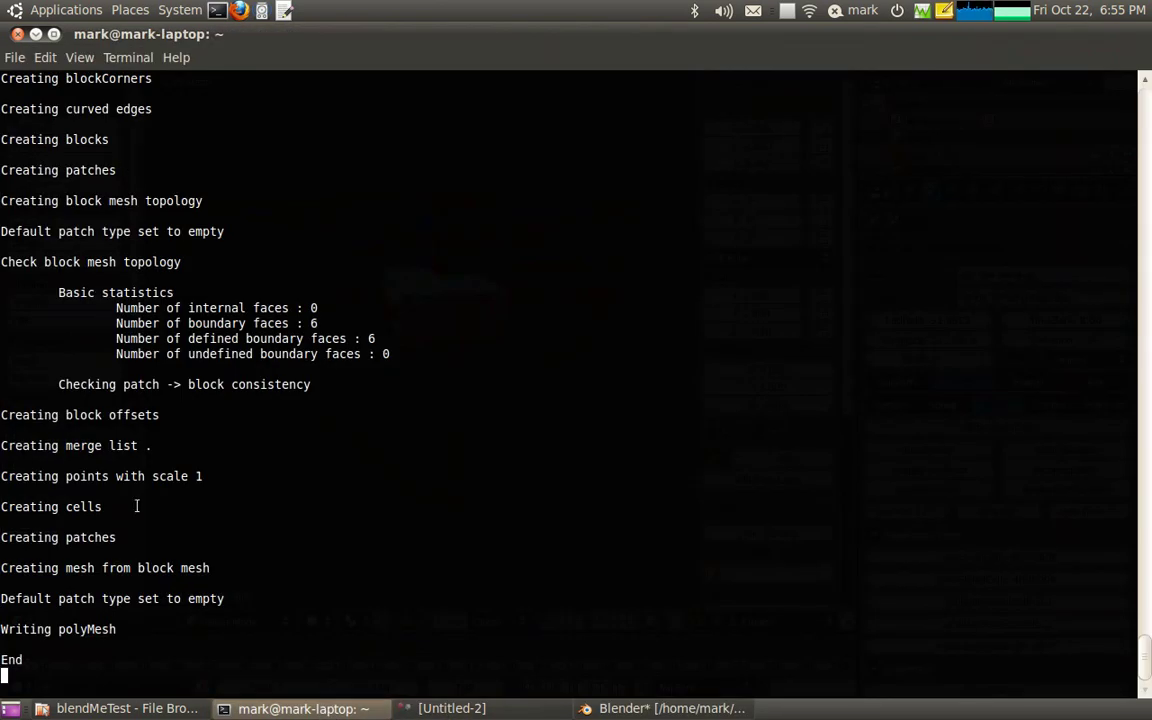
- Run snappyHexMesh on the base mesh and check its progress in the terminal
{"action": "left_click", "coordinate": [300, 709]}
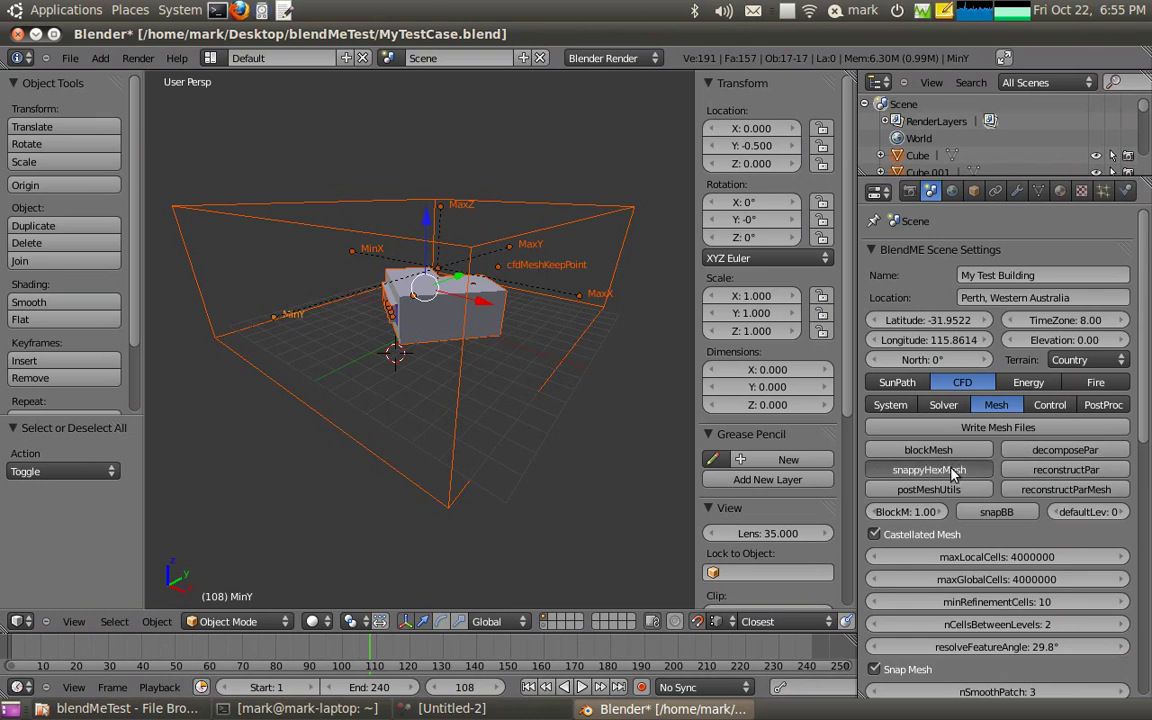
{"action": "left_click", "coordinate": [300, 709]}
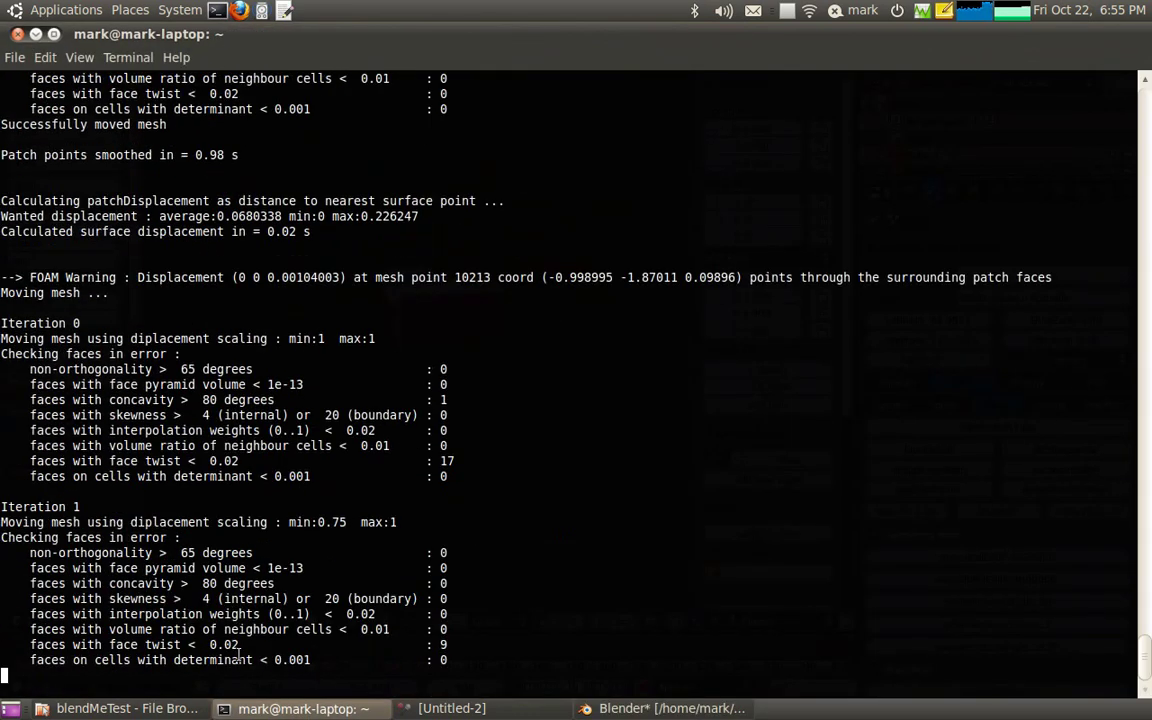
{"action": "left_click", "coordinate": [608, 709]}
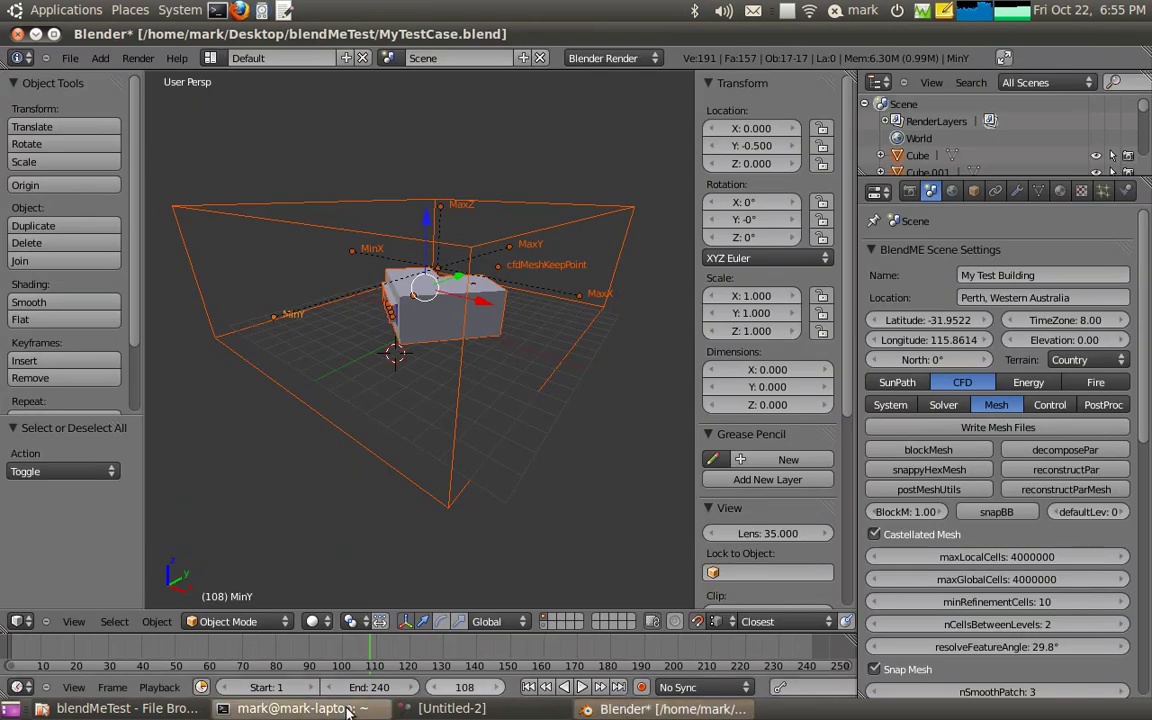
{"action": "left_click", "coordinate": [296, 709]}
{"action": "left_click", "coordinate": [296, 710]}
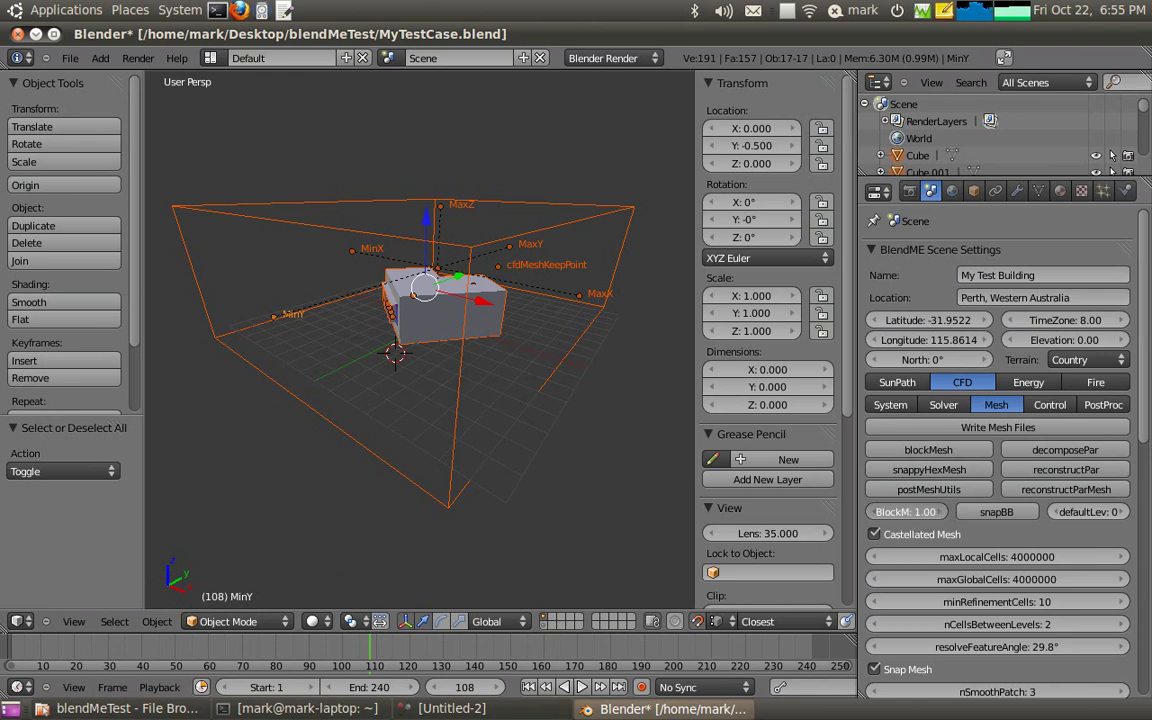
- Set the BlockM base mesh cell size to 0.5 in the CFD mesh settings
{"action": "left_click", "coordinate": [920, 512]}
{"action": "type", "text": "0.5"}
{"action": "key", "text": "Return"}
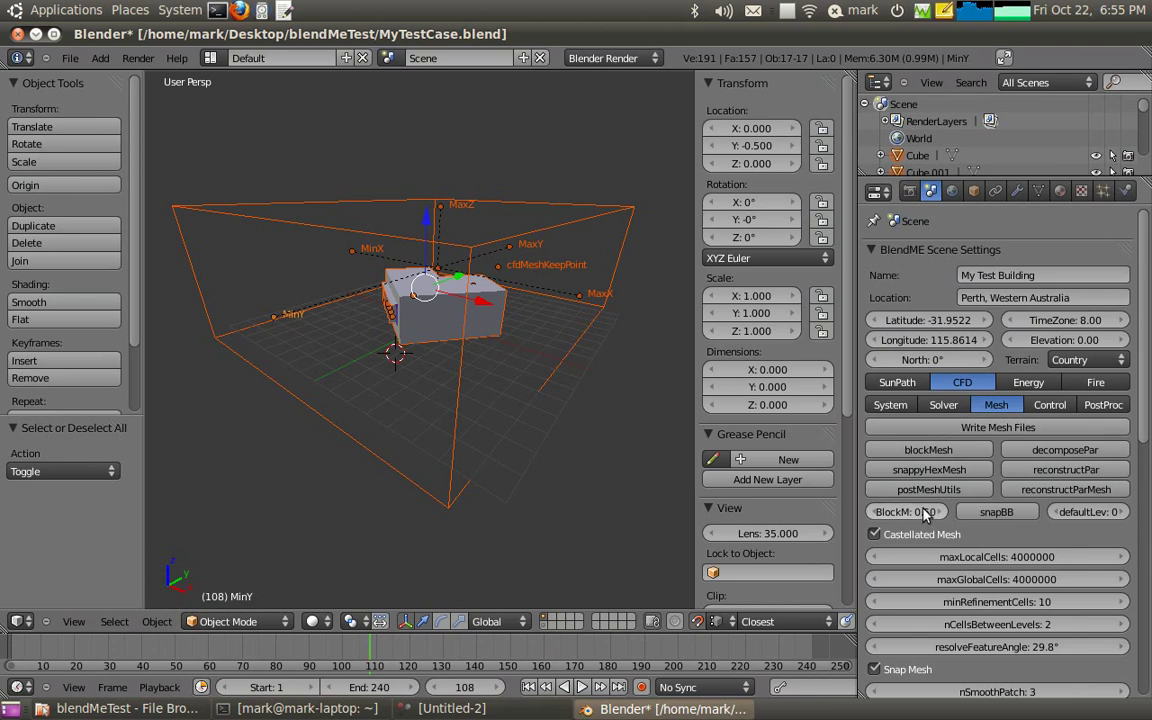
- Regenerate the mesh with blockMesh and snappyHexMesh using the new cell size, and check the progress in the terminal
{"action": "left_click", "coordinate": [890, 405]}
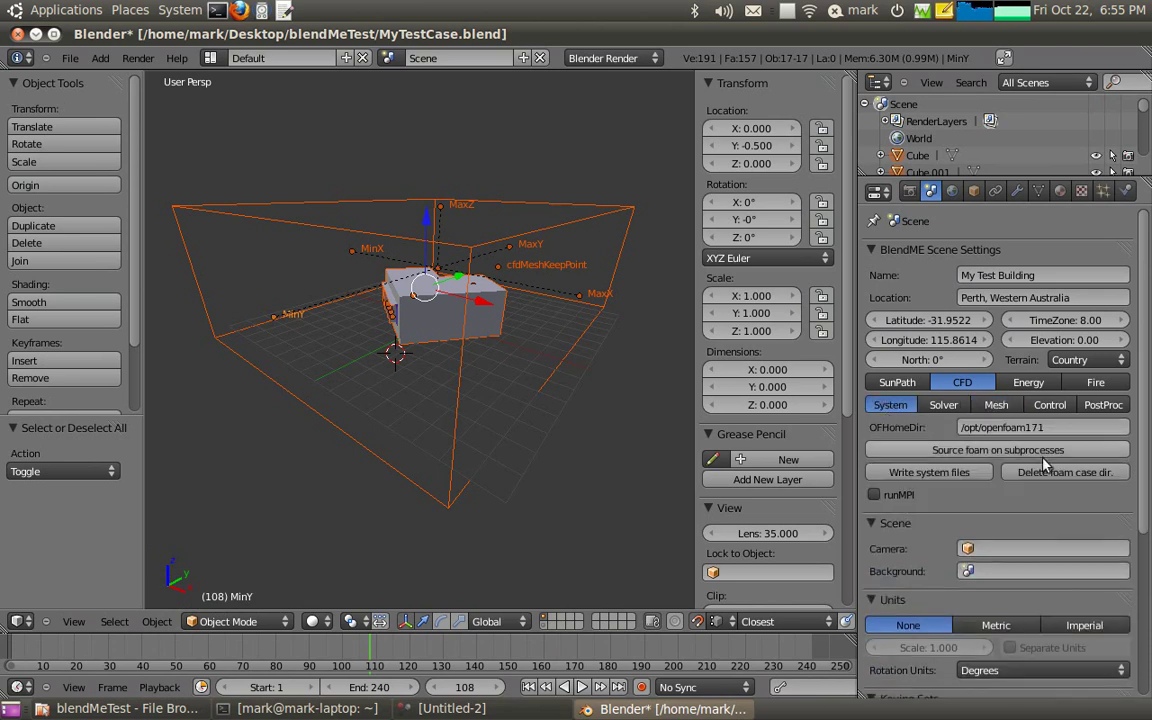
{"action": "left_click", "coordinate": [996, 405]}
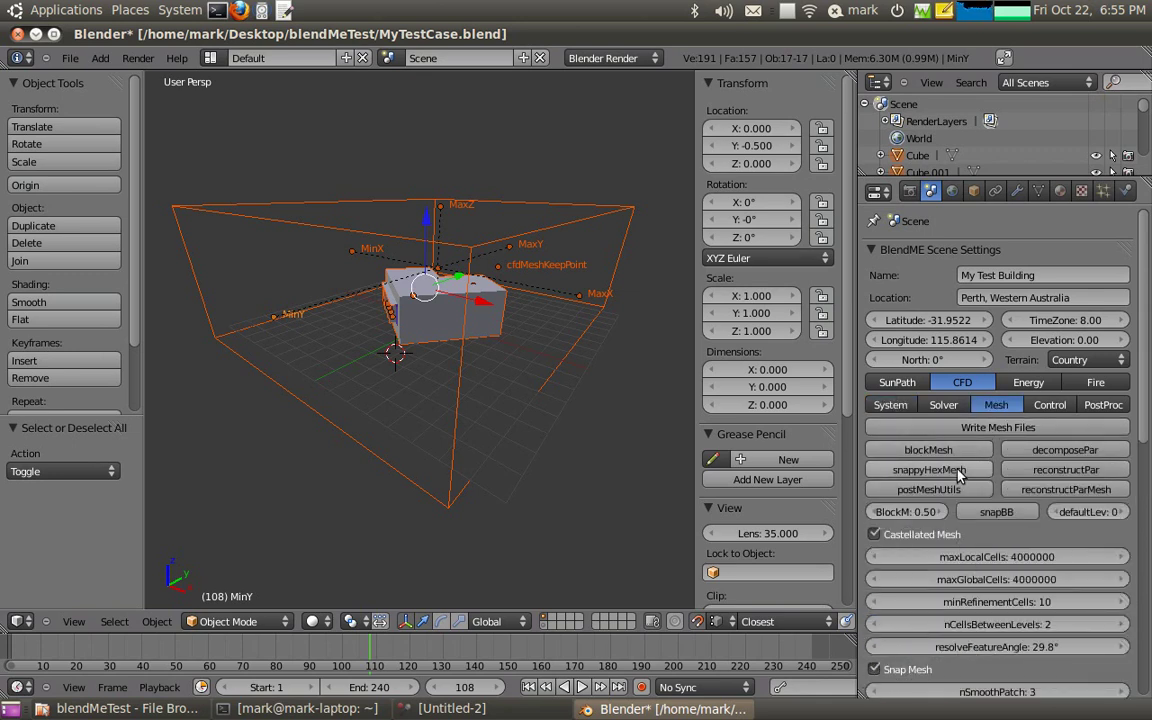
{"action": "left_click", "coordinate": [320, 708]}
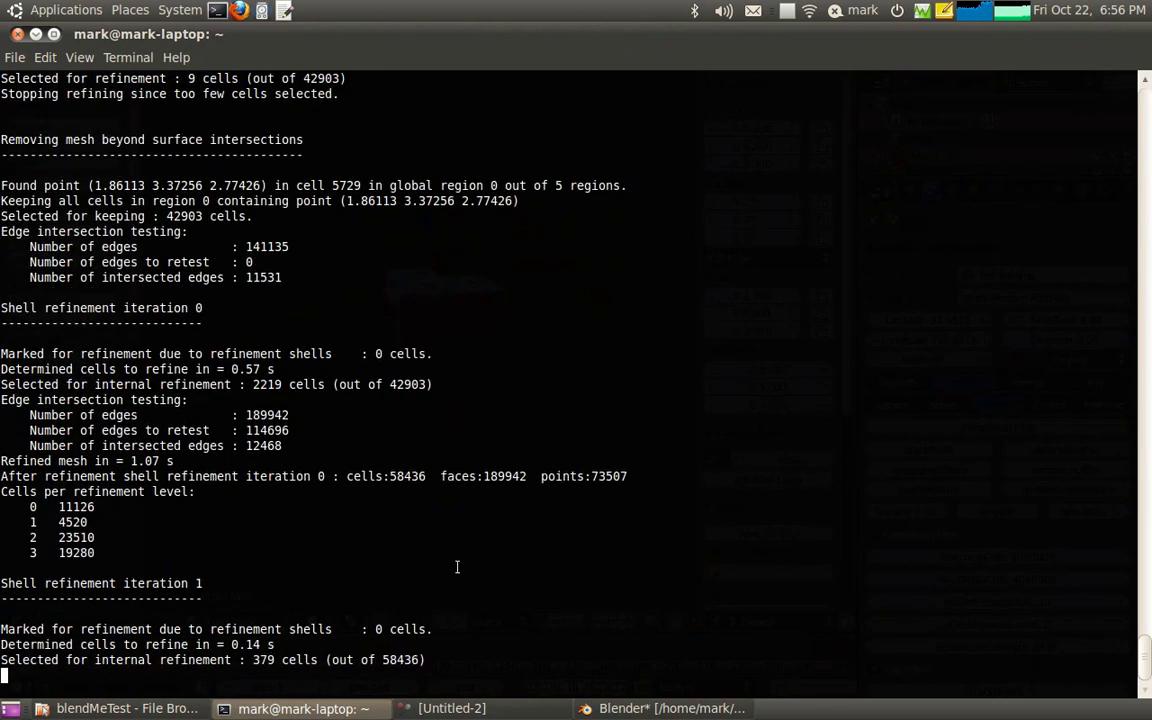
{"action": "left_click", "coordinate": [617, 711]}
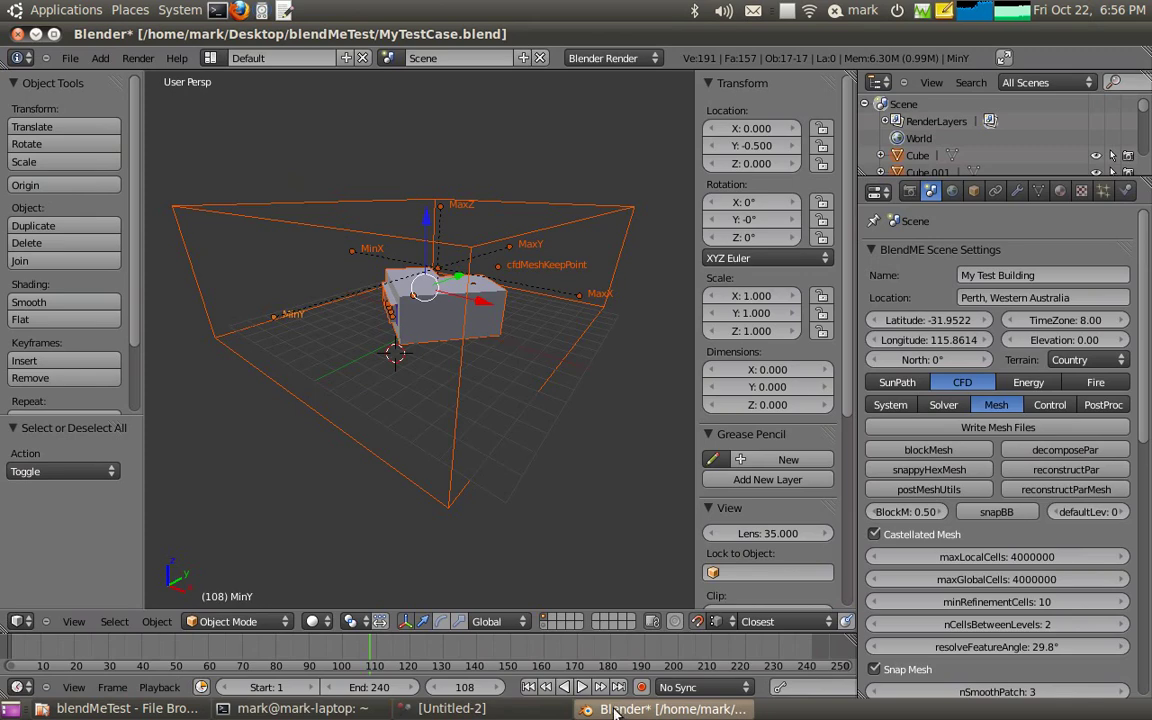
- In the CFD run control settings, set the case to start from startTime
{"action": "left_click", "coordinate": [1048, 406]}
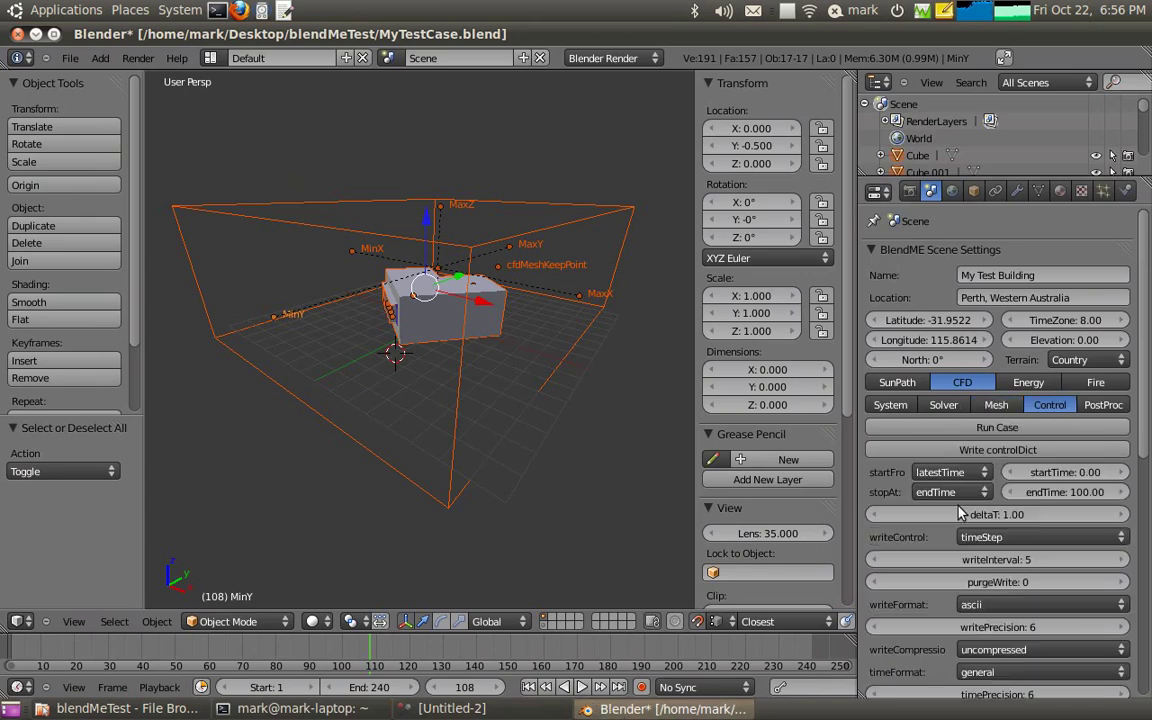
{"action": "left_click", "coordinate": [978, 483]}
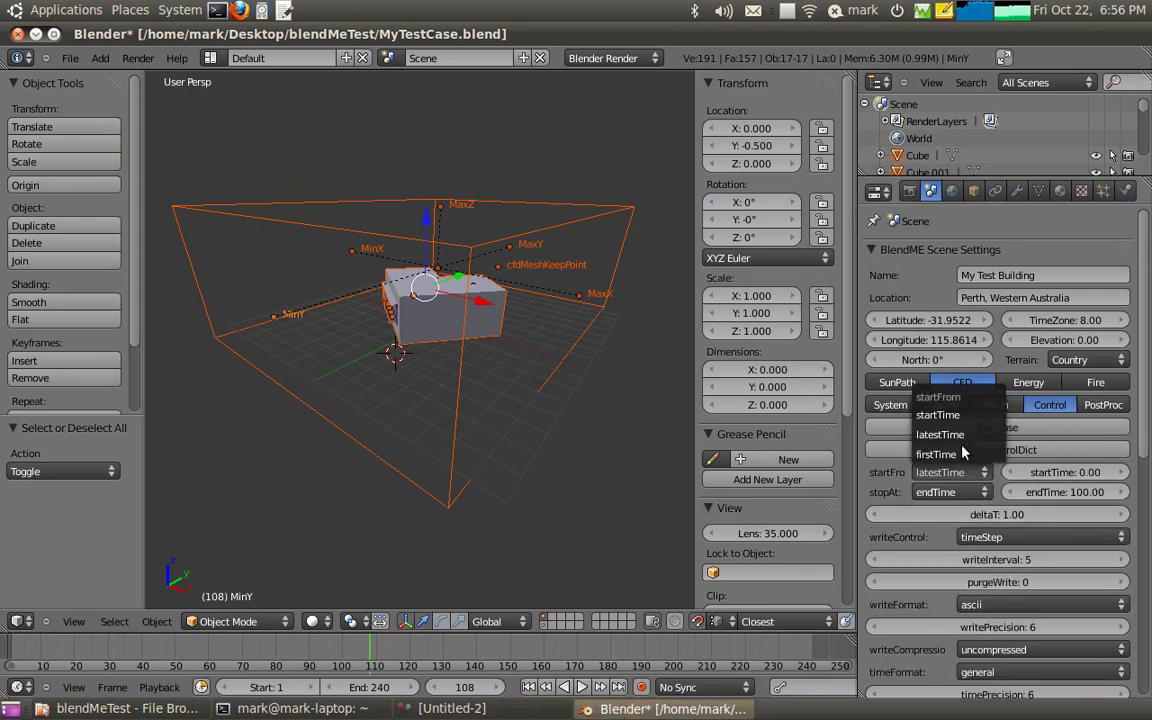
{"action": "left_click", "coordinate": [860, 372]}
- Set writeInterval to 10 and purgeWrite to 2 in the CFD run control settings
{"action": "left_click", "coordinate": [1120, 560]}
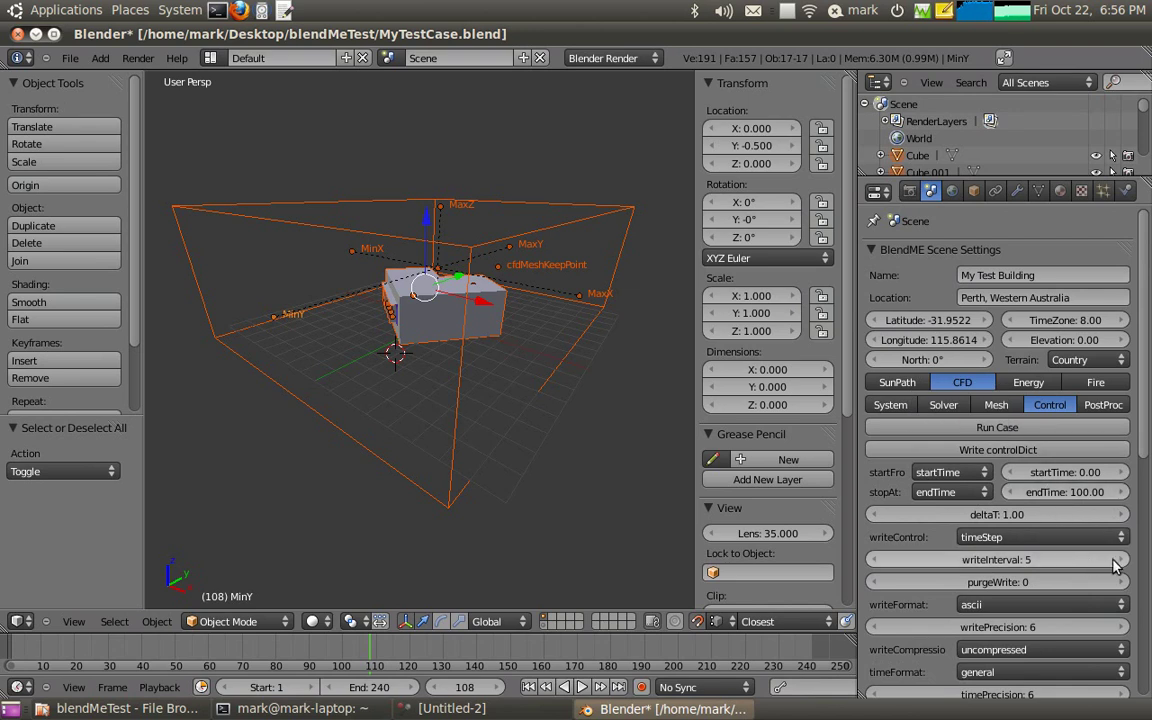
{"action": "left_click", "coordinate": [1120, 560]}
{"action": "left_click", "coordinate": [1120, 560]}
{"action": "left_click", "coordinate": [1120, 560]}
{"action": "left_click", "coordinate": [1120, 560]}
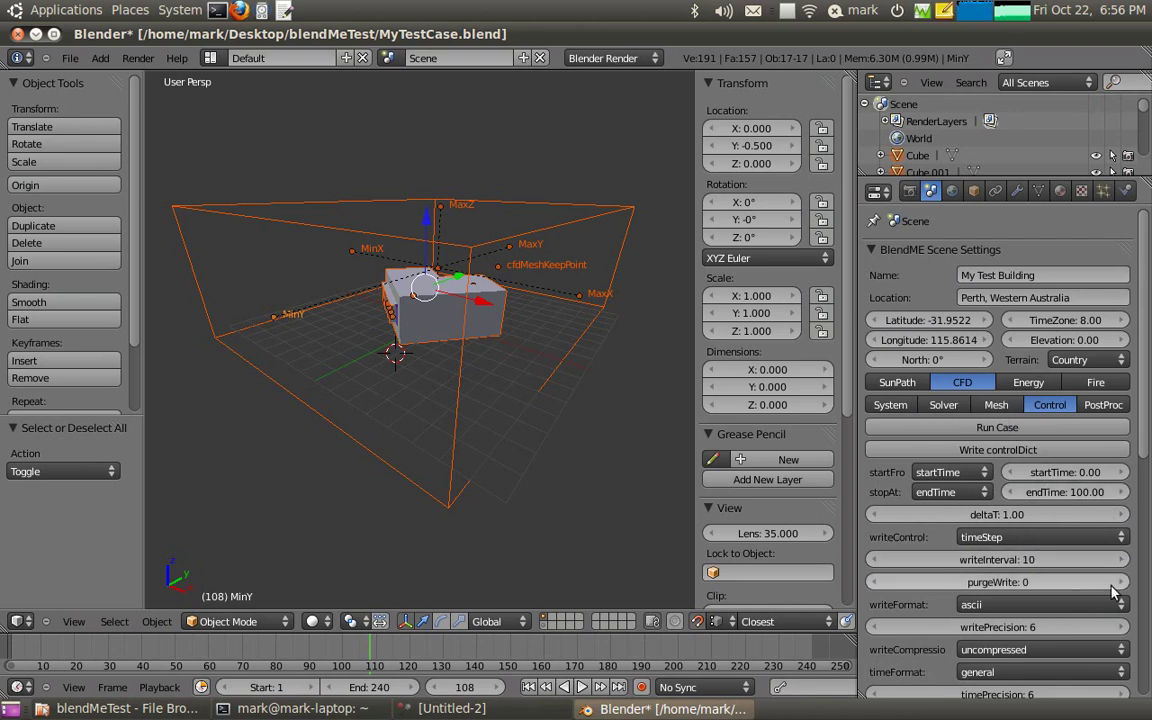
{"action": "left_click", "coordinate": [1028, 582]}
{"action": "type", "text": "2"}
{"action": "key", "text": "Return"}
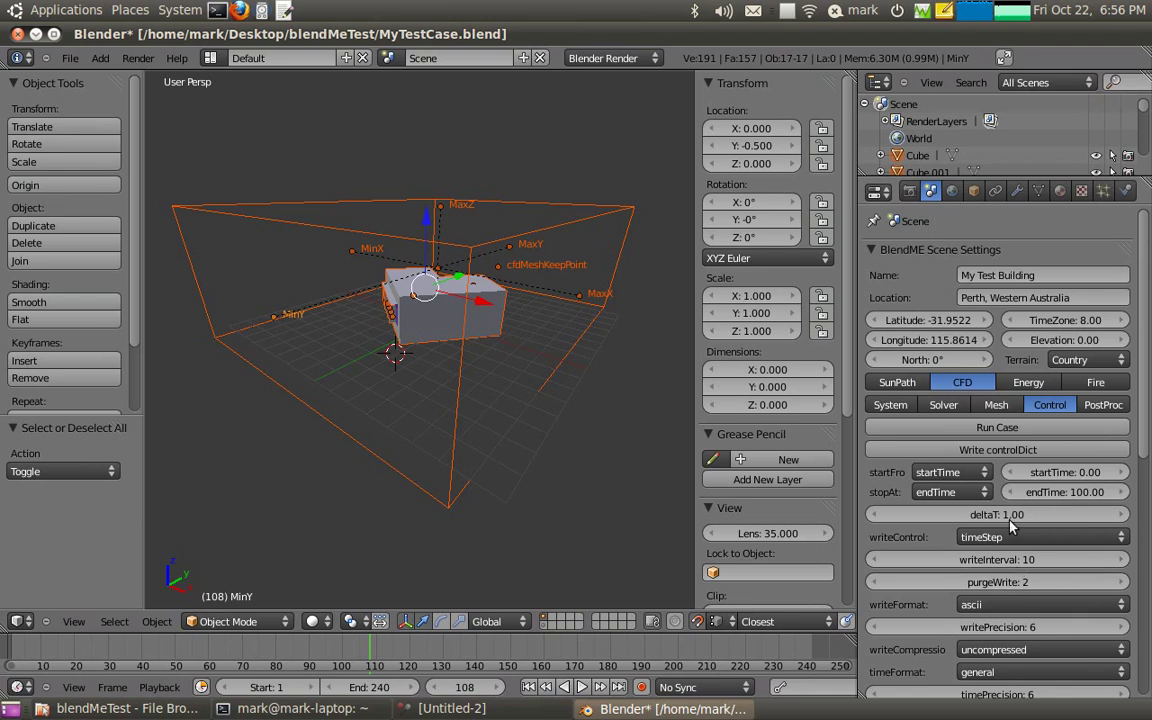
- Check the snappyHexMesh output in the terminal for completion and the snapped mesh's cell count
{"action": "left_click", "coordinate": [325, 709]}
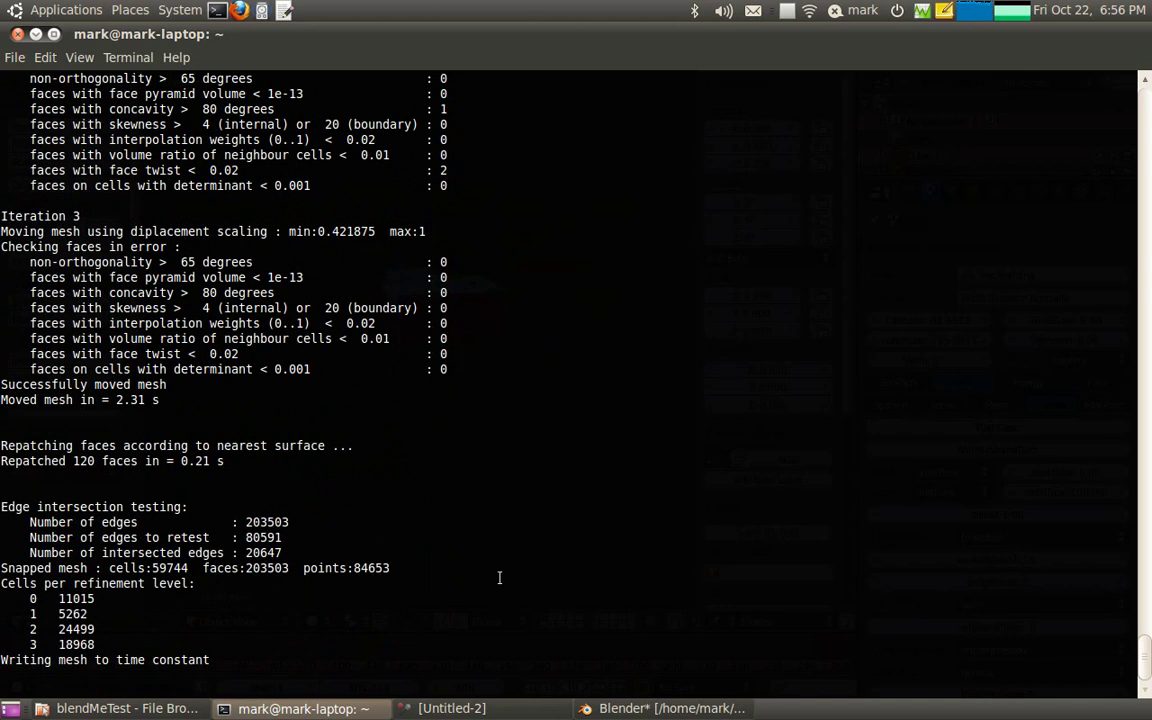
{"action": "left_click", "coordinate": [638, 709]}
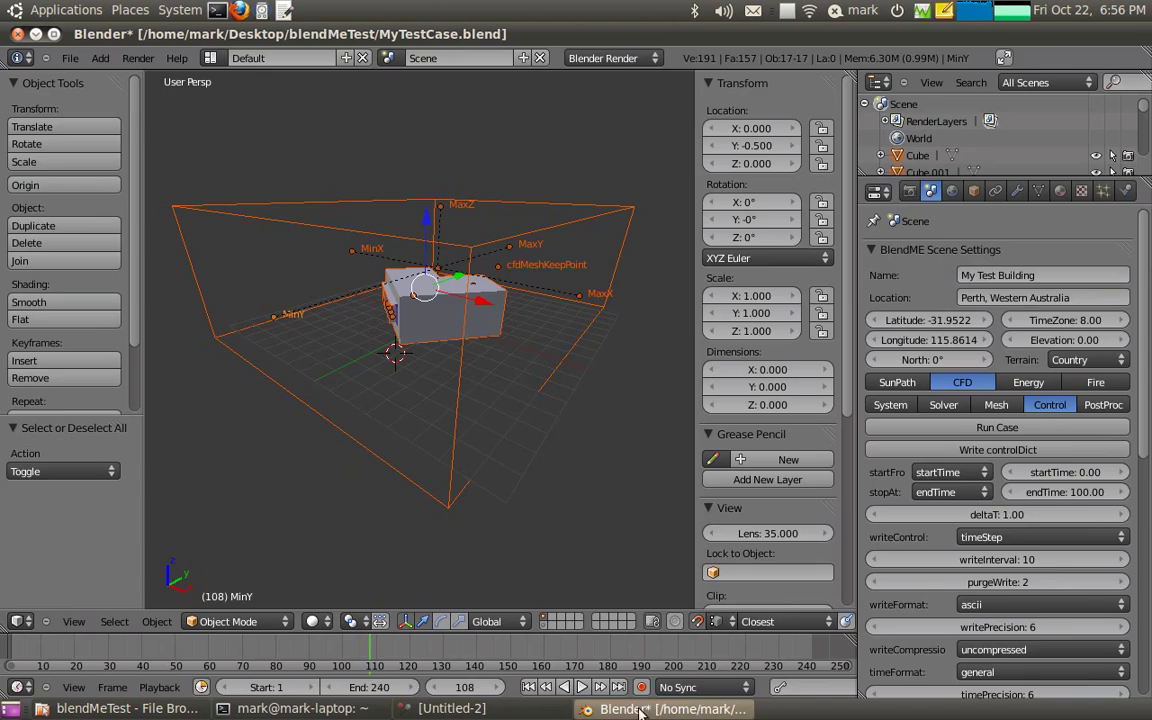
{"action": "left_click", "coordinate": [615, 709]}
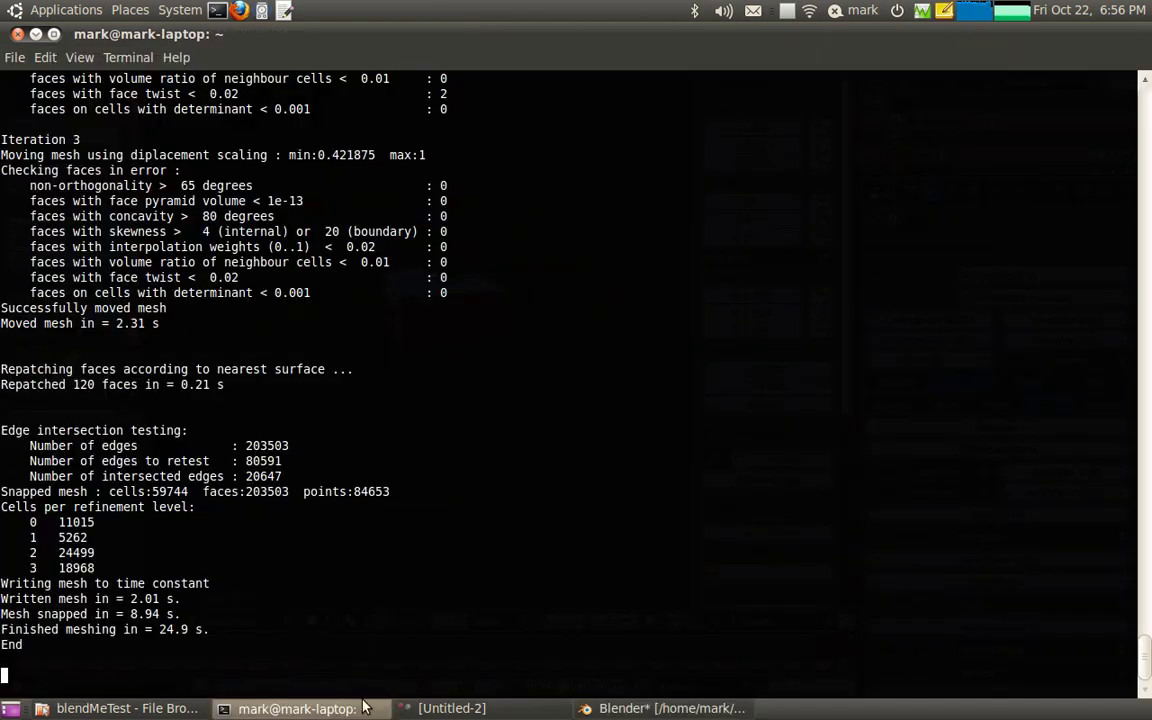
{"action": "left_click", "coordinate": [590, 710]}
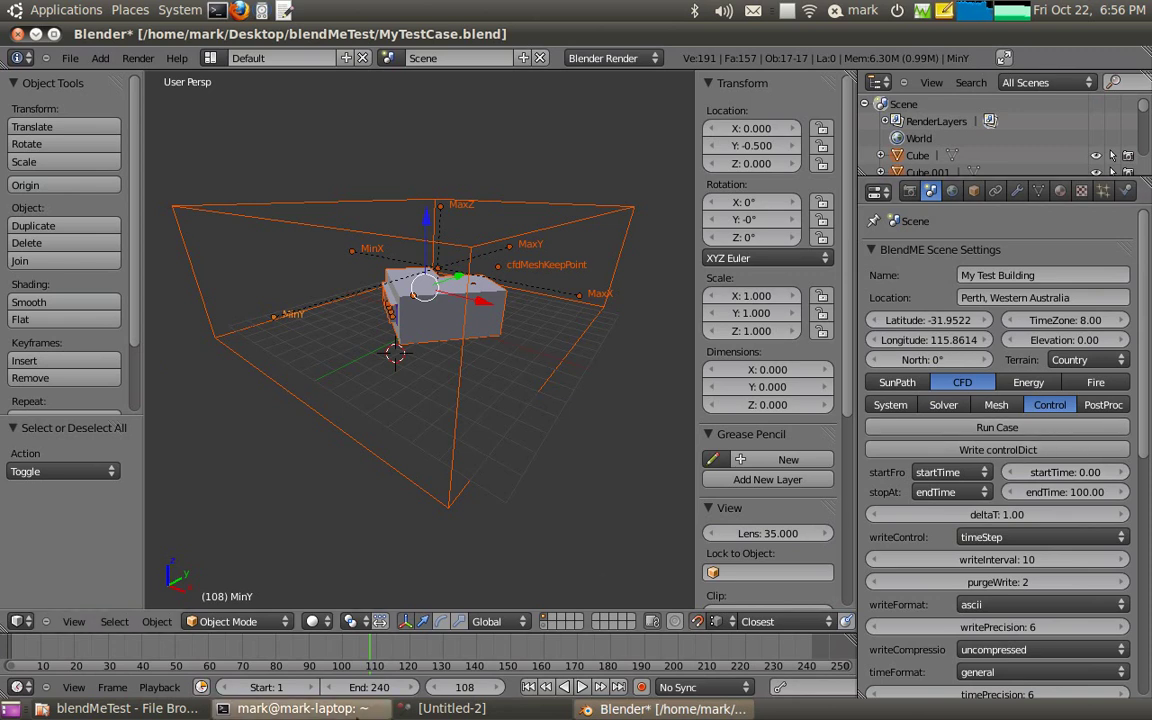
{"action": "left_click", "coordinate": [357, 707]}
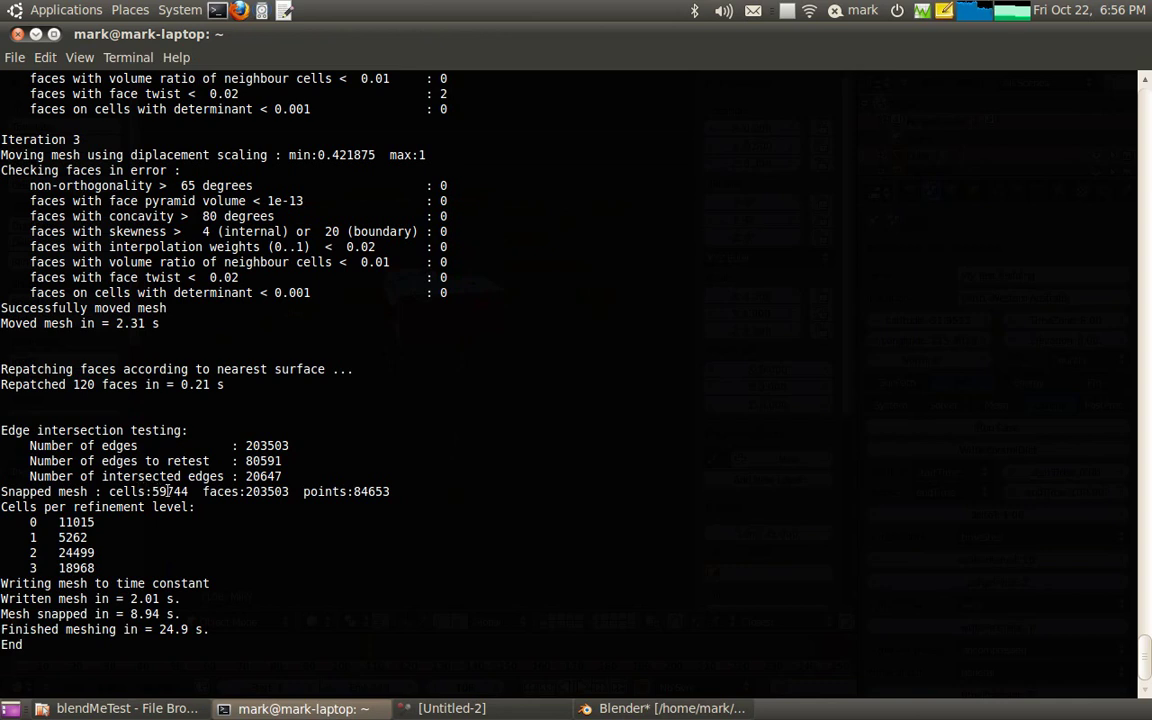
{"action": "left_click", "coordinate": [663, 708]}
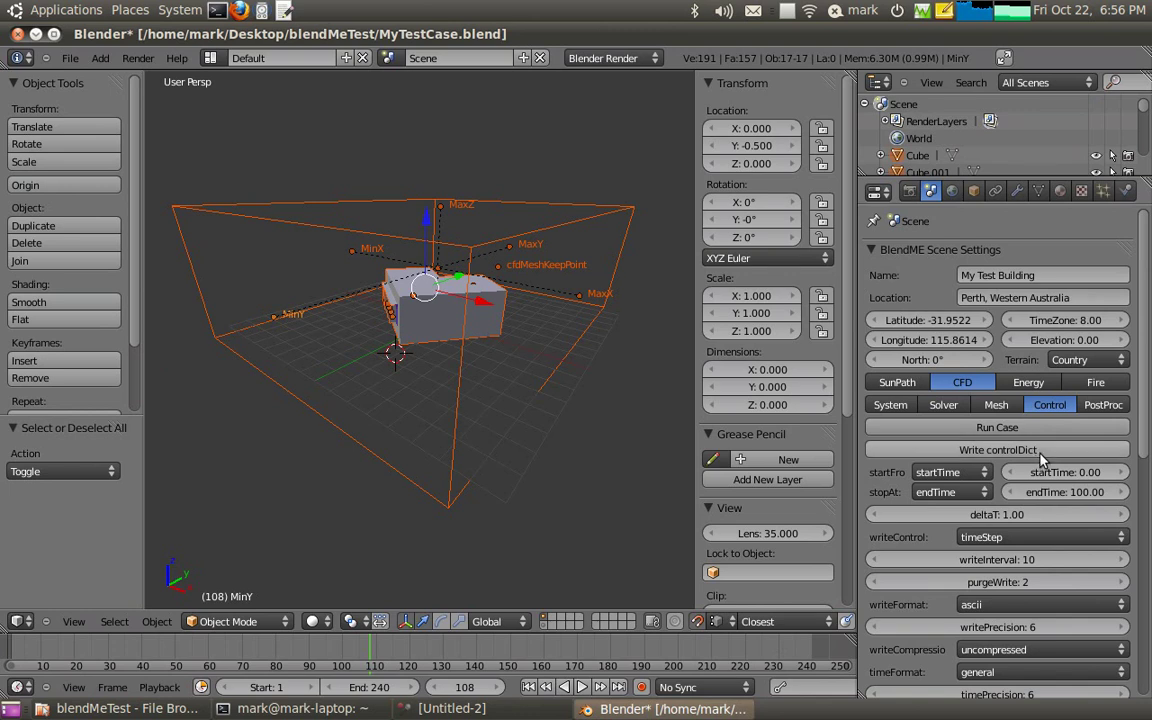
- Run the CFD case and check the solver's iterations and residuals in the terminal
{"action": "left_click", "coordinate": [1000, 428]}
{"action": "left_click", "coordinate": [330, 707]}
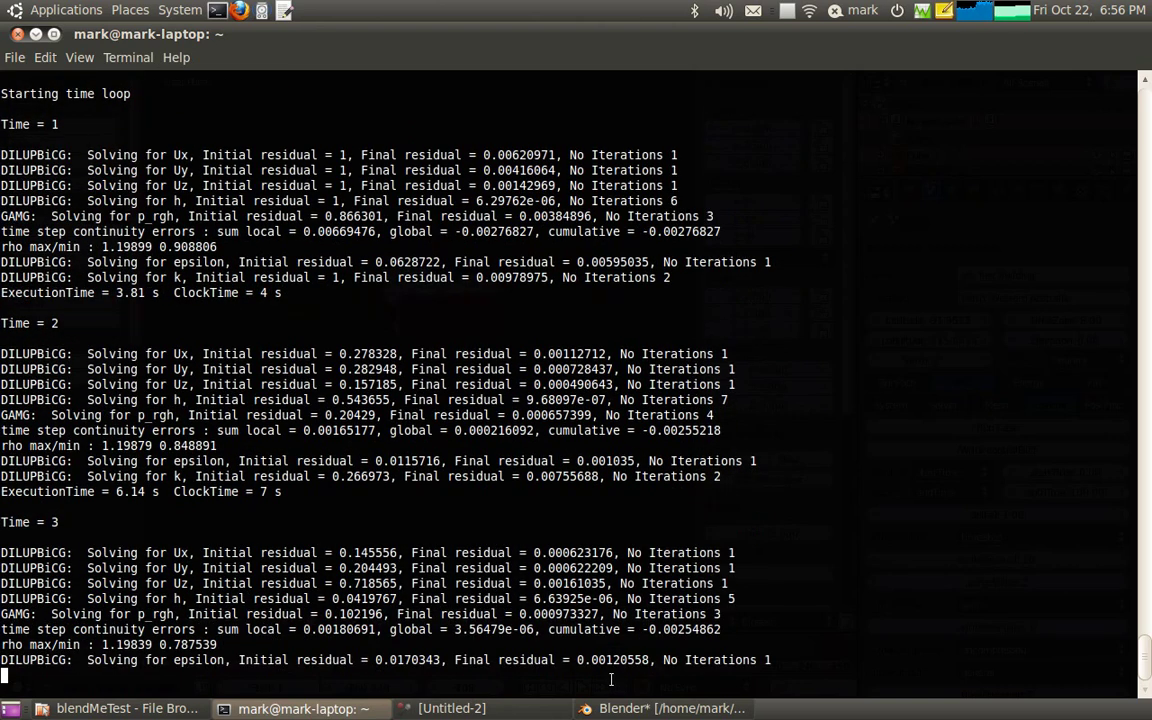
{"action": "left_click", "coordinate": [633, 708]}
{"action": "middle_click_drag", "start_coordinate": [430, 441], "coordinate": [453, 375]}
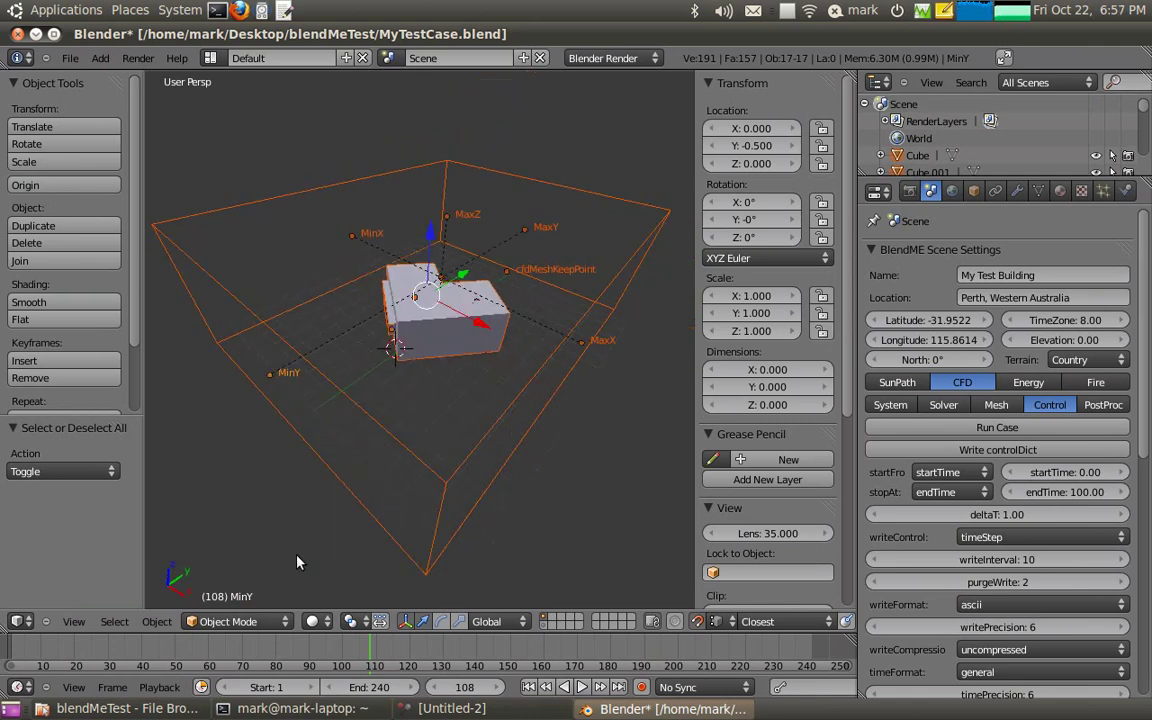
{"action": "left_click", "coordinate": [300, 708]}
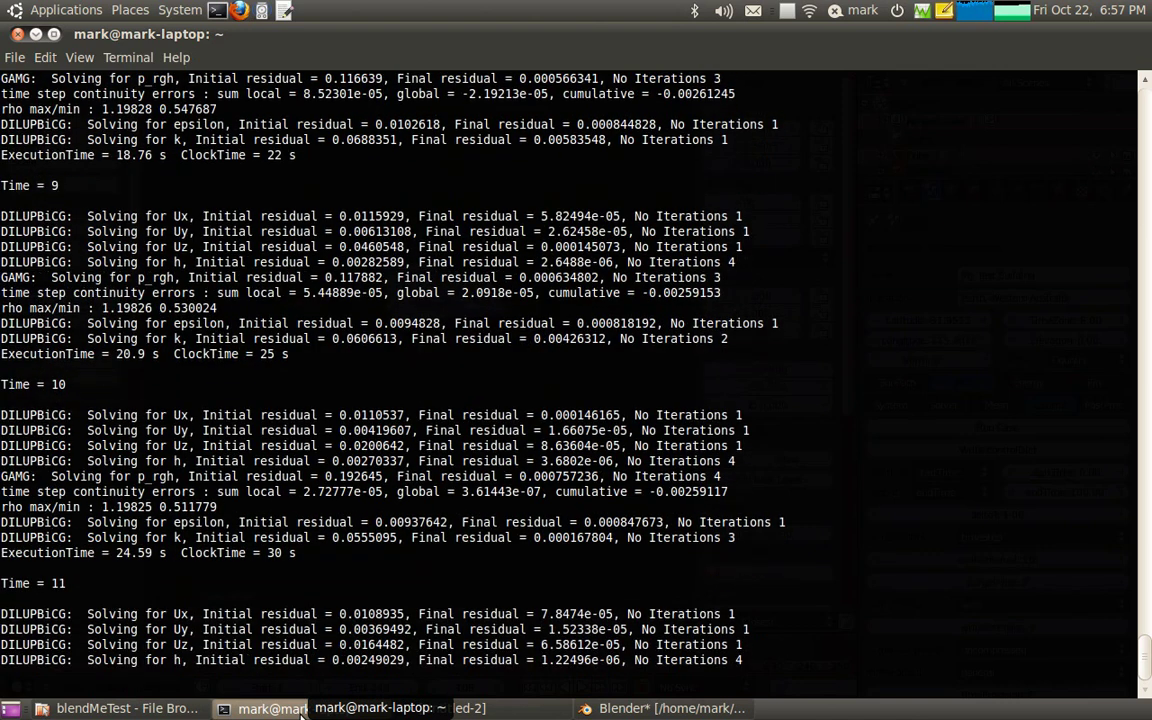
{"action": "left_click", "coordinate": [660, 708]}
- Examine the available CFD solvers, the run control and mesh settings, and the building model from several angles
{"action": "middle_click_drag", "start_coordinate": [481, 505], "coordinate": [380, 465]}
{"action": "scroll", "coordinate": [423, 474], "scroll_direction": "up", "scroll_amount": 2}
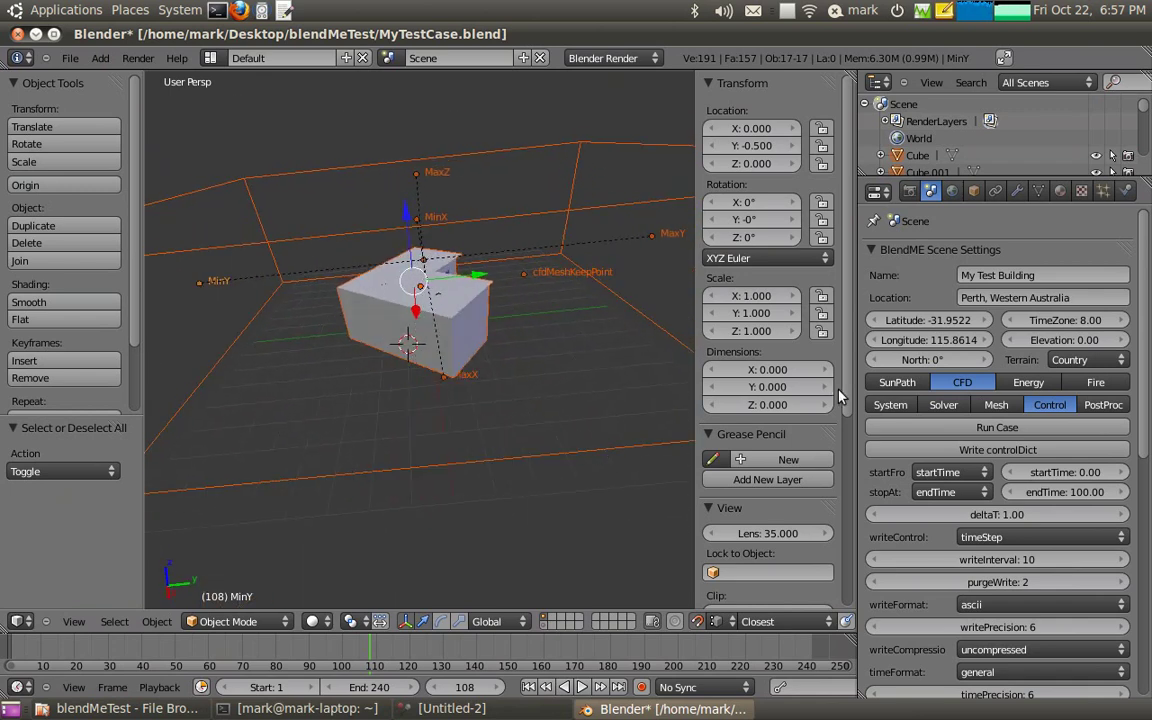
{"action": "left_click", "coordinate": [955, 405]}
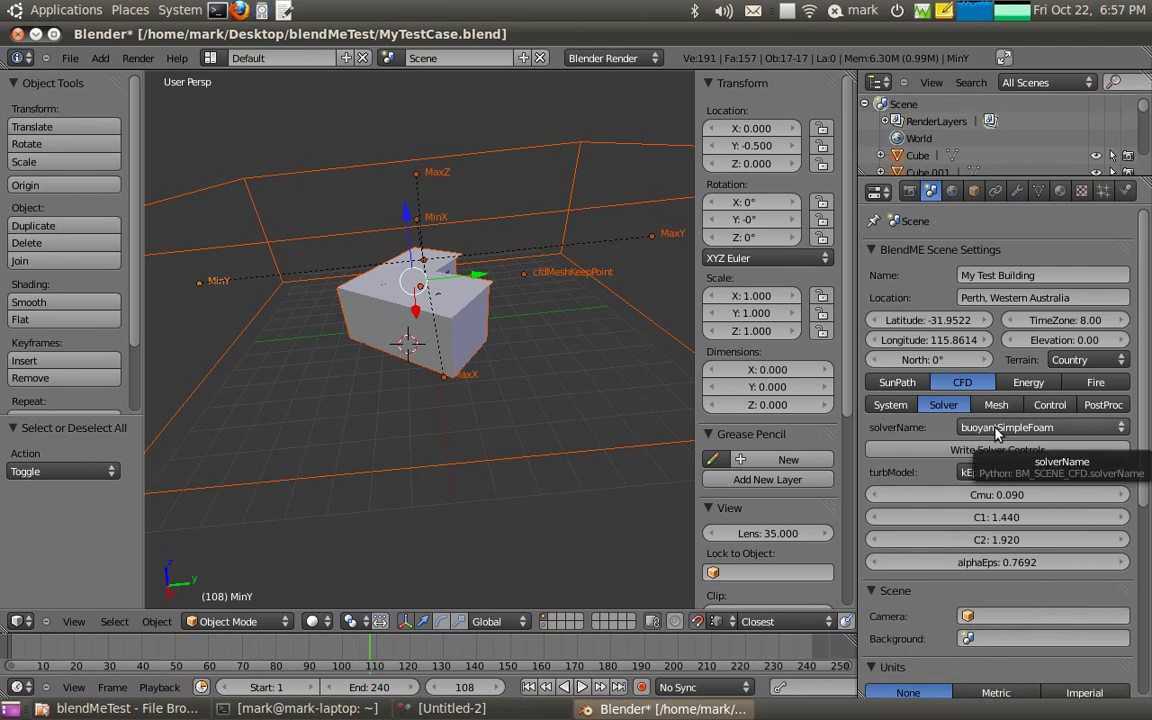
{"action": "left_click", "coordinate": [992, 429]}
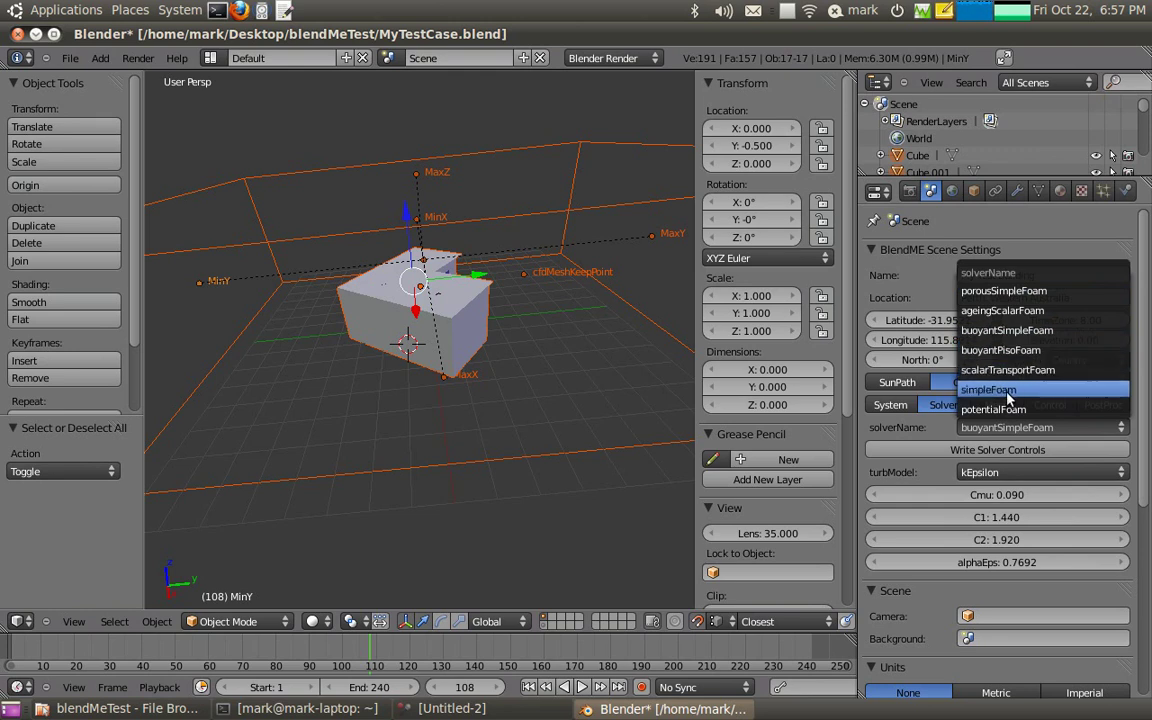
{"action": "left_click", "coordinate": [968, 428]}
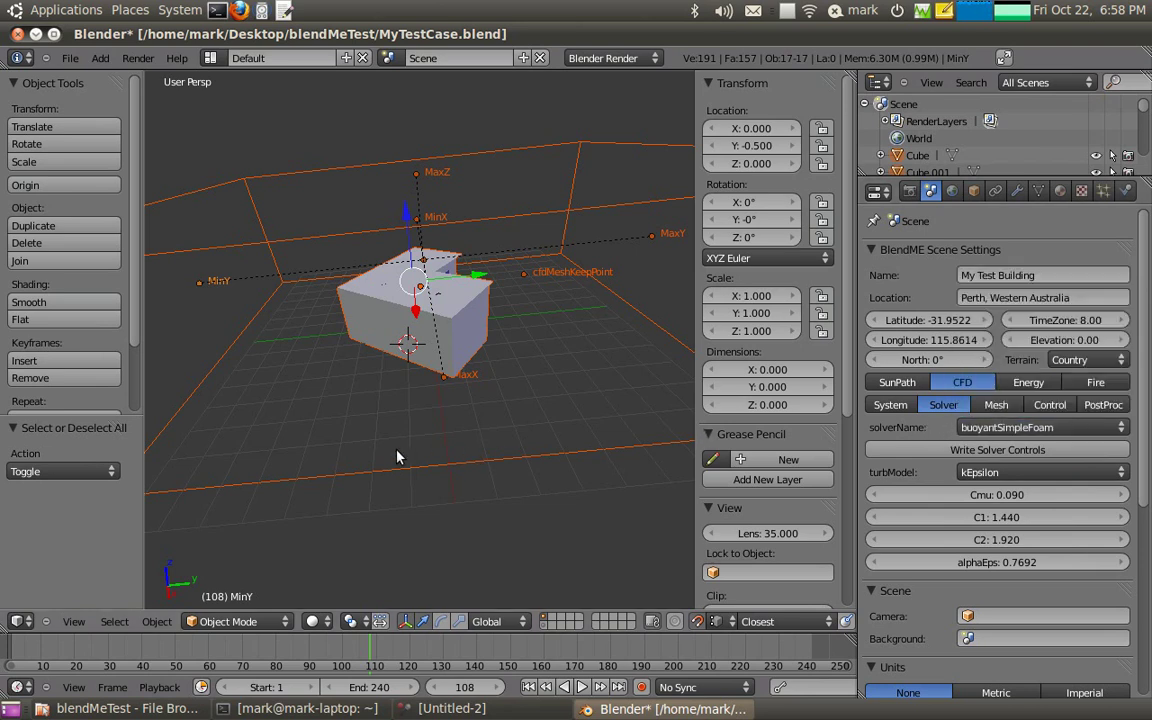
{"action": "middle_click_drag", "start_coordinate": [397, 457], "coordinate": [497, 426]}
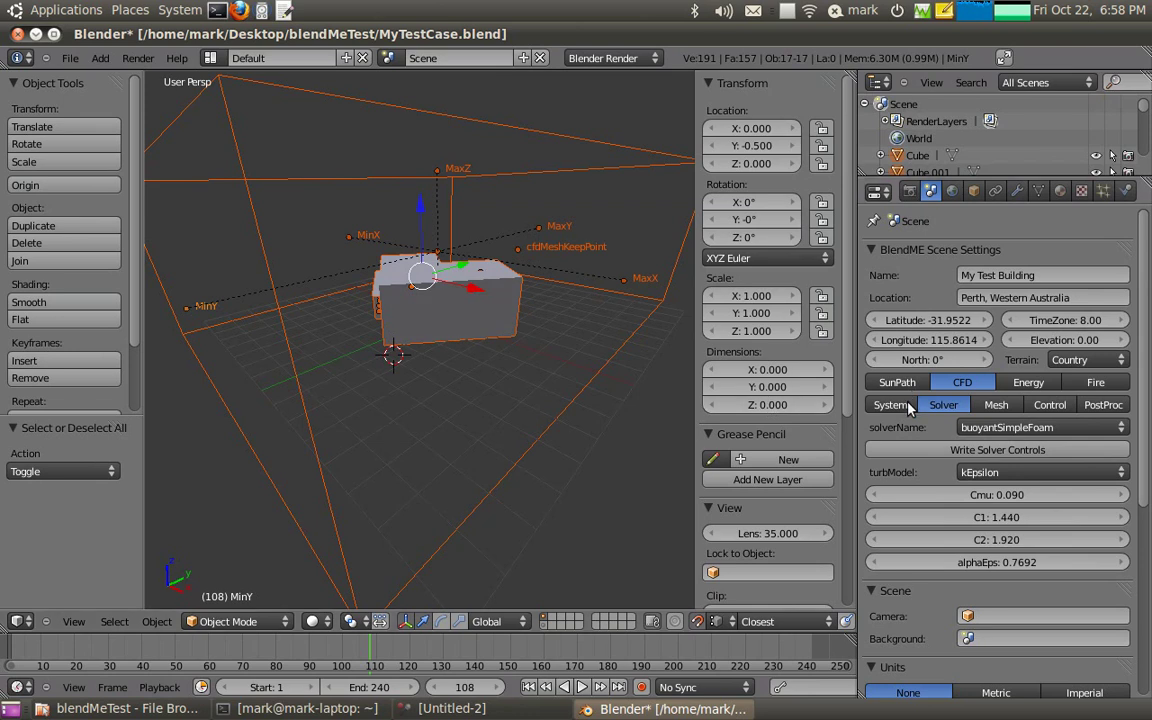
{"action": "left_click", "coordinate": [1052, 404]}
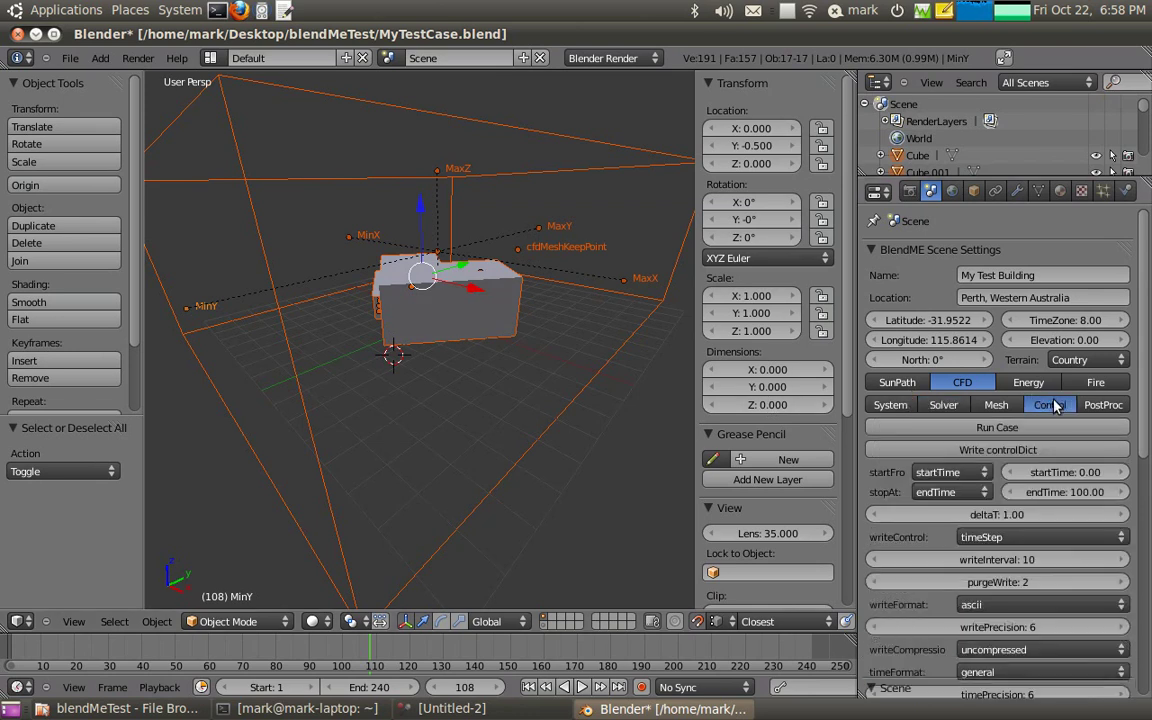
{"action": "scroll", "coordinate": [1143, 435], "scroll_direction": "down", "scroll_amount": 1}
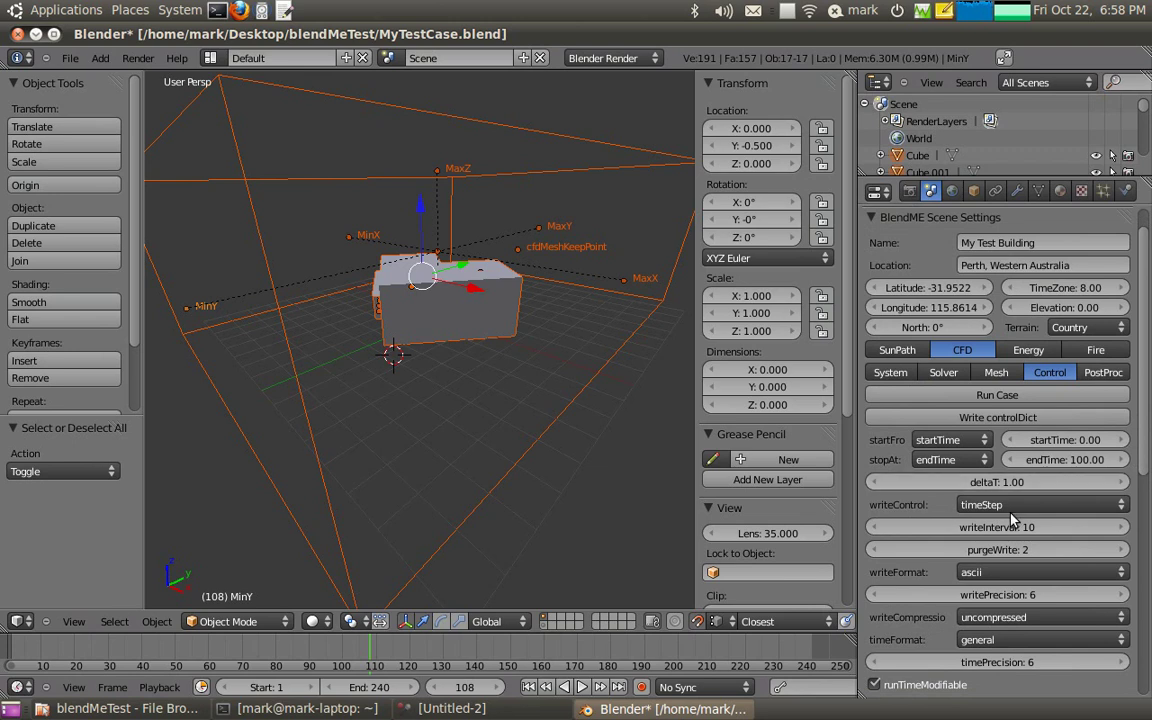
{"action": "left_click", "coordinate": [1000, 375]}
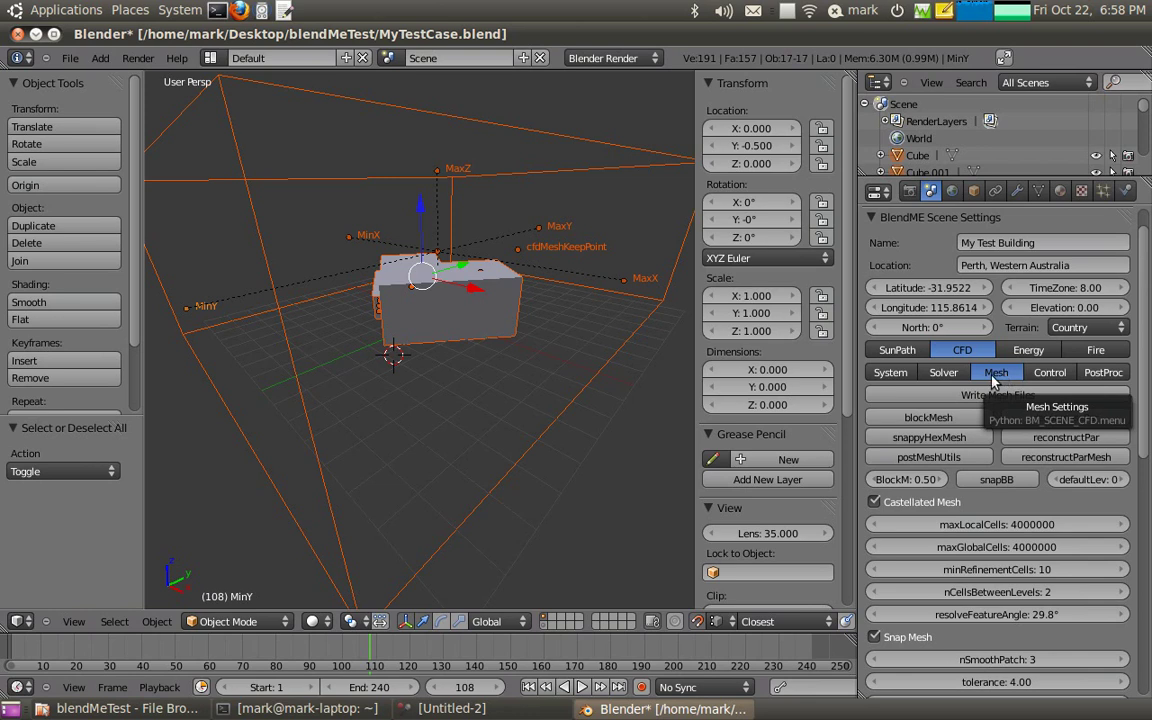
{"action": "middle_click_drag", "start_coordinate": [535, 378], "coordinate": [568, 375]}
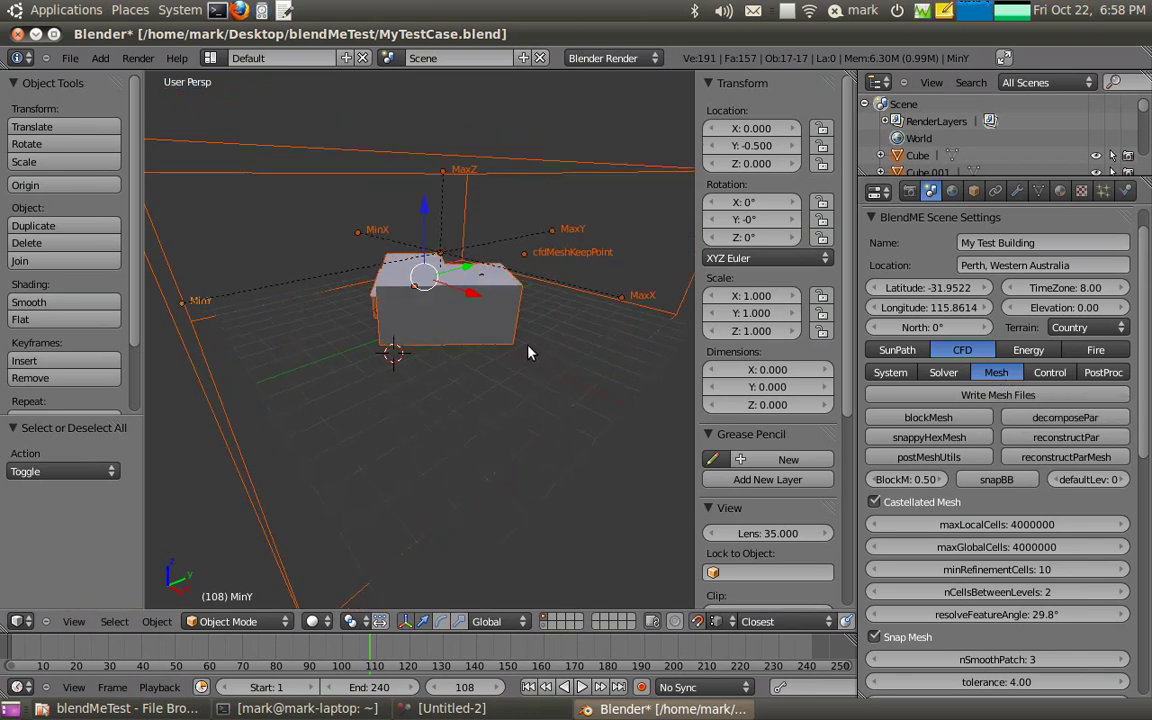
{"action": "middle_click_drag", "start_coordinate": [510, 358], "coordinate": [568, 303]}
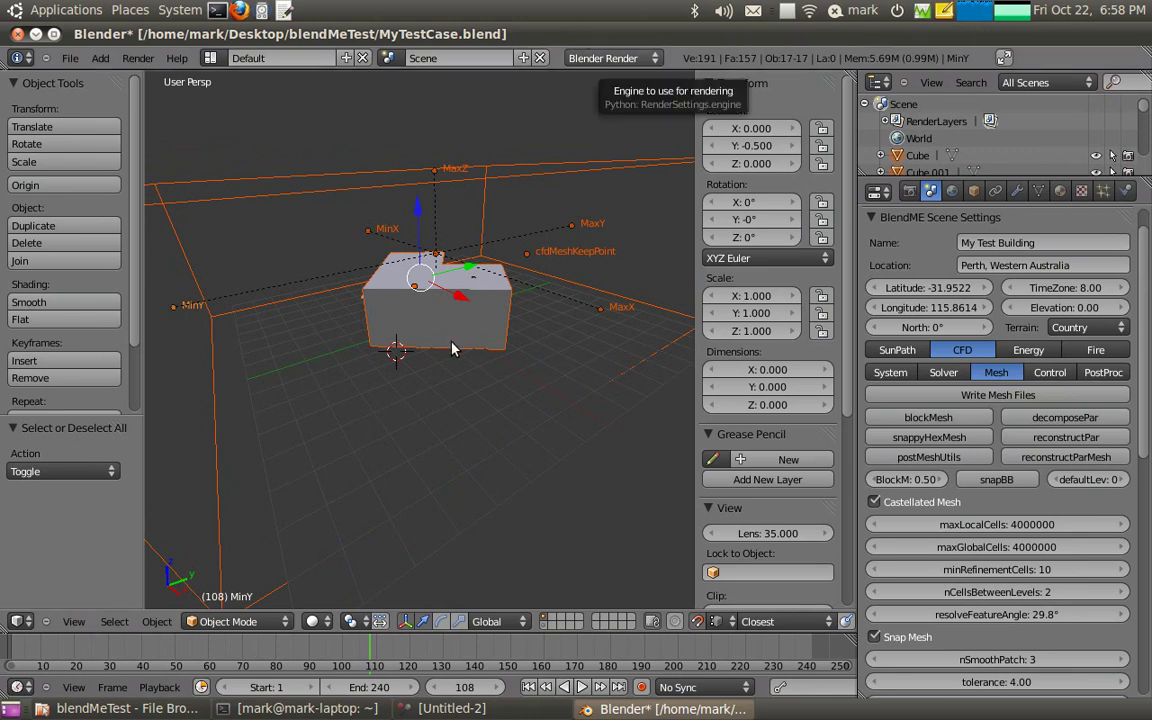
{"action": "middle_click_drag", "start_coordinate": [452, 340], "coordinate": [556, 315]}
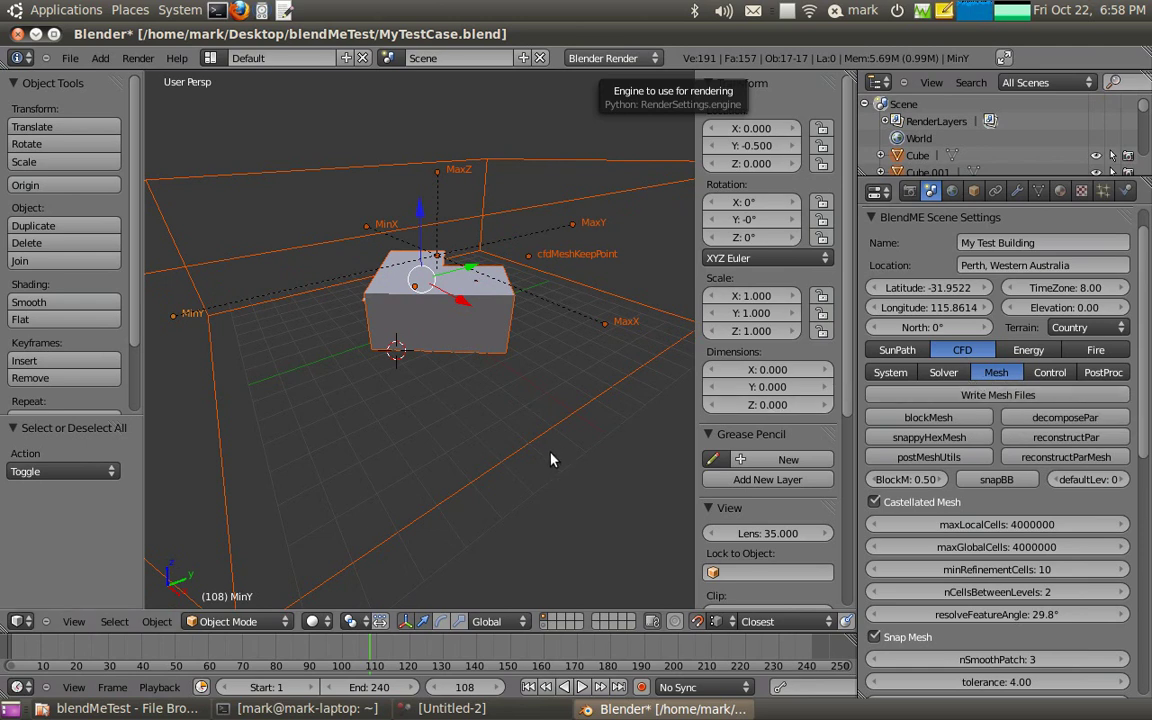
- Check the solver's progress in the terminal and launch ParaView for the CFD case from Blender
{"action": "left_click", "coordinate": [305, 708]}
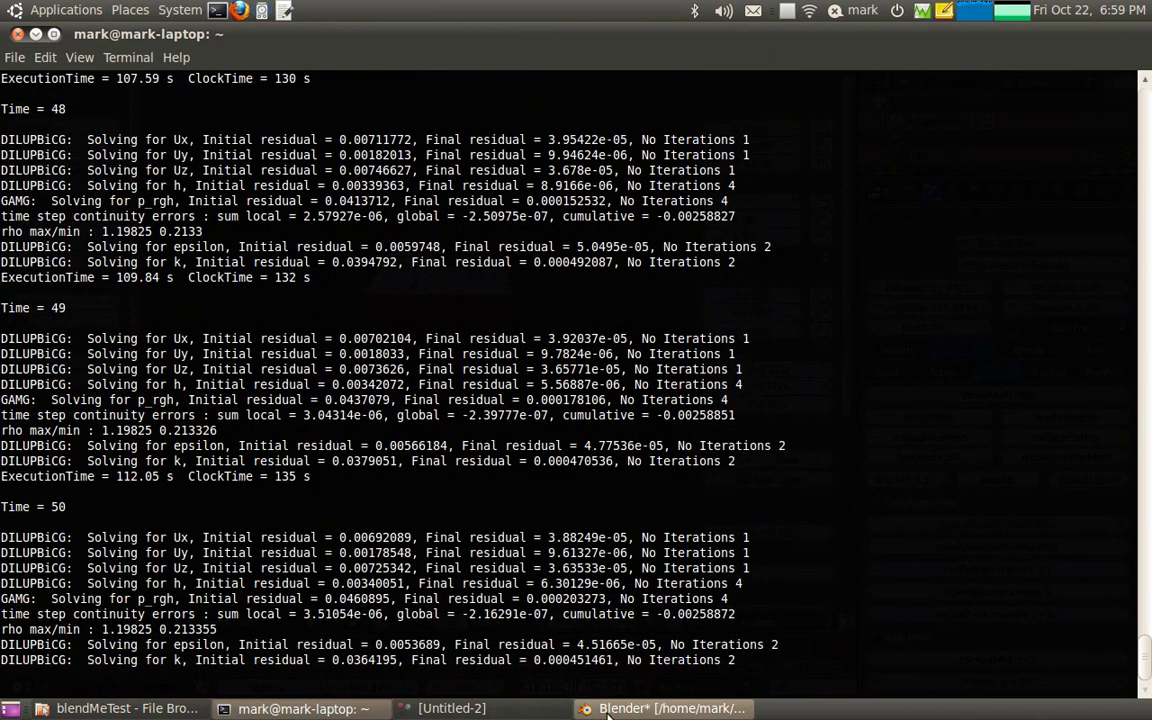
{"action": "left_click", "coordinate": [606, 708]}
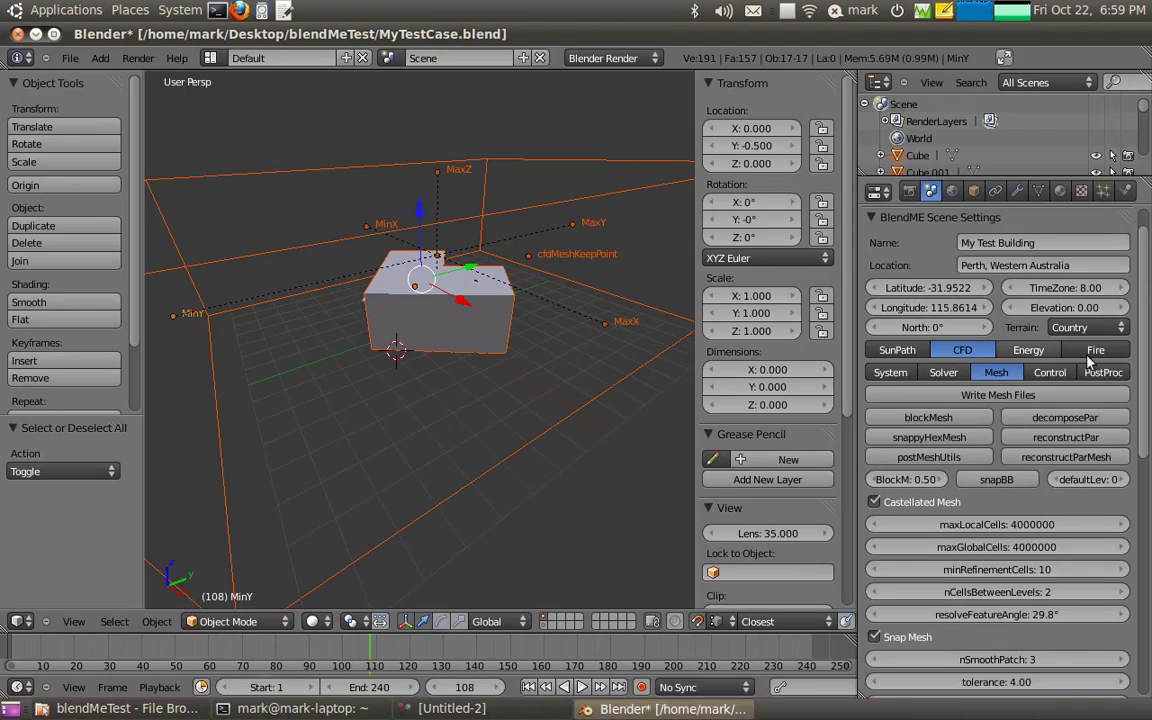
{"action": "left_click", "coordinate": [1103, 372]}
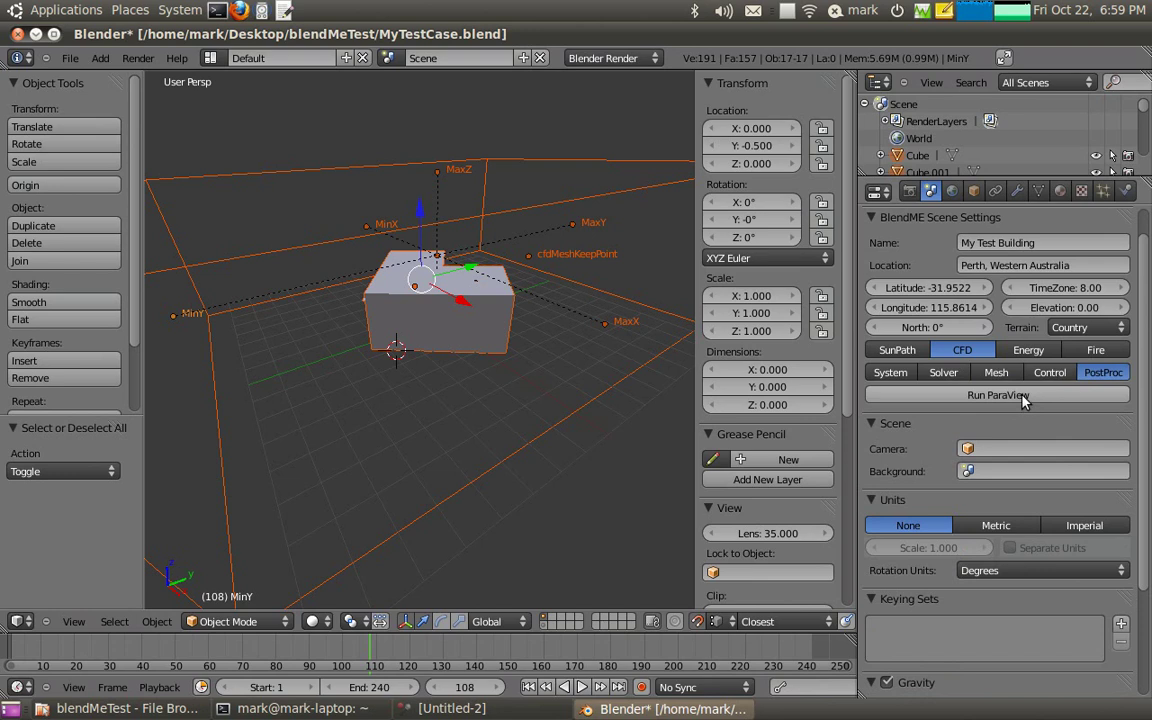
{"action": "left_click", "coordinate": [1021, 396]}
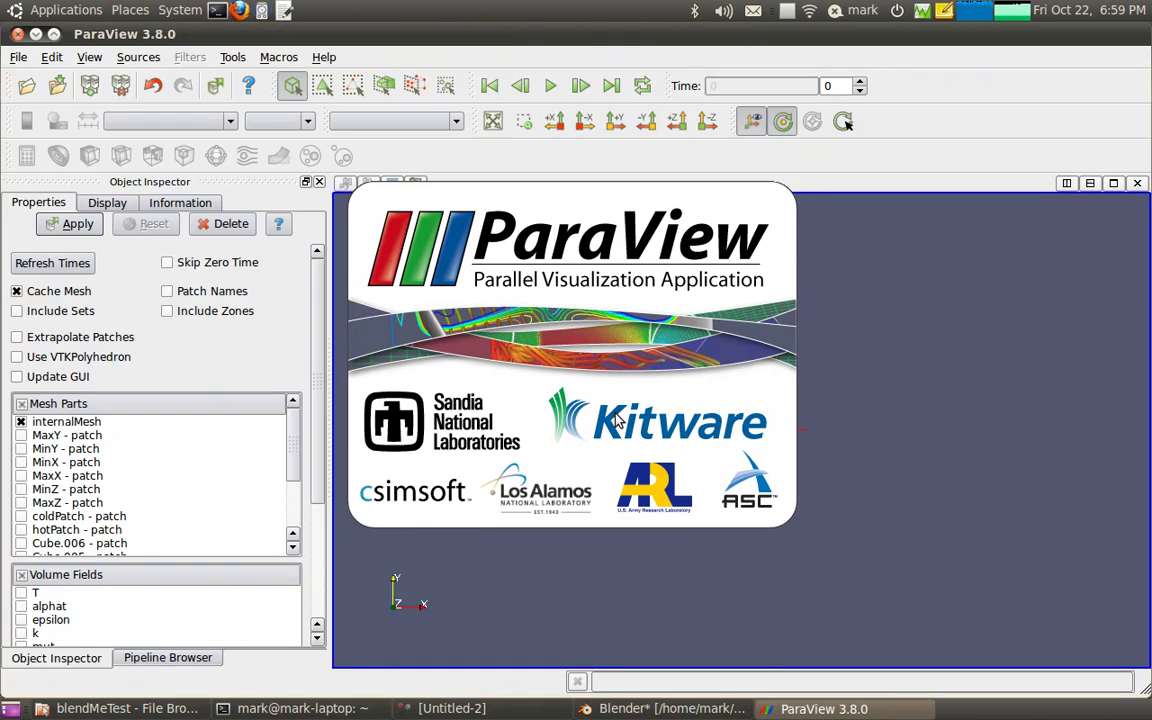
- Load the case results in ParaView at time index 2 with all mesh parts and volume fields included
{"action": "left_click", "coordinate": [860, 81]}
{"action": "left_click", "coordinate": [860, 81]}
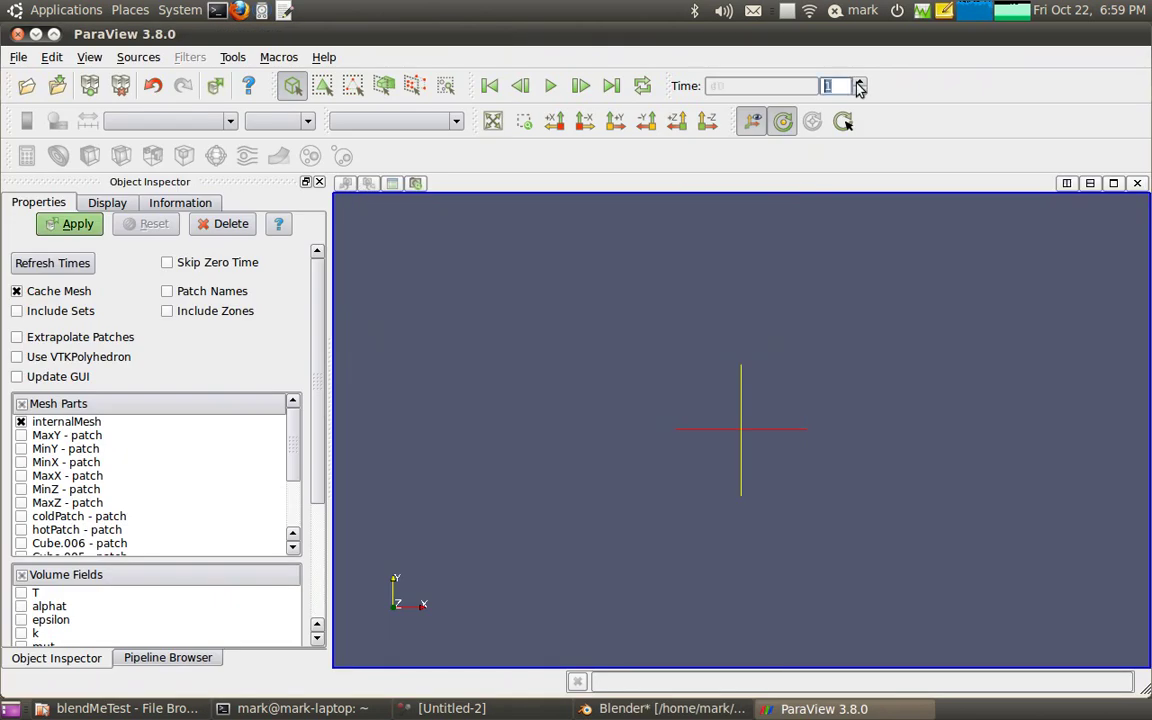
{"action": "left_click", "coordinate": [21, 403]}
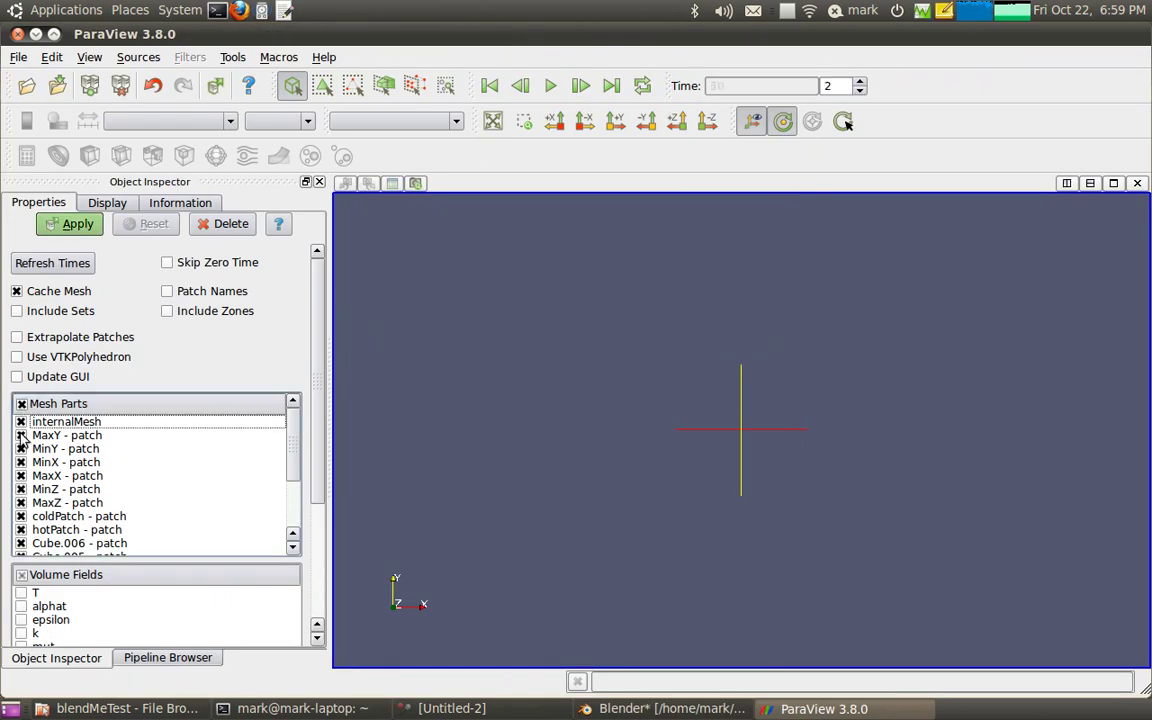
{"action": "left_click", "coordinate": [21, 574]}
{"action": "scroll", "coordinate": [306, 427], "scroll_direction": "down", "scroll_amount": 3}
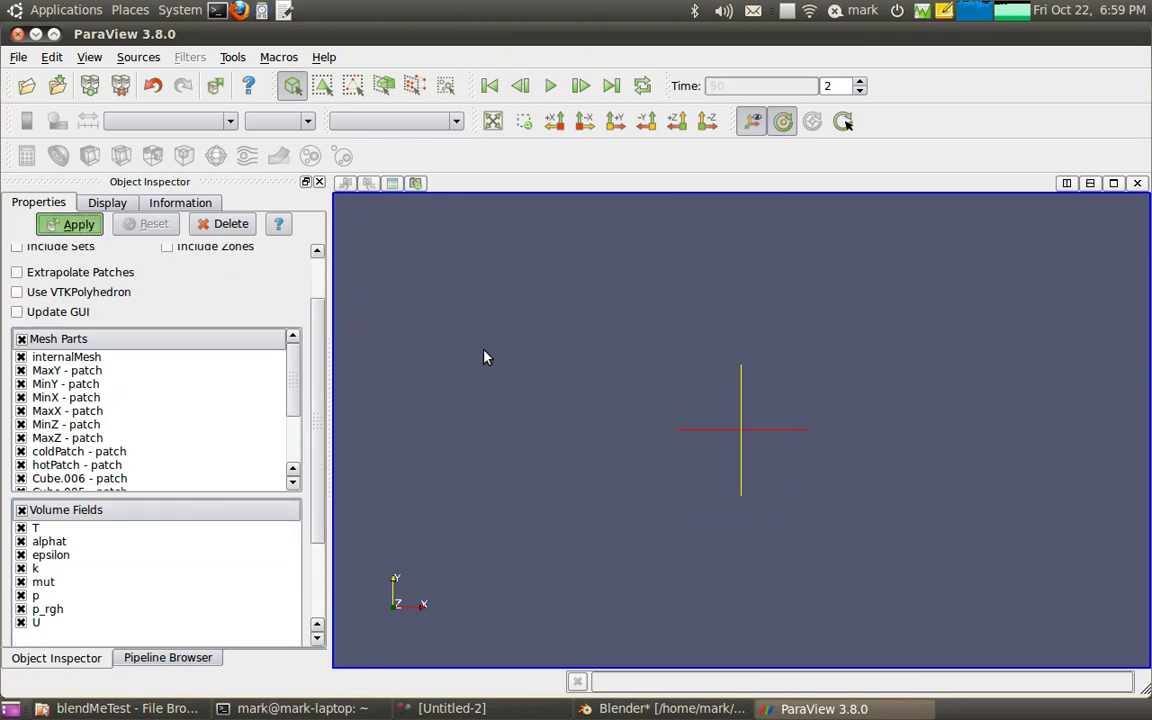
{"action": "key", "text": "Return"}
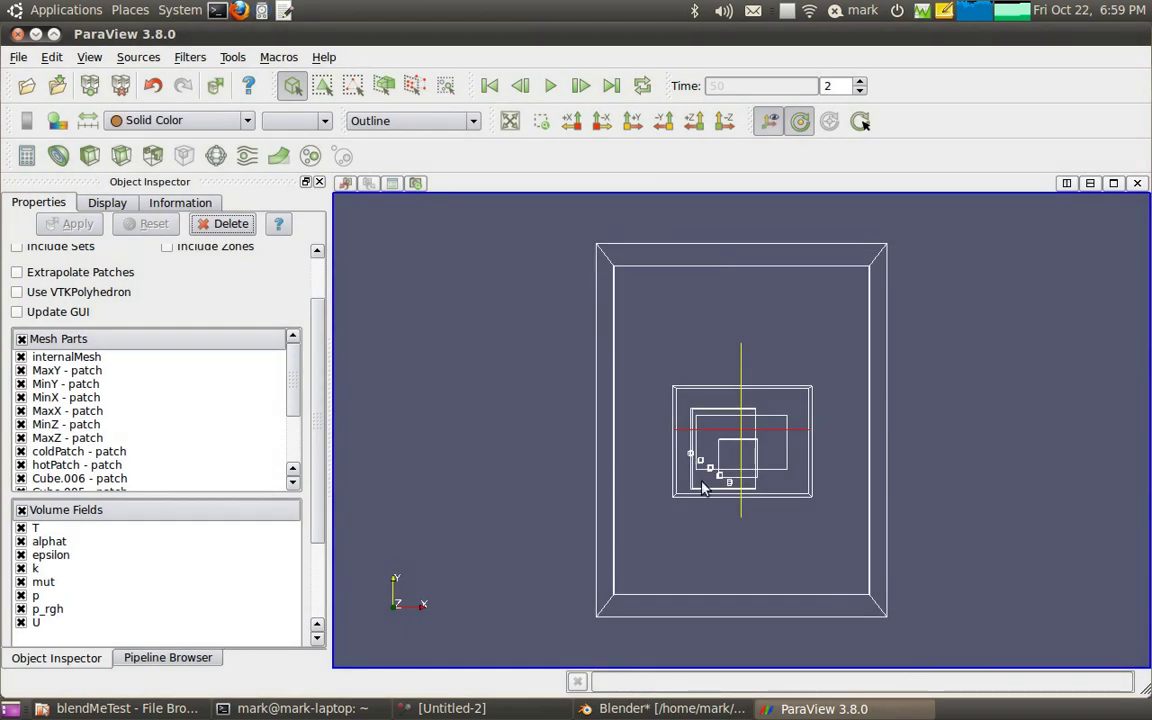
- Open cfdGeom.stl from the case's constant/triSurface folder and load it into the scene
{"action": "left_click_drag", "start_coordinate": [618, 455], "coordinate": [733, 406]}
{"action": "mouse_move", "coordinate": [733, 406]}
{"action": "right_mouse_down"}
{"action": "mouse_move", "coordinate": [748, 458]}
{"action": "mouse_move", "coordinate": [728, 404]}
{"action": "mouse_move", "coordinate": [740, 382]}
{"action": "right_mouse_up"}
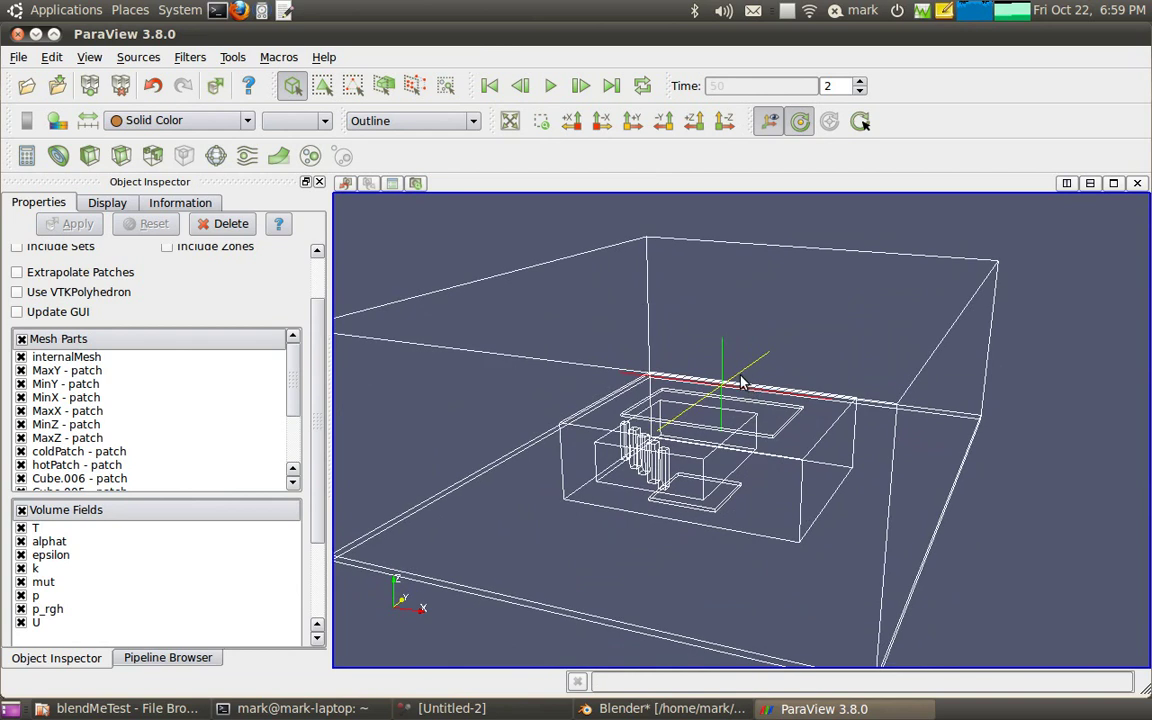
{"action": "left_click", "coordinate": [26, 85]}
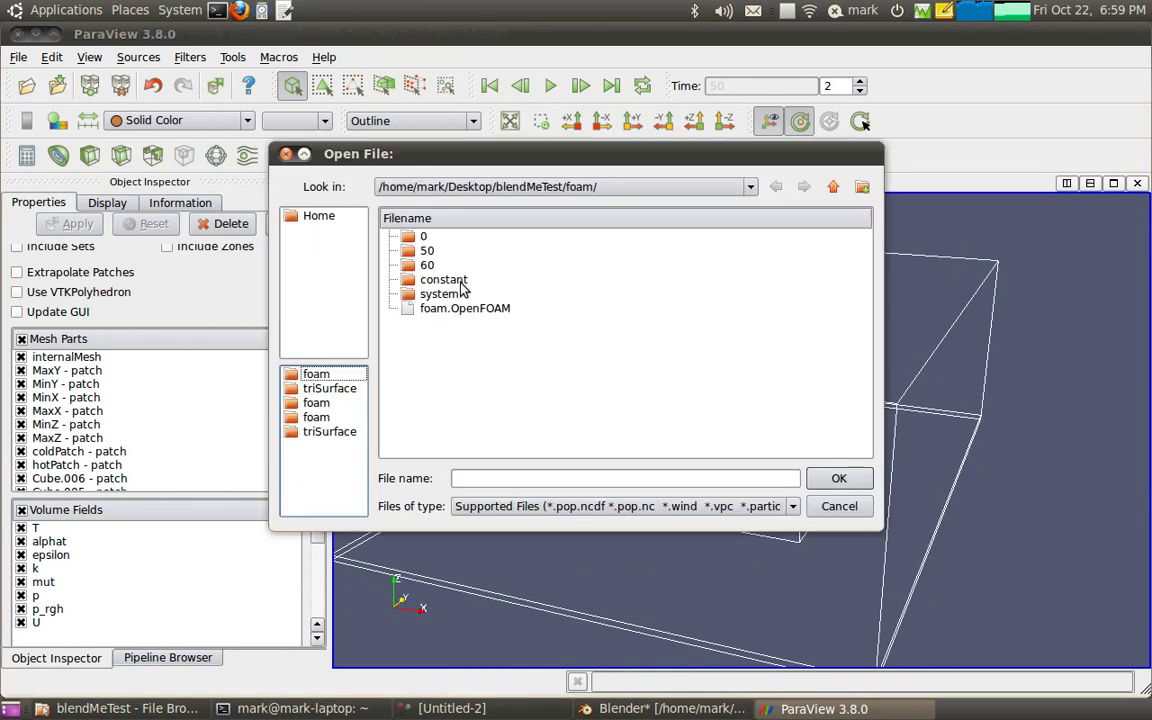
{"action": "double_click", "coordinate": [443, 281]}
{"action": "double_click", "coordinate": [438, 251]}
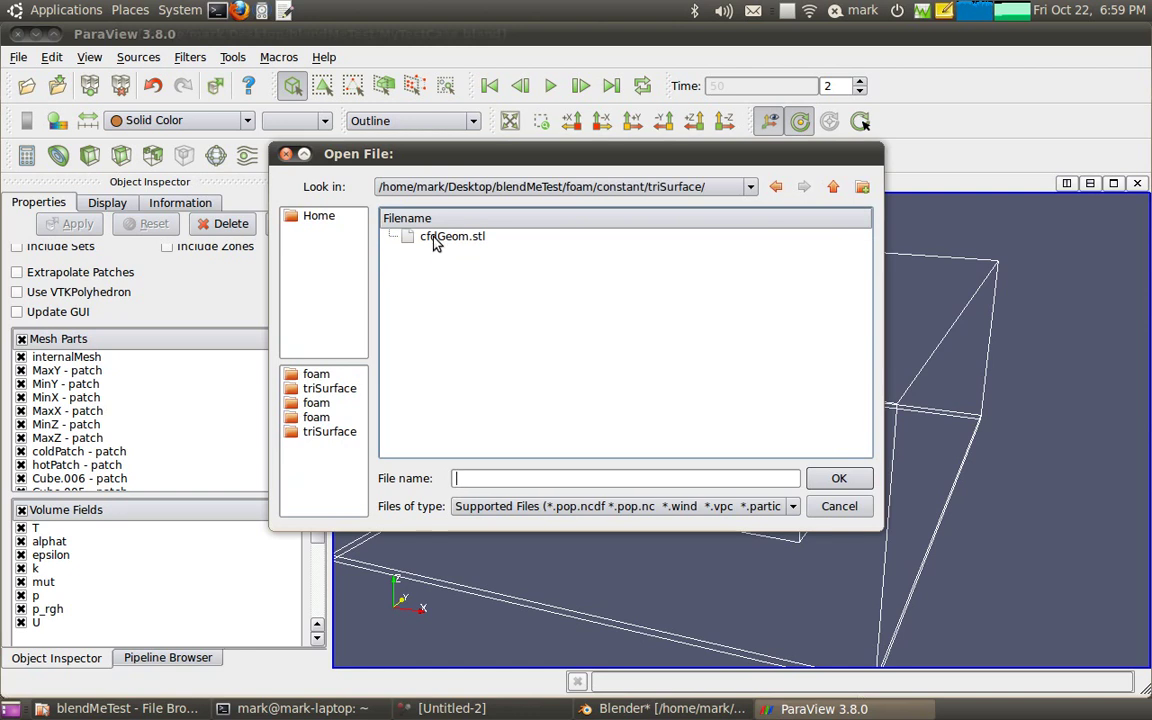
{"action": "left_click", "coordinate": [452, 237]}
{"action": "left_click", "coordinate": [837, 478]}
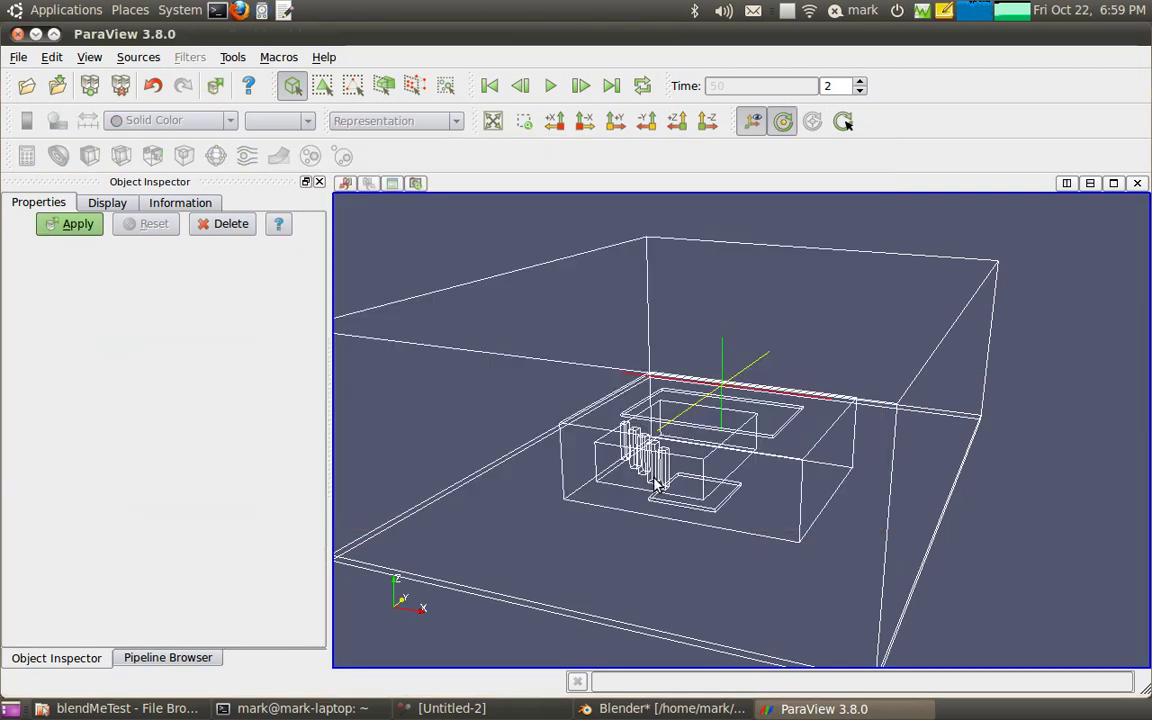
{"action": "left_click", "coordinate": [78, 226]}
- Set the opacity of the cfdGeom.stl building surface to 0.3
{"action": "left_click", "coordinate": [105, 203]}
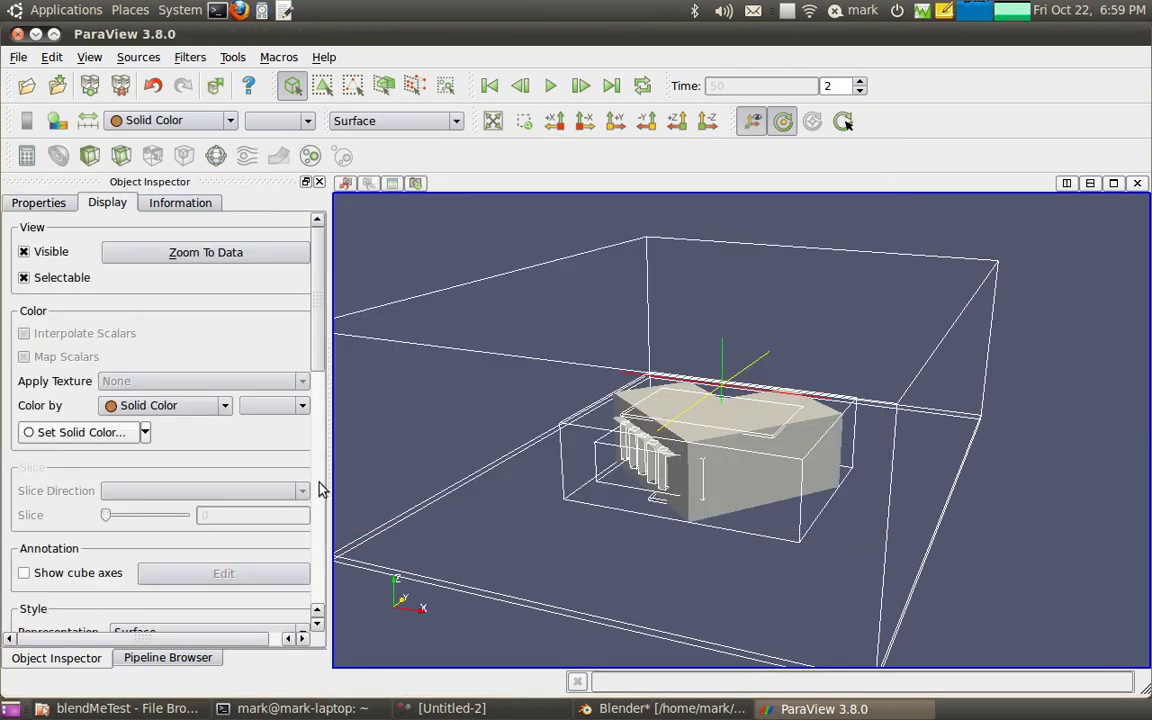
{"action": "scroll", "coordinate": [318, 380], "scroll_direction": "down", "scroll_amount": 5}
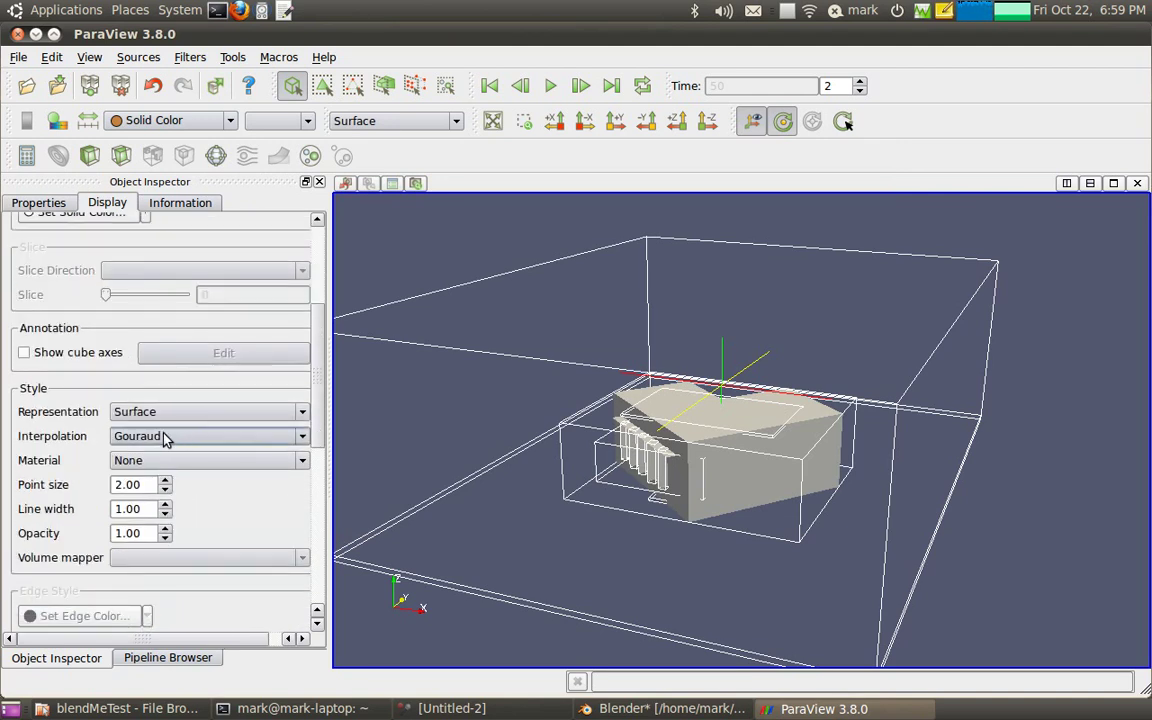
{"action": "left_click_drag", "start_coordinate": [140, 533], "coordinate": [103, 535]}
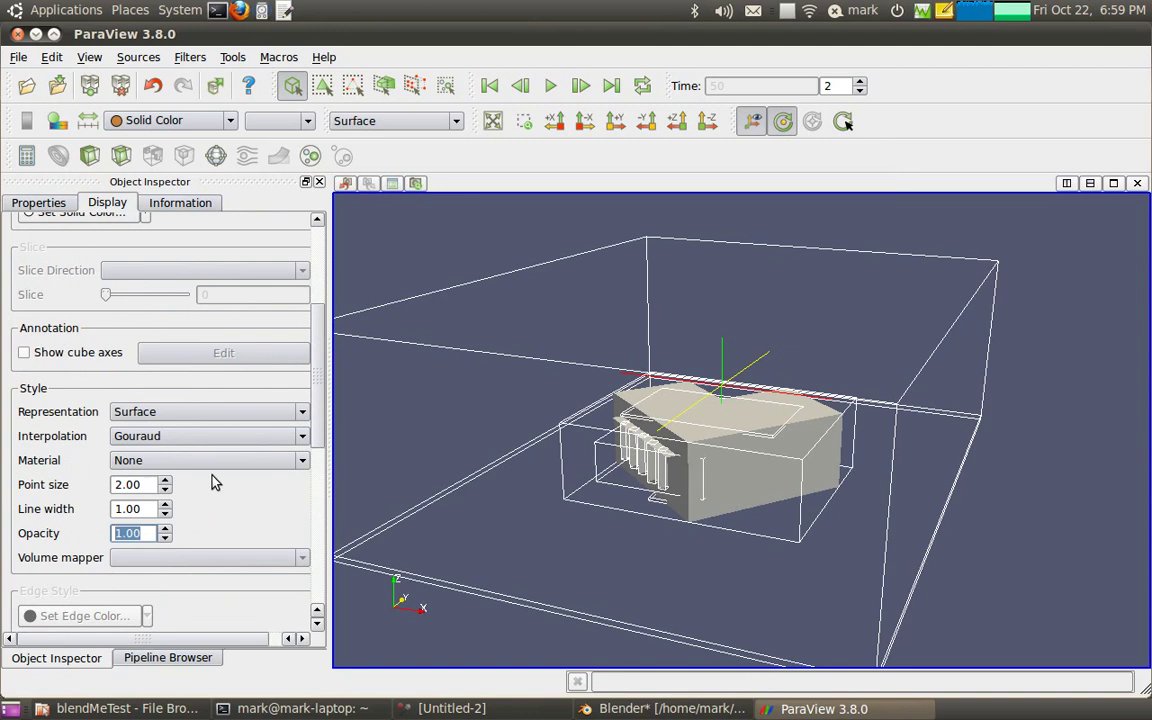
{"action": "type", "text": "0.3"}
{"action": "key", "text": "Return"}
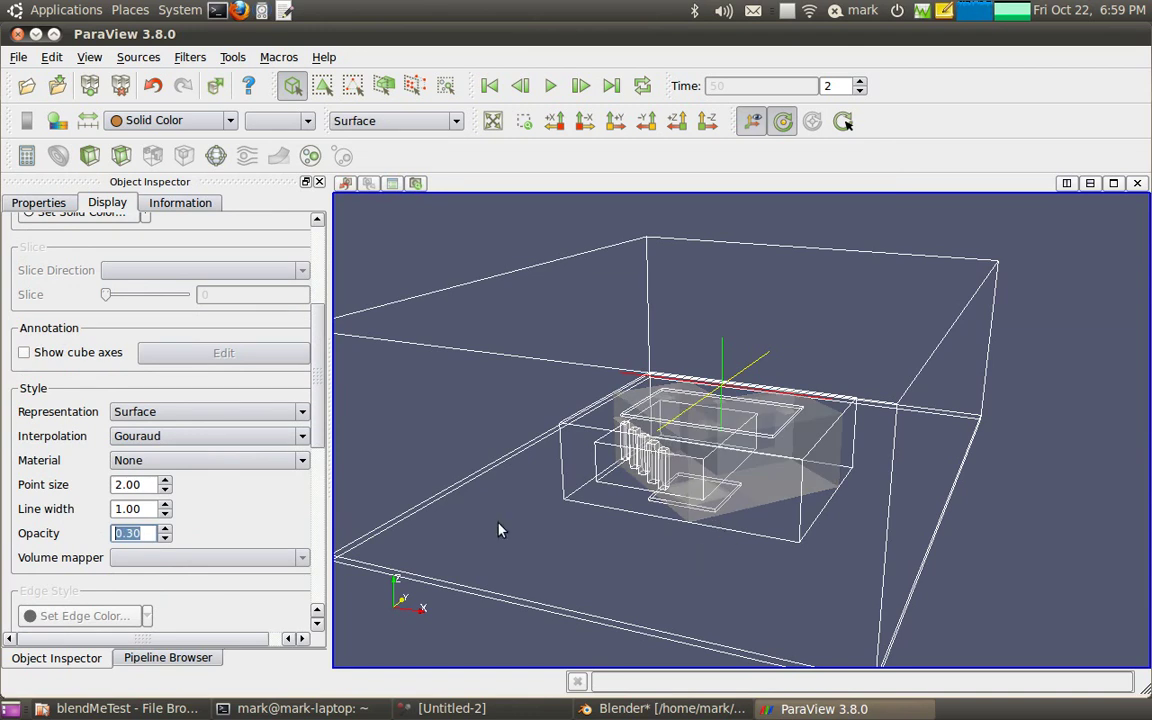
- Select the foam.OpenFOAM results and hide their outline so only the transparent building geometry is displayed
{"action": "left_click", "coordinate": [42, 202]}
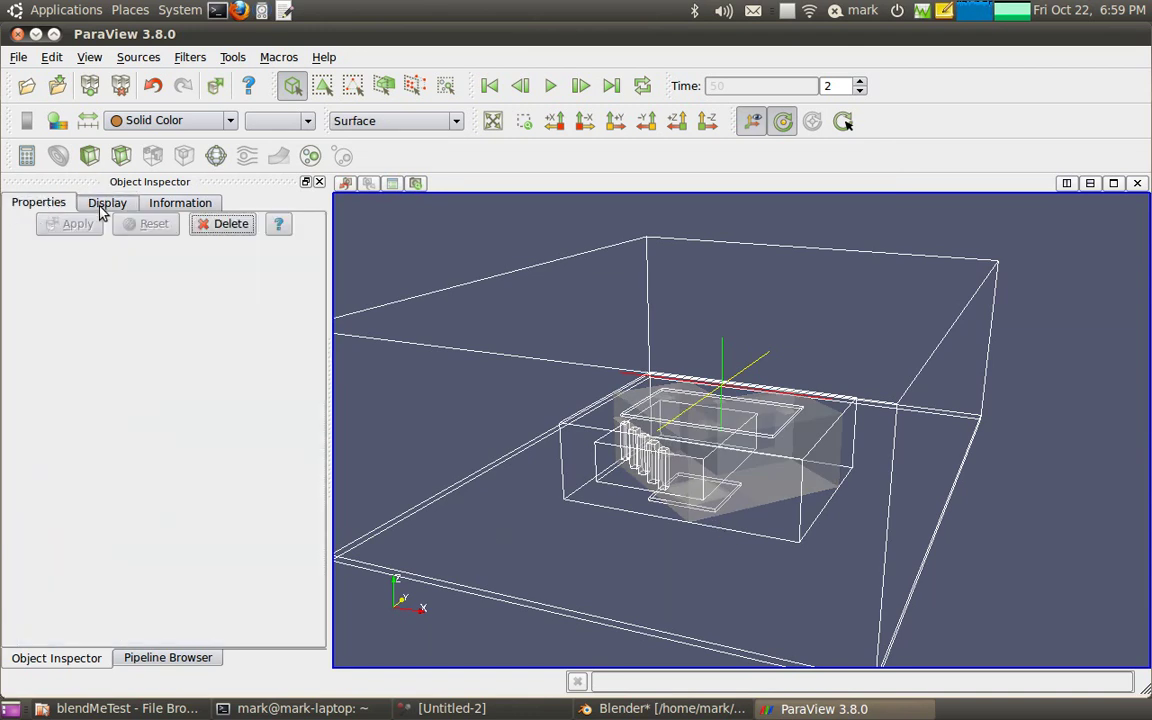
{"action": "left_click", "coordinate": [148, 660]}
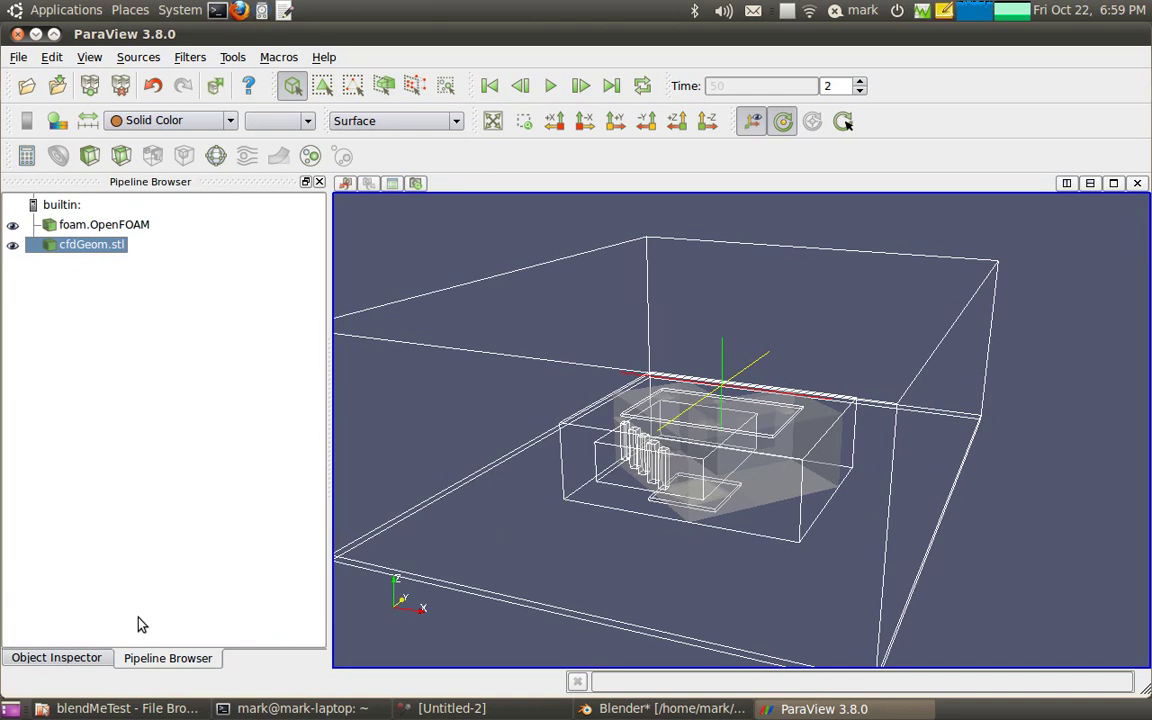
{"action": "left_click", "coordinate": [72, 224]}
{"action": "left_click_drag", "start_coordinate": [733, 503], "coordinate": [690, 526]}
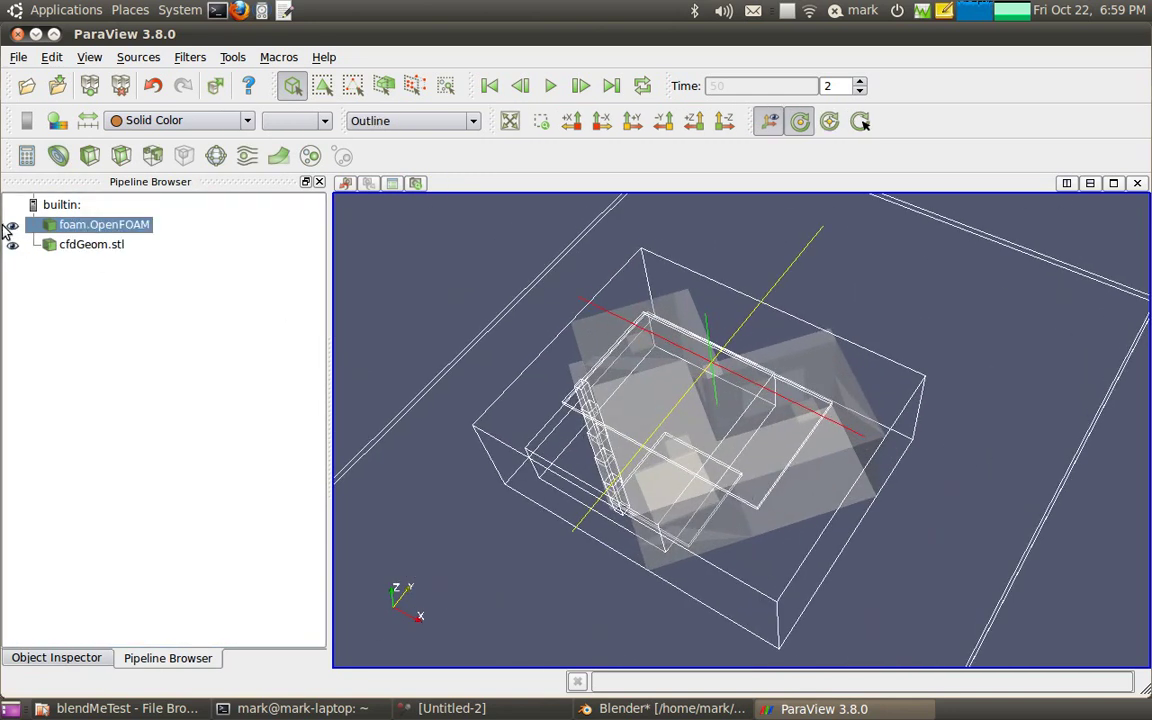
{"action": "left_click", "coordinate": [12, 224]}
{"action": "left_click_drag", "start_coordinate": [470, 480], "coordinate": [520, 428]}
{"action": "scroll", "coordinate": [605, 363], "scroll_direction": "up", "scroll_amount": 2}
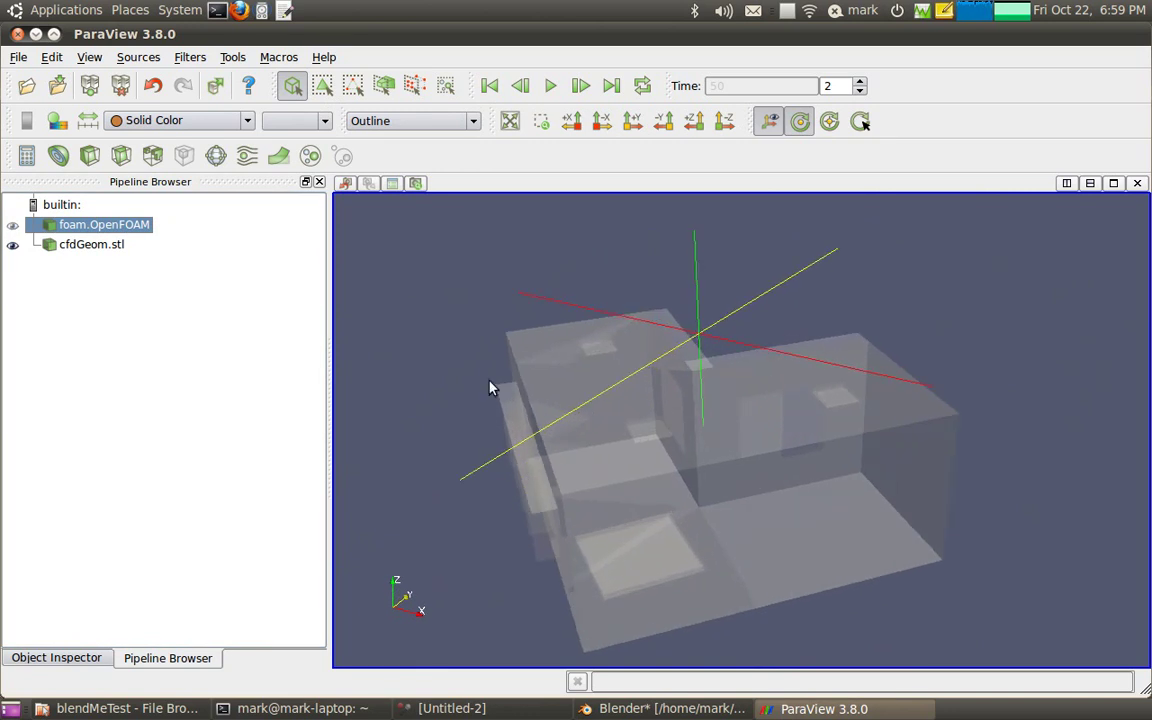
- Generate streamlines of U from the foam.OpenFOAM results with a Stream Tracer using a point source seed
{"action": "left_click", "coordinate": [245, 157]}
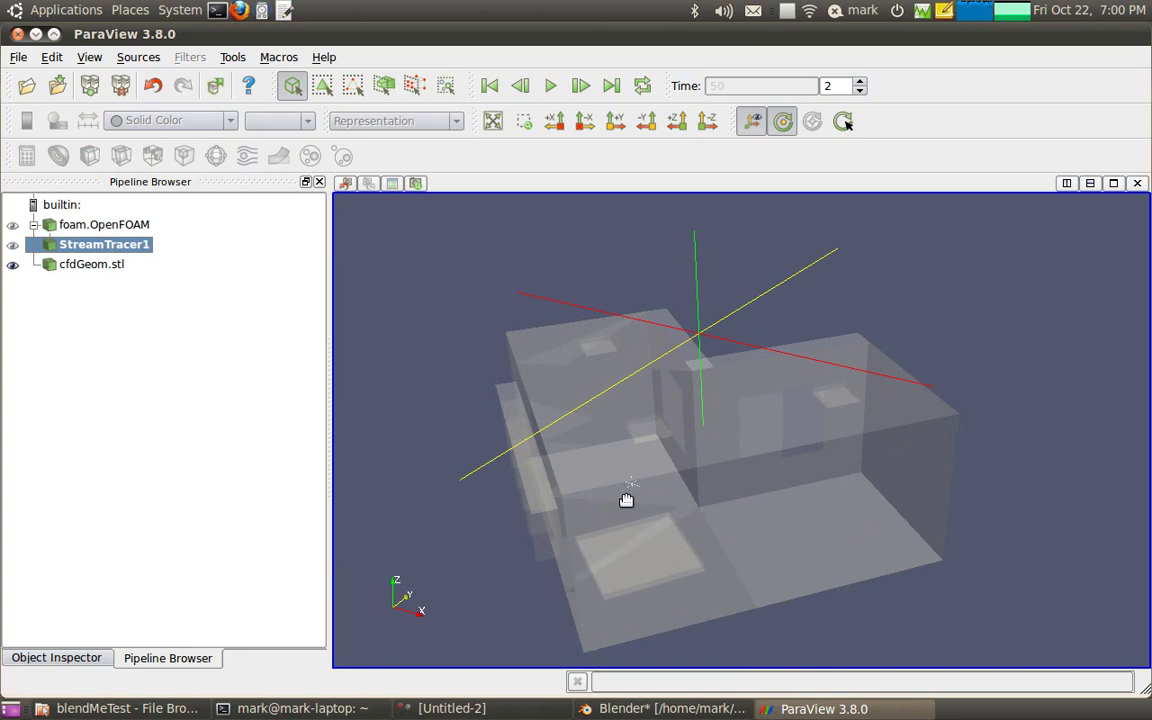
{"action": "left_click_drag", "start_coordinate": [625, 501], "coordinate": [447, 477]}
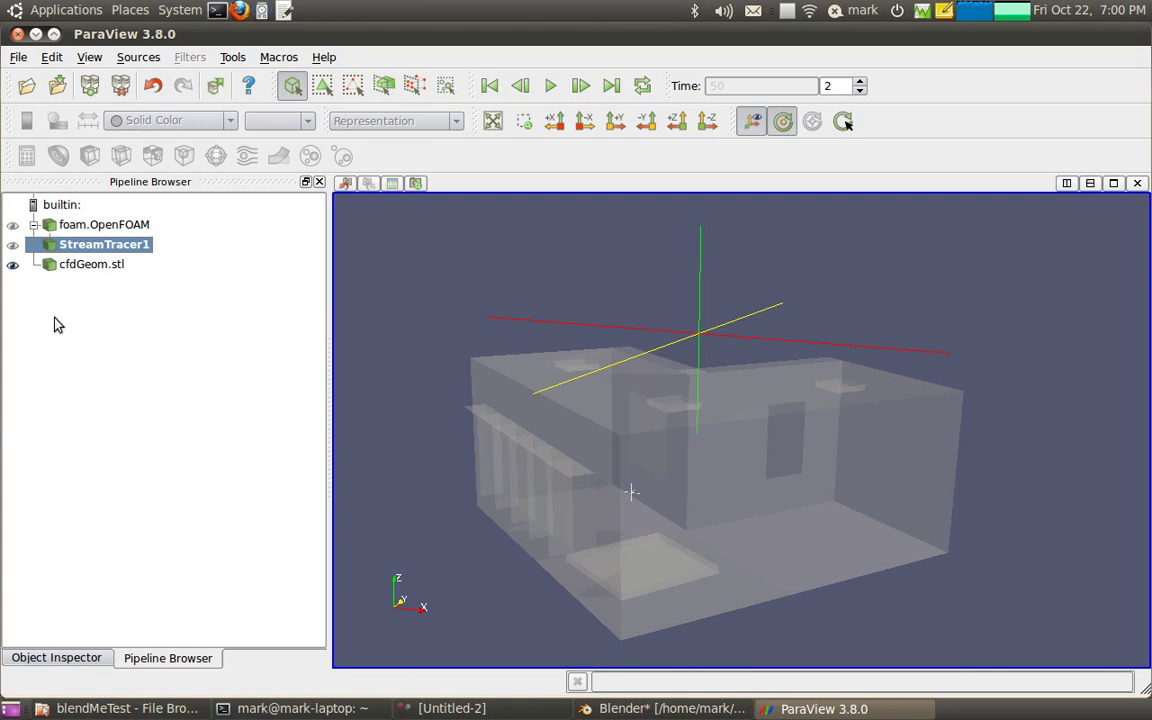
{"action": "left_click", "coordinate": [100, 657]}
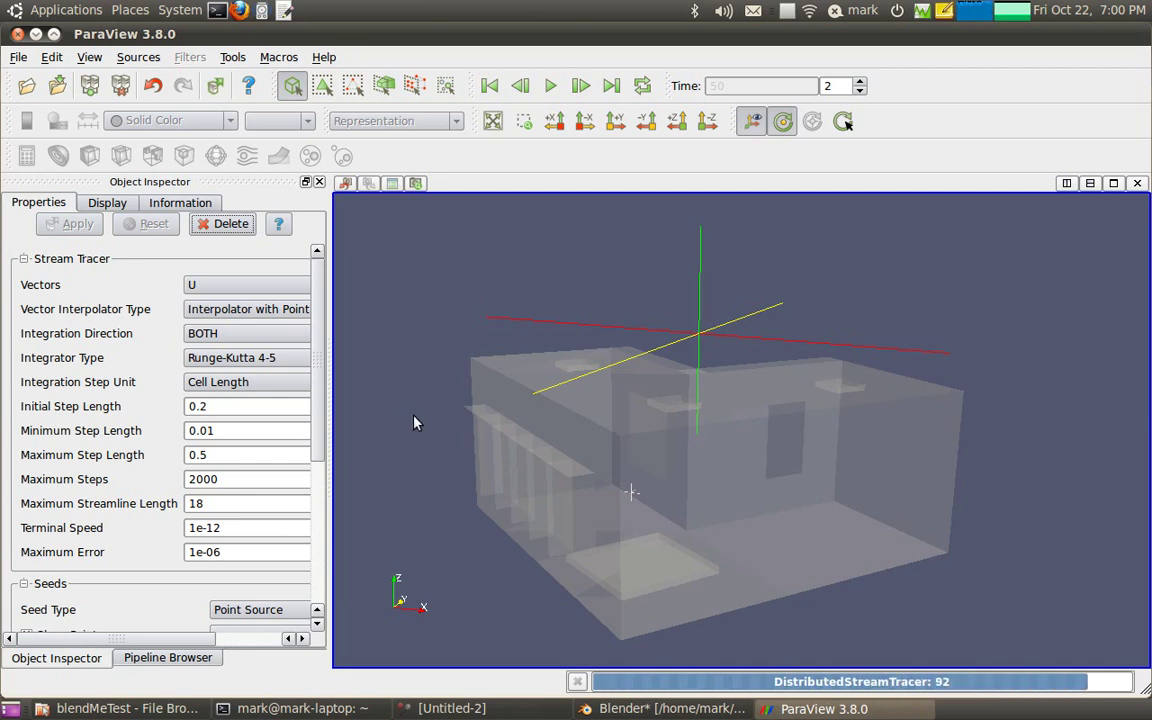
{"action": "left_click_drag", "start_coordinate": [427, 432], "coordinate": [390, 432]}
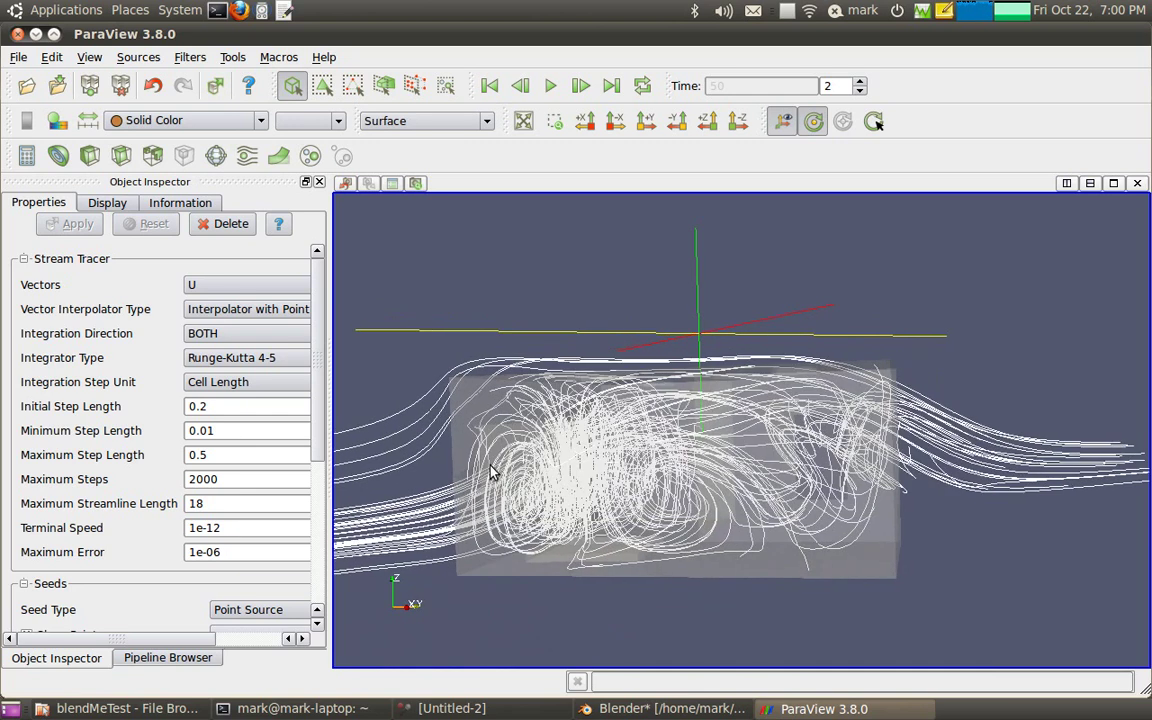
- Colour the streamlines by T, with automatic rescaling off and the colour range set from 299 to 302
{"action": "left_click", "coordinate": [218, 122]}
{"action": "left_click", "coordinate": [212, 221]}
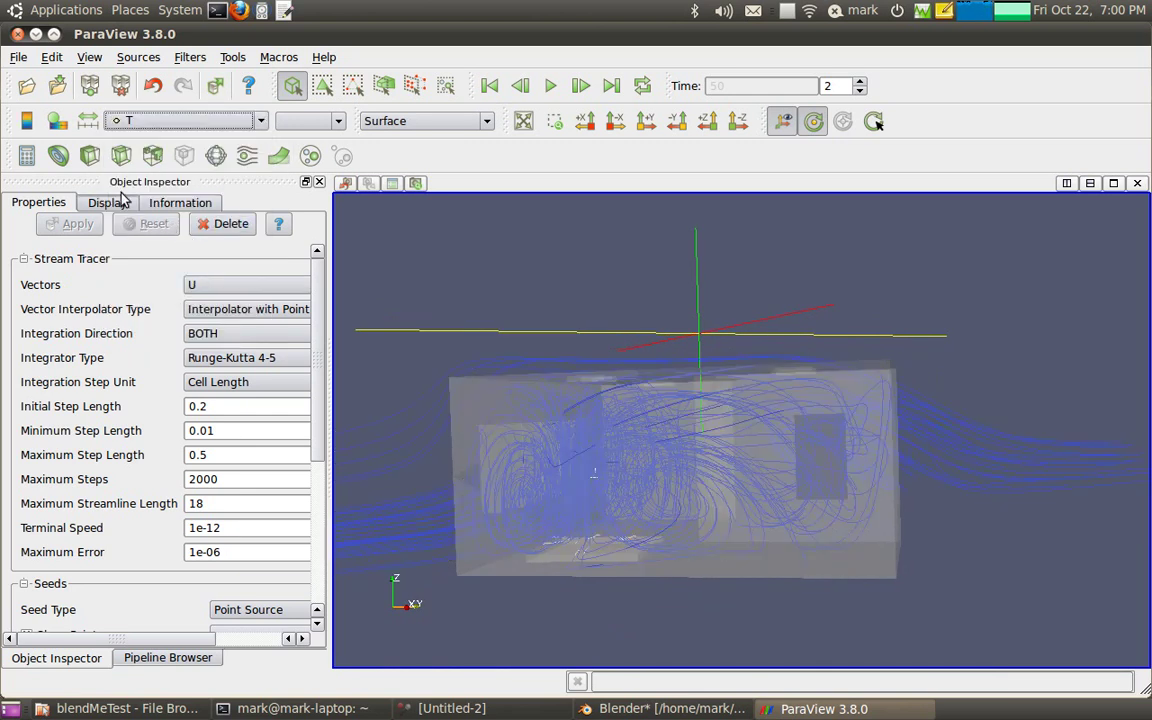
{"action": "left_click", "coordinate": [56, 121]}
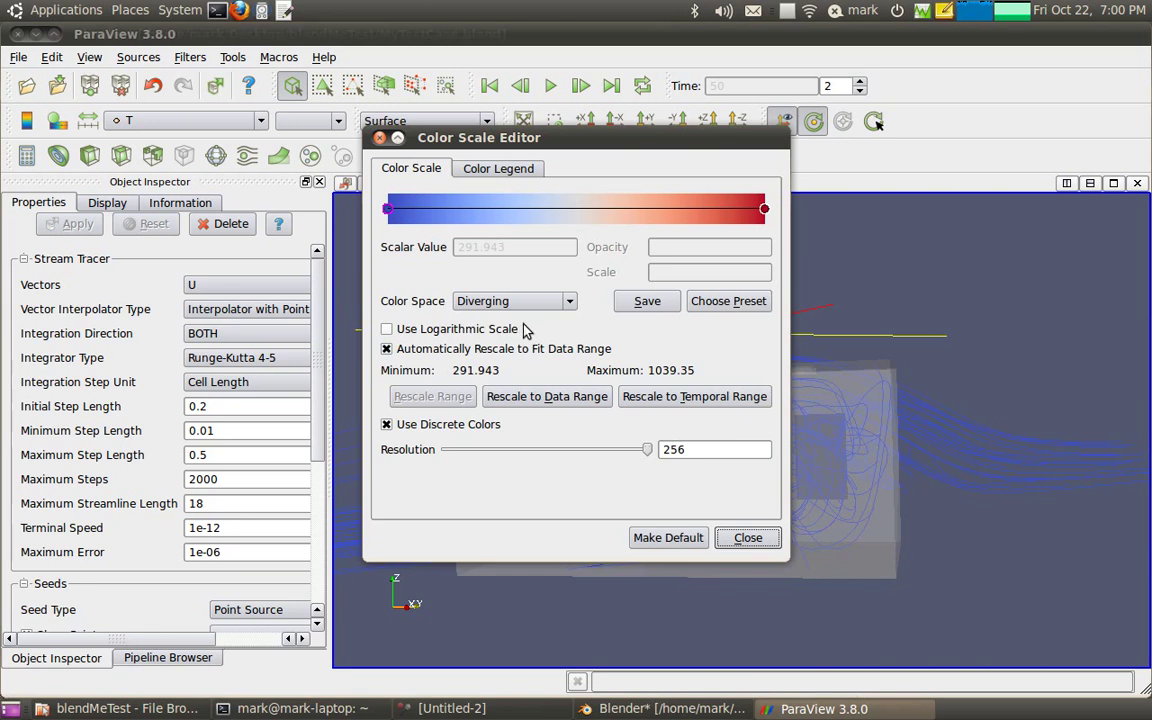
{"action": "left_click", "coordinate": [386, 348]}
{"action": "left_click", "coordinate": [426, 395]}
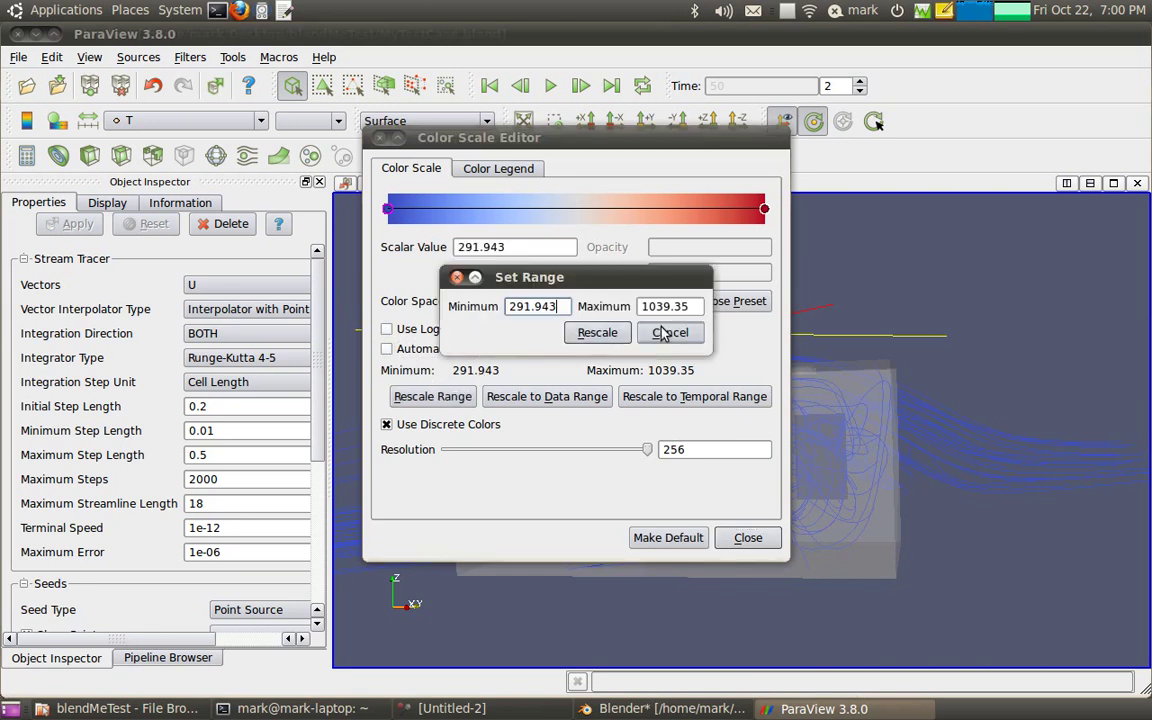
{"action": "key", "text": "Tab"}
{"action": "type", "text": "0."}
{"action": "type", "text": "02"}
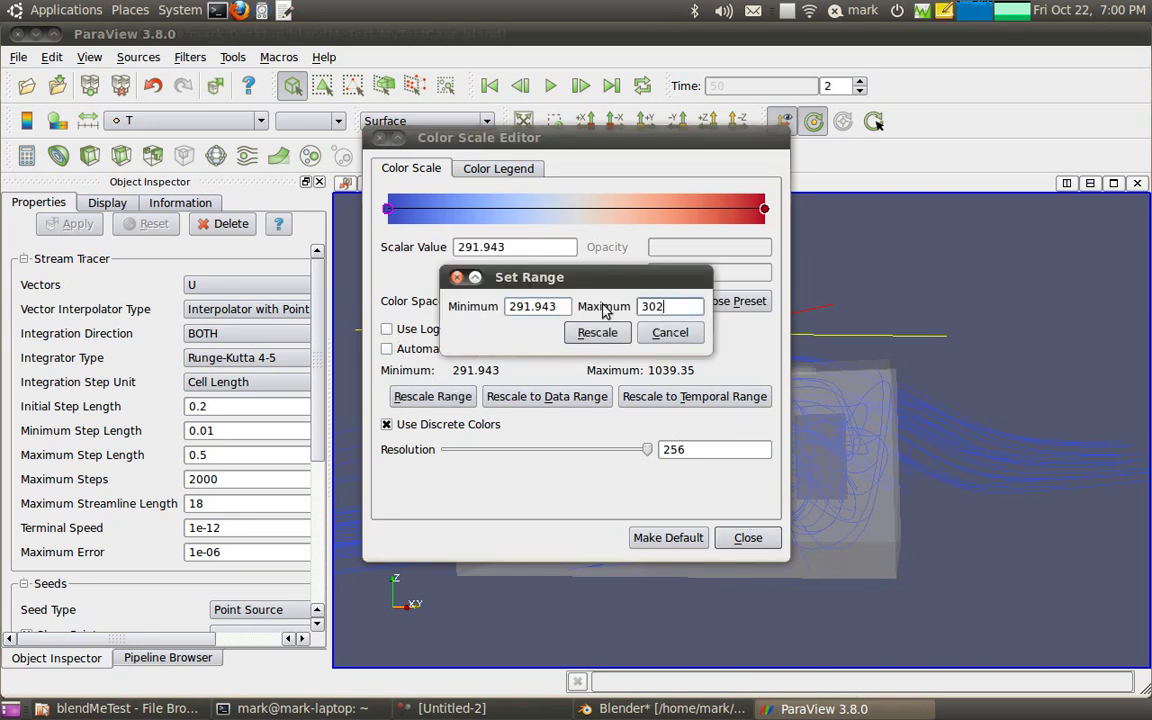
{"action": "double_click", "coordinate": [561, 307]}
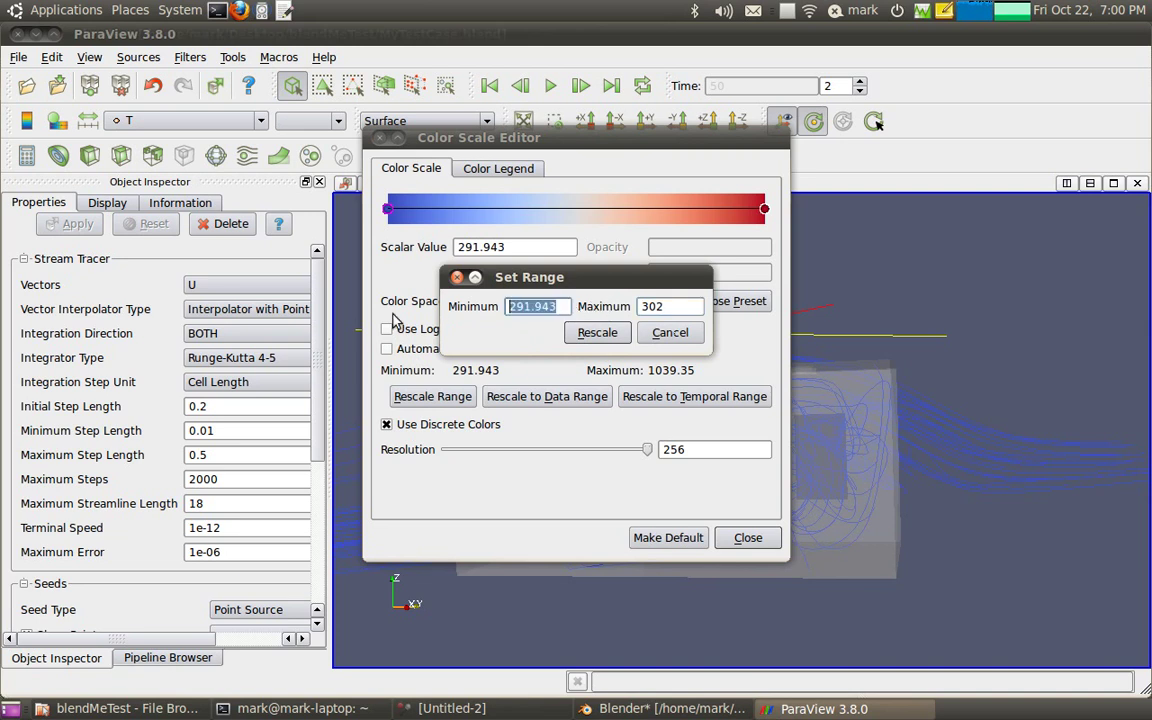
{"action": "type", "text": "299"}
{"action": "left_click", "coordinate": [585, 336]}
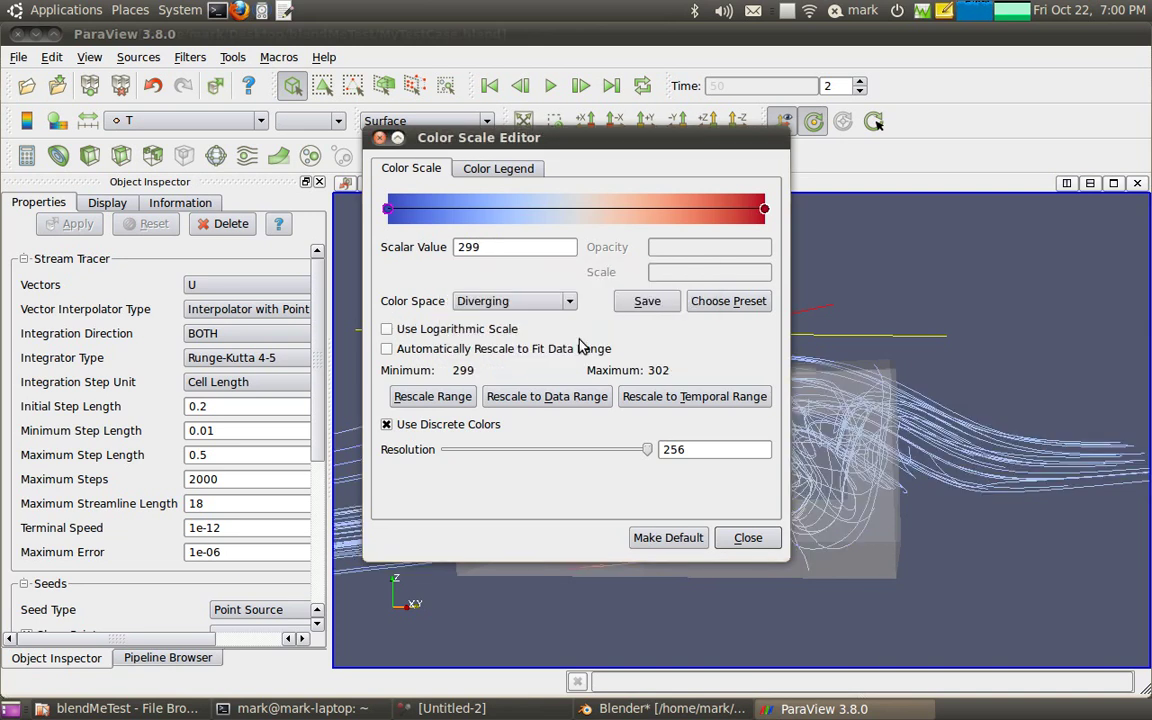
{"action": "left_click", "coordinate": [746, 537]}
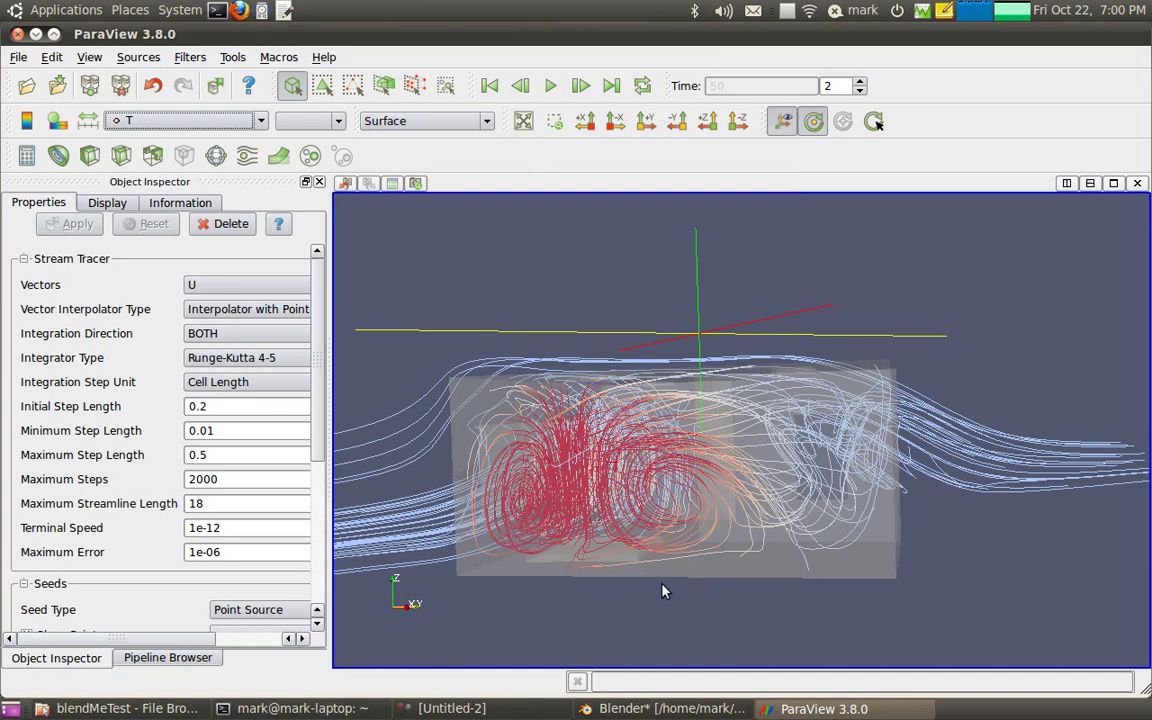
- Add a Contour filter to the foam.OpenFOAM results, contouring by T with a single isosurface at 301
{"action": "left_click_drag", "start_coordinate": [674, 584], "coordinate": [601, 521]}
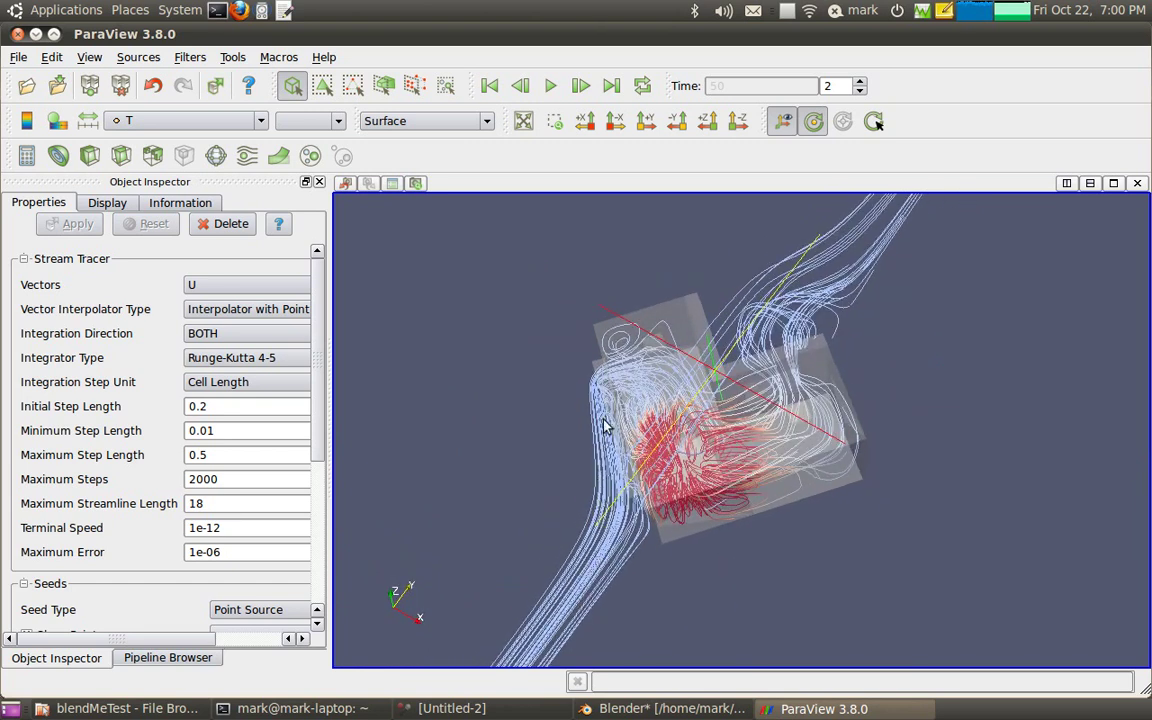
{"action": "left_click_drag", "start_coordinate": [698, 576], "coordinate": [779, 566]}
{"action": "scroll", "coordinate": [701, 490], "scroll_direction": "up", "scroll_amount": 4}
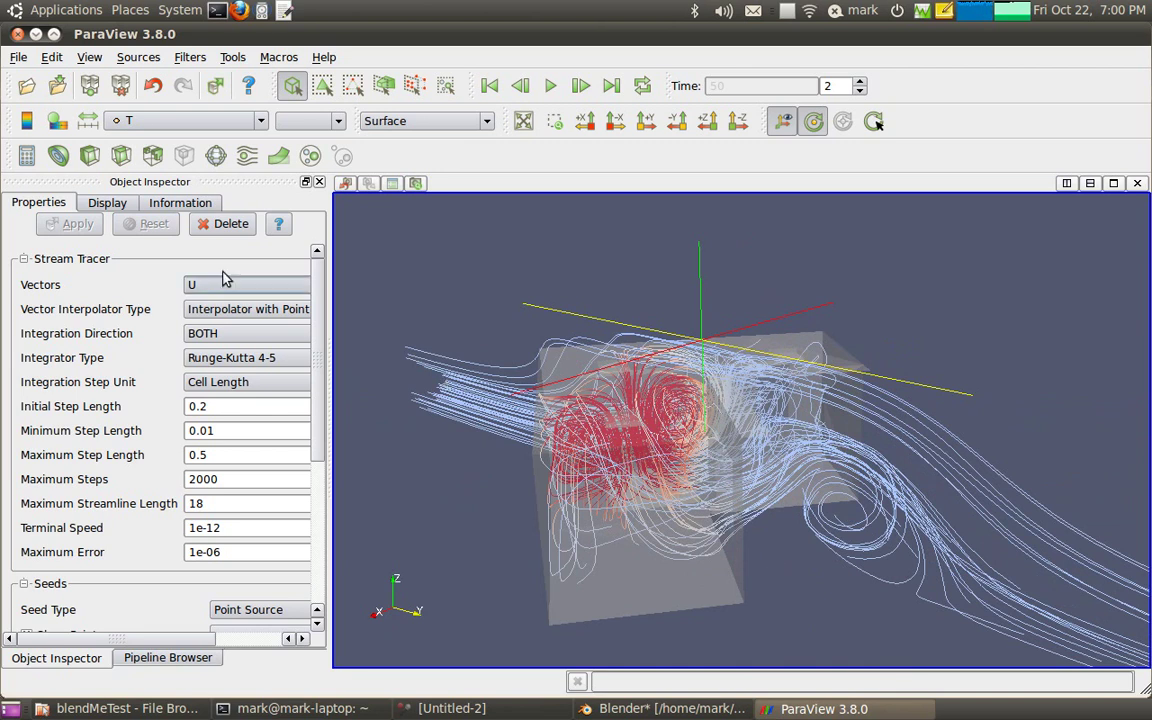
{"action": "left_click", "coordinate": [168, 657]}
{"action": "left_click", "coordinate": [75, 226]}
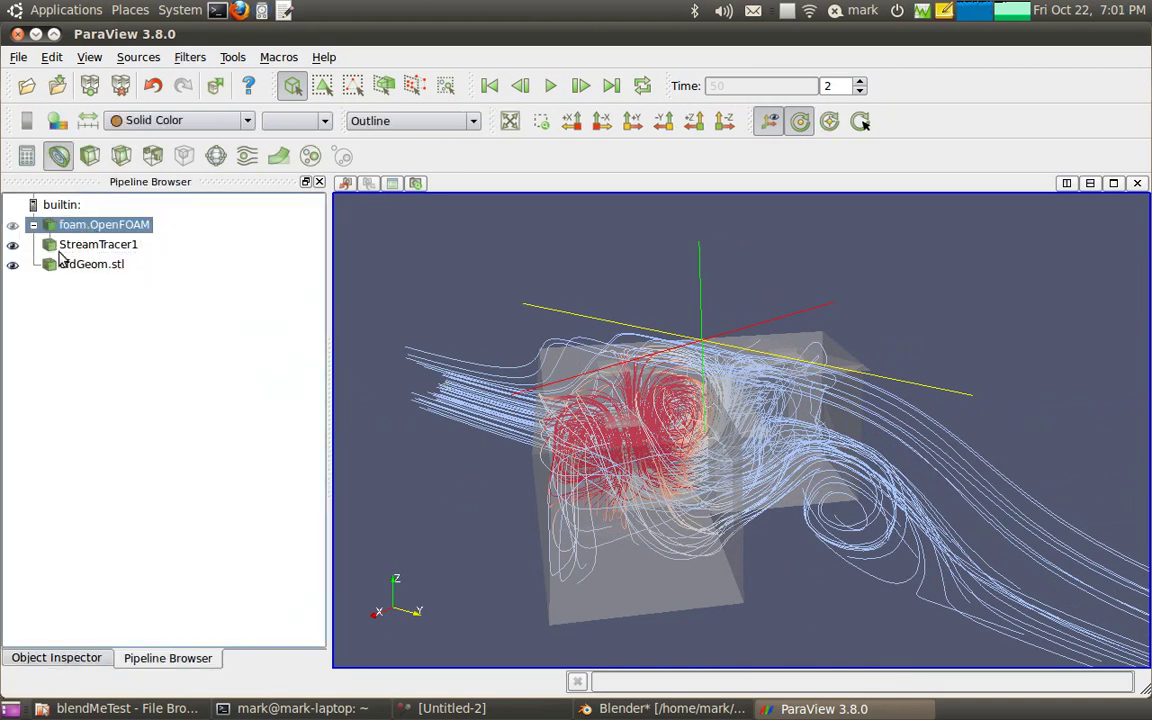
{"action": "left_click", "coordinate": [58, 155]}
{"action": "left_click", "coordinate": [40, 658]}
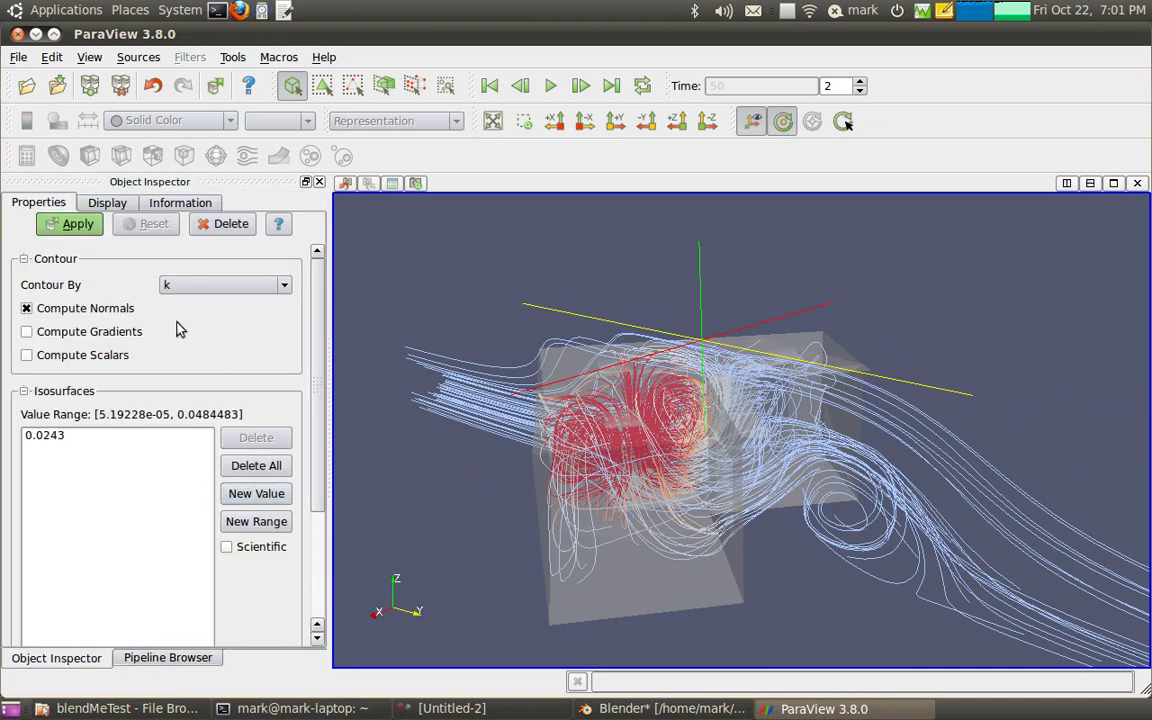
{"action": "left_click", "coordinate": [247, 286]}
{"action": "left_click", "coordinate": [195, 341]}
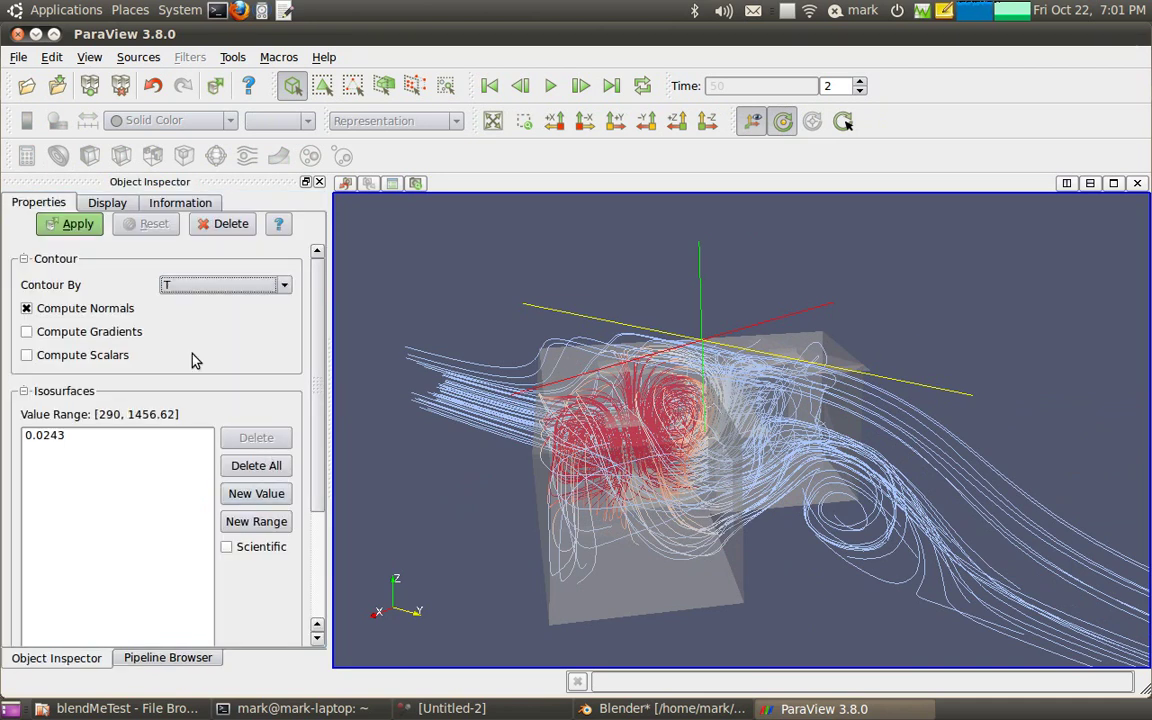
{"action": "left_click", "coordinate": [244, 463]}
{"action": "left_click", "coordinate": [256, 434]}
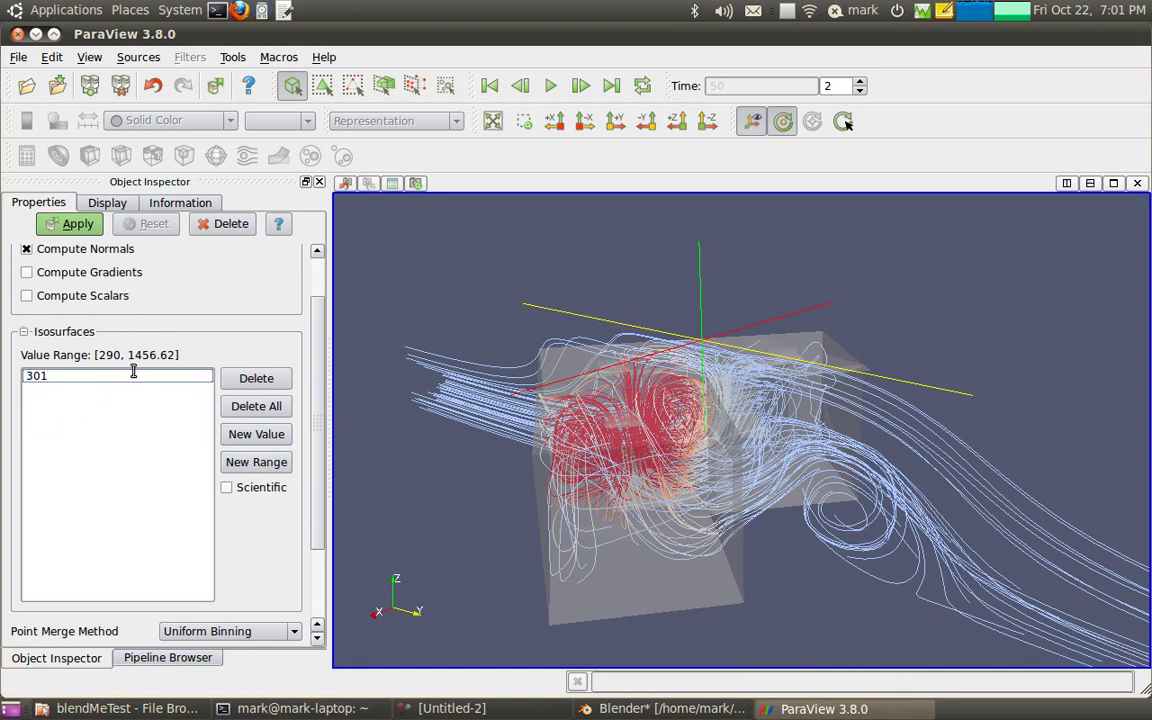
{"action": "left_click", "coordinate": [77, 224]}
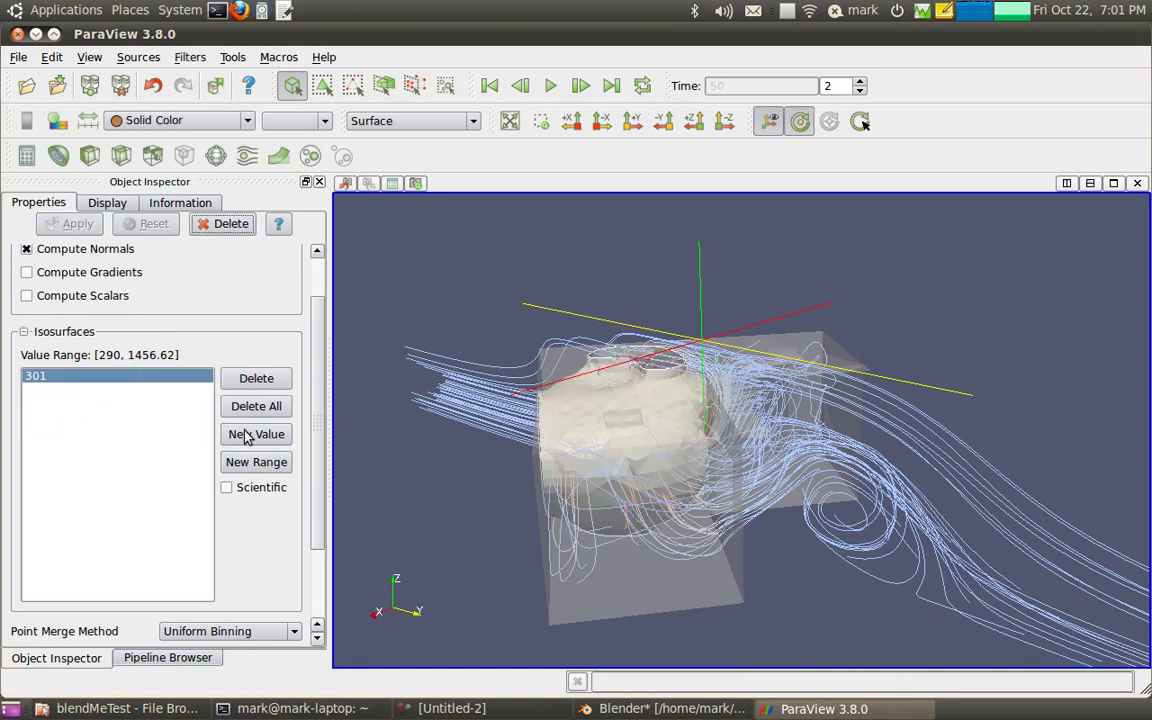
- Replace the T contour's isosurface value with 300 and update the contour
{"action": "left_click_drag", "start_coordinate": [345, 470], "coordinate": [757, 509]}
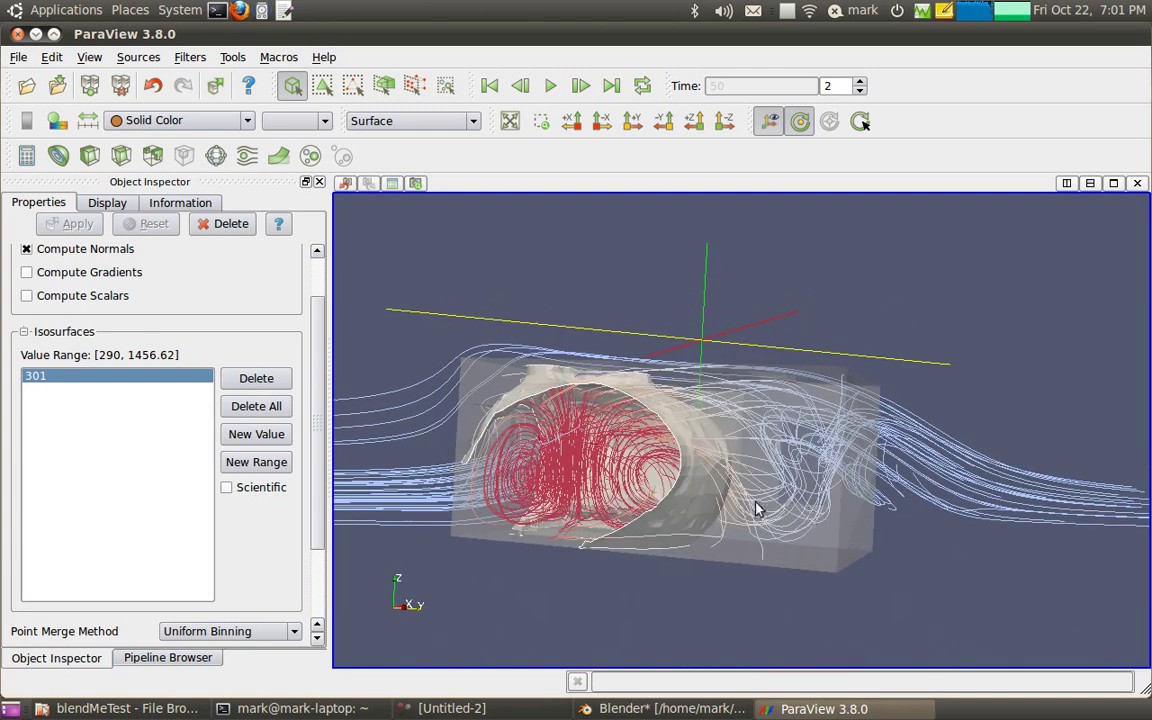
{"action": "left_click", "coordinate": [257, 408]}
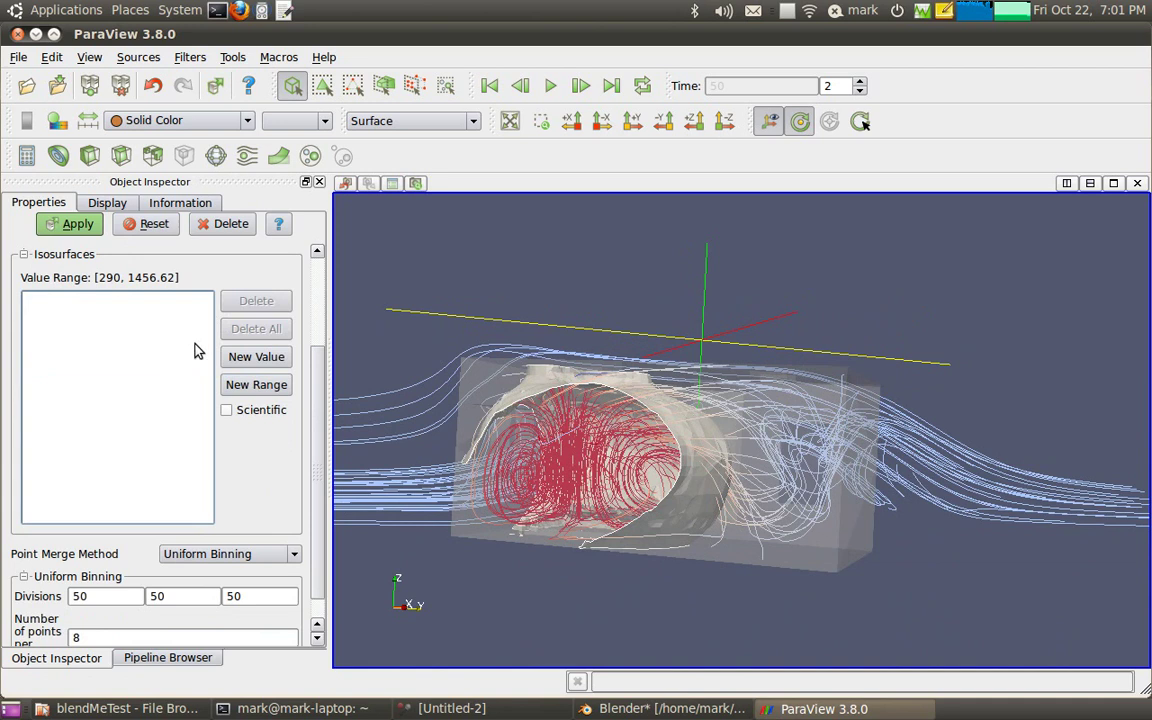
{"action": "left_click", "coordinate": [256, 357]}
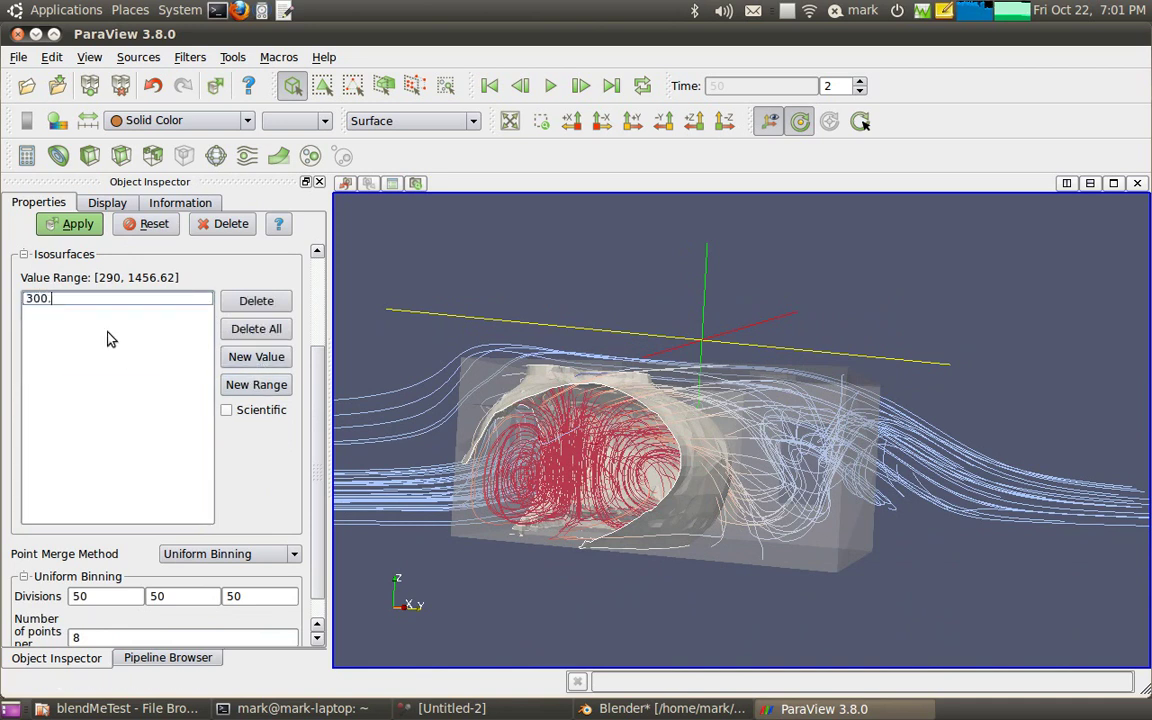
{"action": "left_click", "coordinate": [77, 224]}
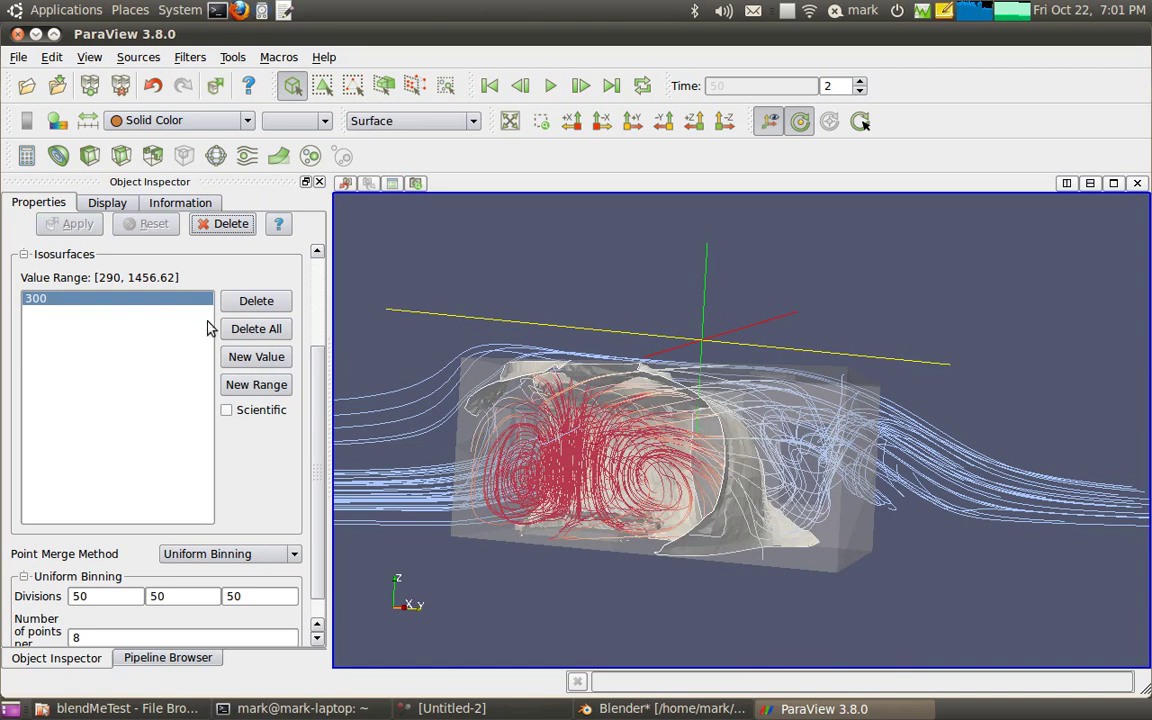
- Clear the T contour's isosurface list, re-enter 300 as its only value and update the contour
{"action": "left_click_drag", "start_coordinate": [553, 461], "coordinate": [524, 483]}
{"action": "left_click", "coordinate": [248, 330]}
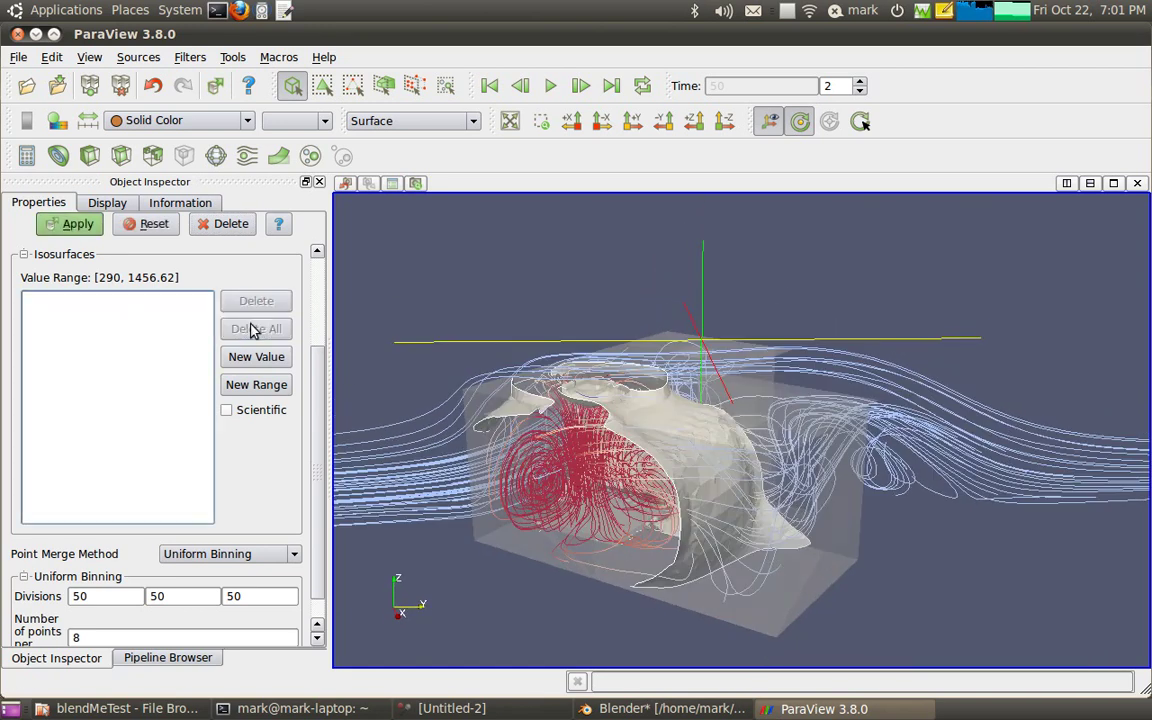
{"action": "left_click", "coordinate": [246, 360]}
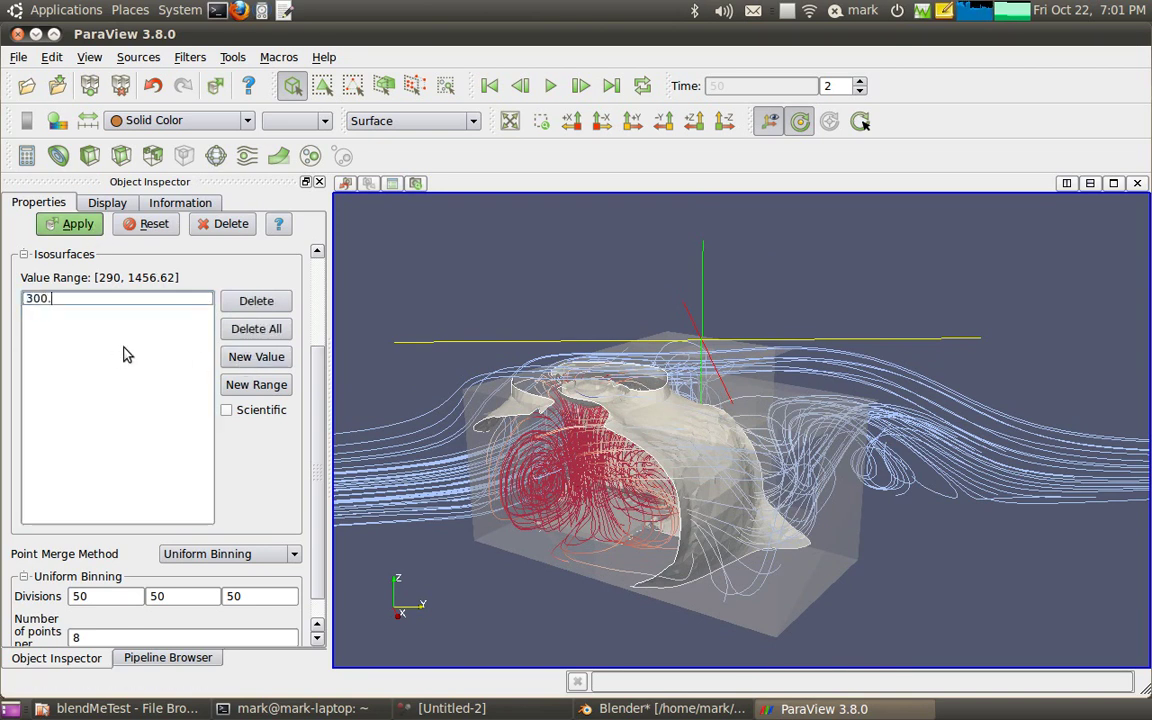
{"action": "left_click", "coordinate": [76, 224]}
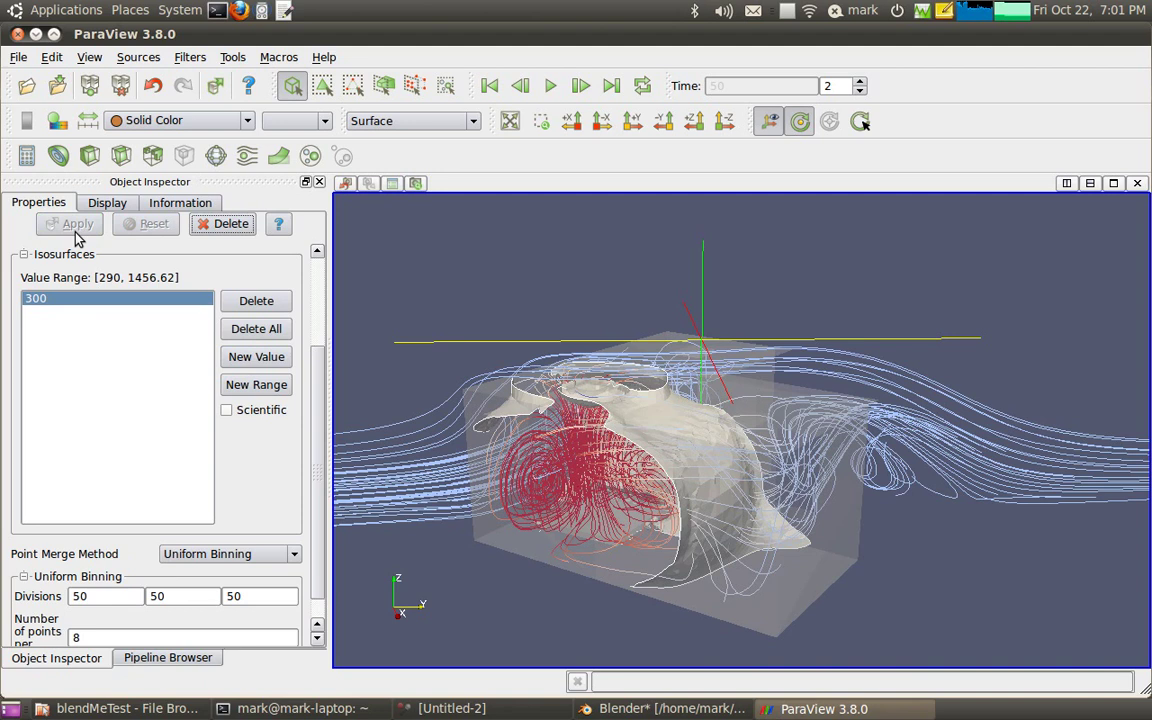
- Colour the T contour surface by the point-data U magnitude and inspect it from several angles
{"action": "left_click_drag", "start_coordinate": [505, 395], "coordinate": [512, 470]}
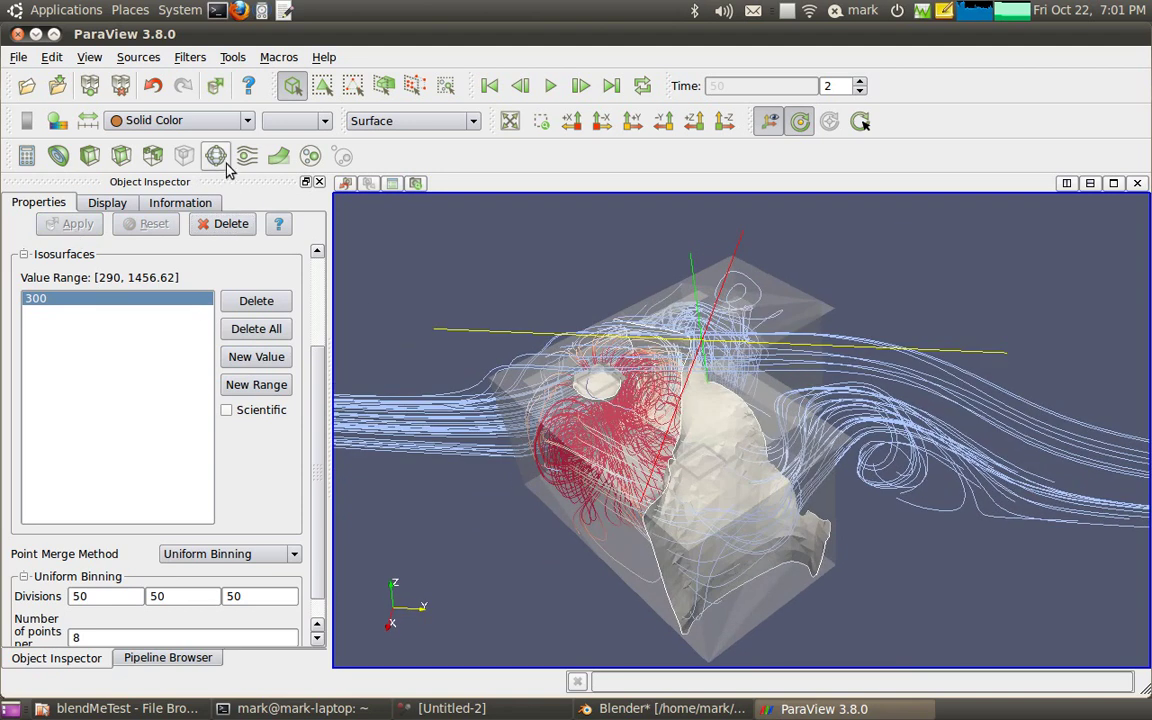
{"action": "left_click", "coordinate": [226, 121]}
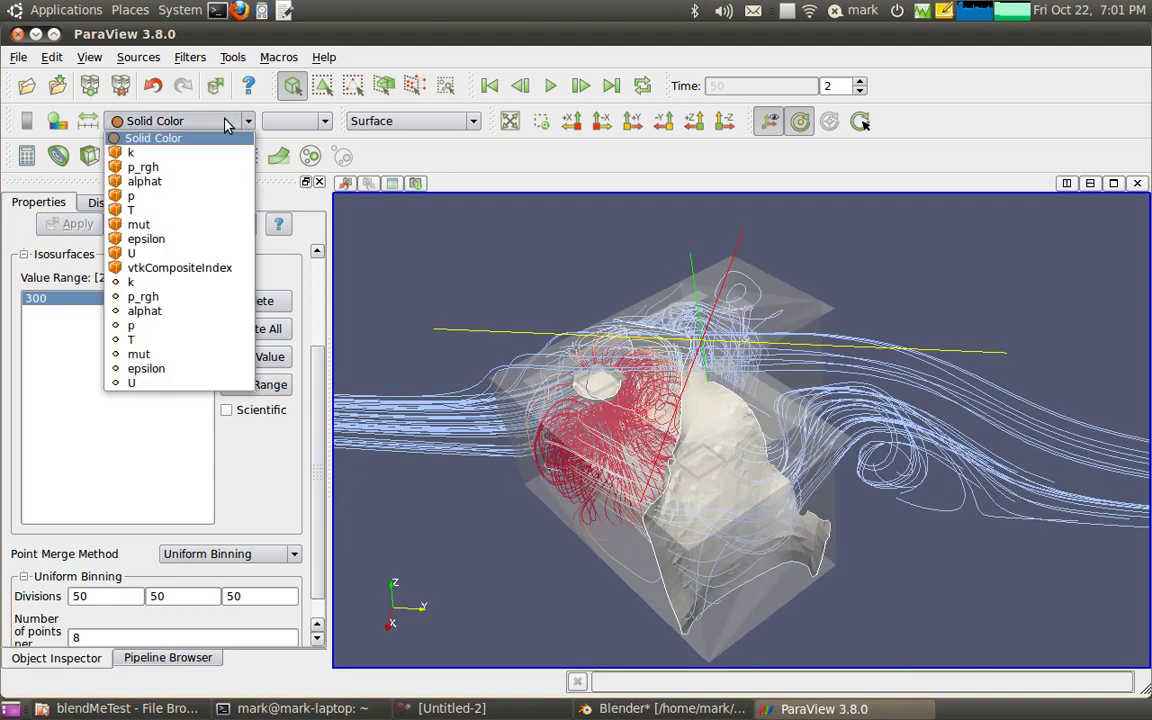
{"action": "left_click", "coordinate": [155, 383]}
{"action": "left_click_drag", "start_coordinate": [407, 435], "coordinate": [584, 483]}
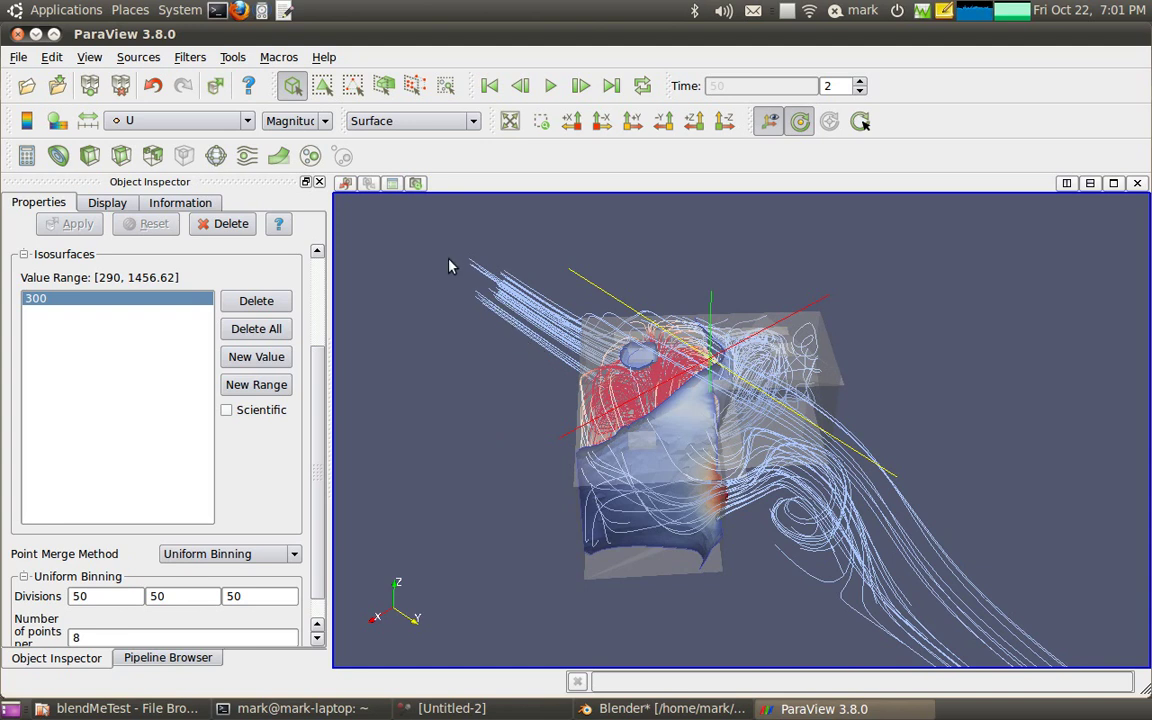
{"action": "left_click_drag", "start_coordinate": [557, 457], "coordinate": [757, 458]}
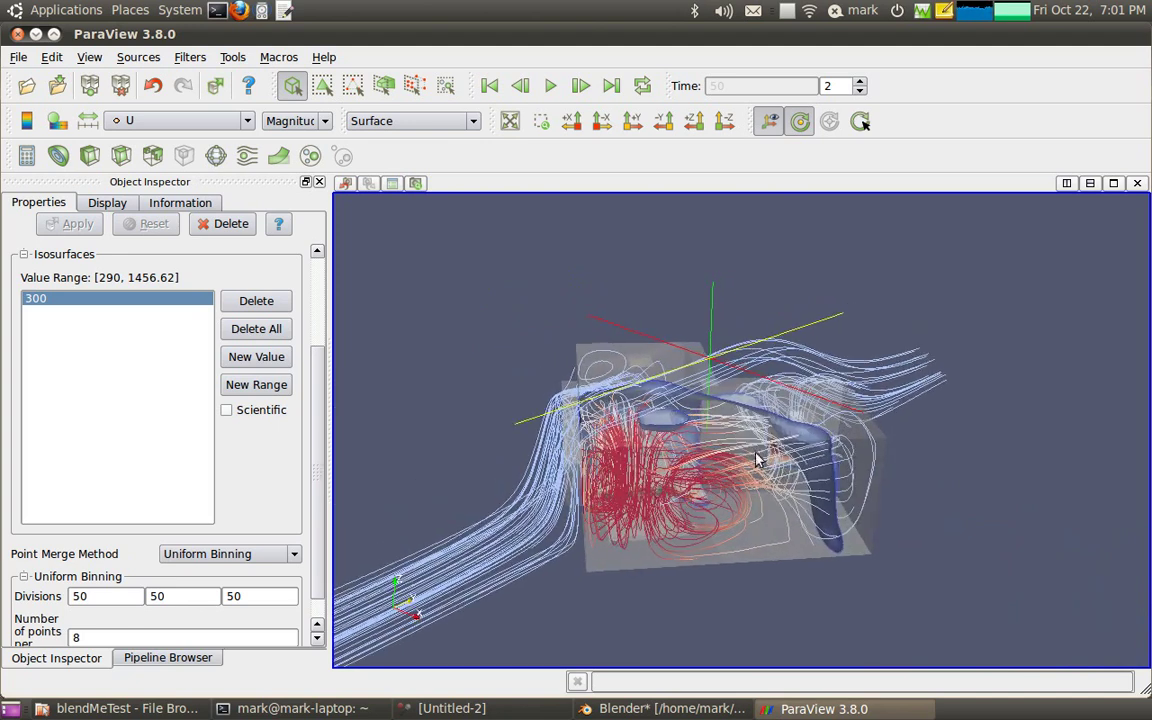